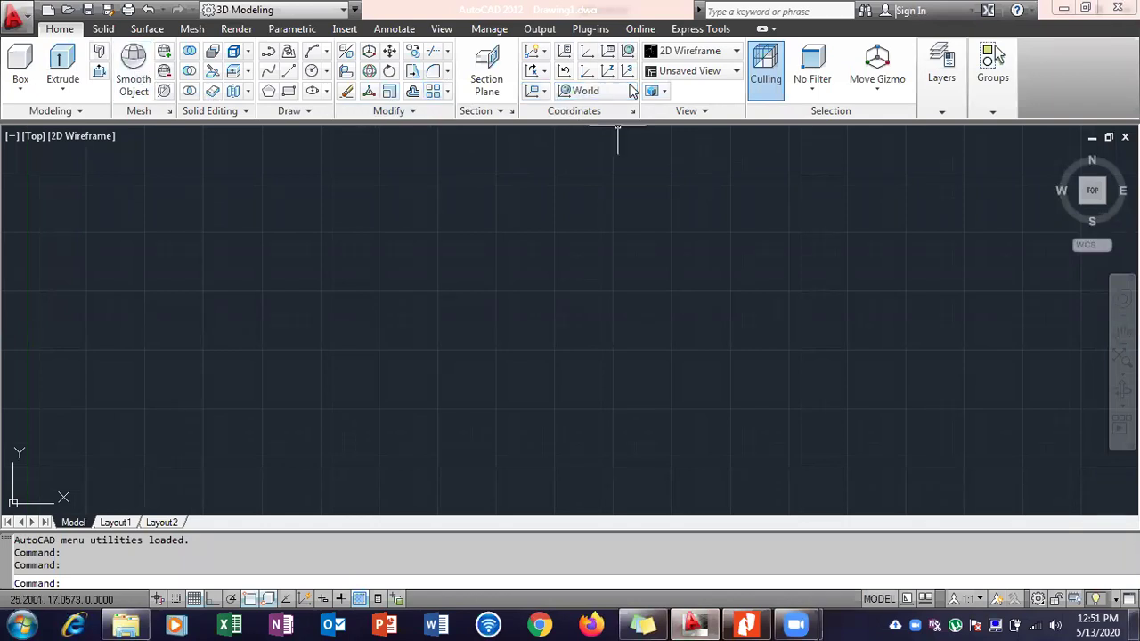
# Switch the workspace from 3D Modeling to Drafting & Annotation.
pyautogui.click(992, 111)
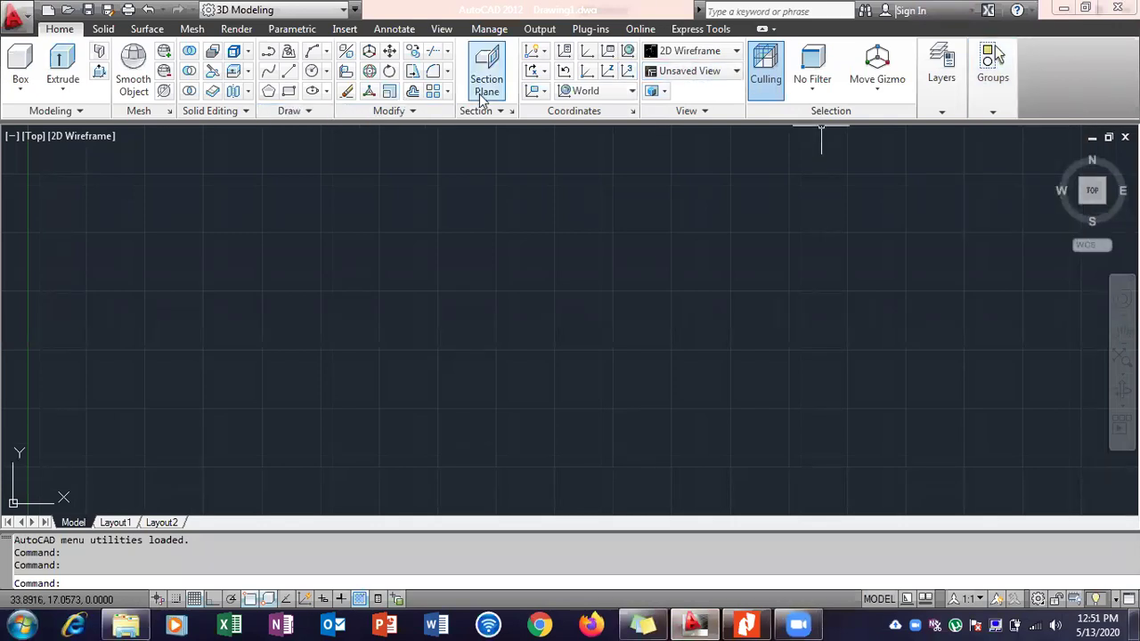
pyautogui.click(944, 105)
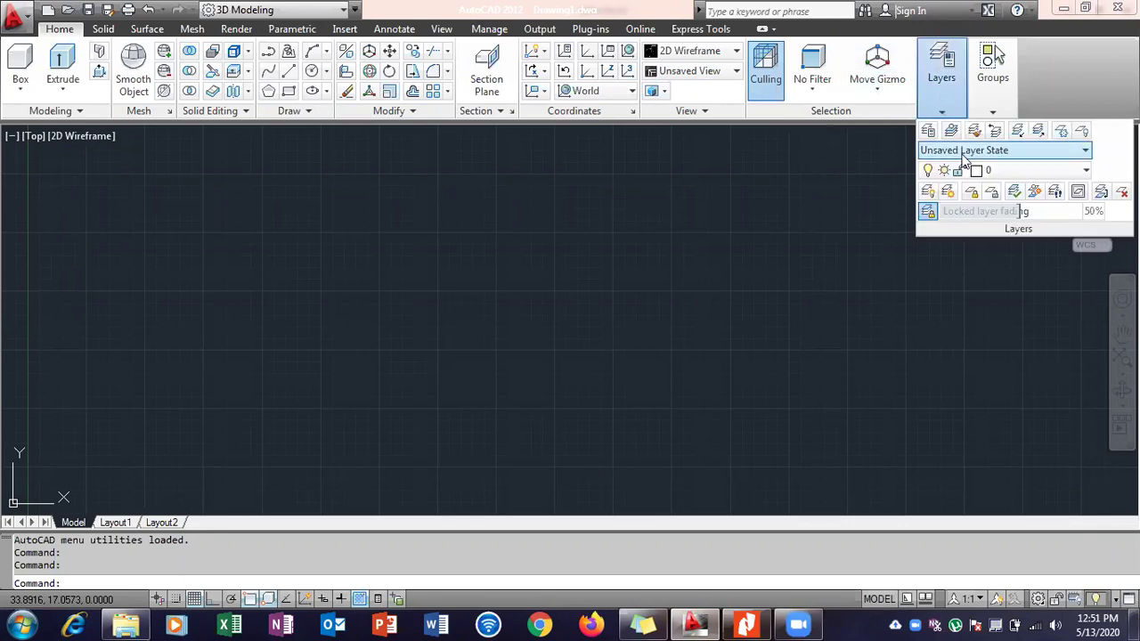
pyautogui.click(304, 9)
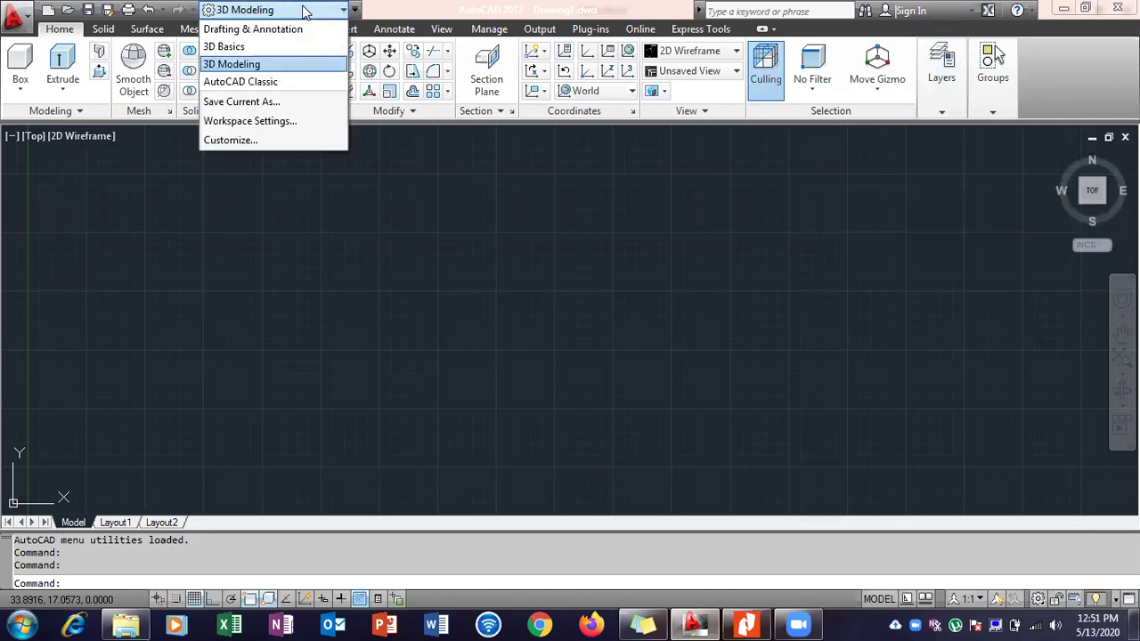
pyautogui.click(293, 28)
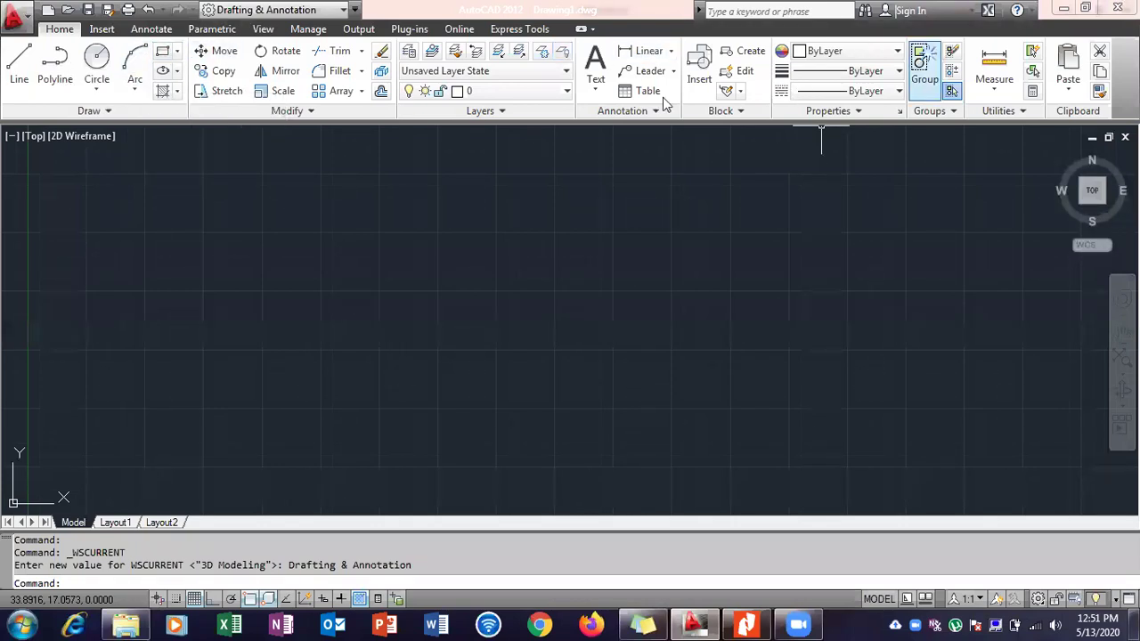
# Look over the object colour choices and consult the Lab #06 manual in Nitro Pro, returning to AutoCAD.
pyautogui.click(894, 54)
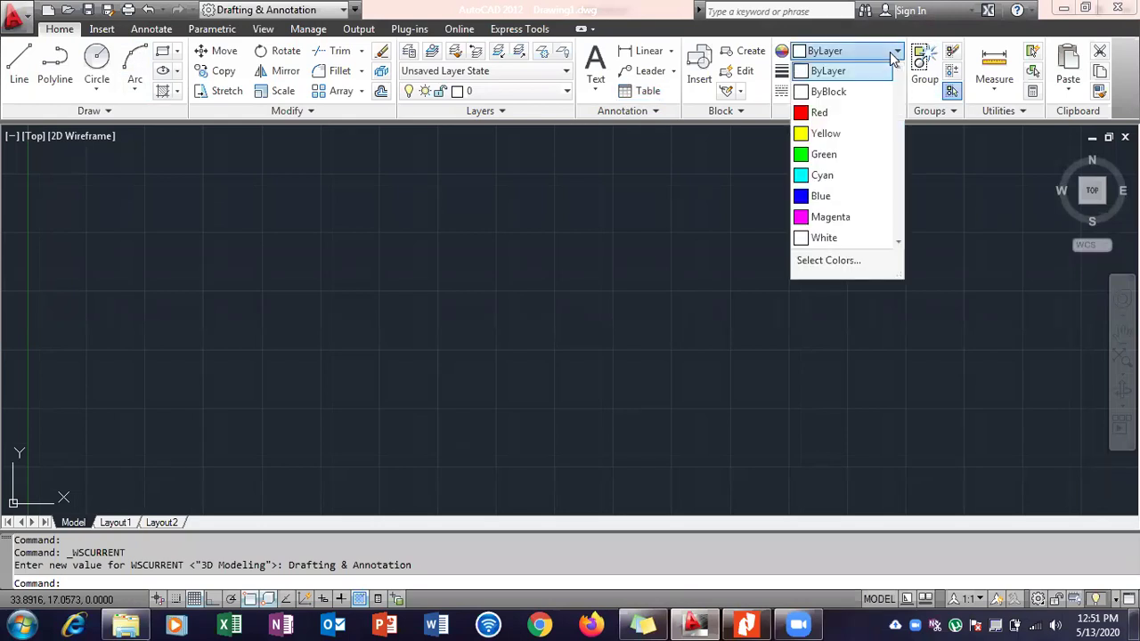
pyautogui.click(893, 56)
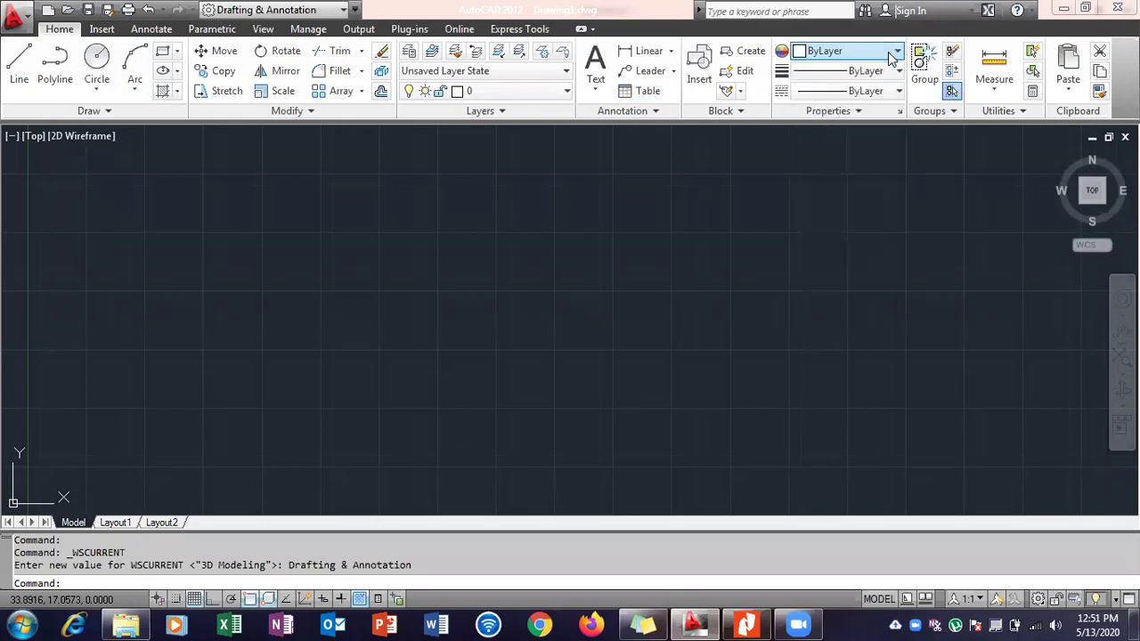
pyautogui.click(741, 623)
pyautogui.moveTo(694, 624)
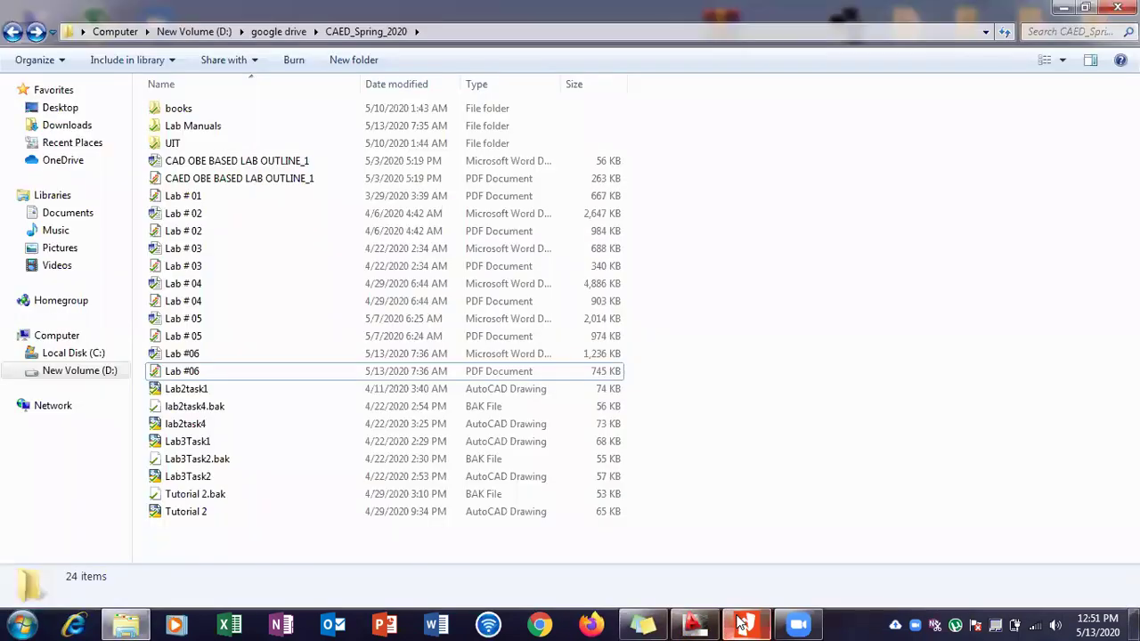
pyautogui.click(746, 623)
pyautogui.click(697, 623)
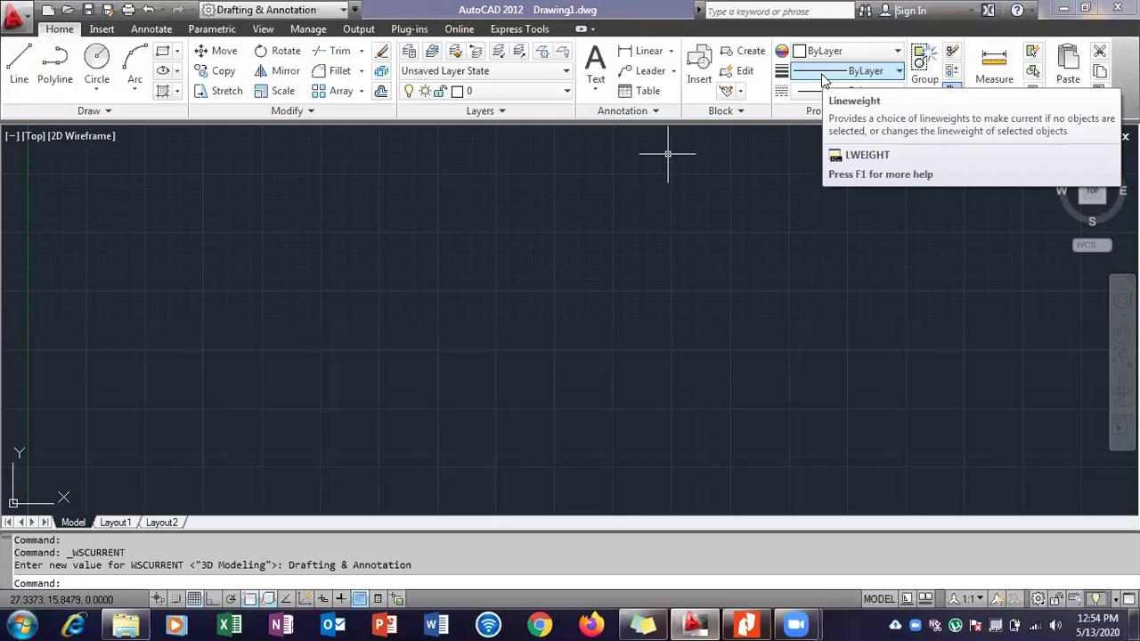
pyautogui.click(247, 11)
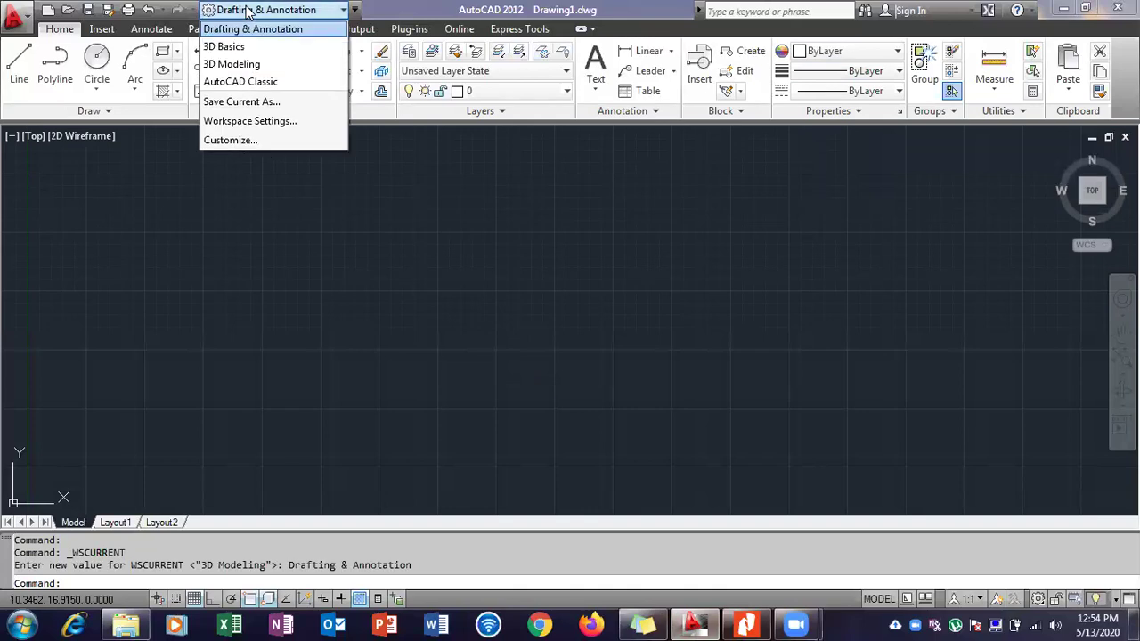
pyautogui.click(846, 51)
pyautogui.click(846, 50)
pyautogui.click(828, 71)
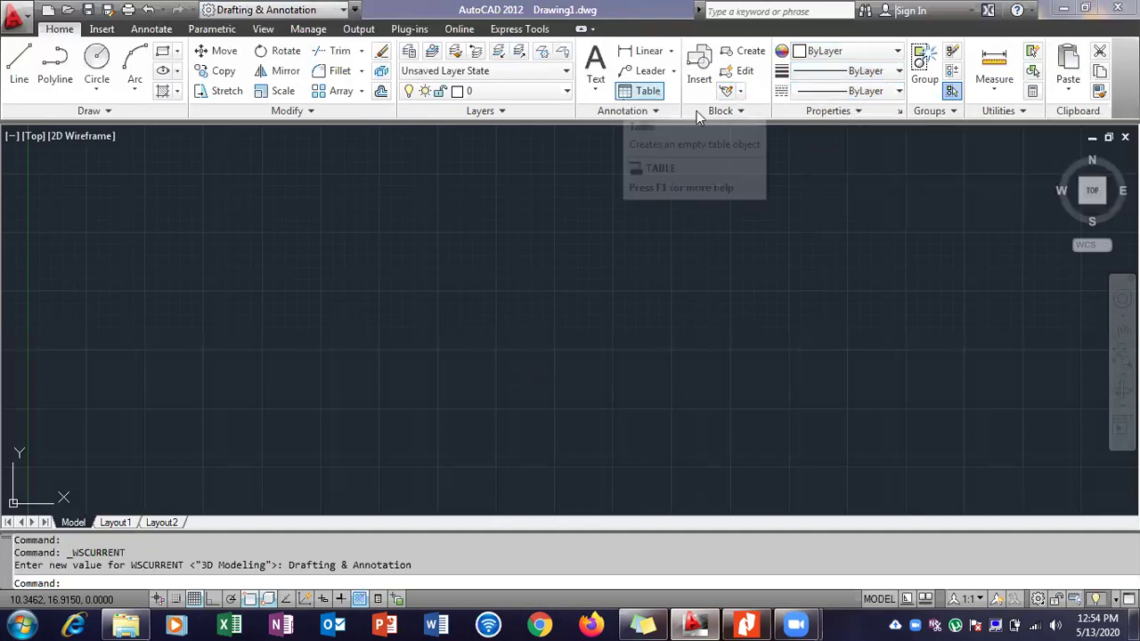
pyautogui.click(521, 92)
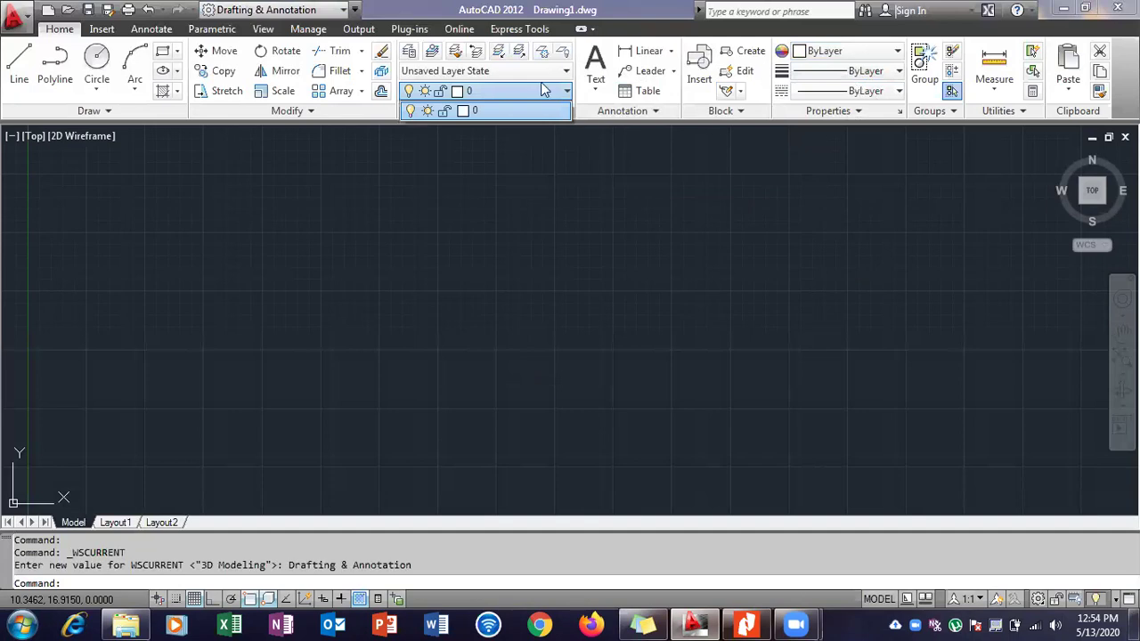
pyautogui.click(525, 94)
pyautogui.click(527, 98)
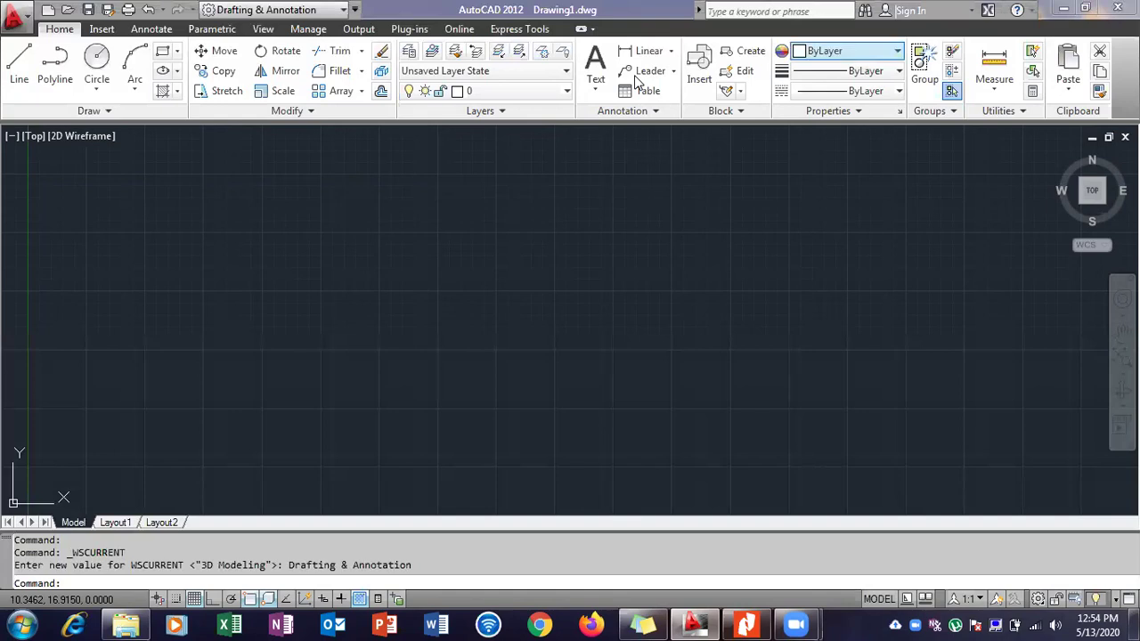
# Try Red as the current object colour, view layer 0's colour selection, and set the object colour back to ByLayer.
pyautogui.click(846, 51)
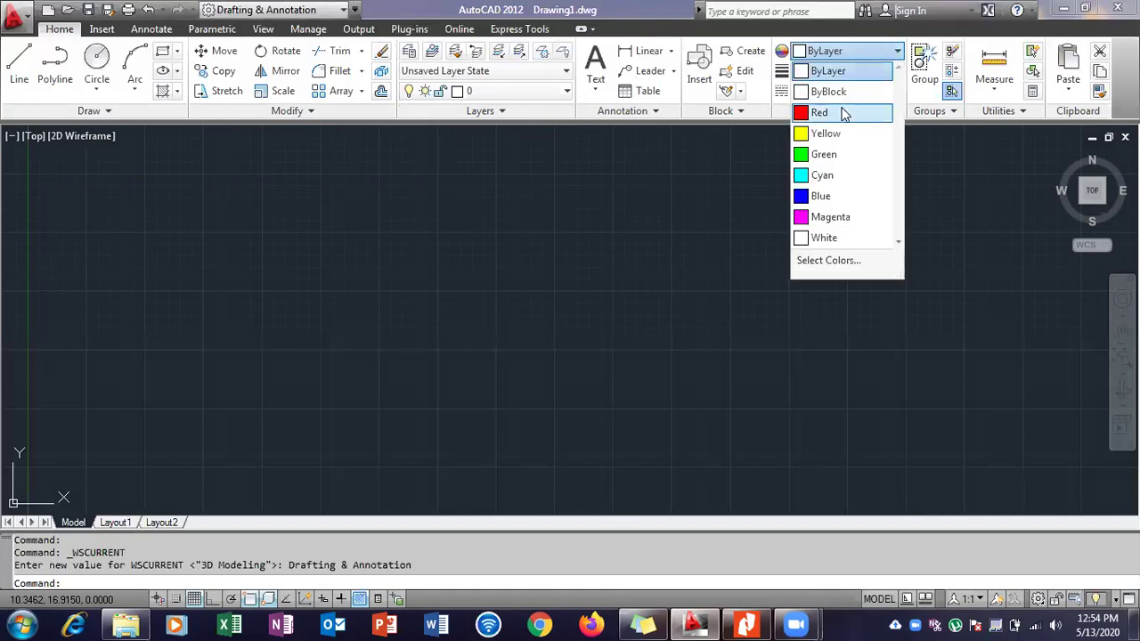
pyautogui.click(844, 112)
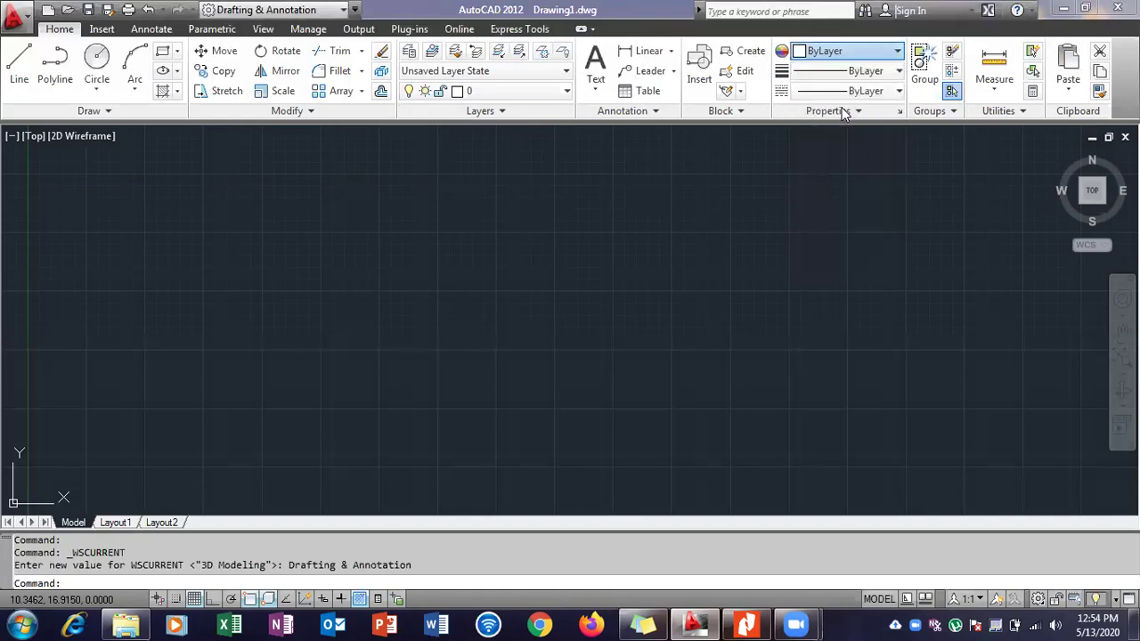
pyautogui.click(550, 96)
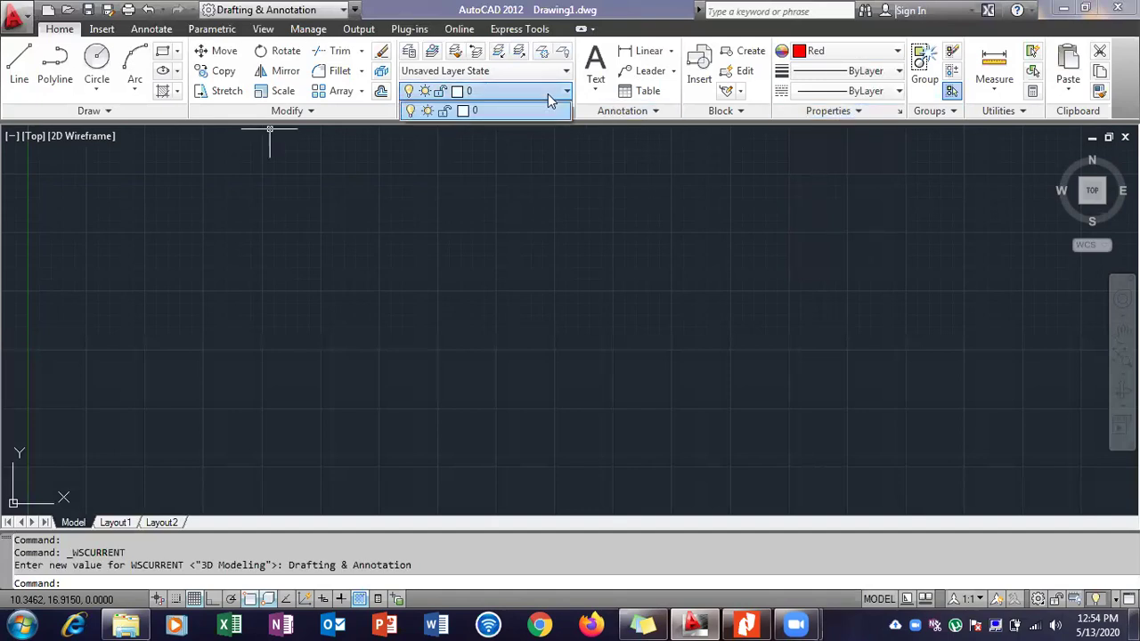
pyautogui.click(464, 112)
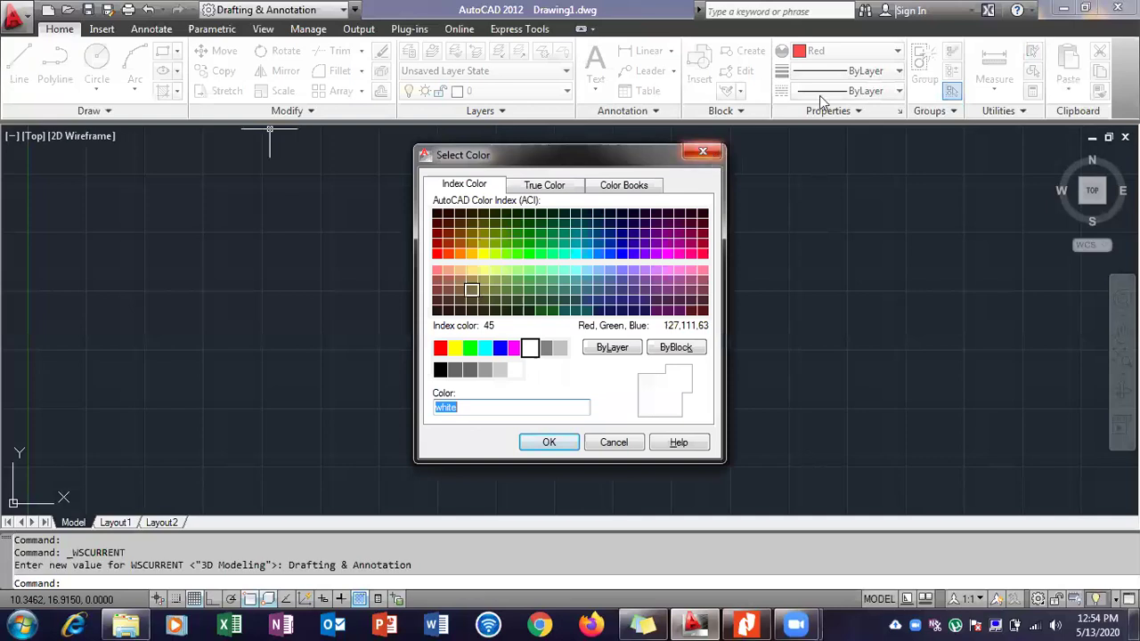
pyautogui.press('Escape')
pyautogui.click(850, 50)
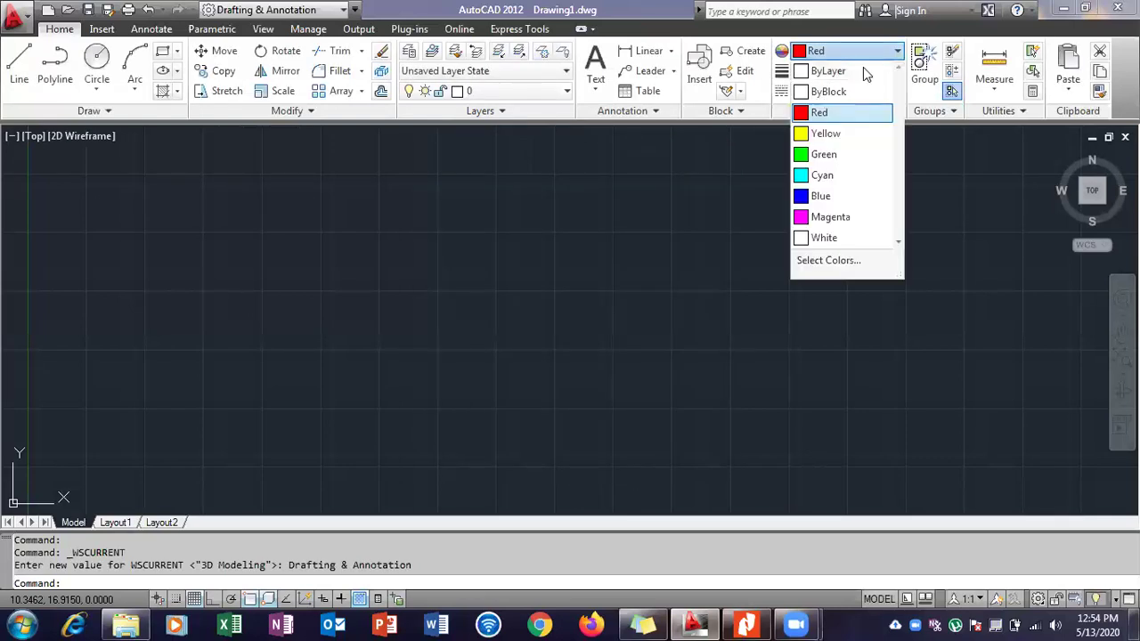
pyautogui.click(857, 76)
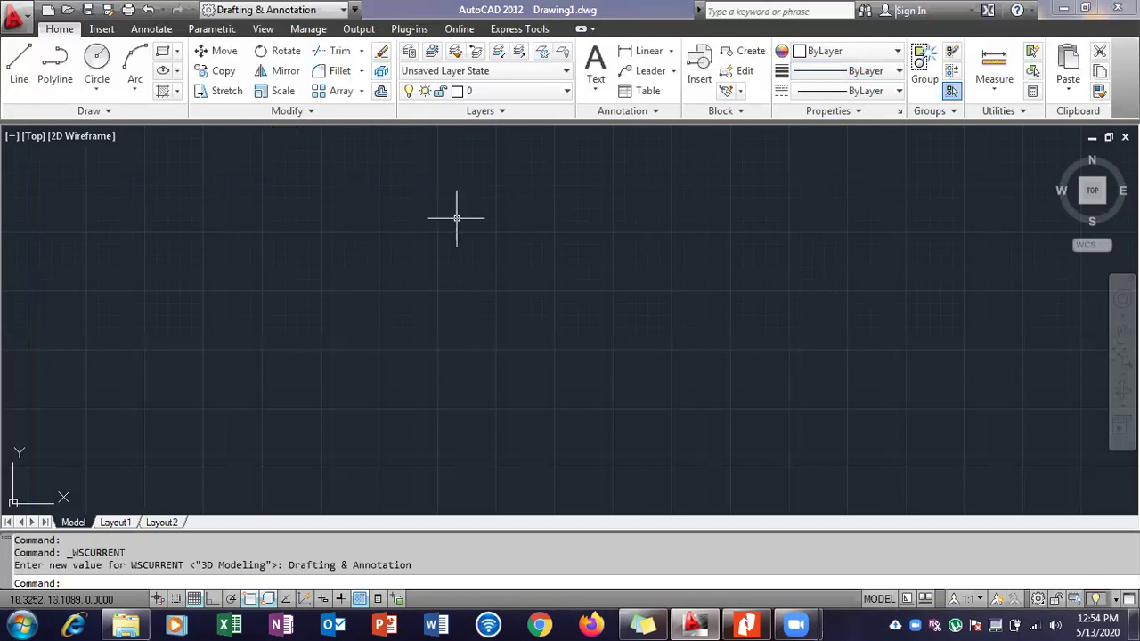
# Review the layer names and layer setup instructions in the Lab #06 manual in Nitro Pro, returning to AutoCAD.
pyautogui.click(487, 94)
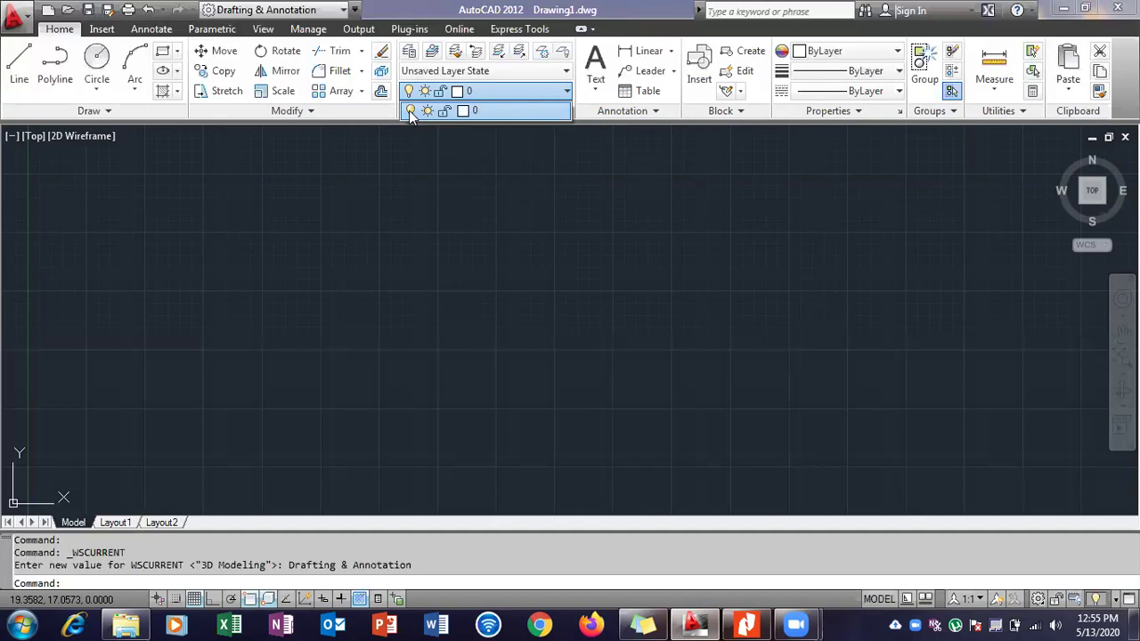
pyautogui.click(703, 623)
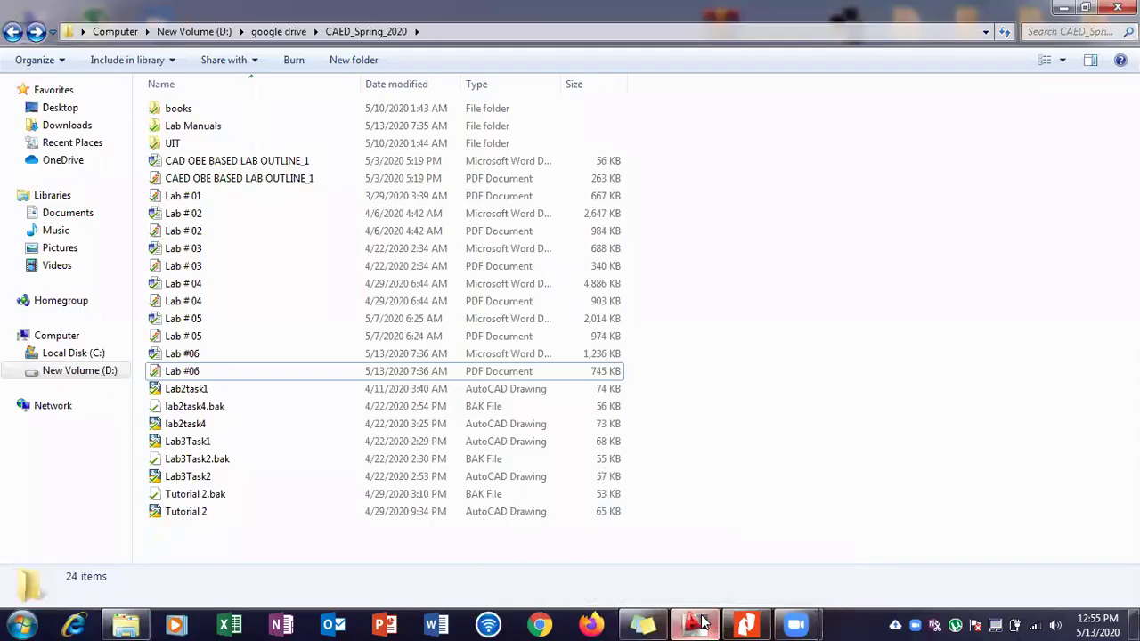
pyautogui.click(703, 623)
pyautogui.click(746, 624)
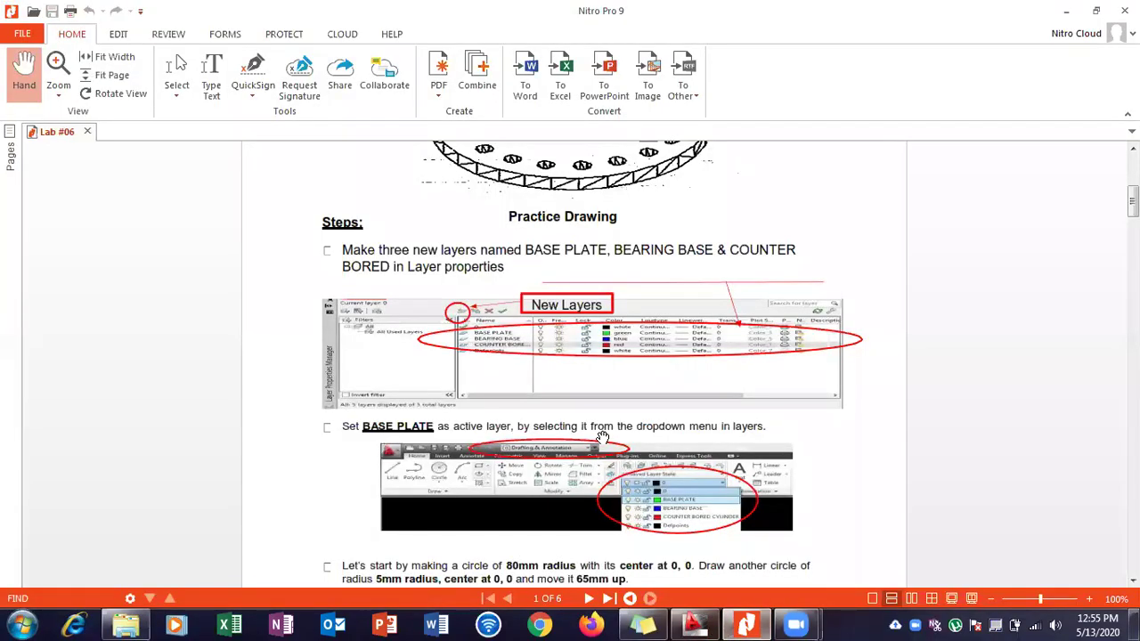
pyautogui.scroll(-3, 603, 436)
pyautogui.scroll(3, 598, 434)
pyautogui.click(694, 625)
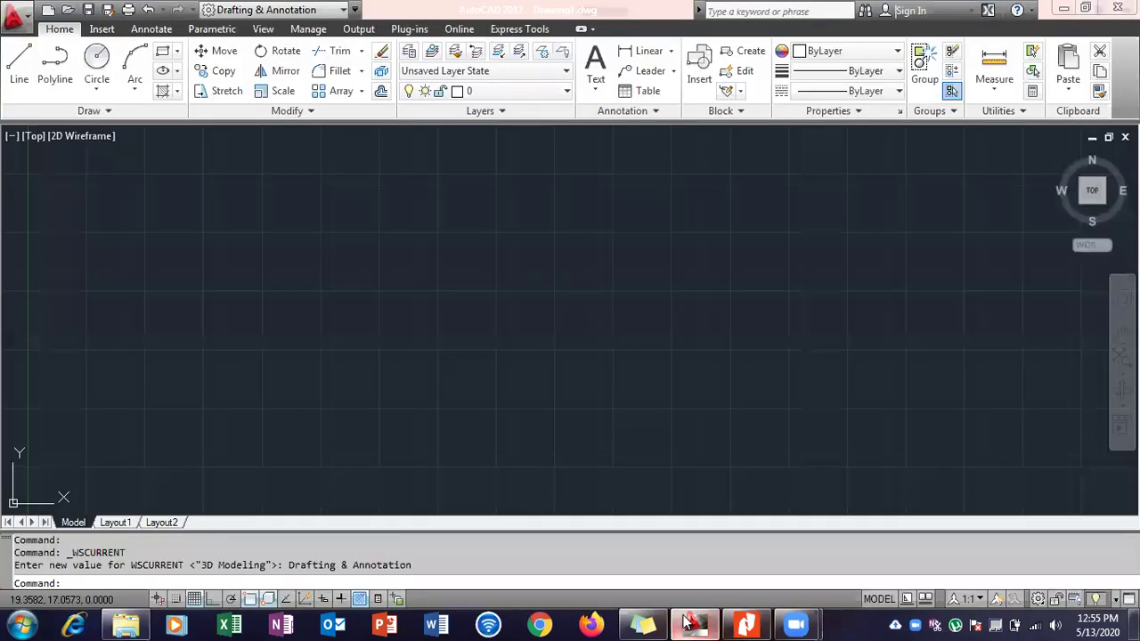
# Open the Layer Properties Manager and place it over the middle of the drawing area.
pyautogui.click(516, 92)
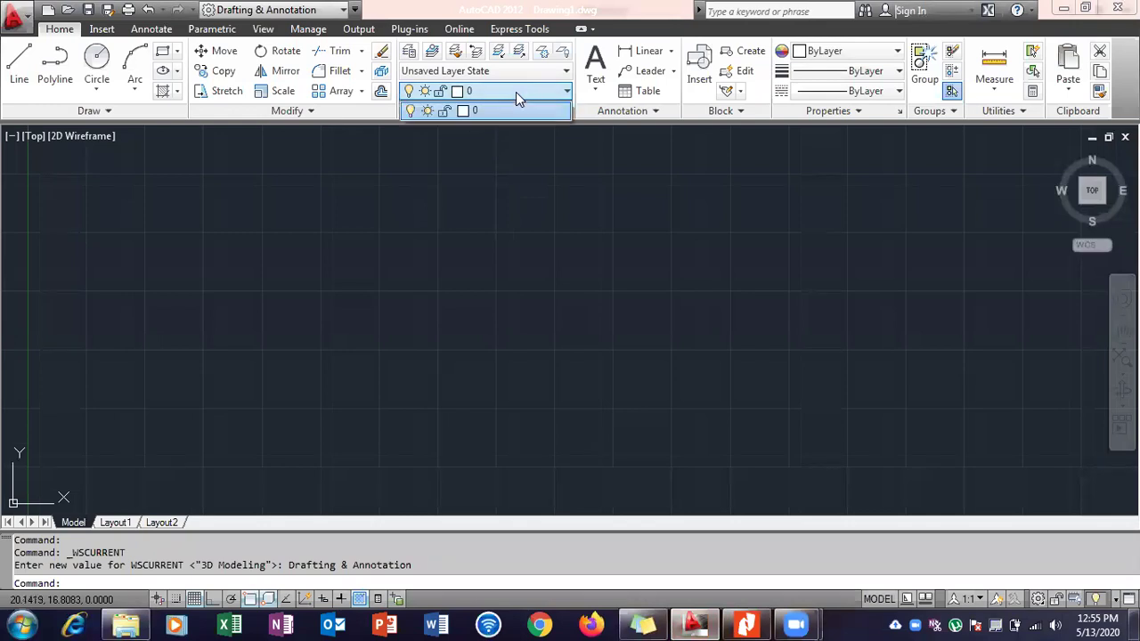
pyautogui.click(464, 92)
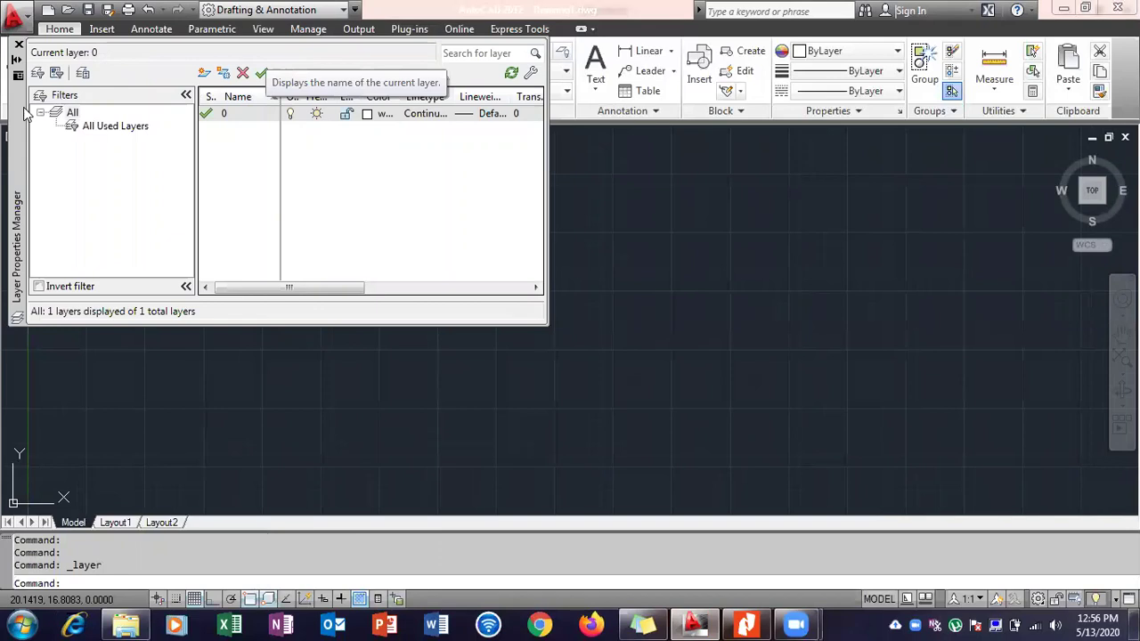
pyautogui.moveTo(27, 113); pyautogui.dragTo(330, 246)
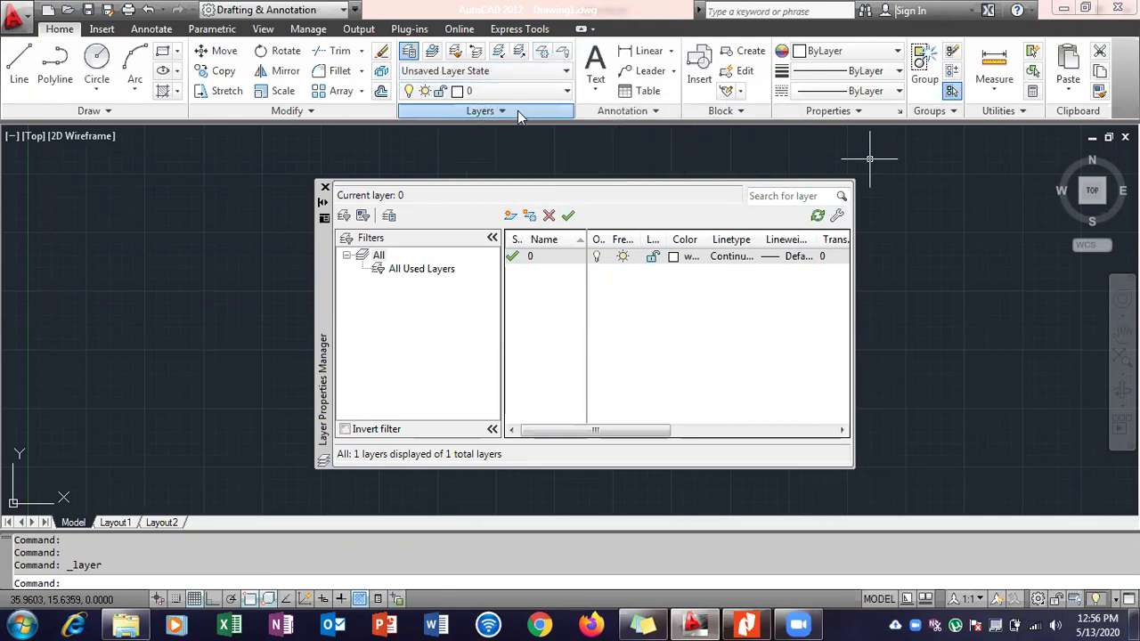
pyautogui.click(519, 113)
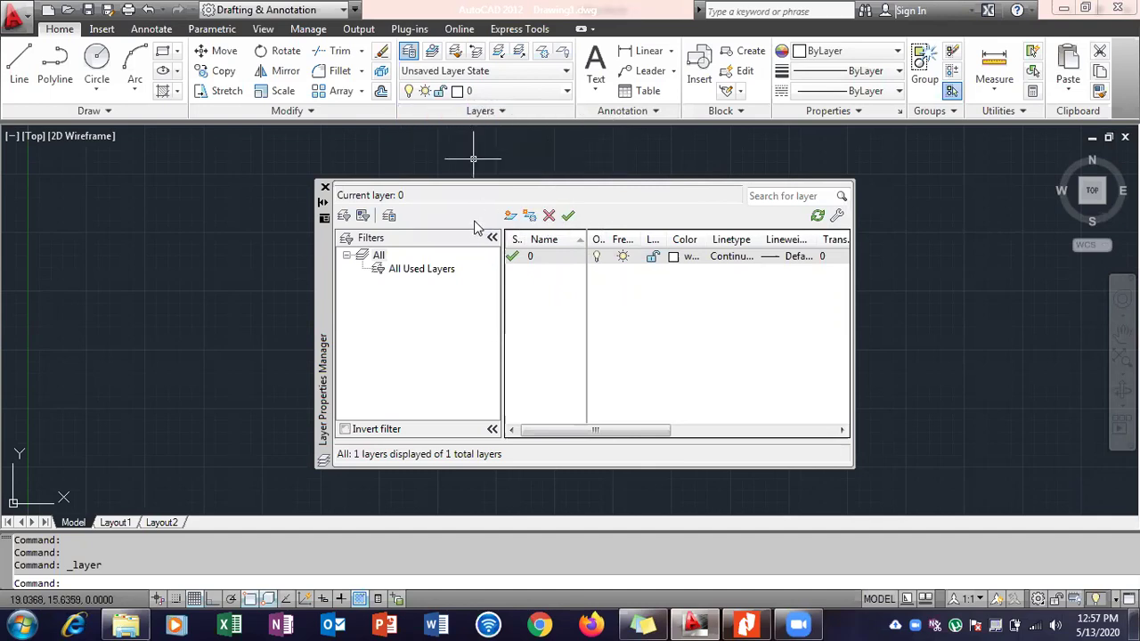
pyautogui.click(461, 114)
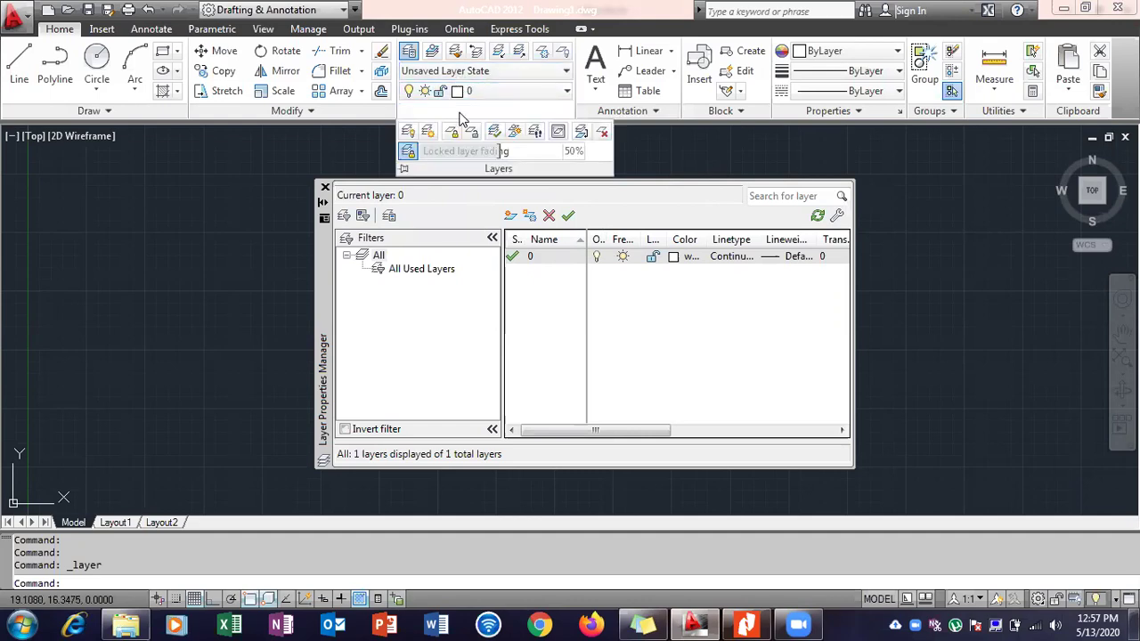
# Create a new layer from layer 0 and name it Base Plate, checking the name in the Lab #06 manual.
pyautogui.click(534, 258)
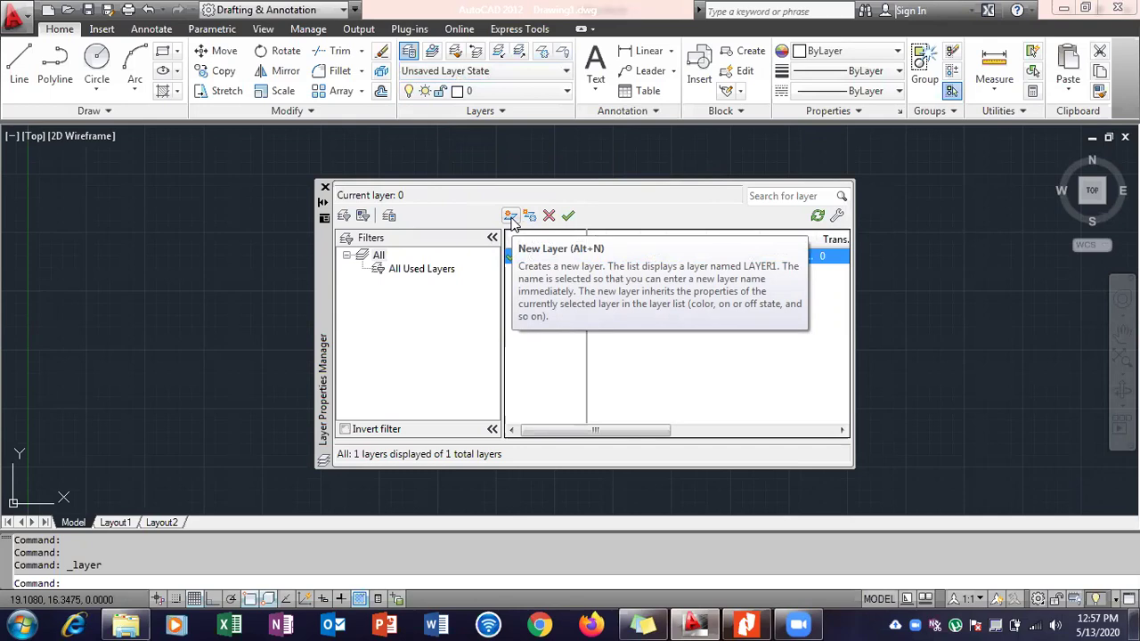
pyautogui.click(510, 217)
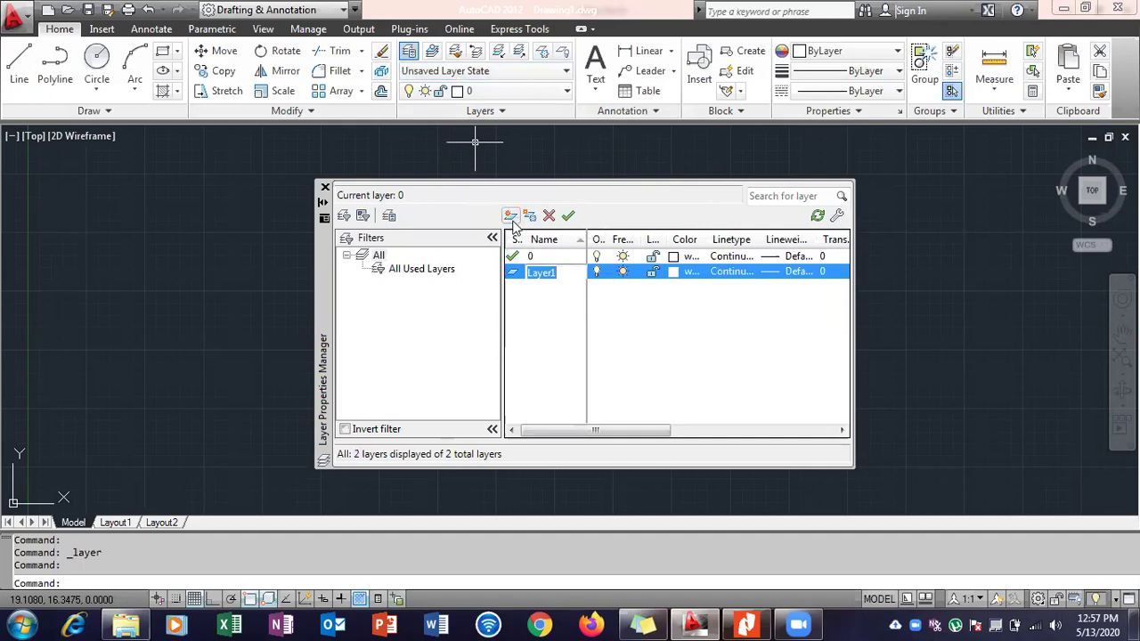
pyautogui.click(688, 623)
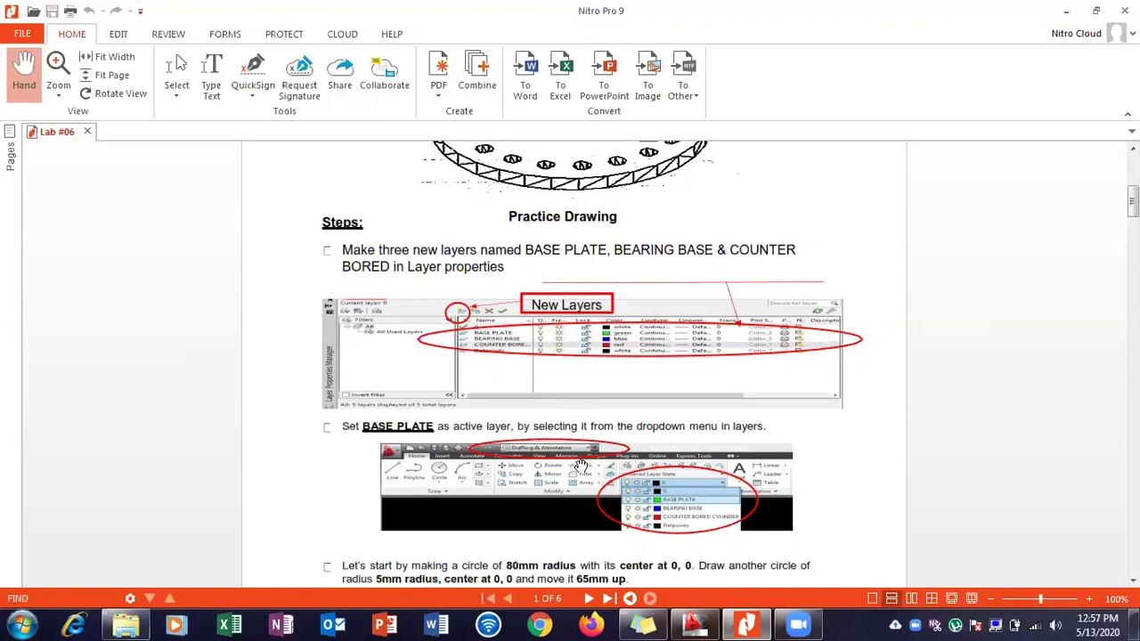
pyautogui.click(693, 623)
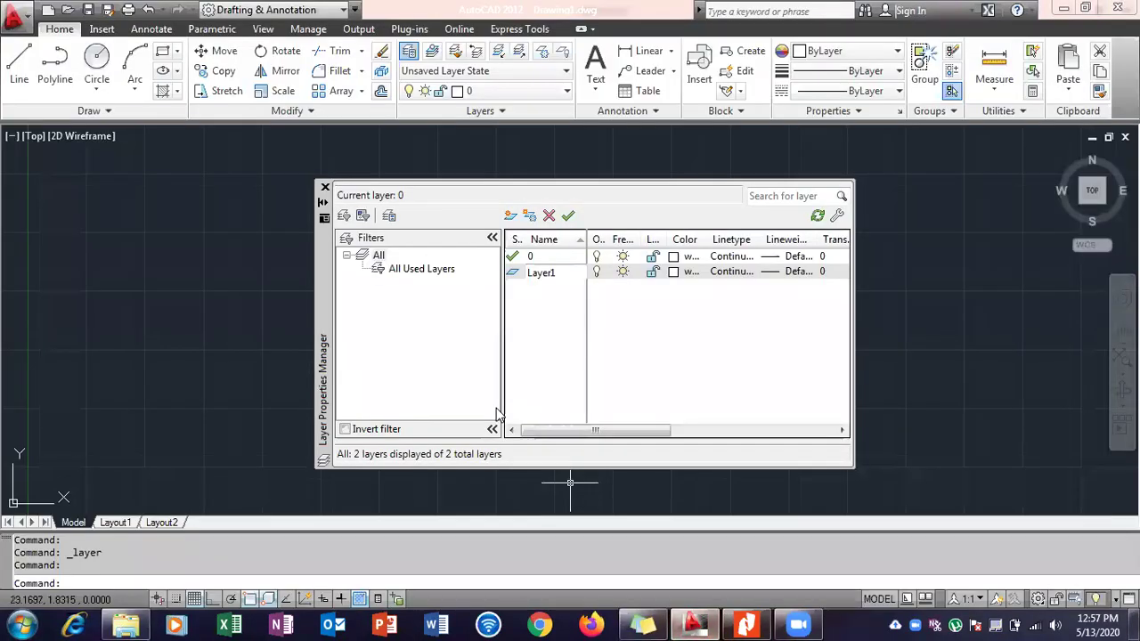
pyautogui.doubleClick(537, 273)
pyautogui.write('Base')
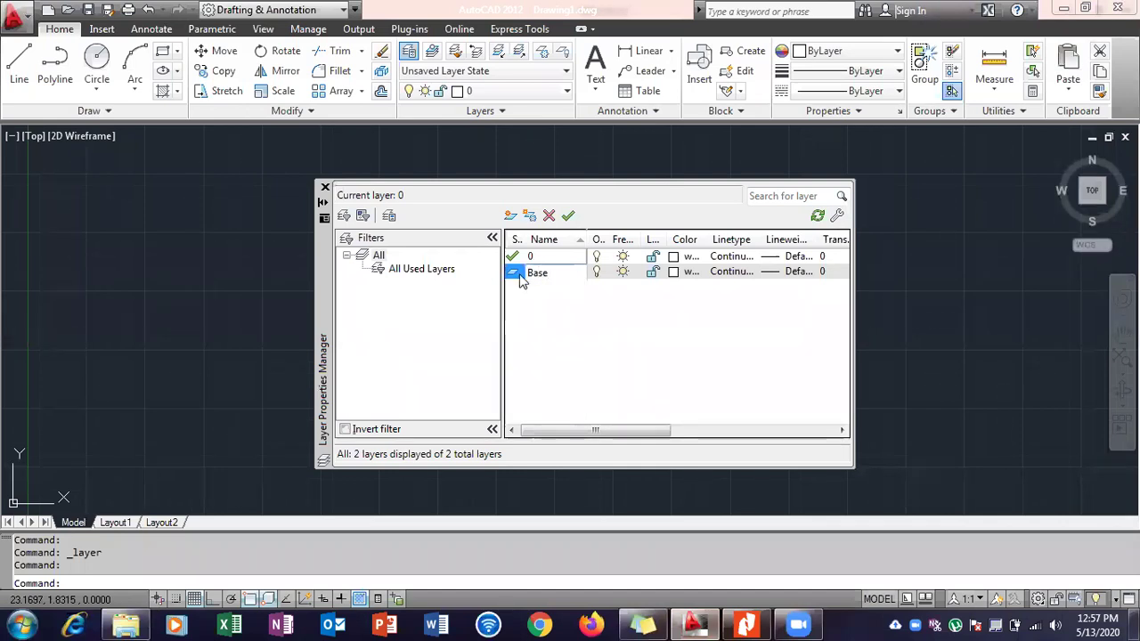
pyautogui.hotkey('alt', 'Tab')
pyautogui.hotkey('alt', 'Tab')
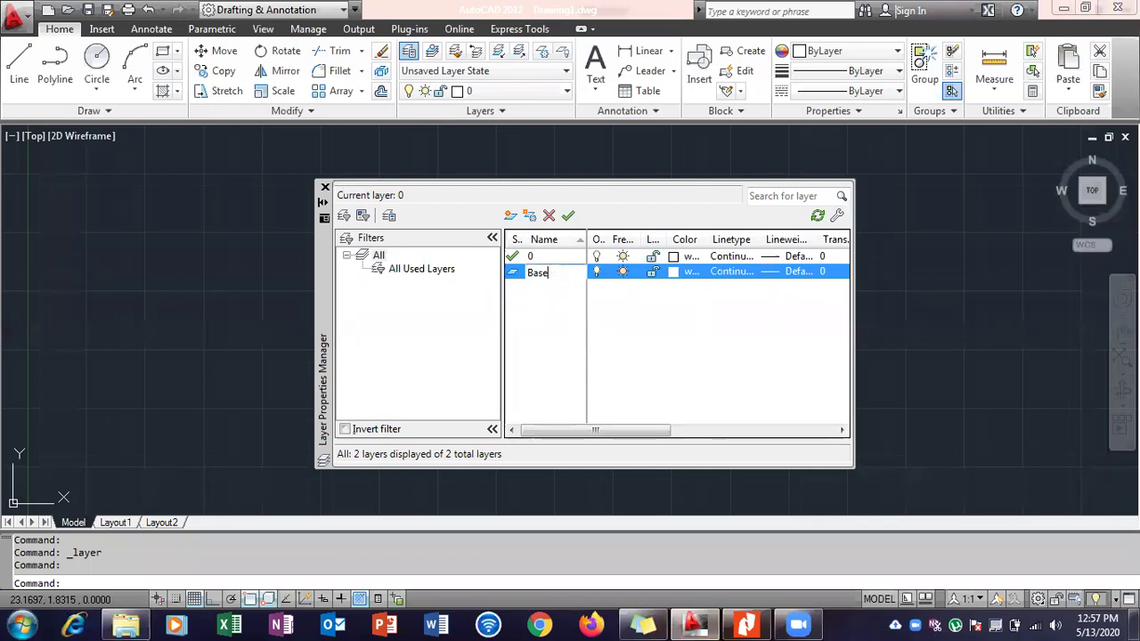
pyautogui.write('Plate')
# Set the Base Plate layer's colour to index colour 90, checking the required colour in the Lab #06 manual.
pyautogui.click(674, 273)
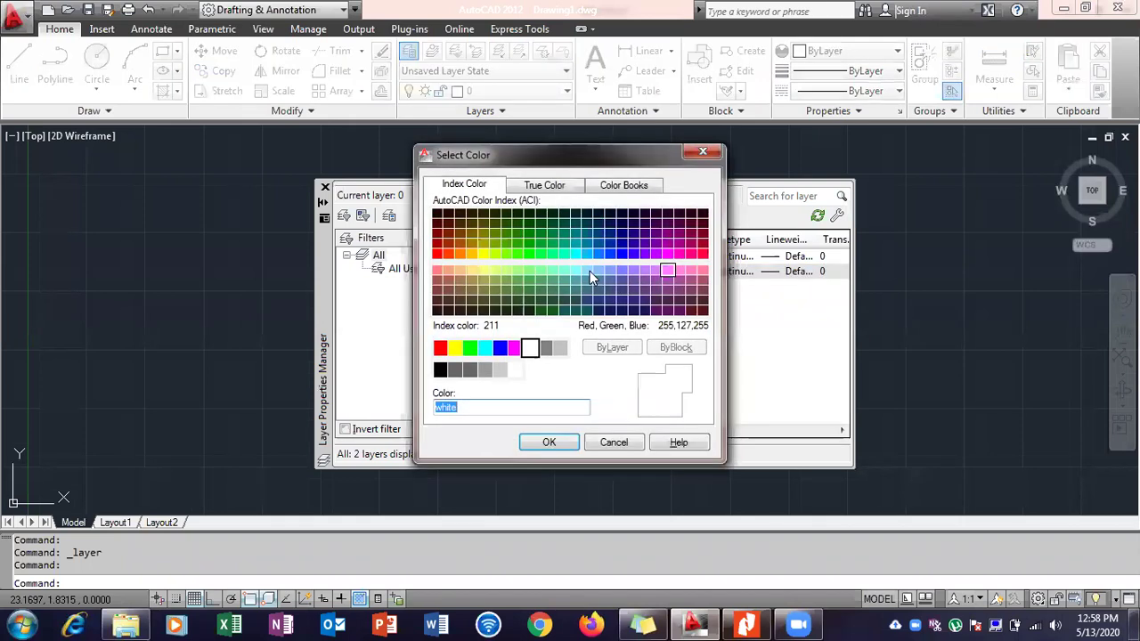
pyautogui.click(698, 623)
pyautogui.click(732, 623)
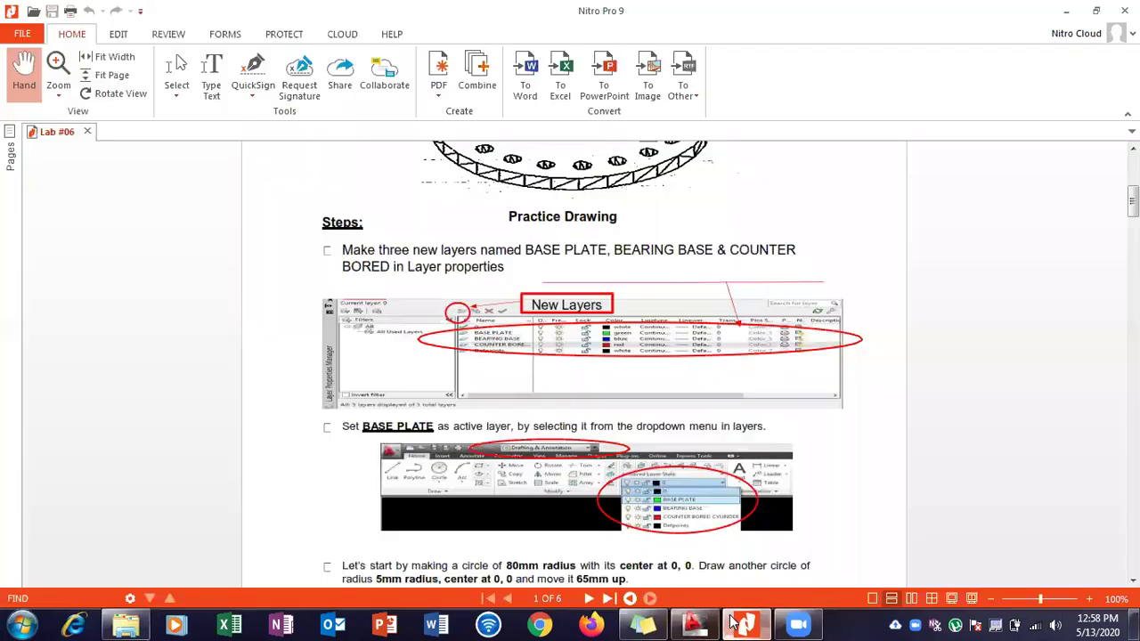
pyautogui.click(732, 624)
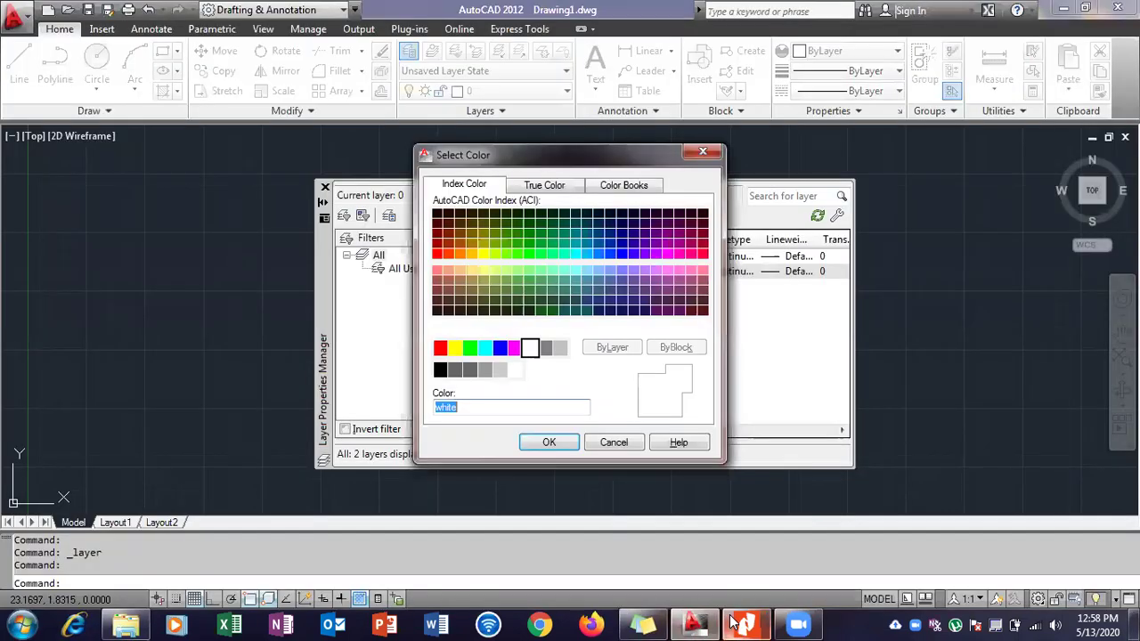
pyautogui.click(529, 253)
pyautogui.click(549, 442)
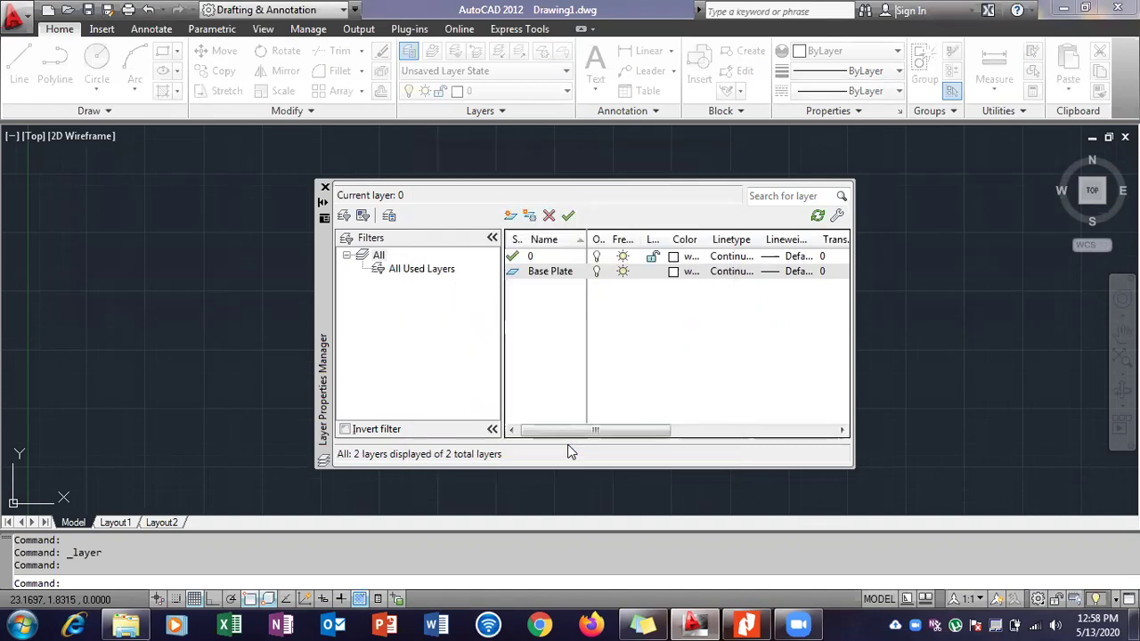
# Check the second layer's name in the Lab #06 manual and create a new layer named Bearing Base.
pyautogui.click(699, 623)
pyautogui.click(705, 624)
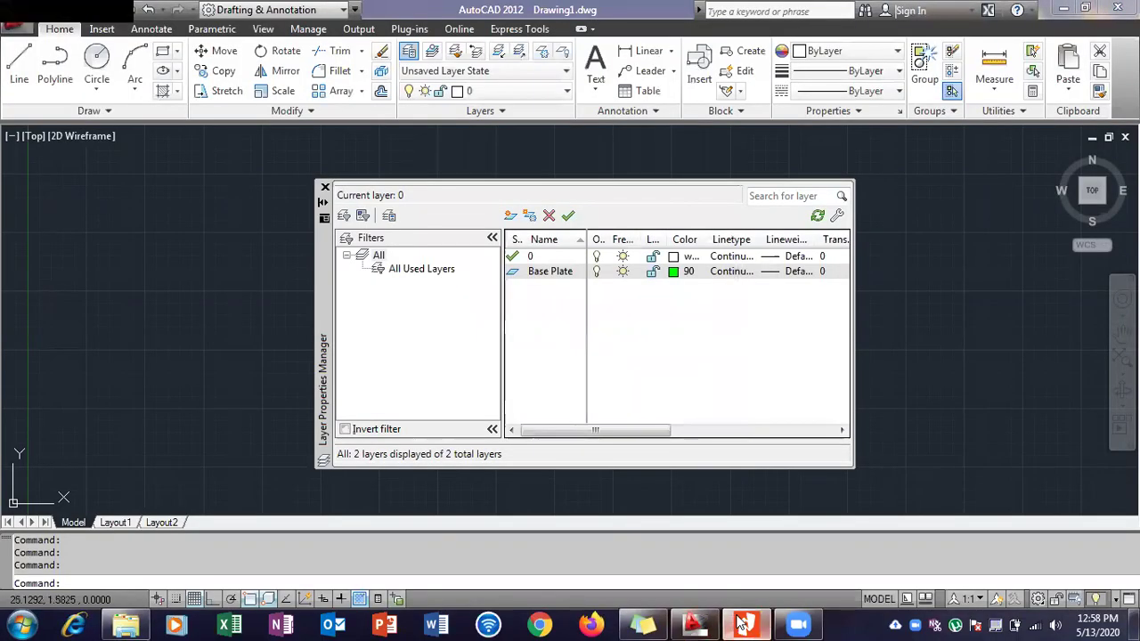
pyautogui.click(739, 623)
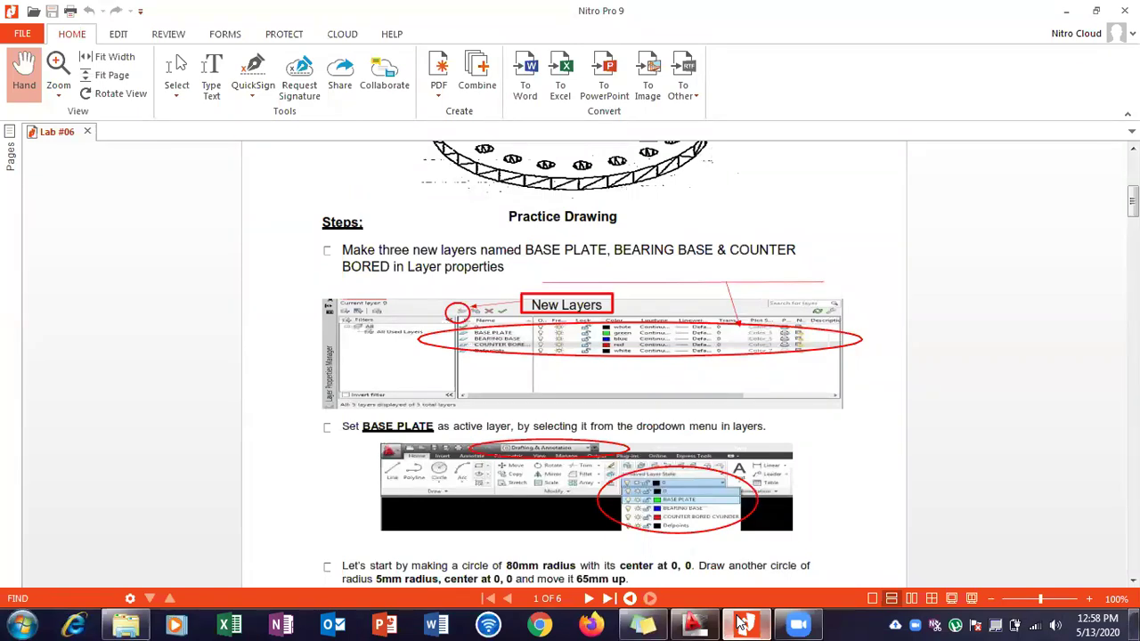
pyautogui.click(742, 623)
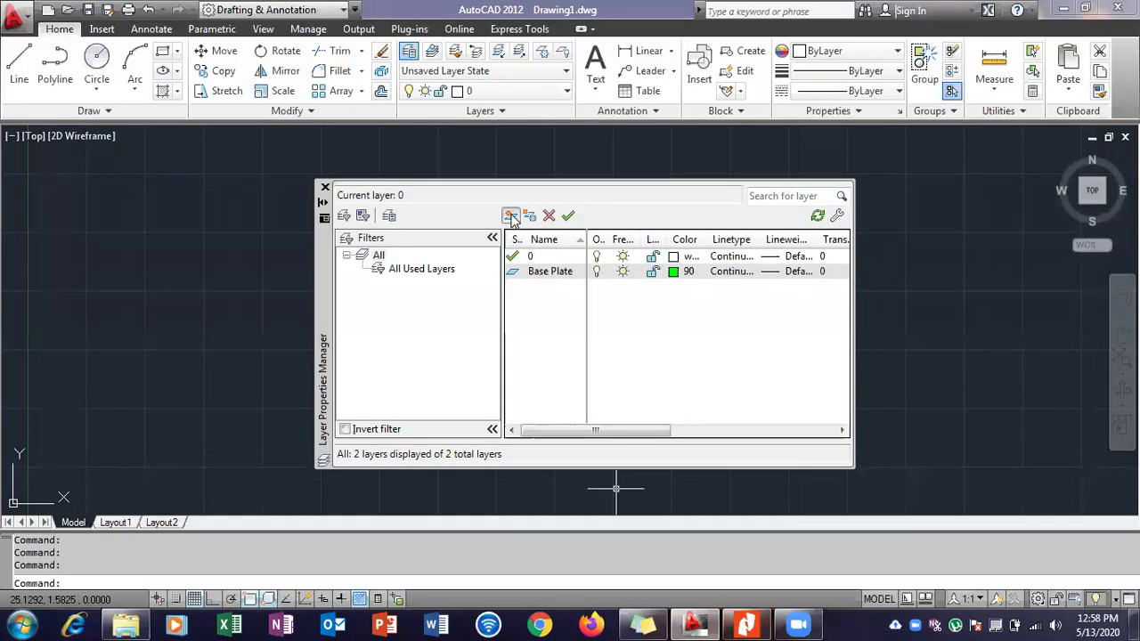
pyautogui.click(511, 216)
pyautogui.write('Bearing Base')
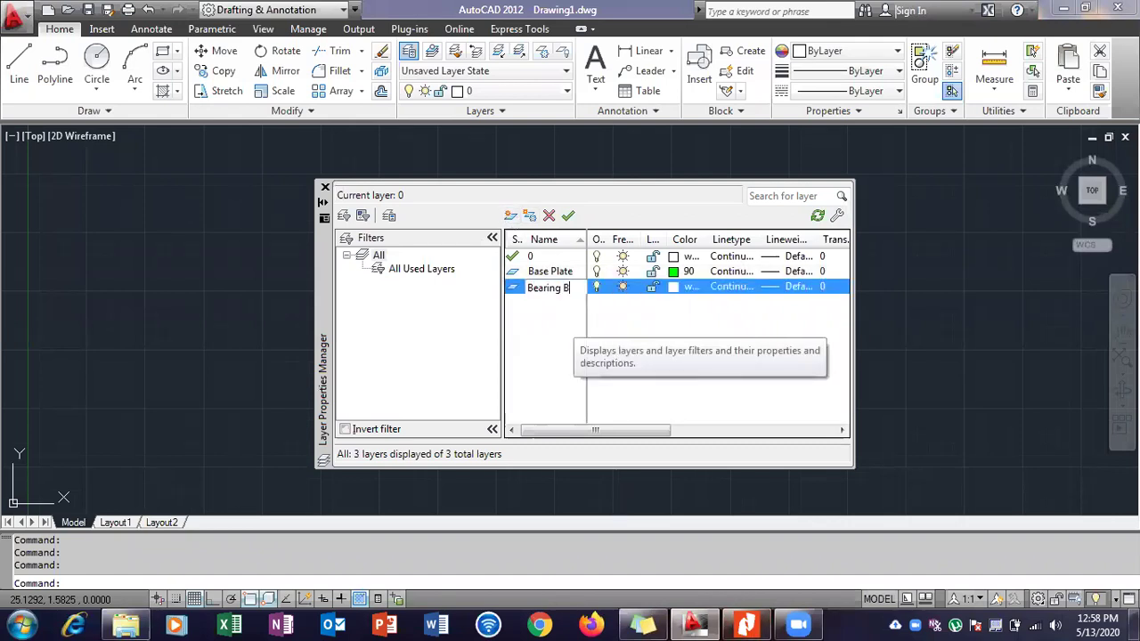
# Check the Bearing Base colour in the manual, browse the colour selection types, and set the layer to index colour 170.
pyautogui.click(747, 623)
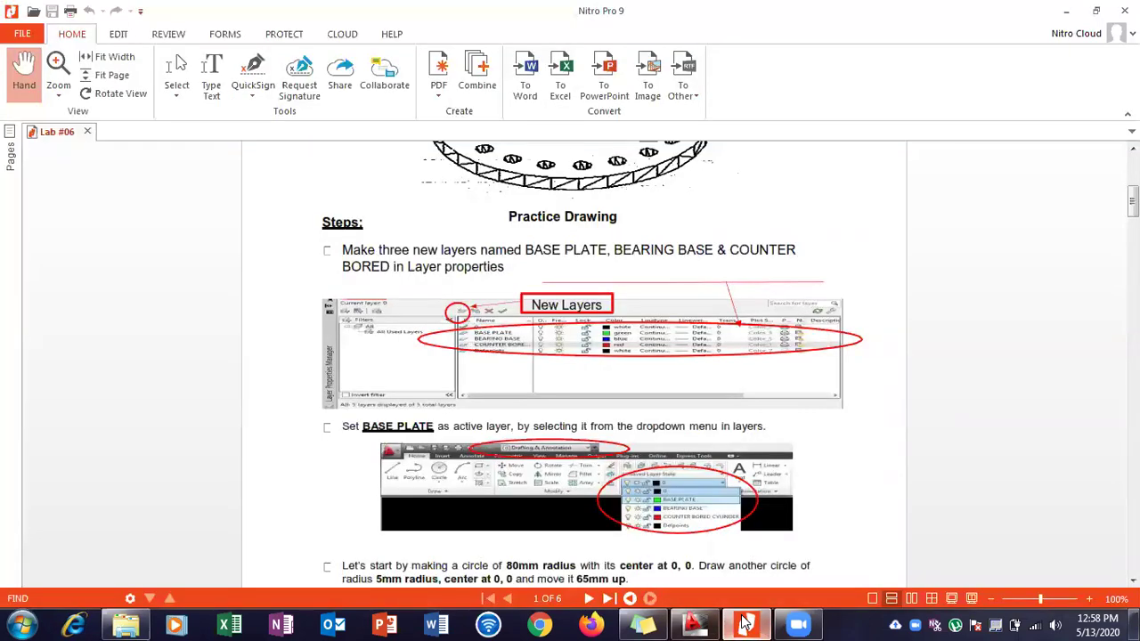
pyautogui.click(746, 624)
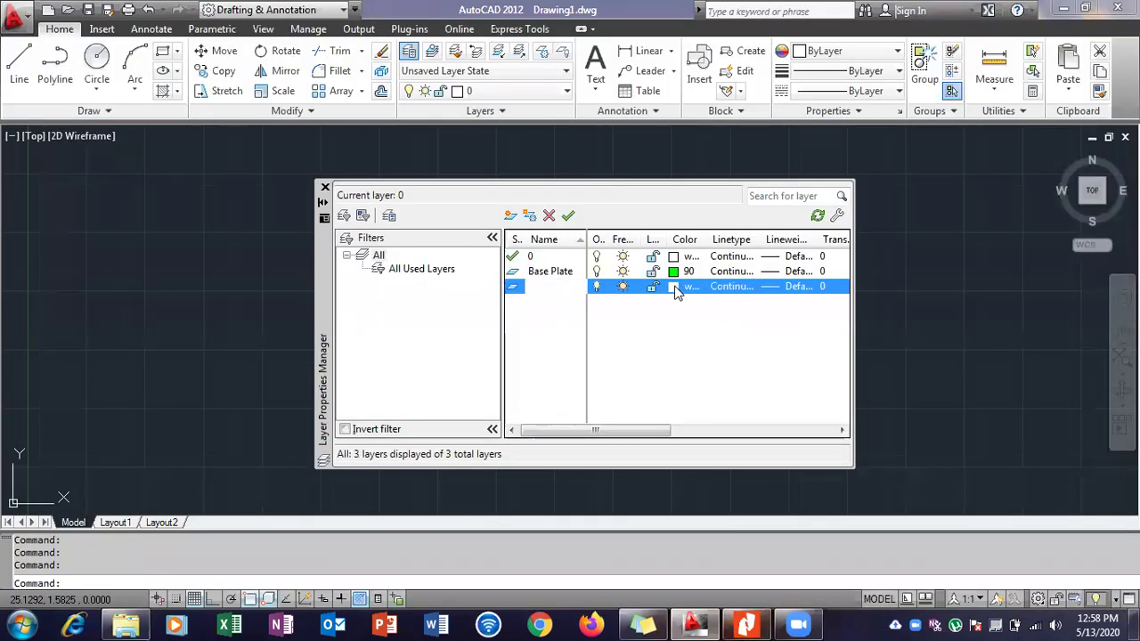
pyautogui.click(675, 288)
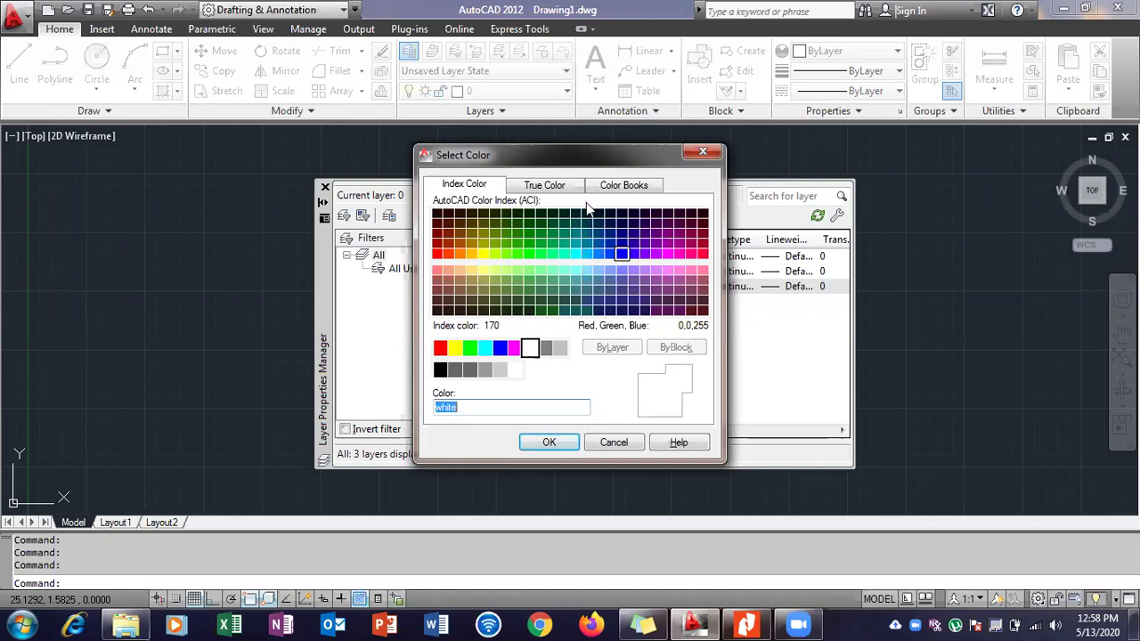
pyautogui.click(544, 186)
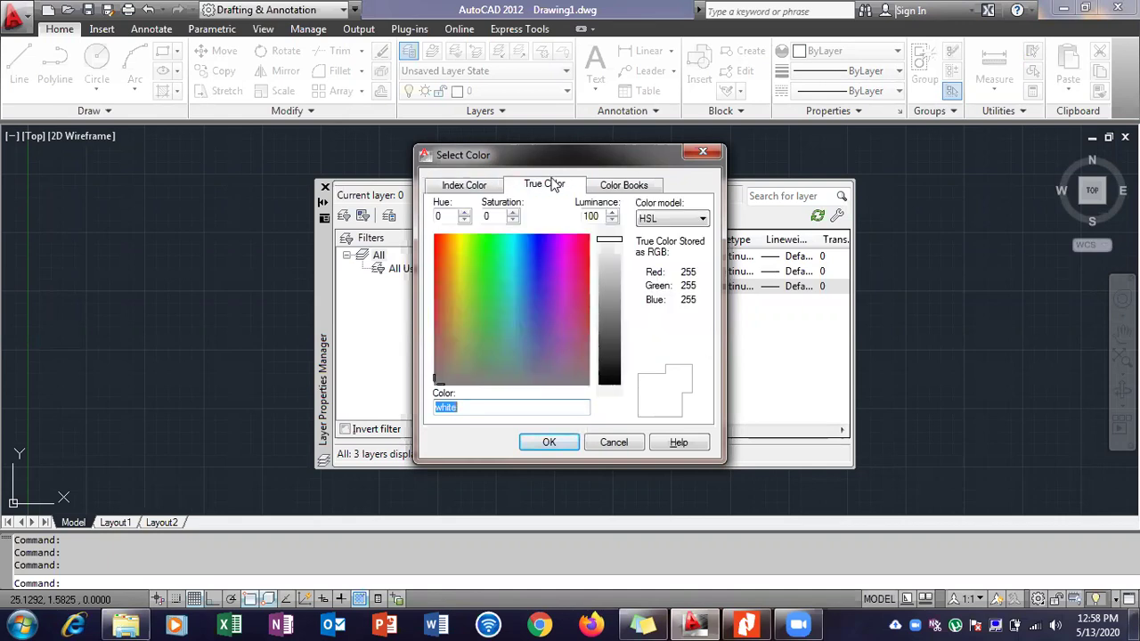
pyautogui.click(603, 186)
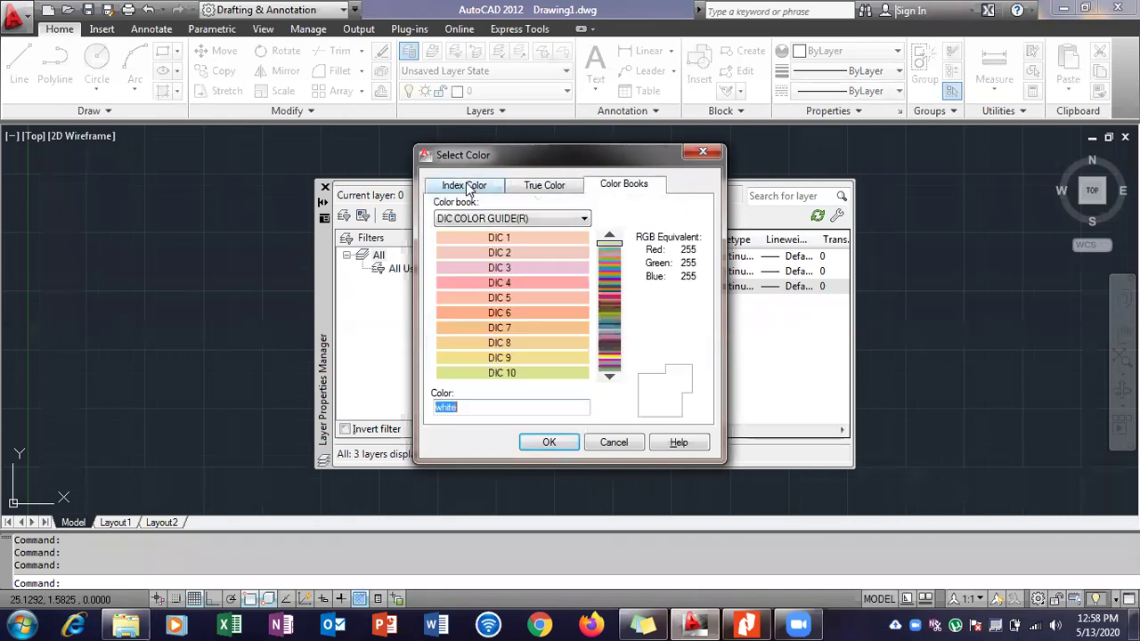
pyautogui.click(466, 186)
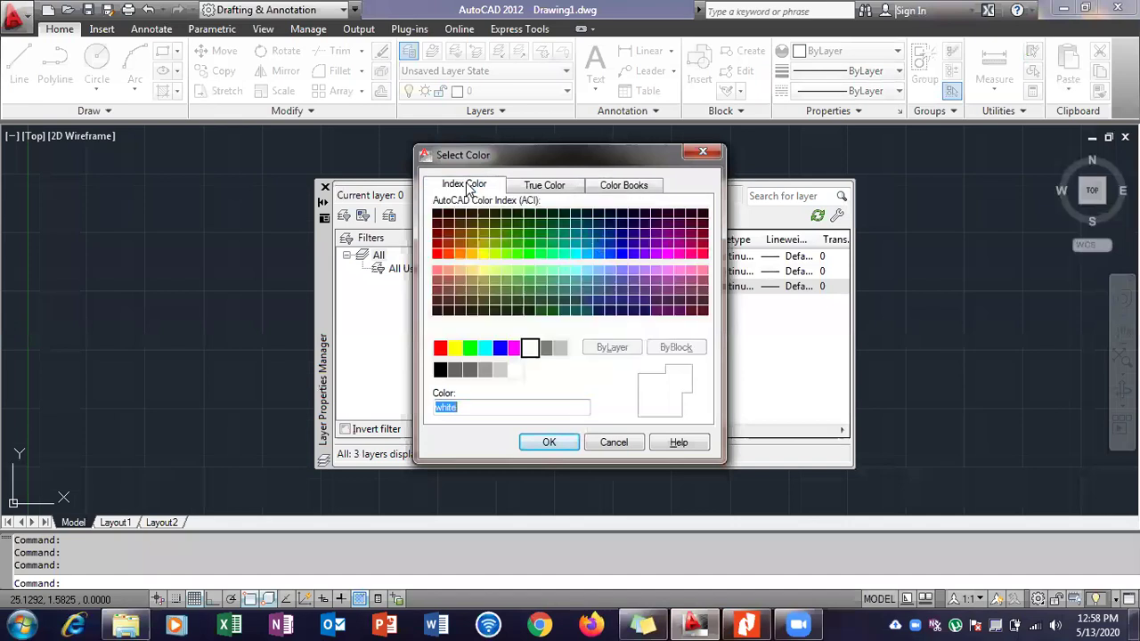
pyautogui.click(625, 258)
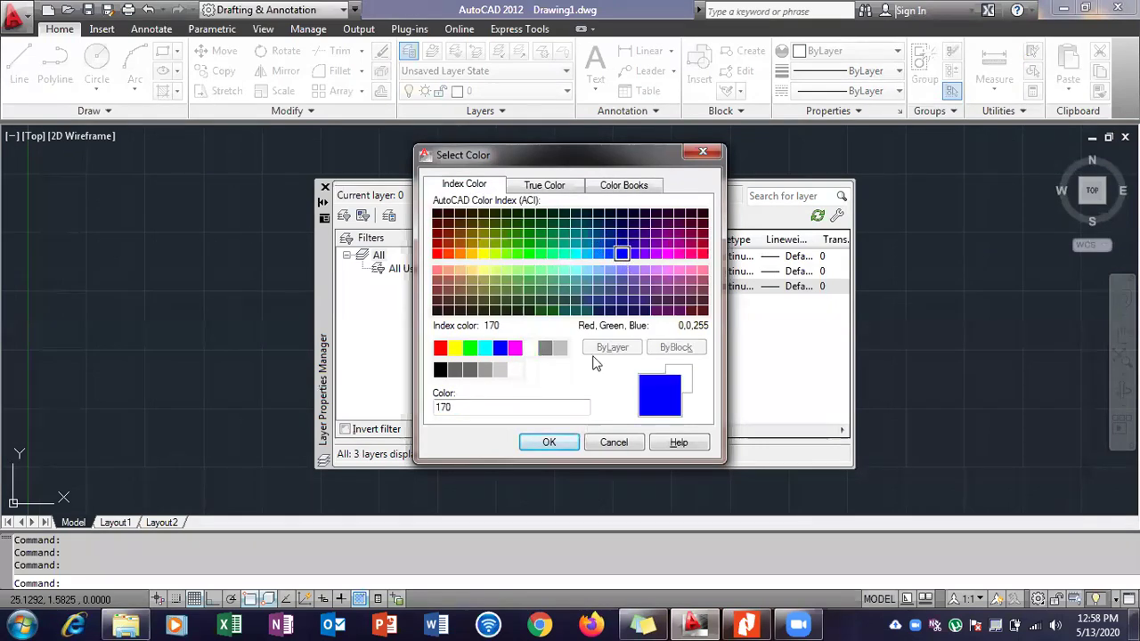
pyautogui.click(554, 443)
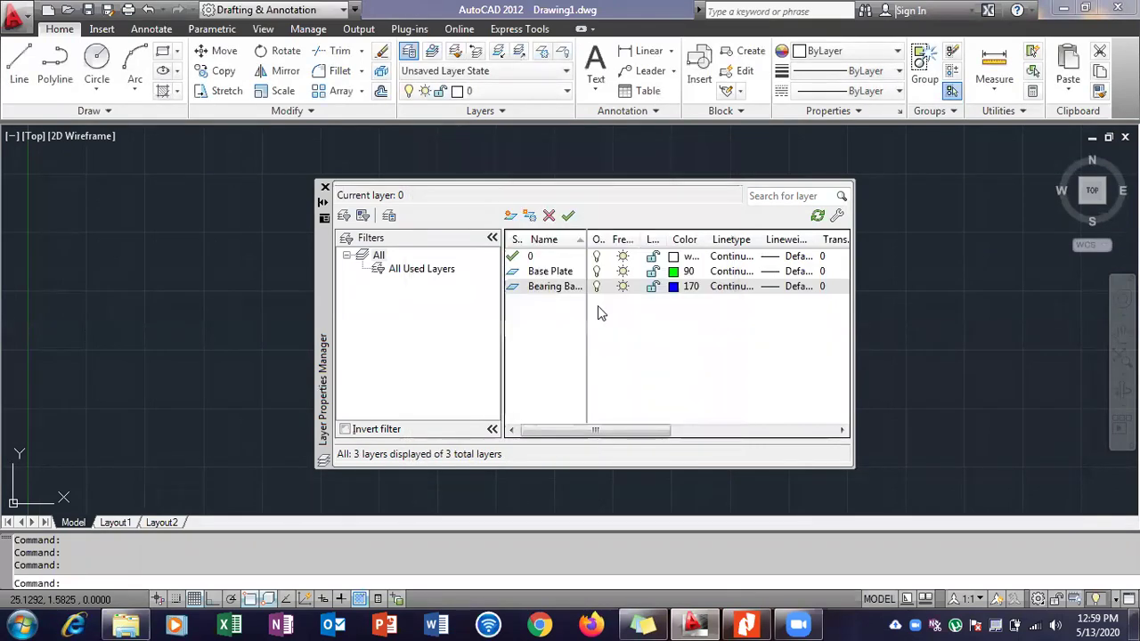
# Widen the Color and Lock columns of the layer list and check the third layer's name in the Lab #06 manual.
pyautogui.moveTo(703, 241); pyautogui.dragTo(750, 241)
pyautogui.moveTo(663, 240); pyautogui.dragTo(682, 240)
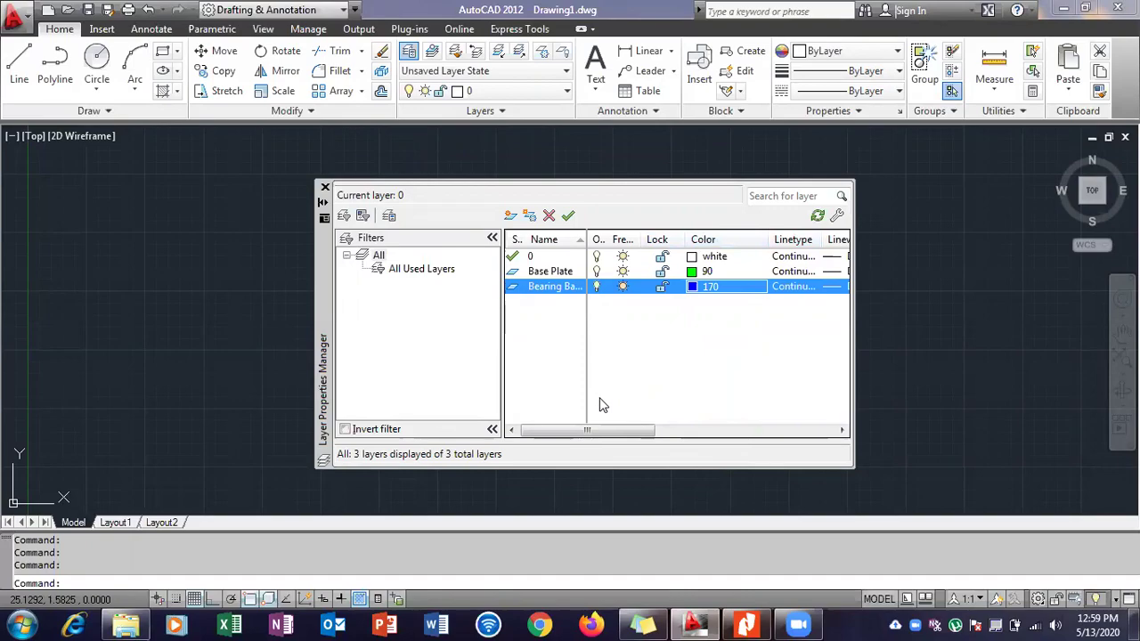
pyautogui.click(698, 623)
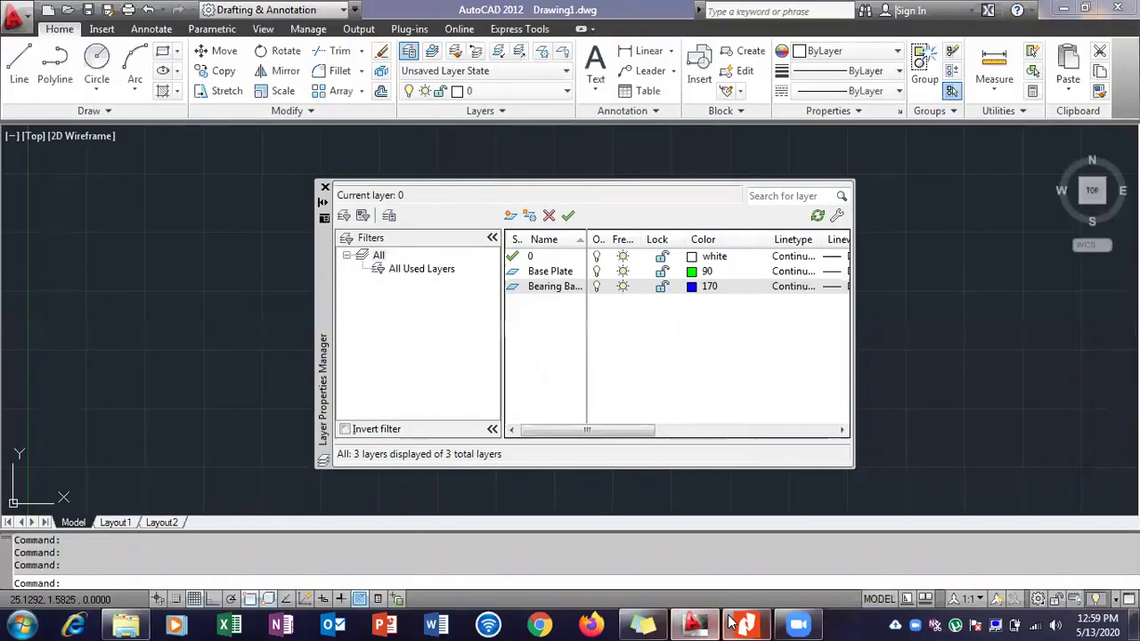
pyautogui.click(739, 623)
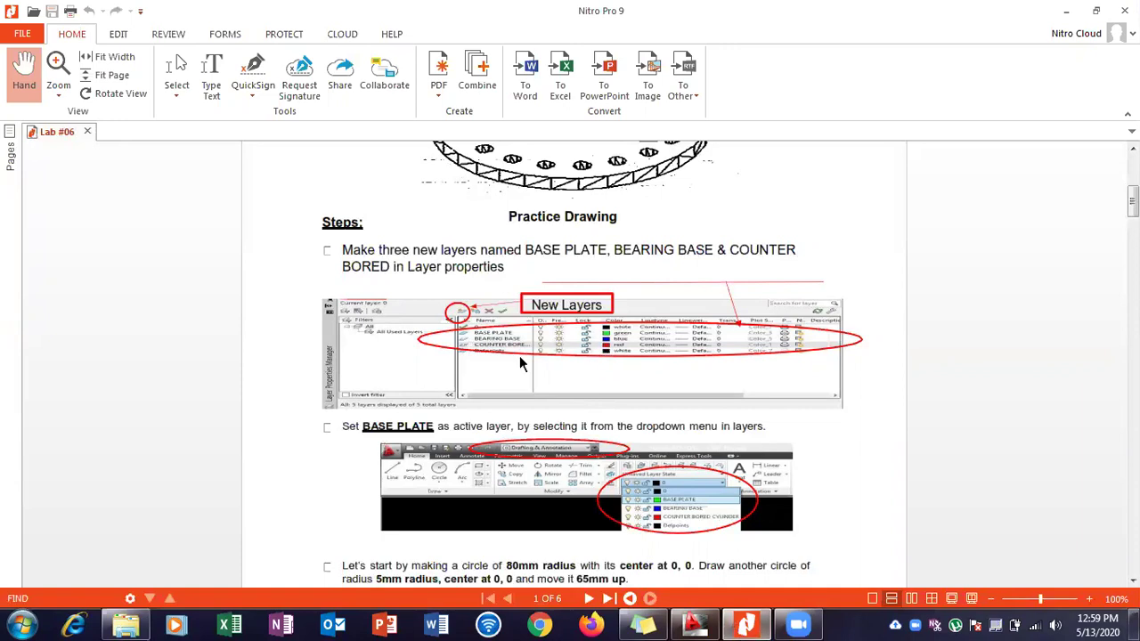
pyautogui.hotkey('alt', 'Tab')
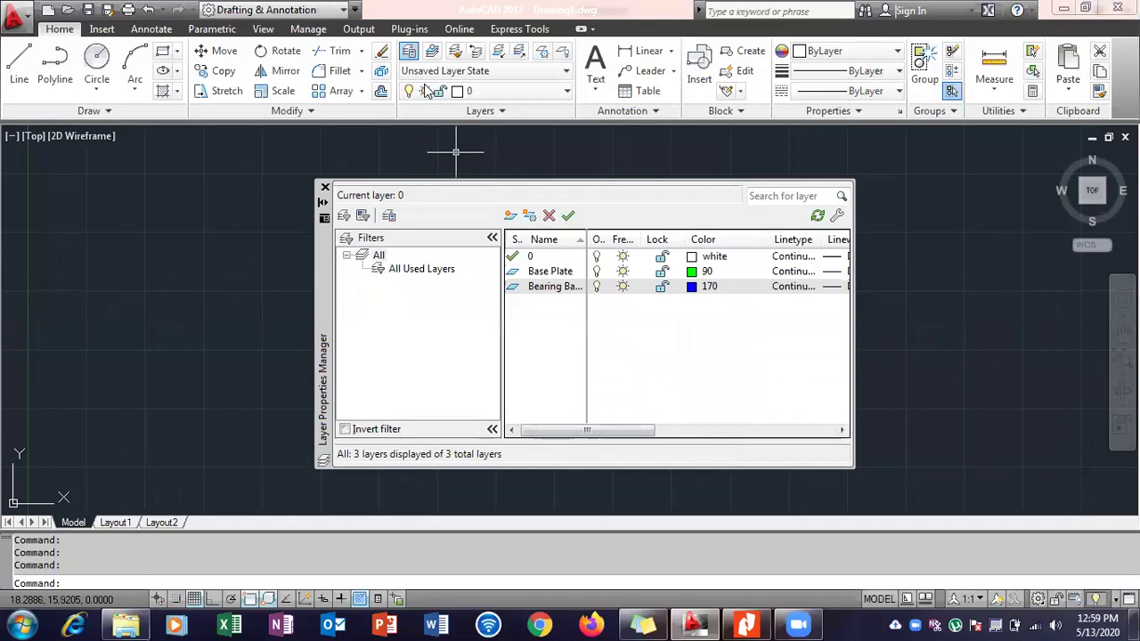
# Create a third new layer and name it Counter Bored.
pyautogui.click(510, 215)
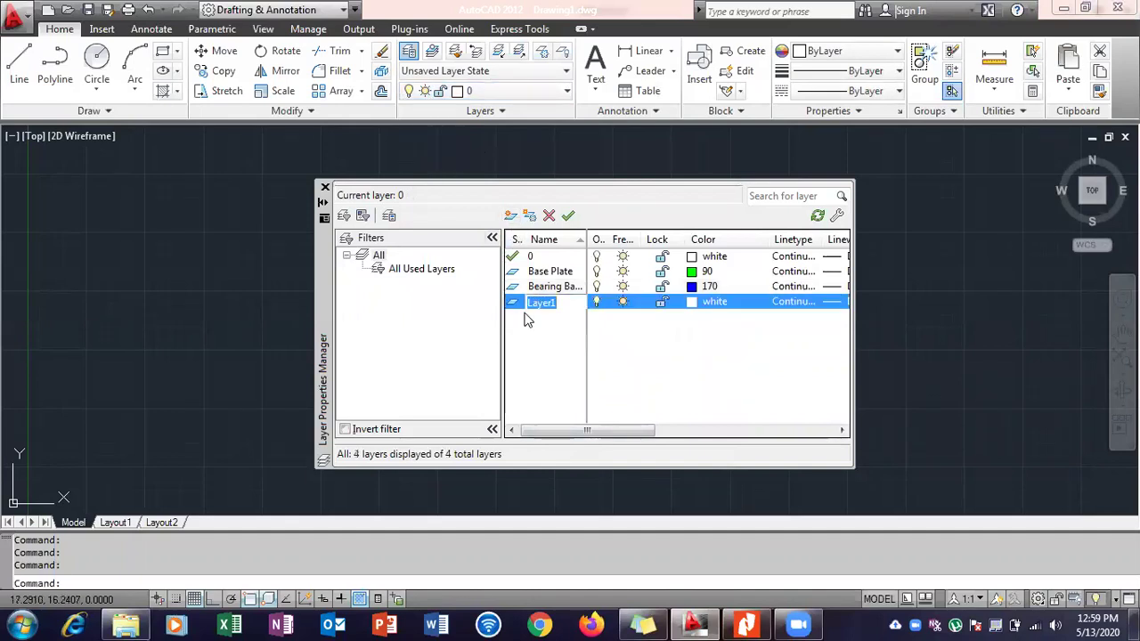
pyautogui.write('Co')
pyautogui.write('unter')
pyautogui.write(' Bored')
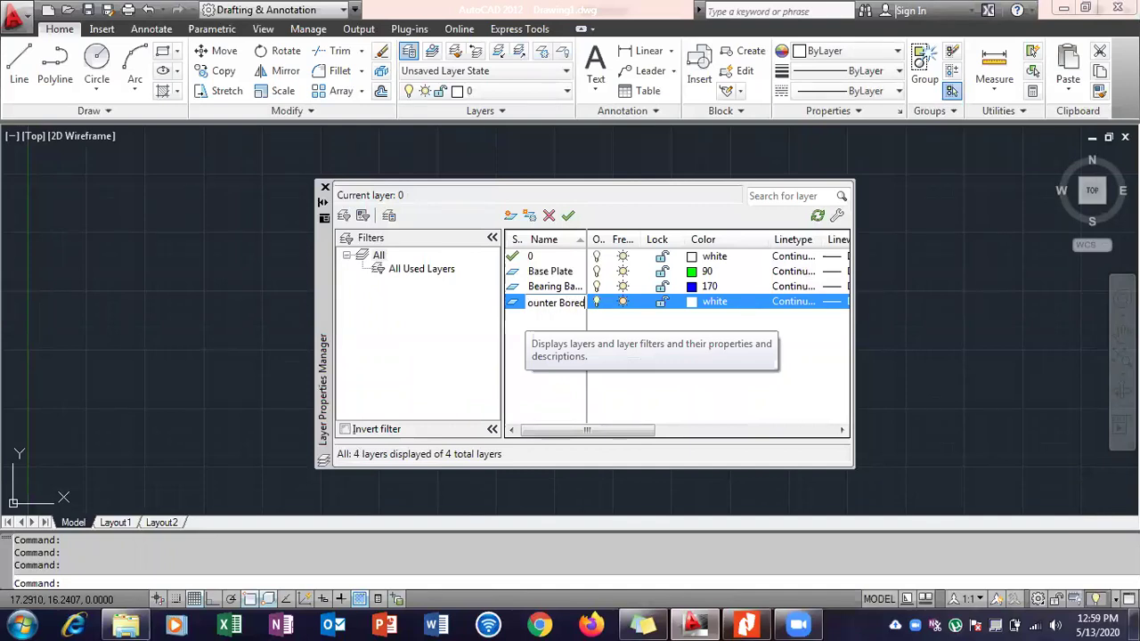
pyautogui.press('Return')
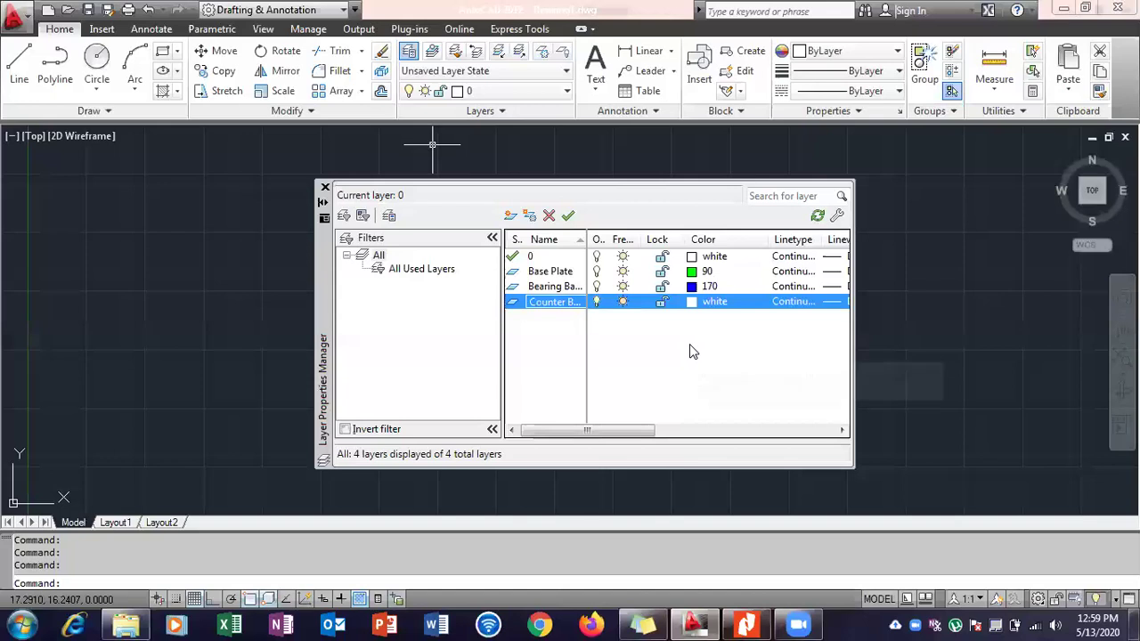
# Set the Counter Bored layer's colour to red, checking the required colour in the manual.
pyautogui.hotkey('alt', 'Tab')
pyautogui.hotkey('alt', 'Tab')
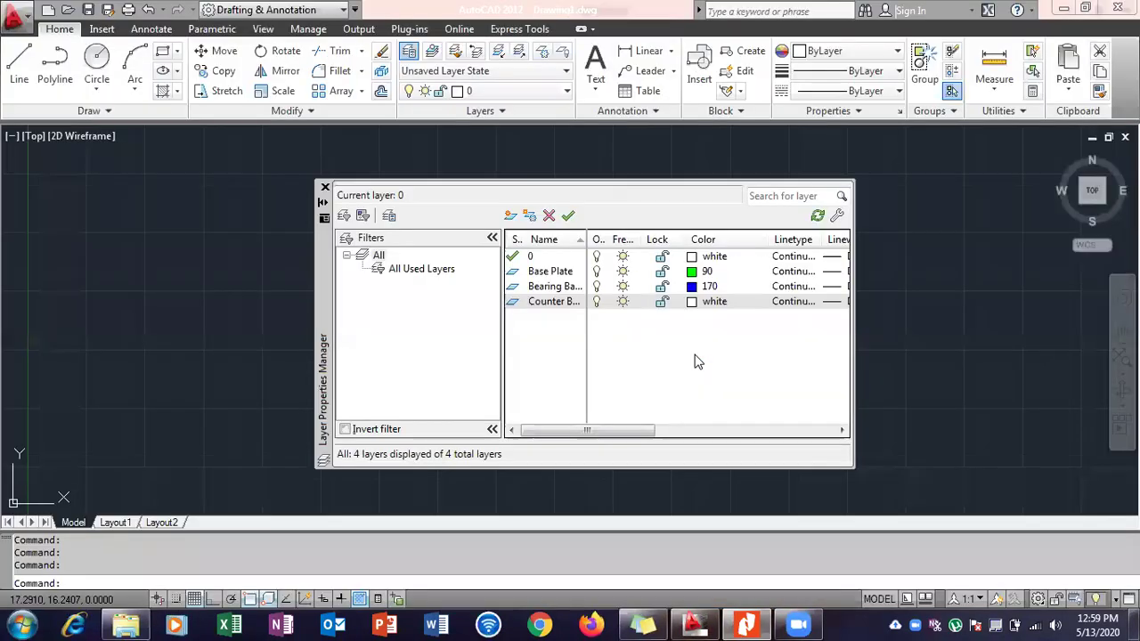
pyautogui.click(713, 305)
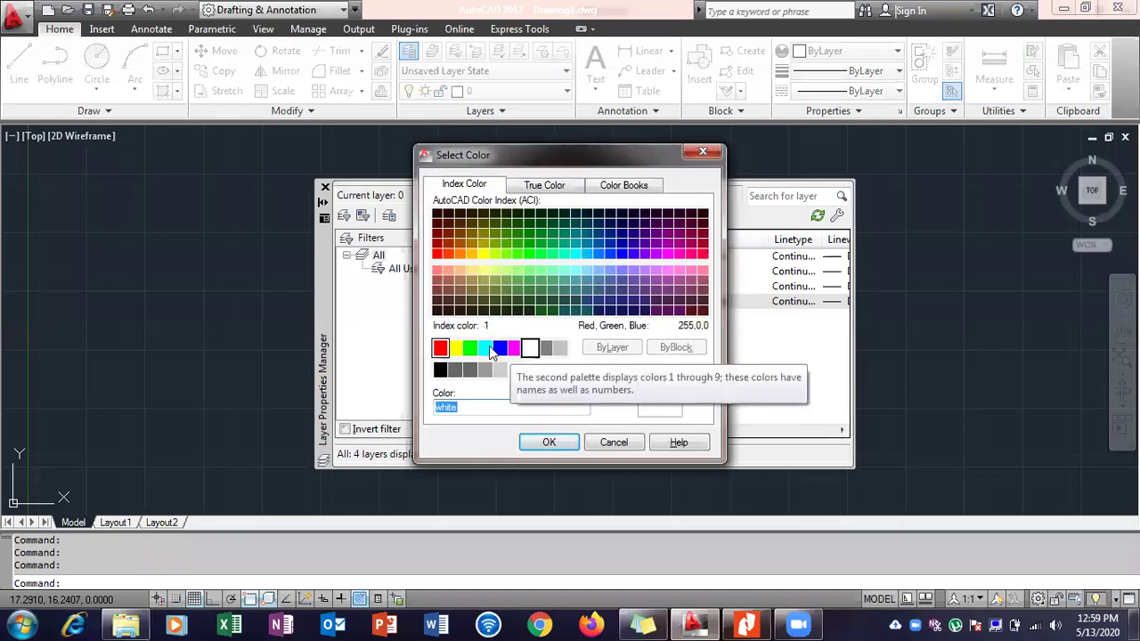
pyautogui.click(447, 349)
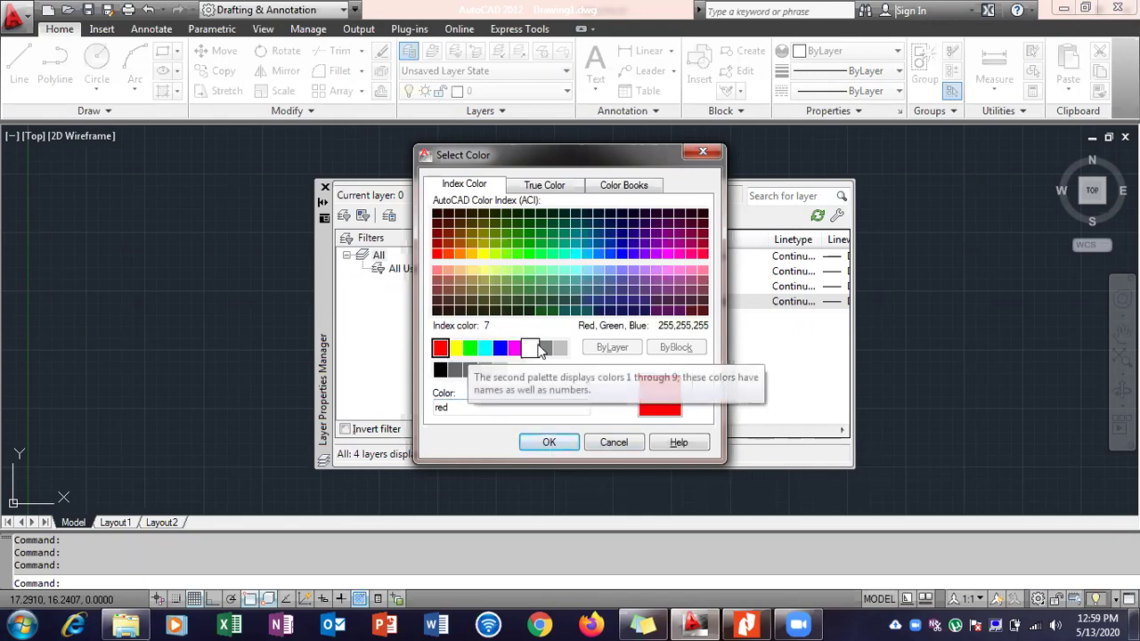
pyautogui.click(552, 446)
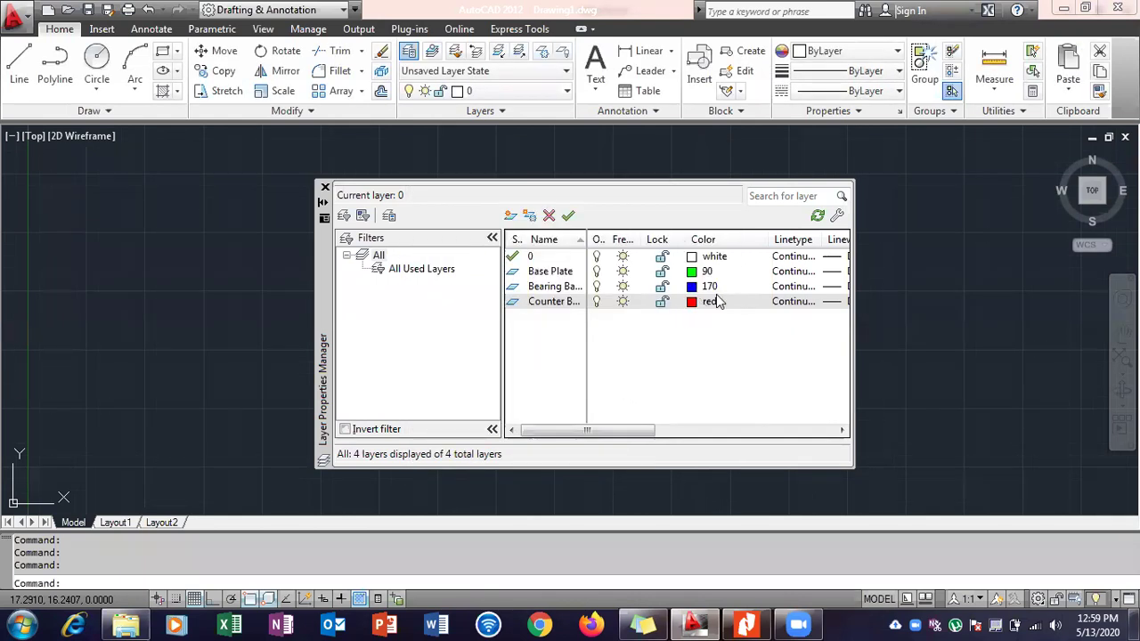
# Compare the layer colours with the Lab #06 manual and set the Bearing Base layer to the standard colour blue.
pyautogui.hotkey('alt', 'Tab')
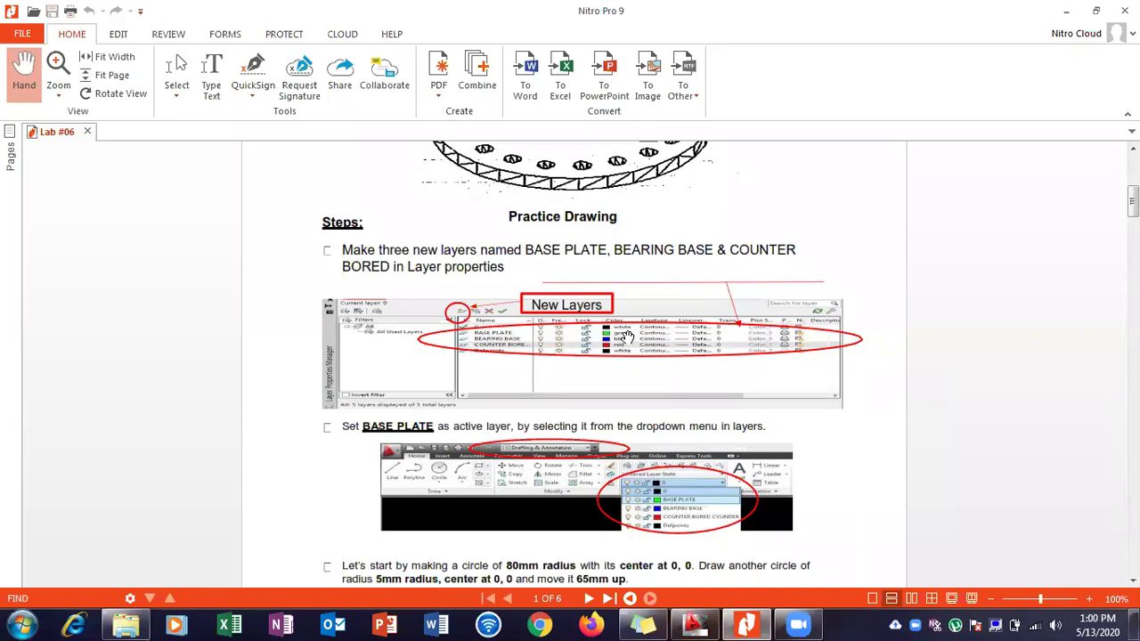
pyautogui.hotkey('alt', 'Tab')
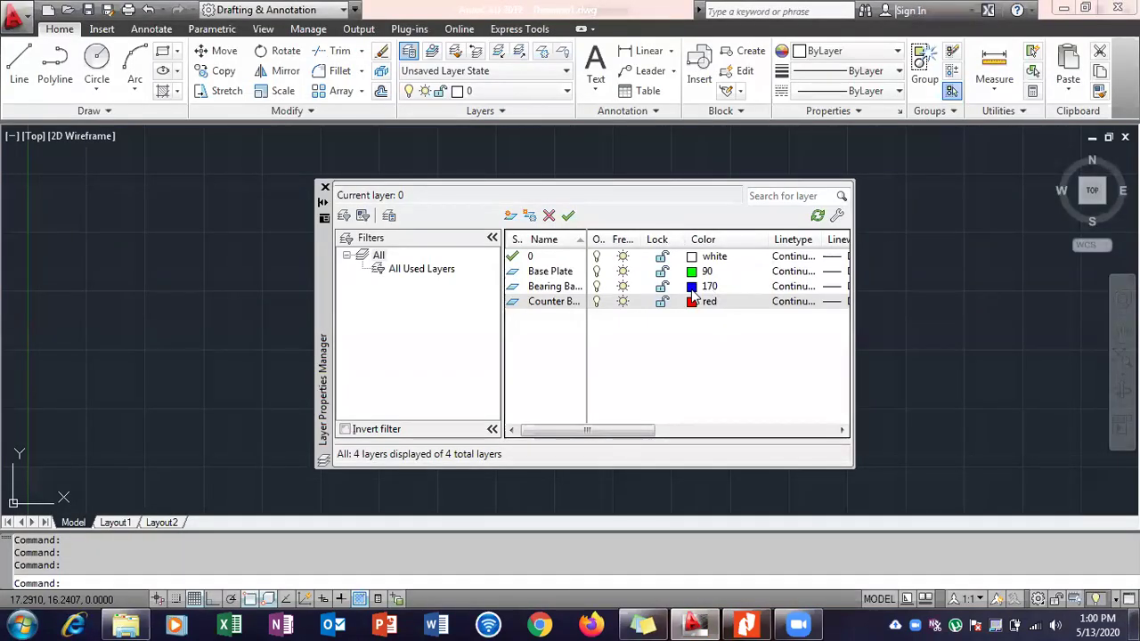
pyautogui.click(693, 287)
pyautogui.click(693, 287)
pyautogui.click(499, 348)
pyautogui.click(549, 443)
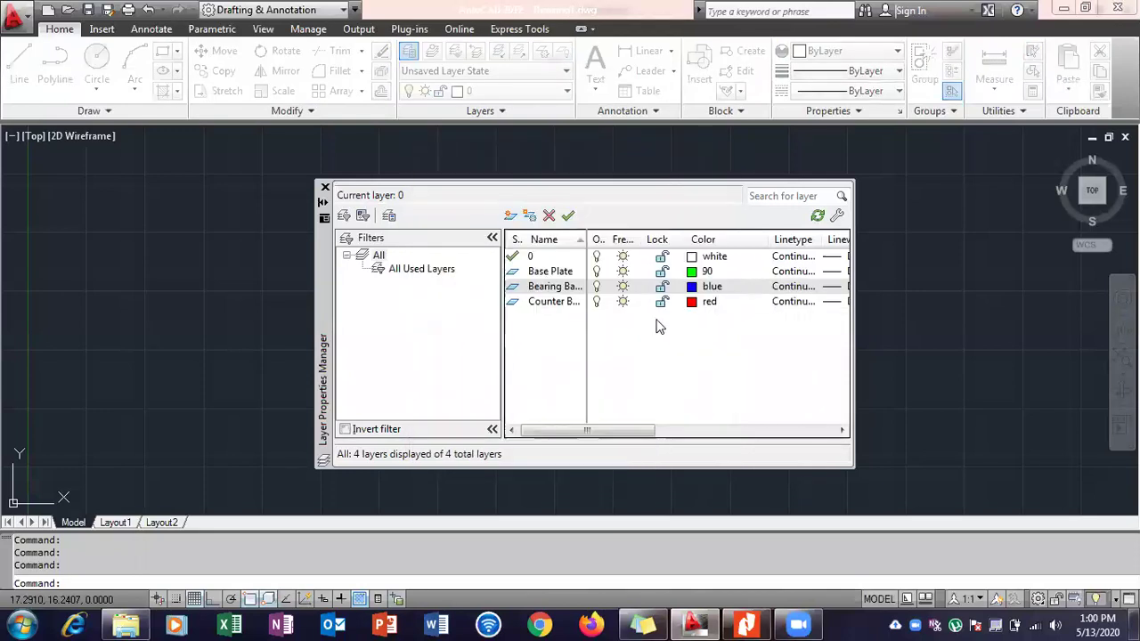
# Set the Base Plate layer to the standard colour green.
pyautogui.click(693, 272)
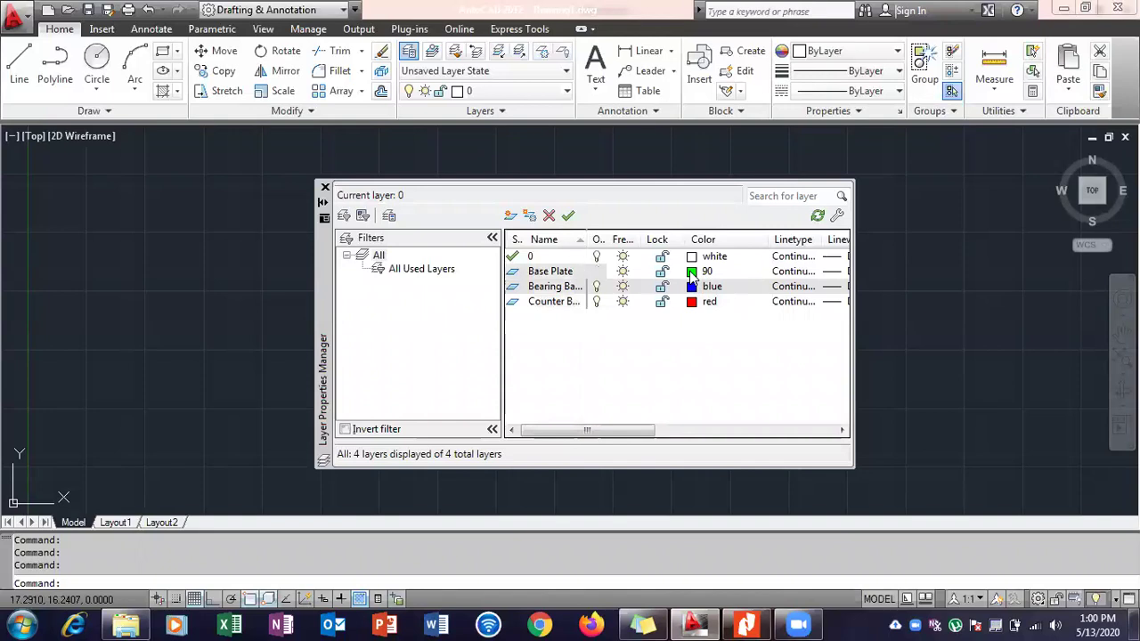
pyautogui.click(693, 272)
pyautogui.click(469, 348)
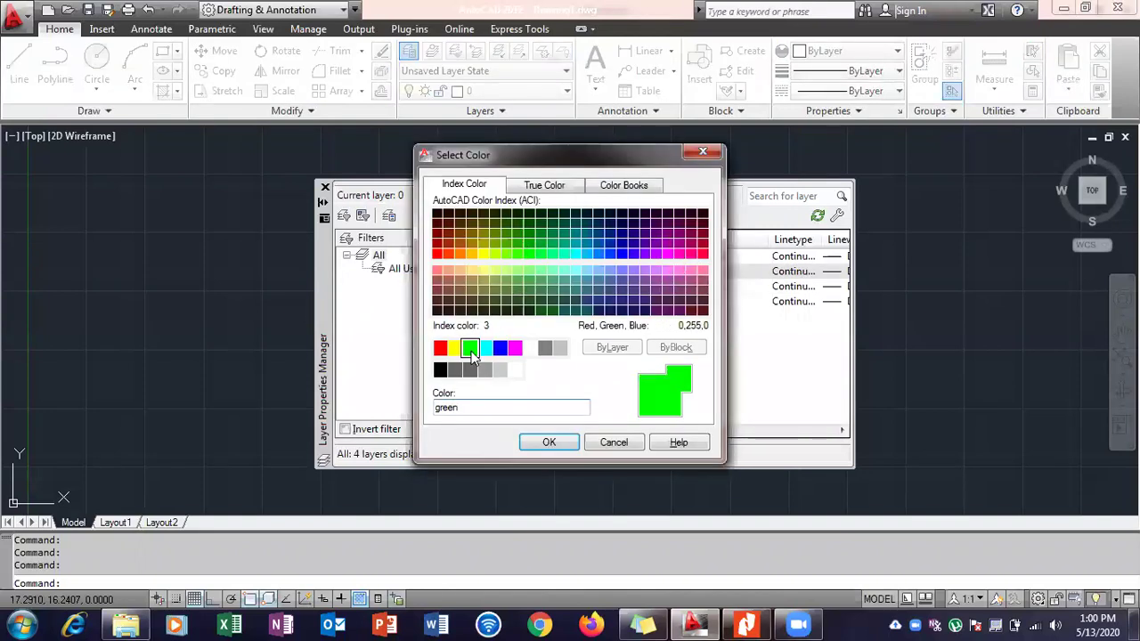
pyautogui.click(549, 442)
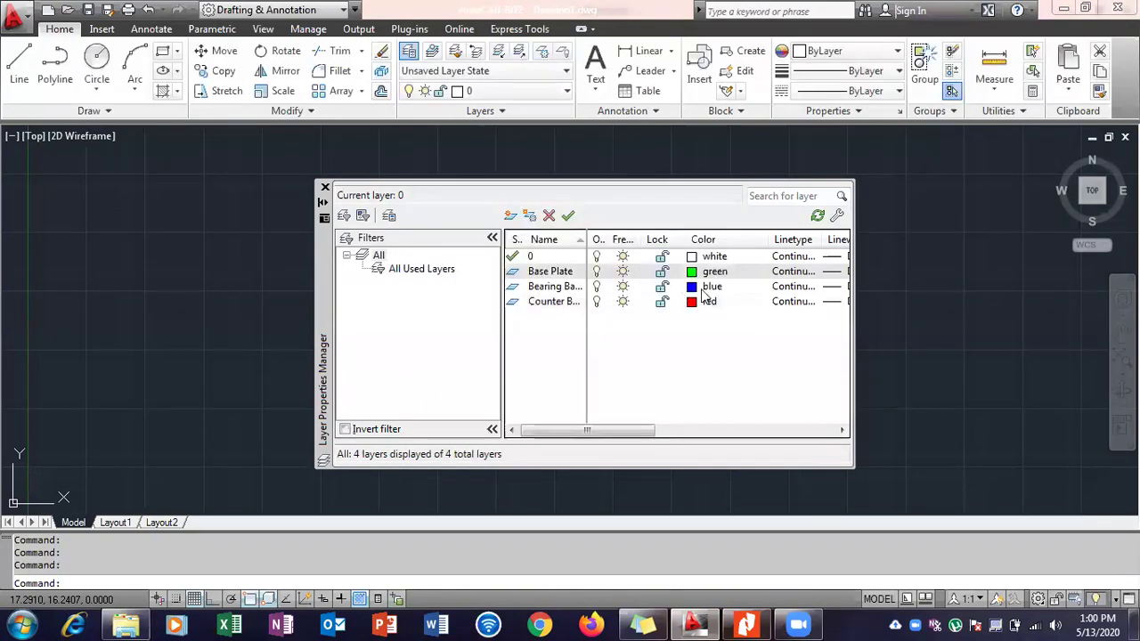
# Check the Lab #06 manual, close the layer manager and make Base Plate the current layer.
pyautogui.hotkey('alt', 'Tab')
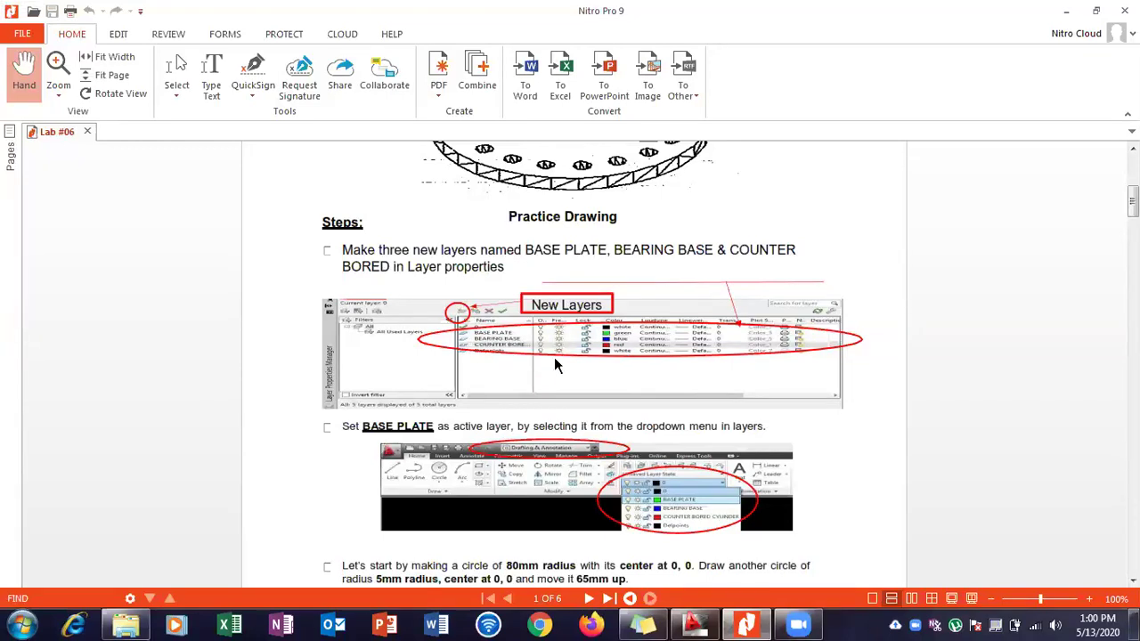
pyautogui.scroll(-3, 554, 357)
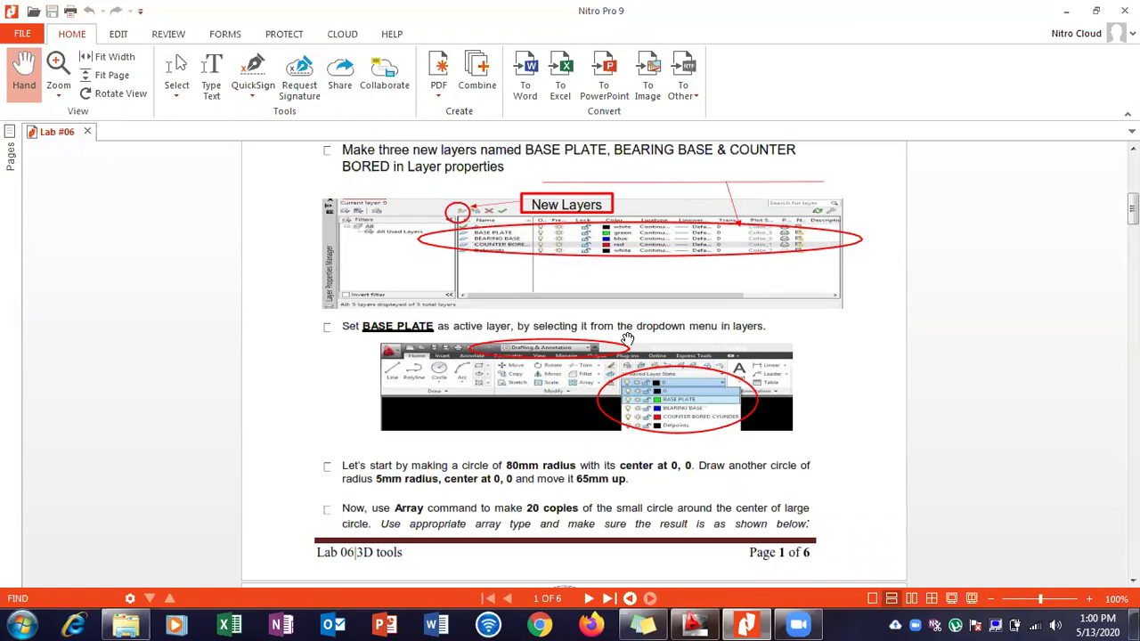
pyautogui.click(695, 625)
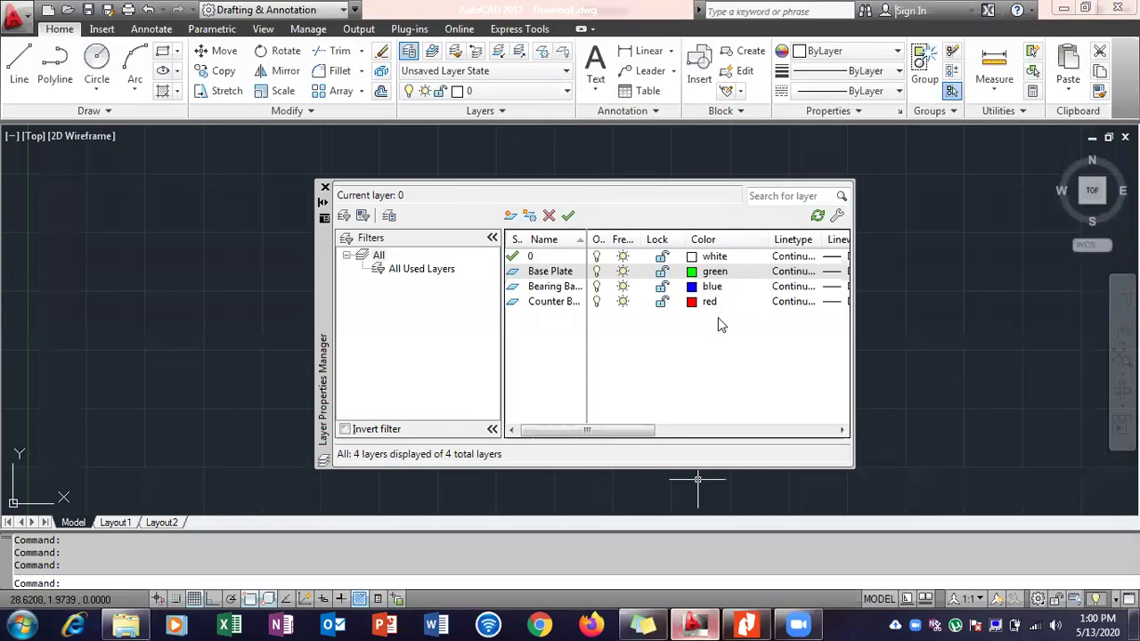
pyautogui.click(324, 188)
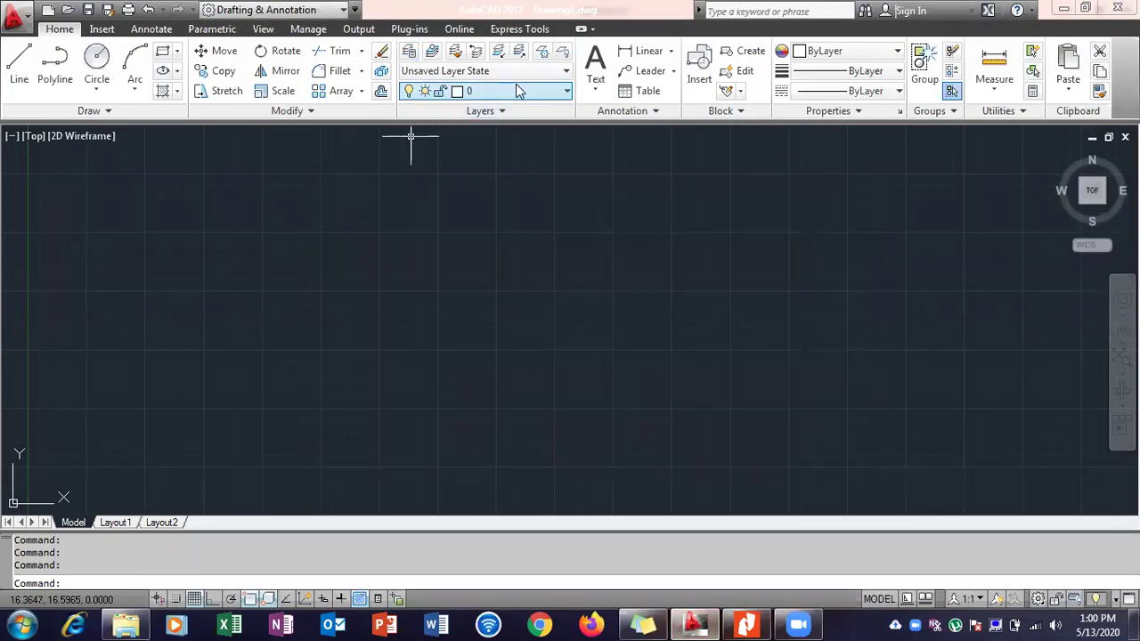
pyautogui.click(518, 91)
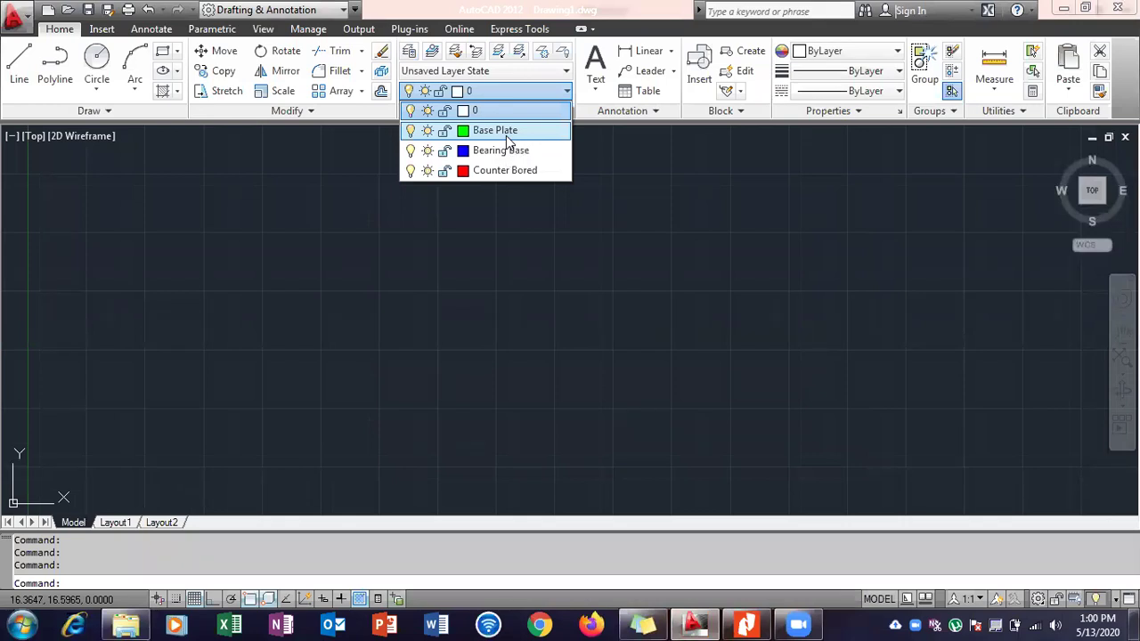
pyautogui.click(508, 132)
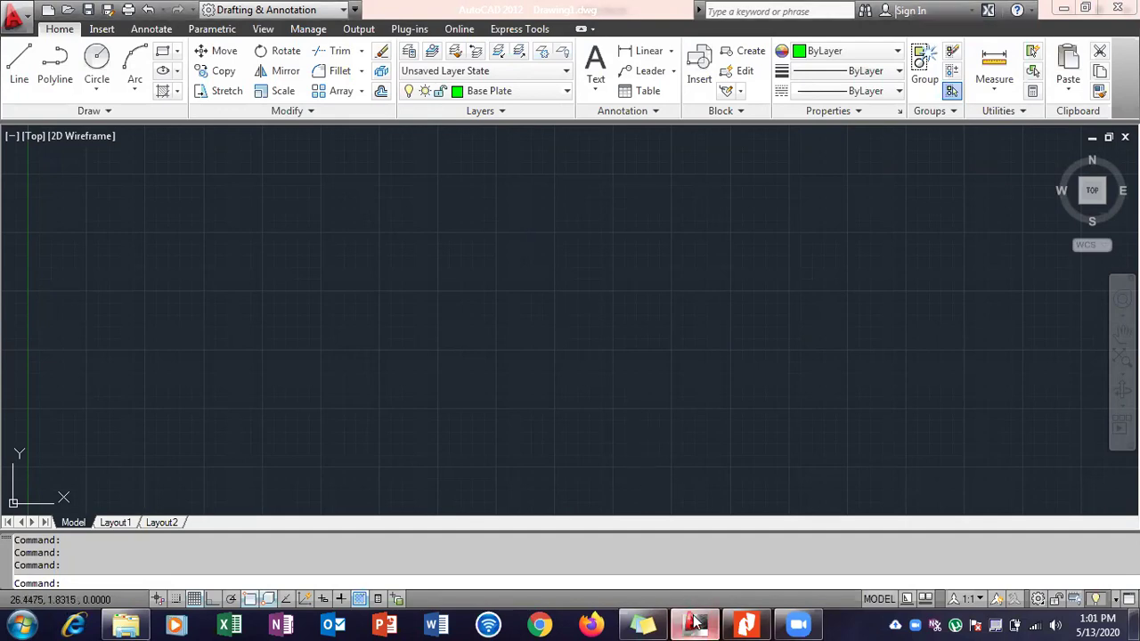
pyautogui.click(746, 623)
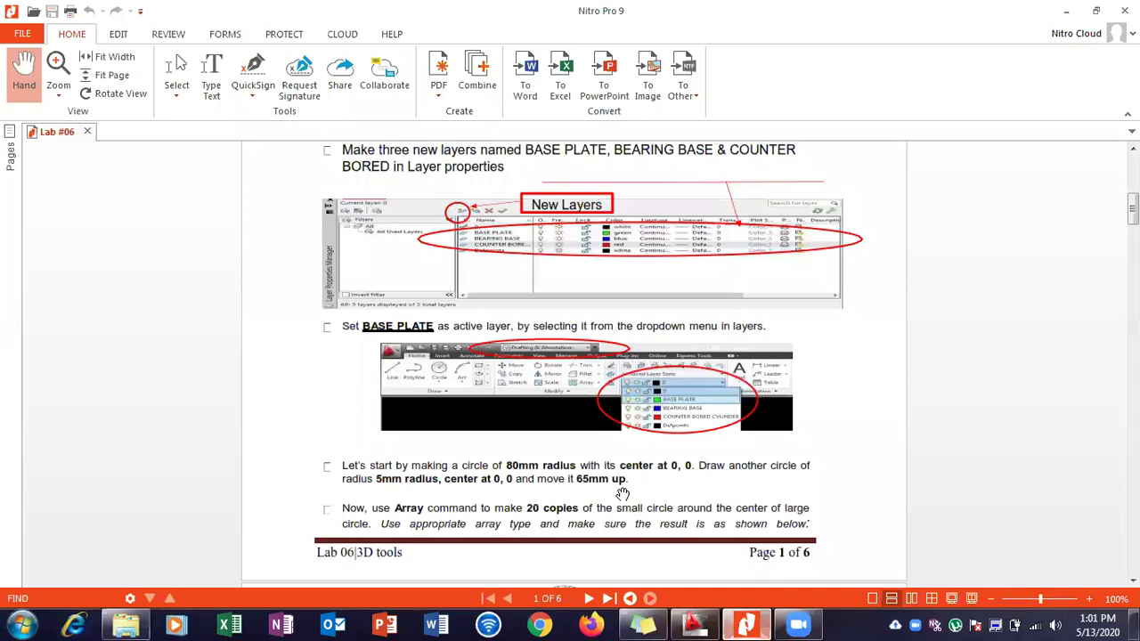
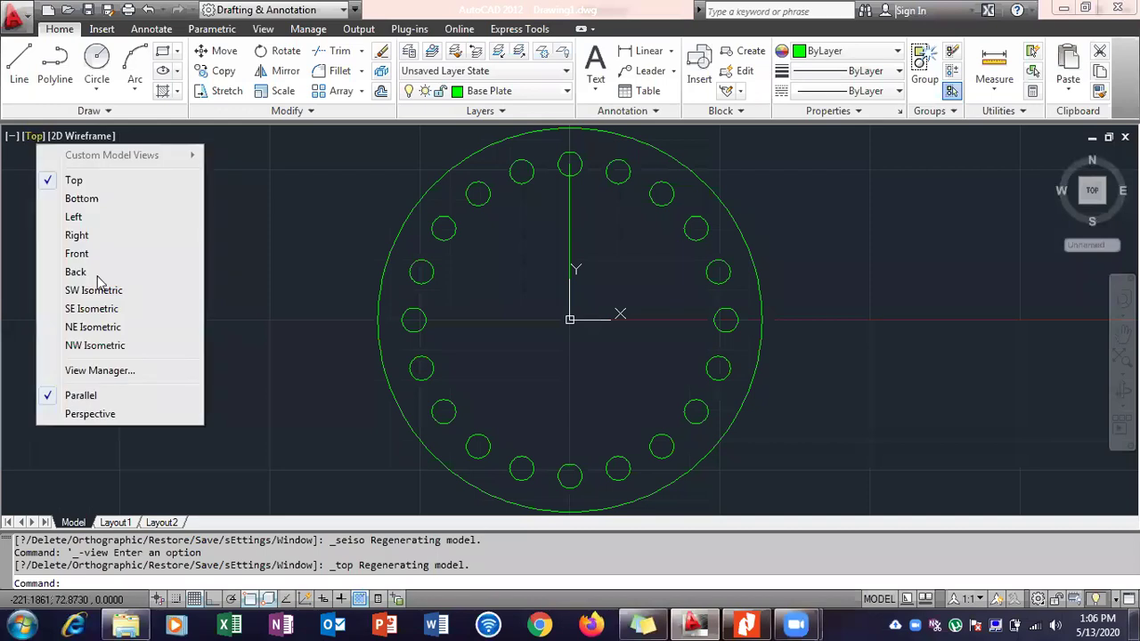
# Change the view to SE Isometric and, following the manual, check that the arrayed small circles select as one group.
pyautogui.click(158, 301)
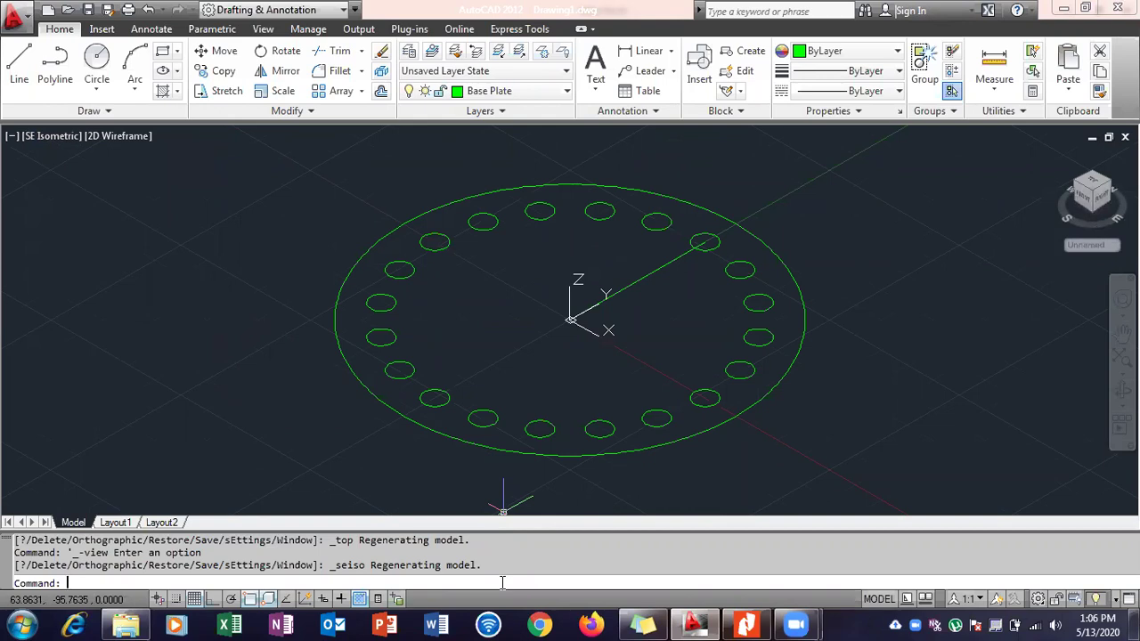
pyautogui.hotkey('alt', 'Tab')
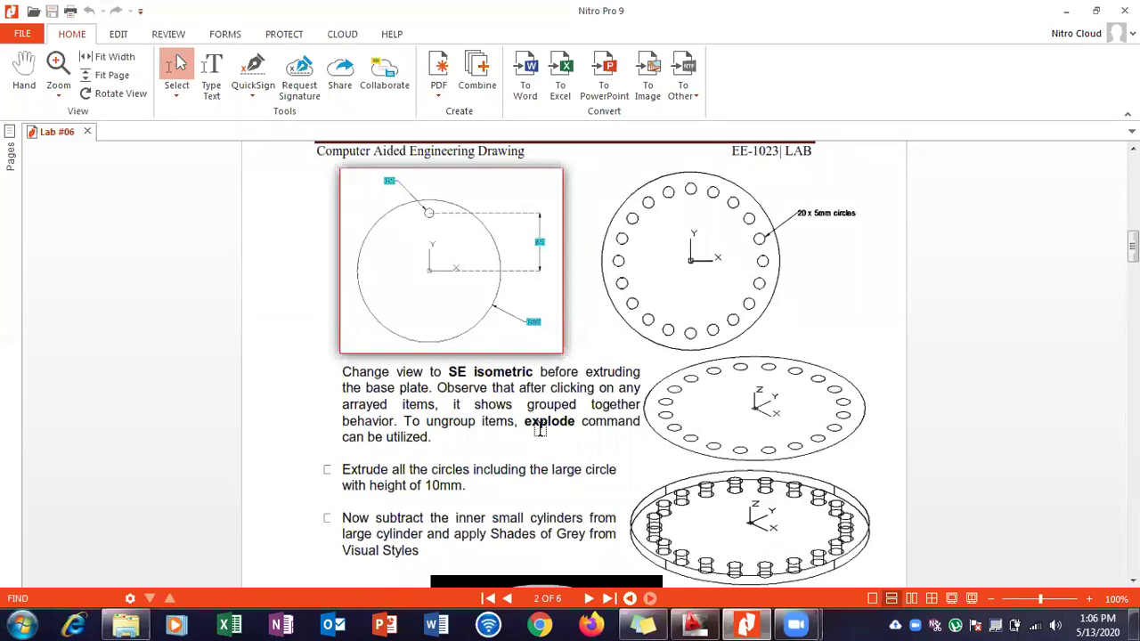
pyautogui.hotkey('alt', 'Tab')
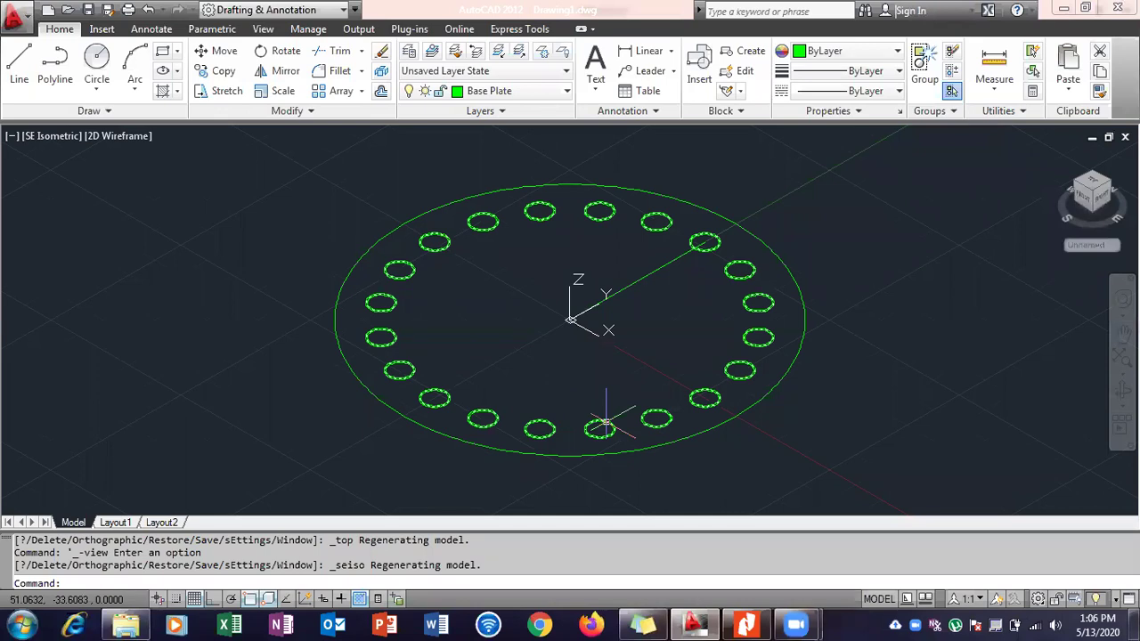
pyautogui.moveTo(605, 422)
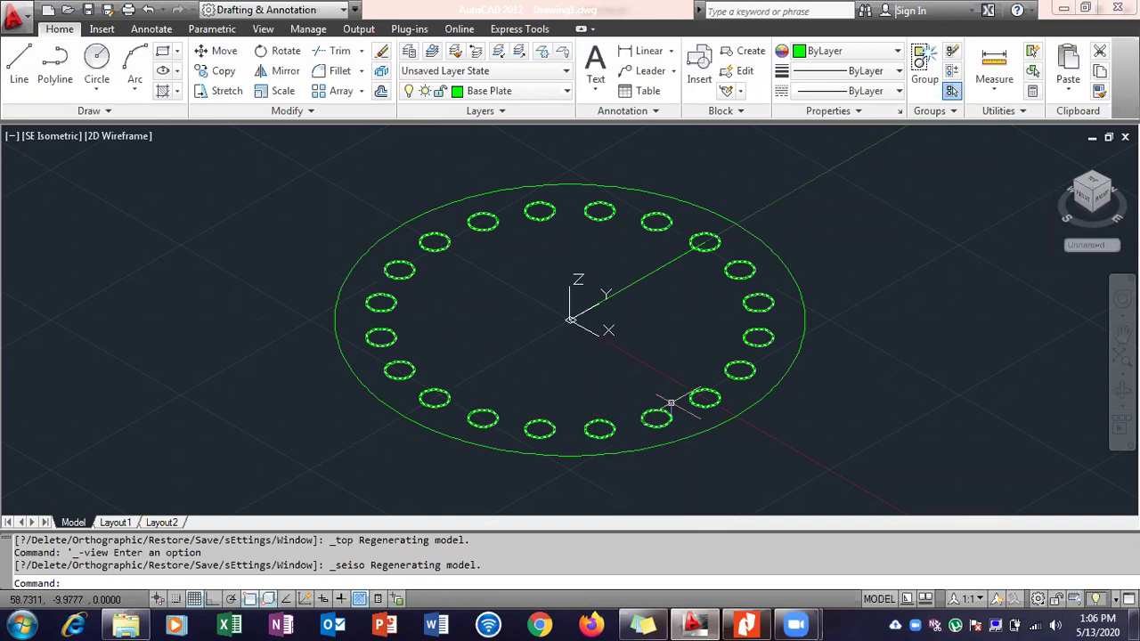
pyautogui.click(697, 391)
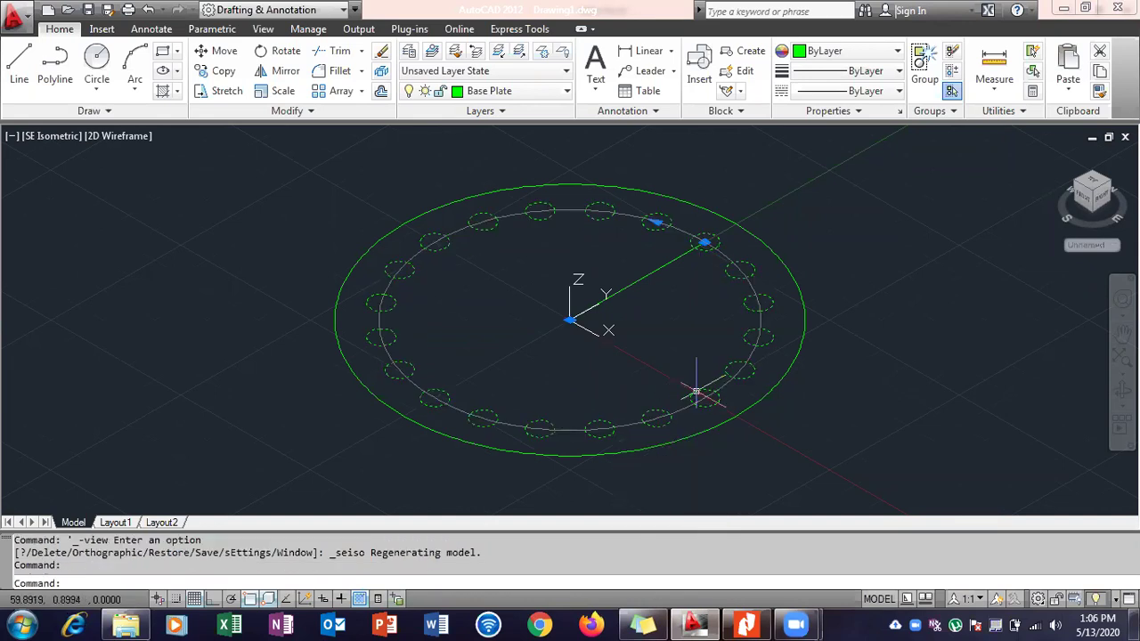
pyautogui.press('Escape')
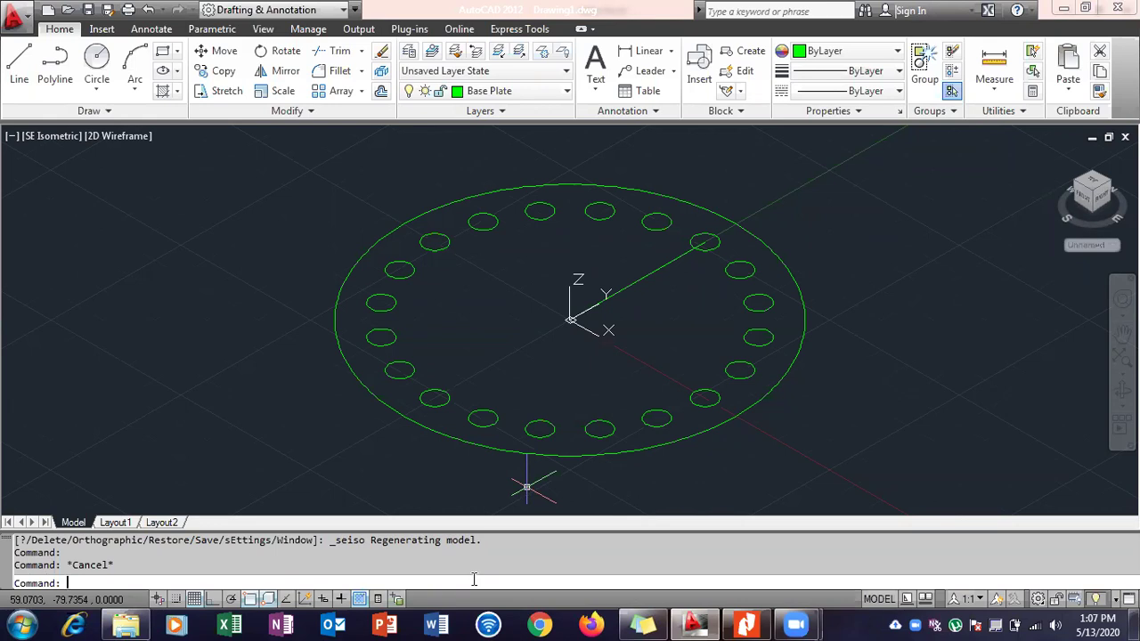
# Explode the array of small circles and test that the circles can be selected individually.
pyautogui.write('explode')
pyautogui.press('Return')
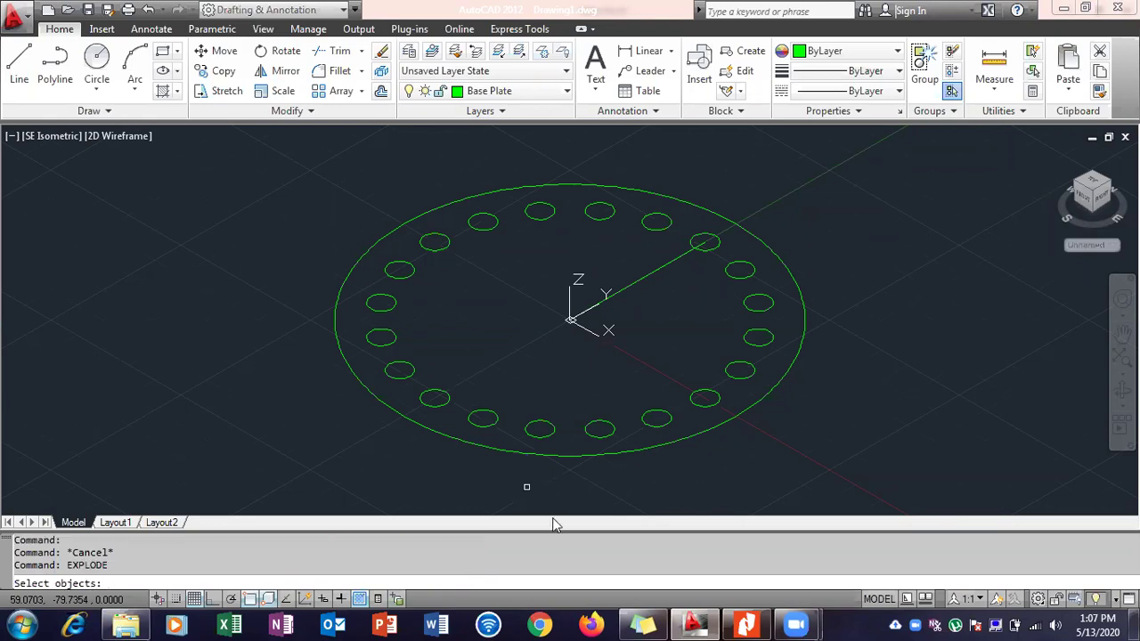
pyautogui.click(601, 422)
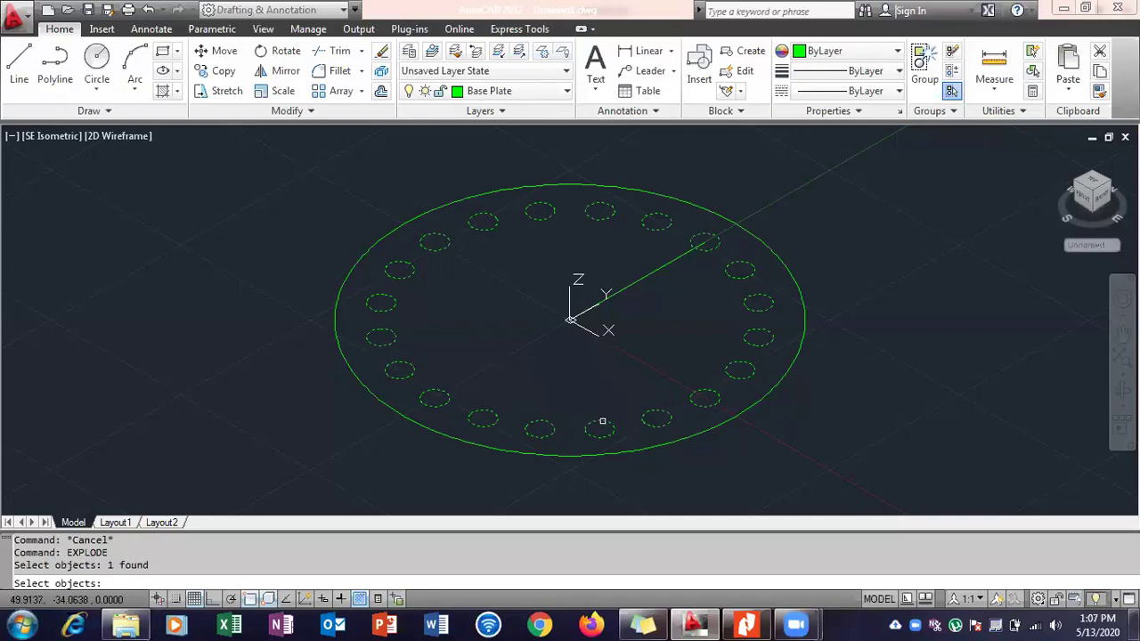
pyautogui.press('Return')
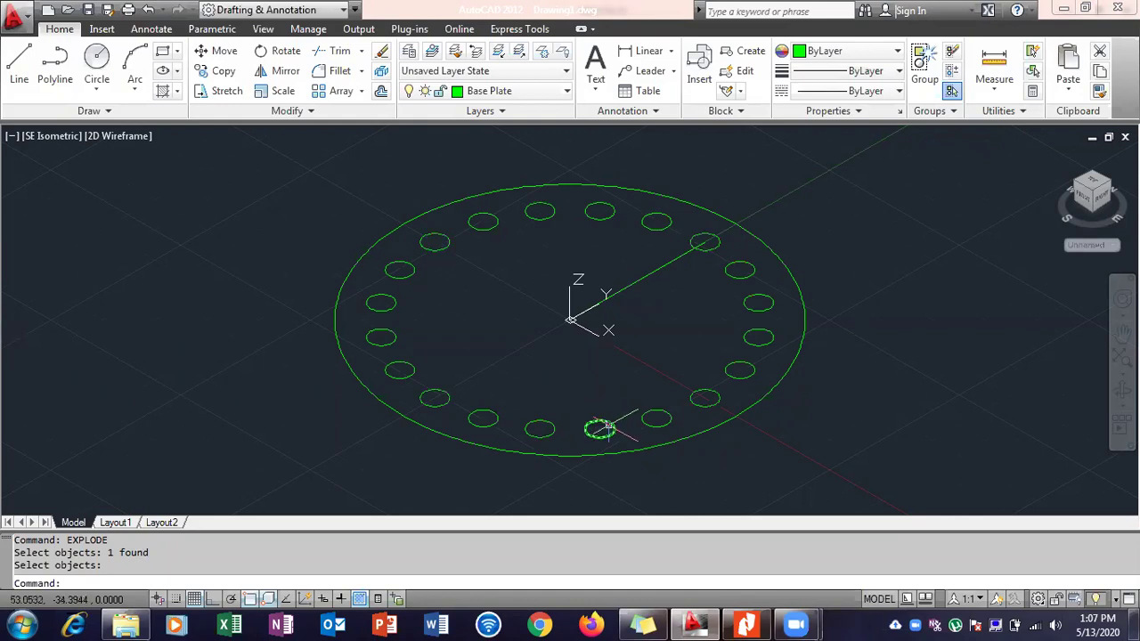
pyautogui.click(713, 403)
pyautogui.click(749, 374)
pyautogui.click(756, 344)
pyautogui.press('Escape')
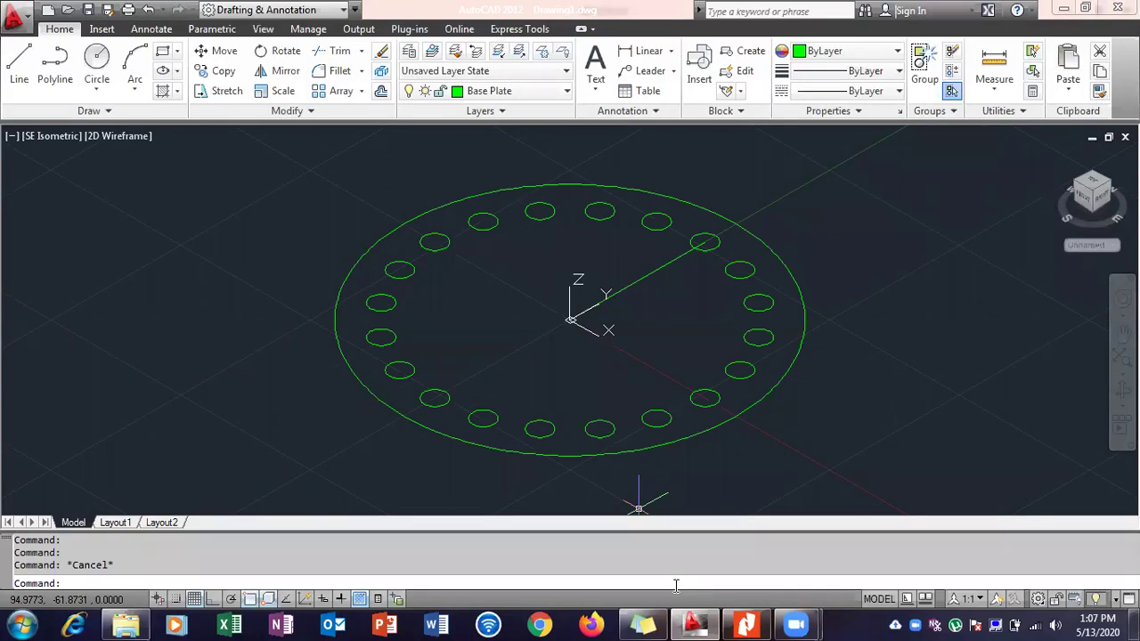
# Read the manual's instructions on exploding the array and extruding all the circles in Nitro Pro.
pyautogui.moveTo(728, 622)
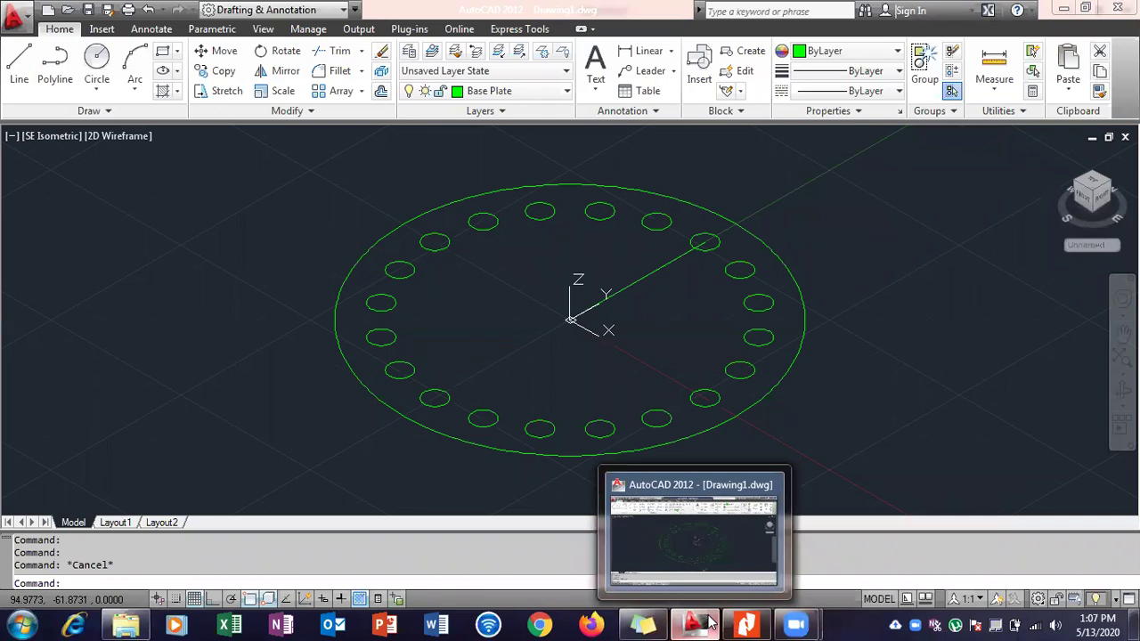
pyautogui.click(717, 541)
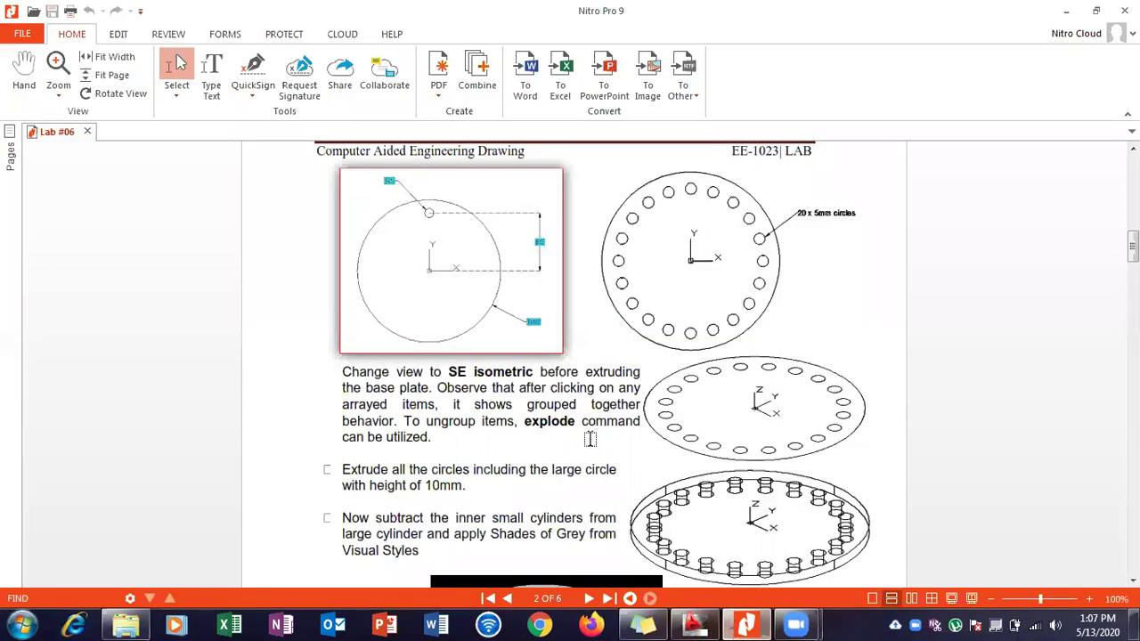
pyautogui.scroll(-3, 567, 432)
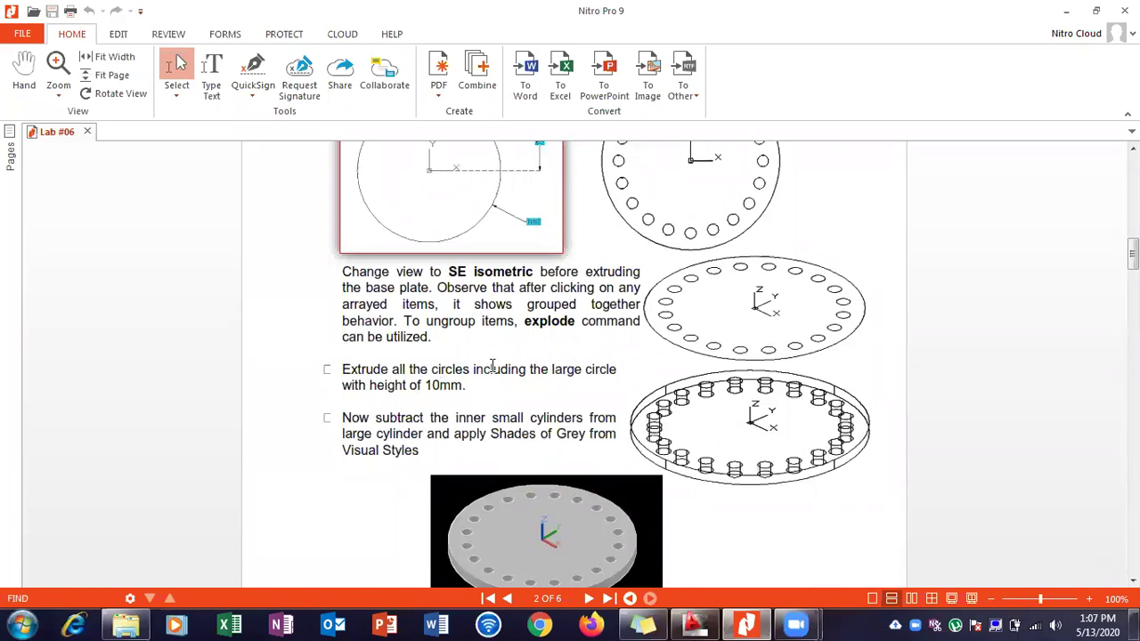
pyautogui.moveTo(526, 321); pyautogui.dragTo(575, 322)
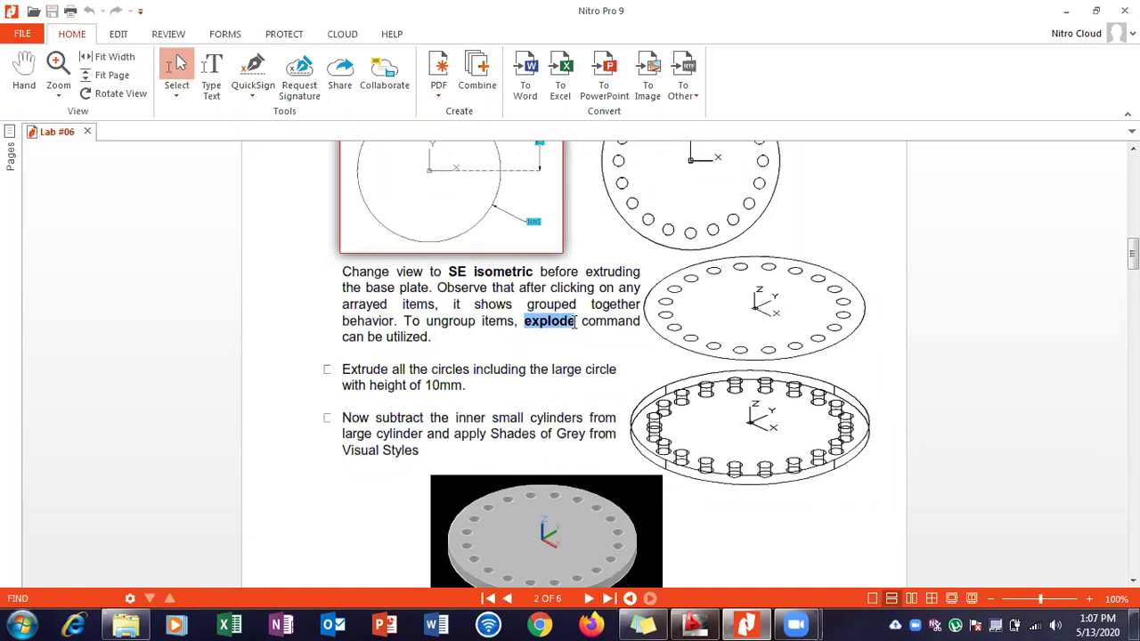
pyautogui.click(465, 384)
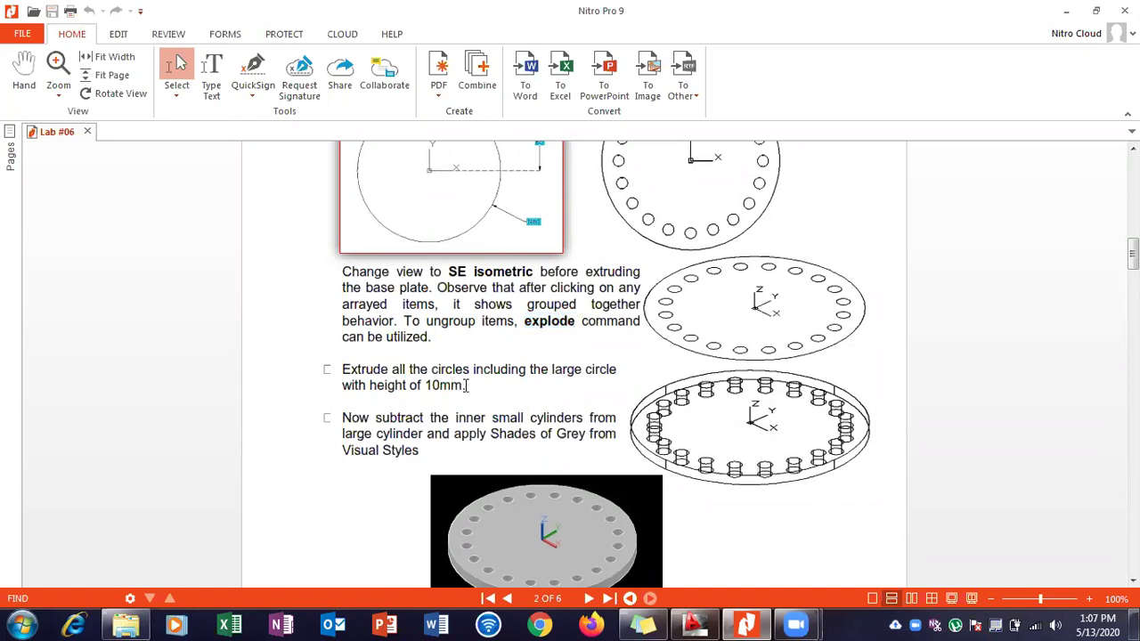
pyautogui.moveTo(466, 385); pyautogui.dragTo(341, 368)
pyautogui.click(402, 389)
pyautogui.moveTo(343, 369); pyautogui.dragTo(392, 371)
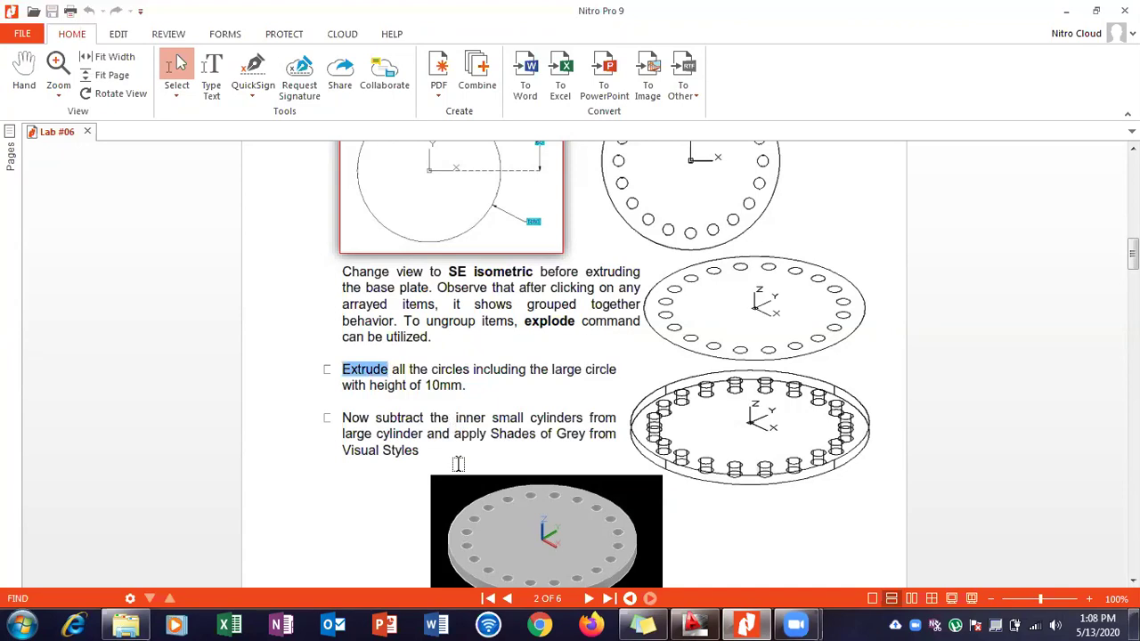
# Return to AutoCAD and switch the workspace to 3D Modeling.
pyautogui.hotkey('alt', 'Tab')
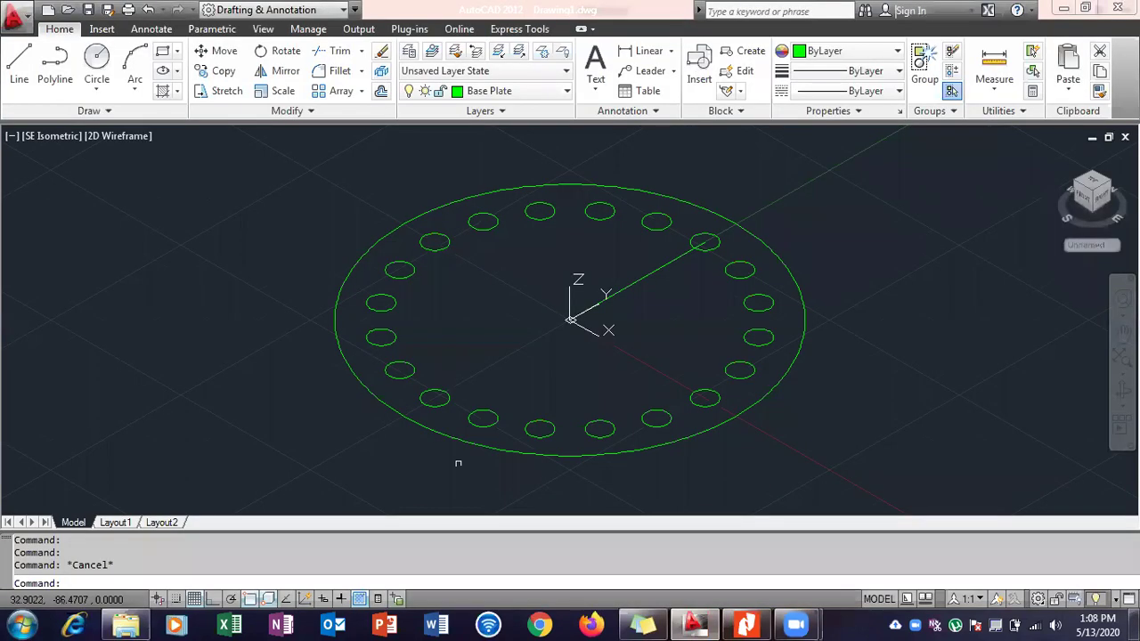
pyautogui.click(252, 10)
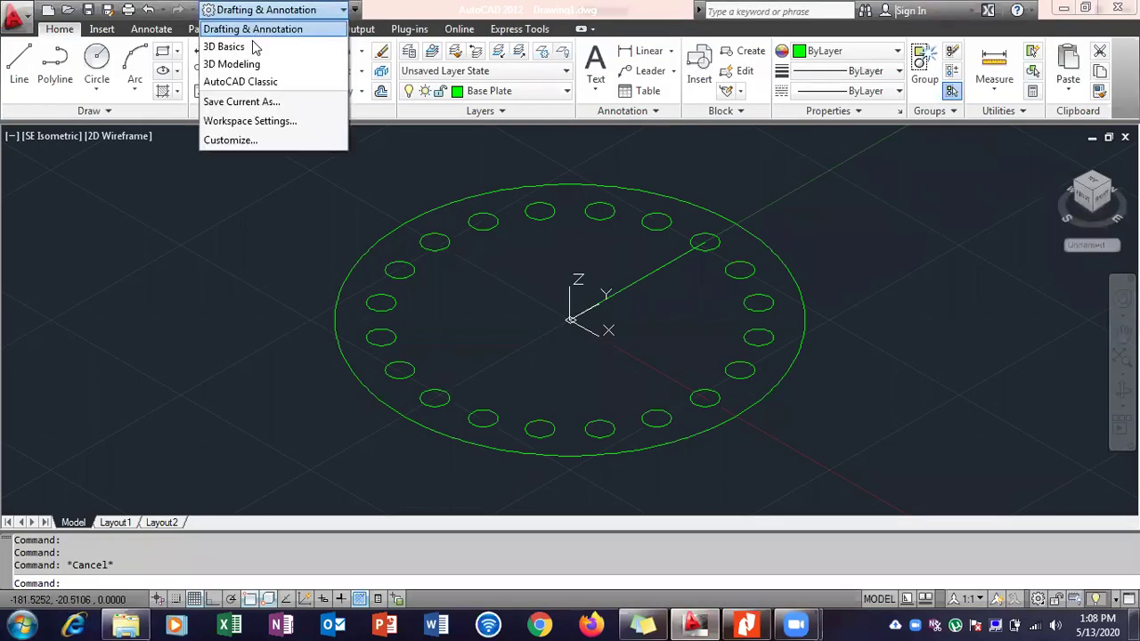
pyautogui.click(253, 65)
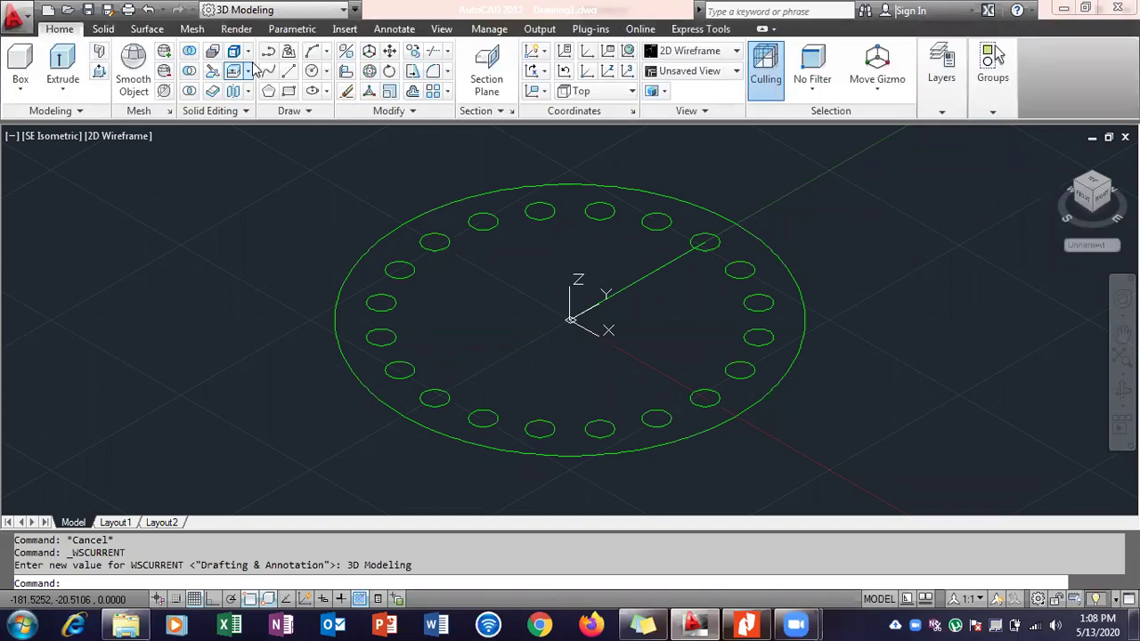
pyautogui.click(59, 89)
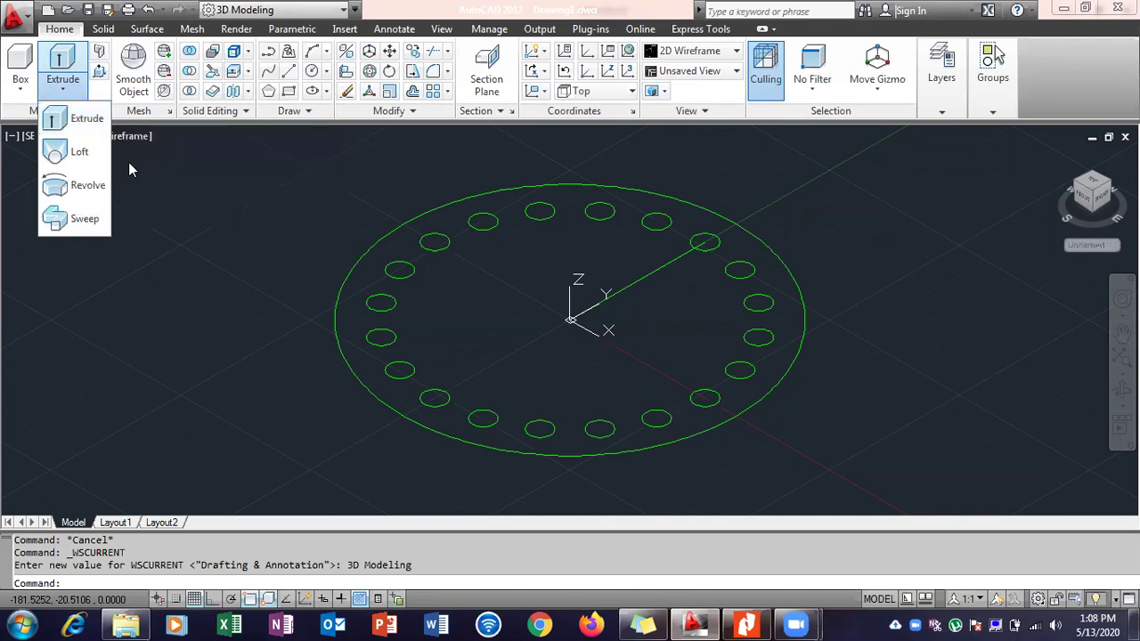
pyautogui.click(76, 122)
pyautogui.moveTo(693, 623)
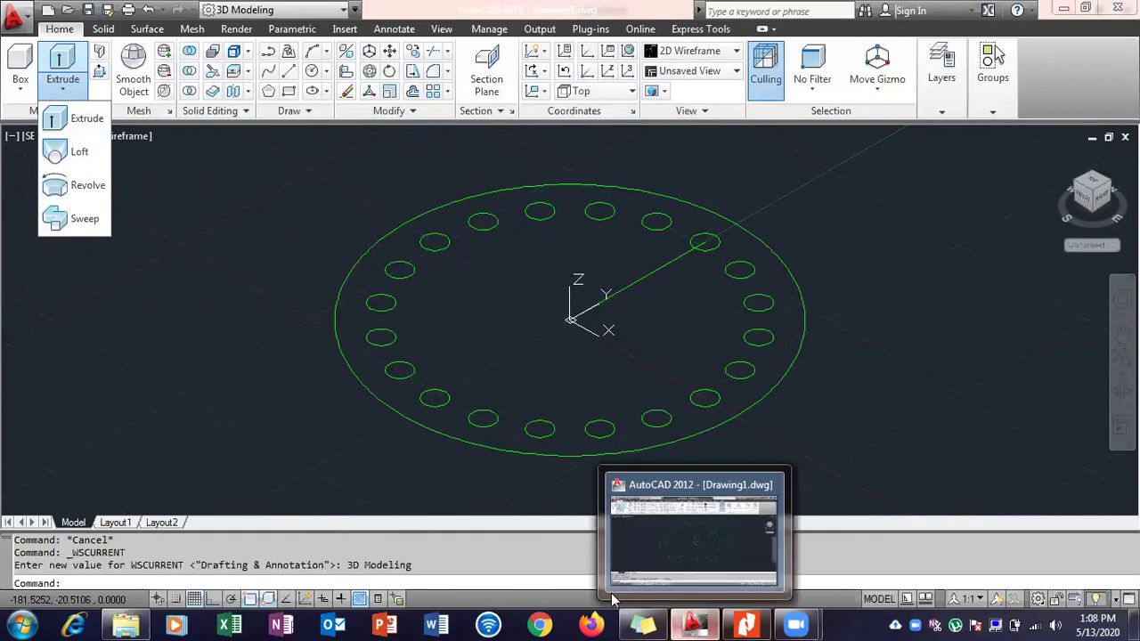
pyautogui.click(550, 588)
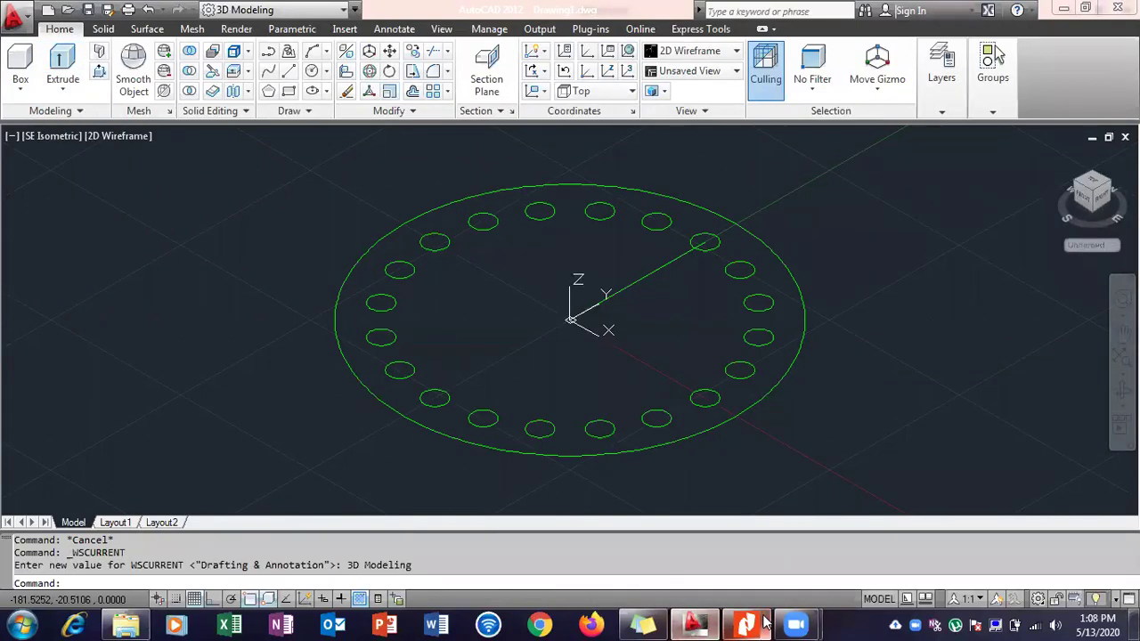
# Check the manual's extrusion instruction for the circles in Nitro Pro and return to AutoCAD.
pyautogui.click(762, 623)
pyautogui.click(413, 375)
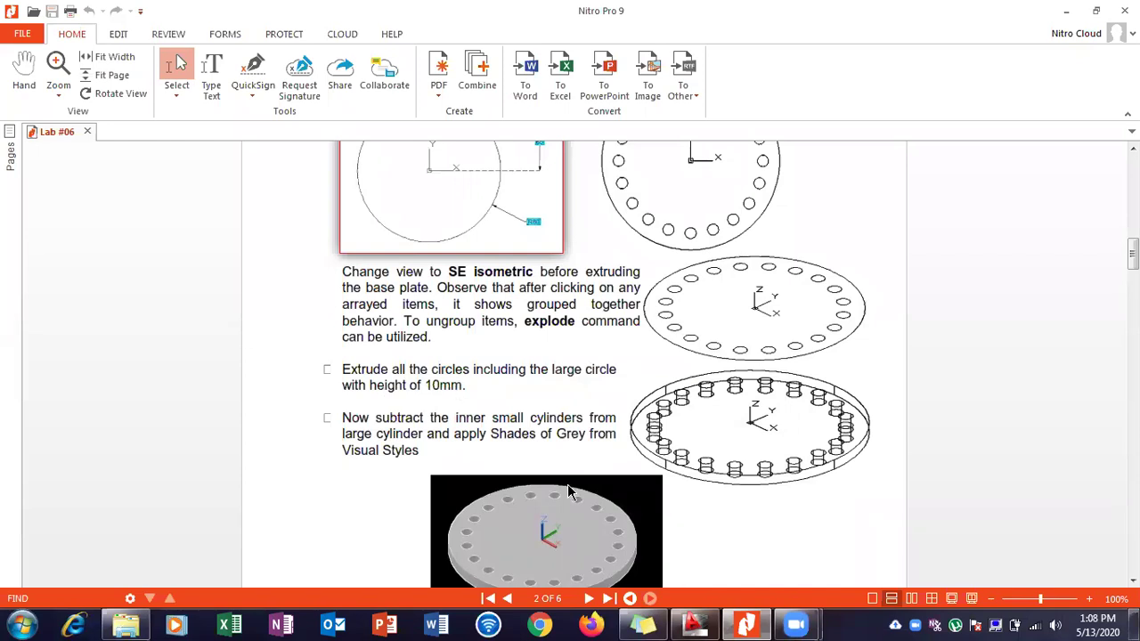
pyautogui.click(695, 624)
# Extrude the large circle and all the small circles together to a height of 10.
pyautogui.write('extrude')
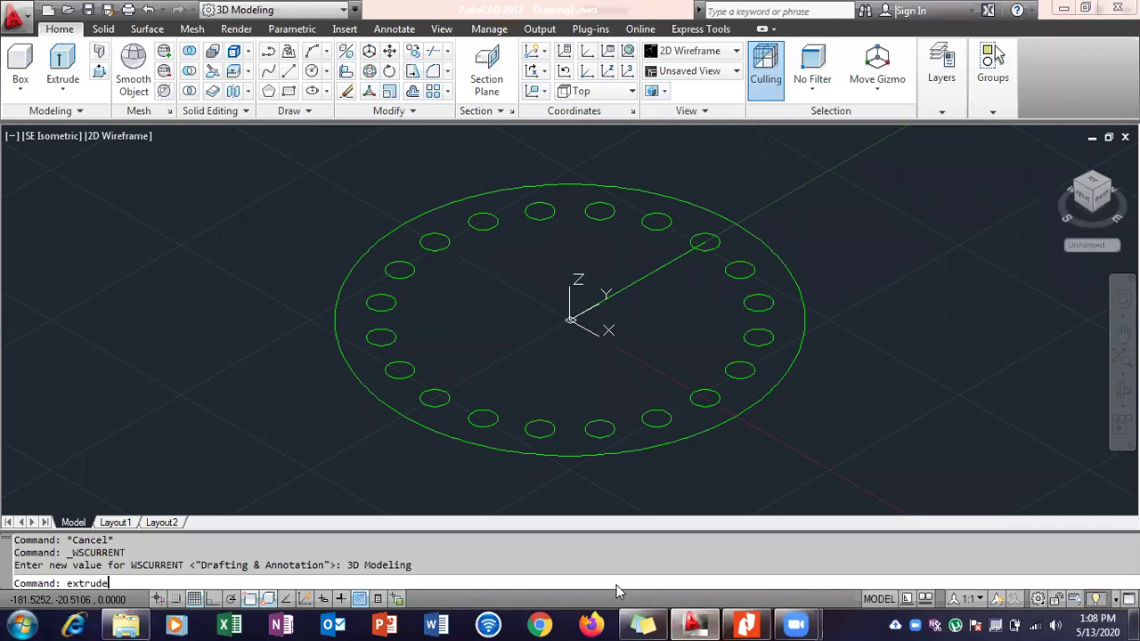
pyautogui.press('Return')
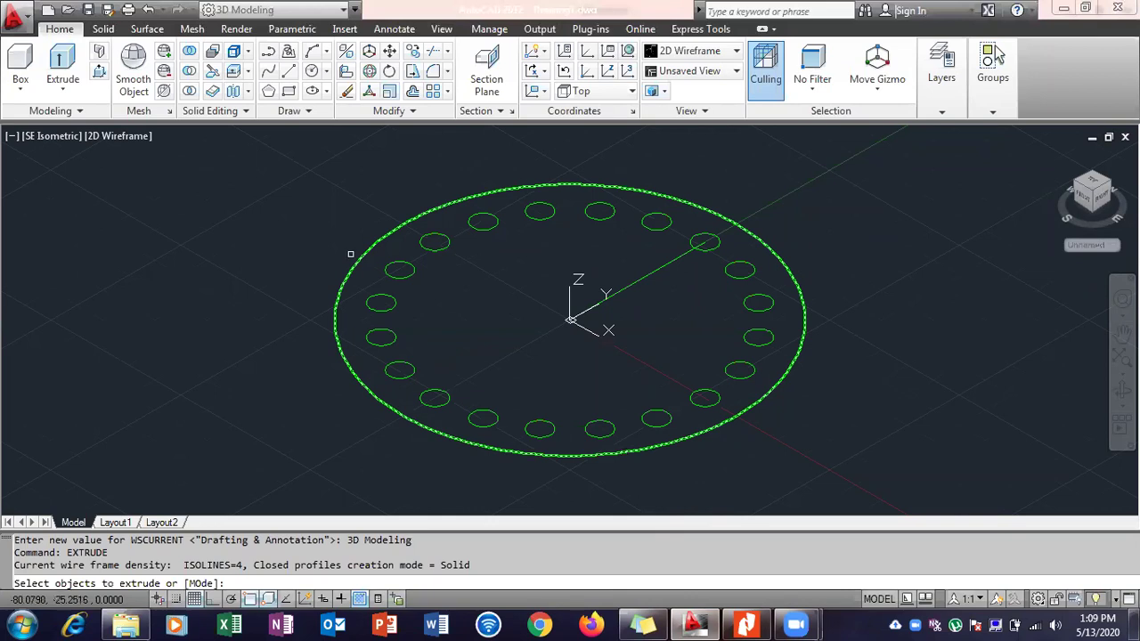
pyautogui.click(249, 152)
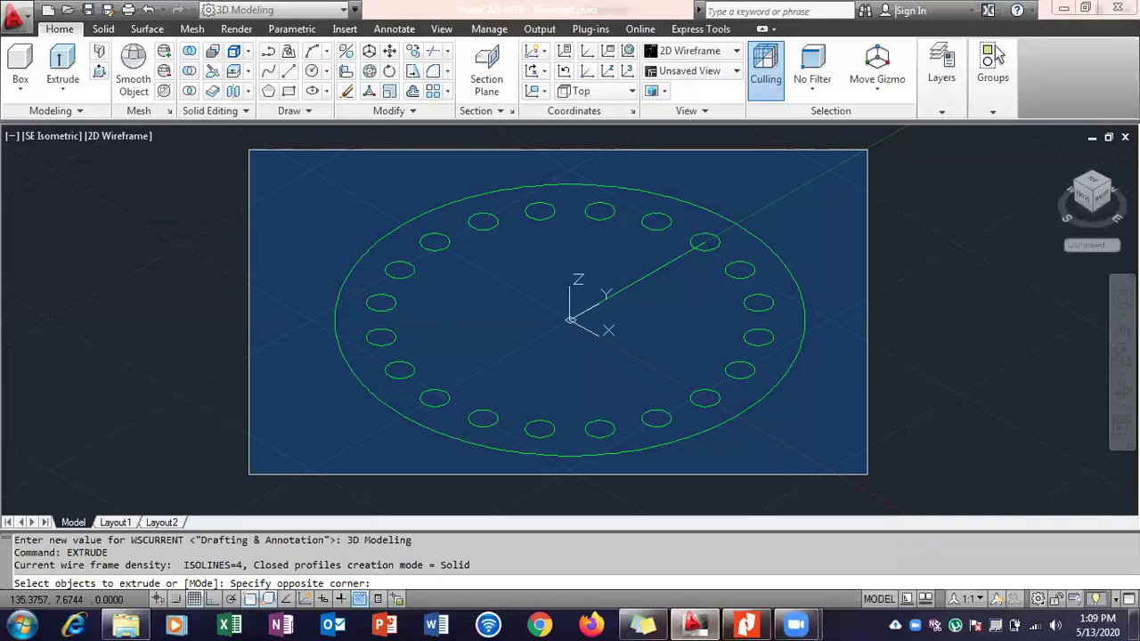
pyautogui.click(867, 475)
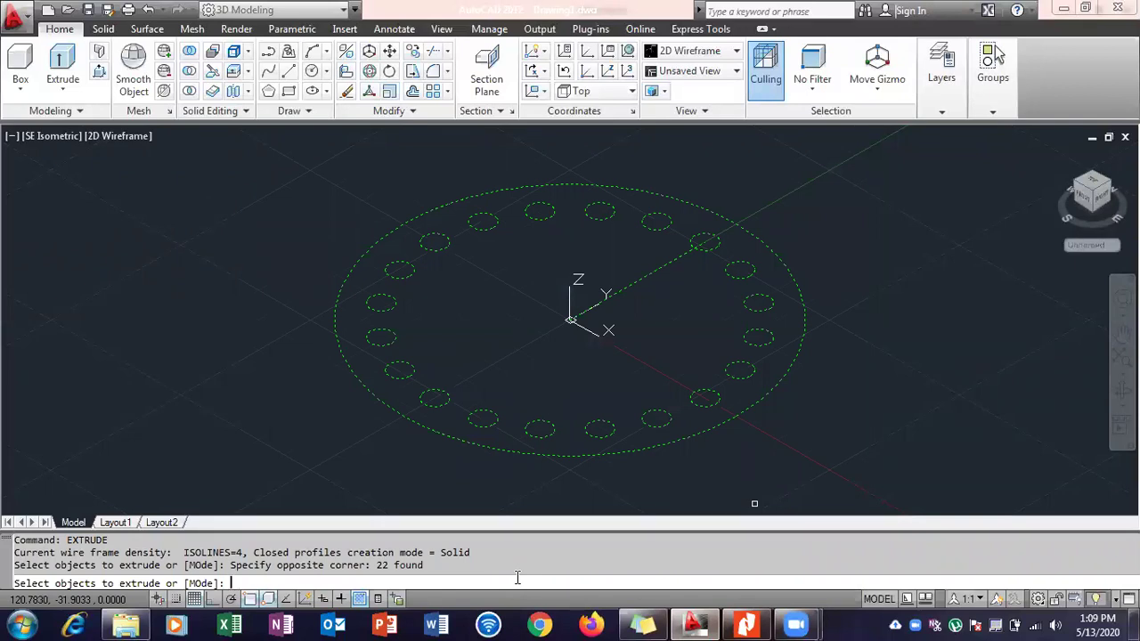
pyautogui.press('Return')
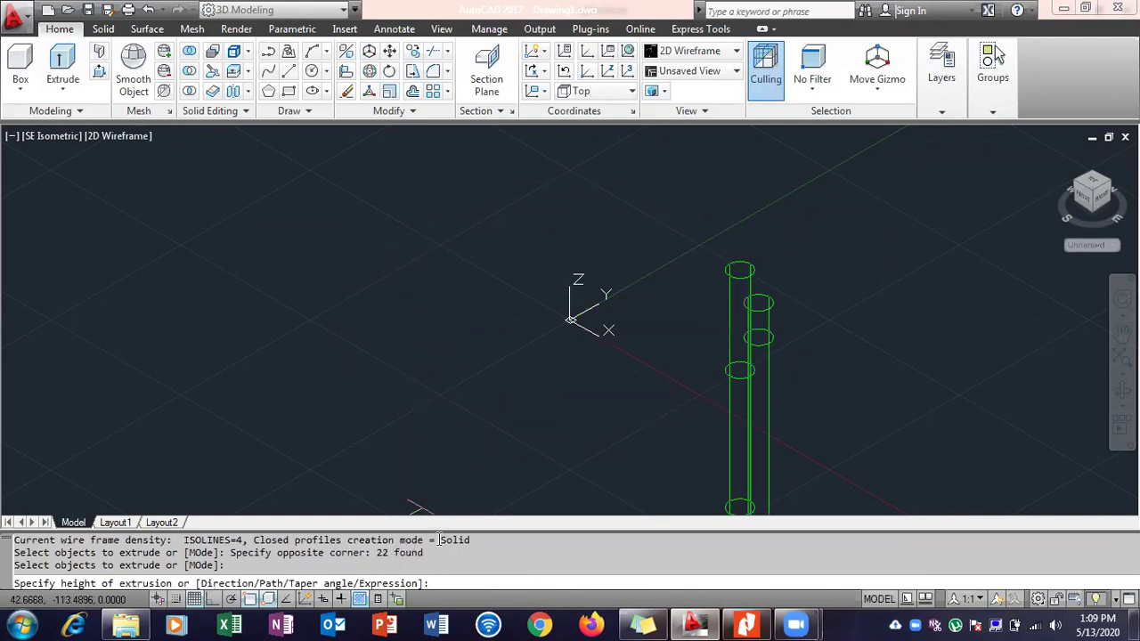
pyautogui.write('10')
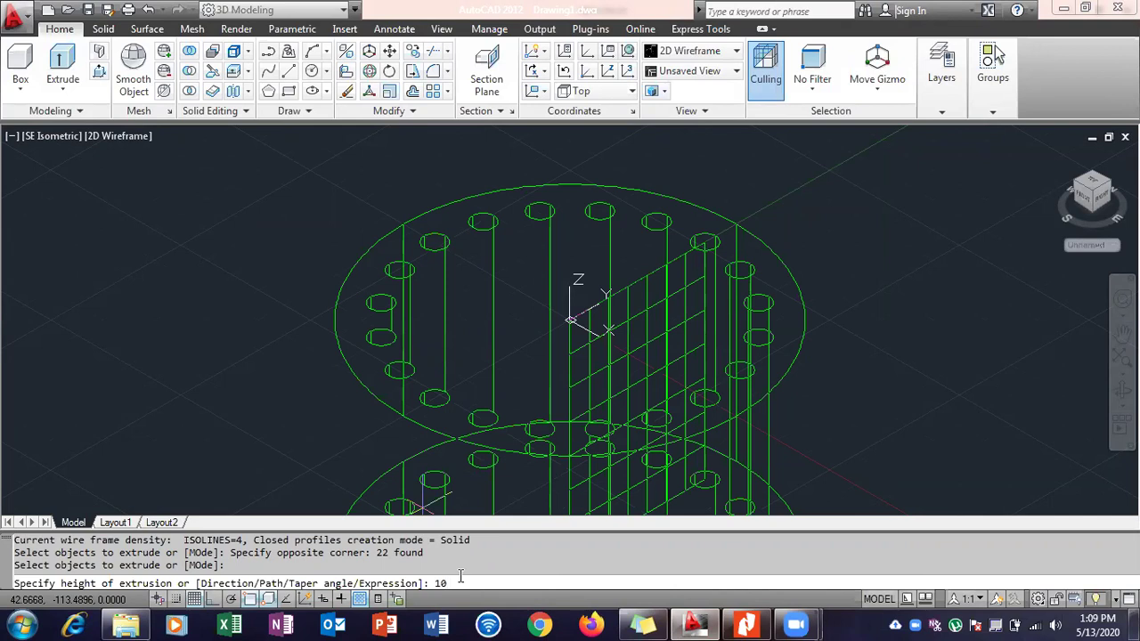
pyautogui.press('Return')
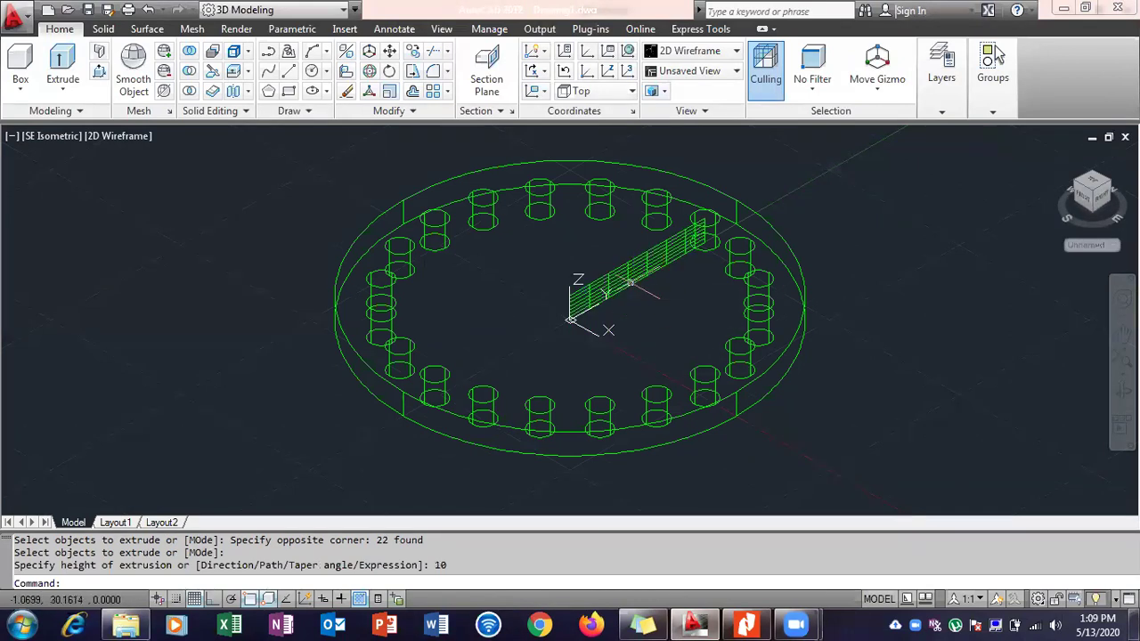
# Delete the unwanted surface extruded from the radial line, and the radial line itself, from the plate.
pyautogui.click(629, 282)
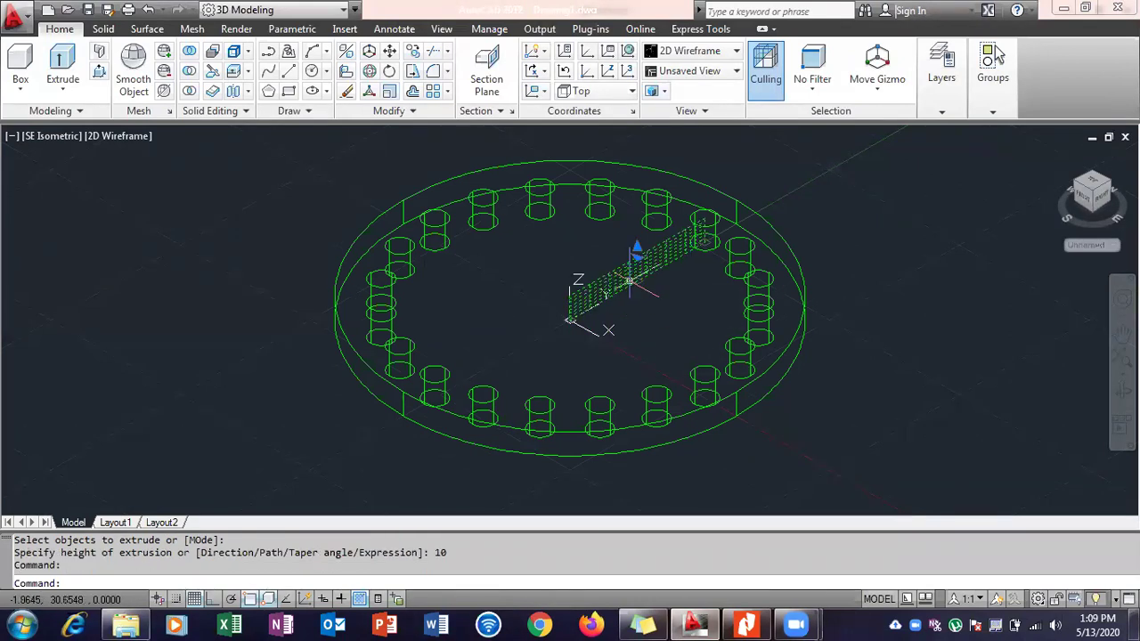
pyautogui.press('Delete')
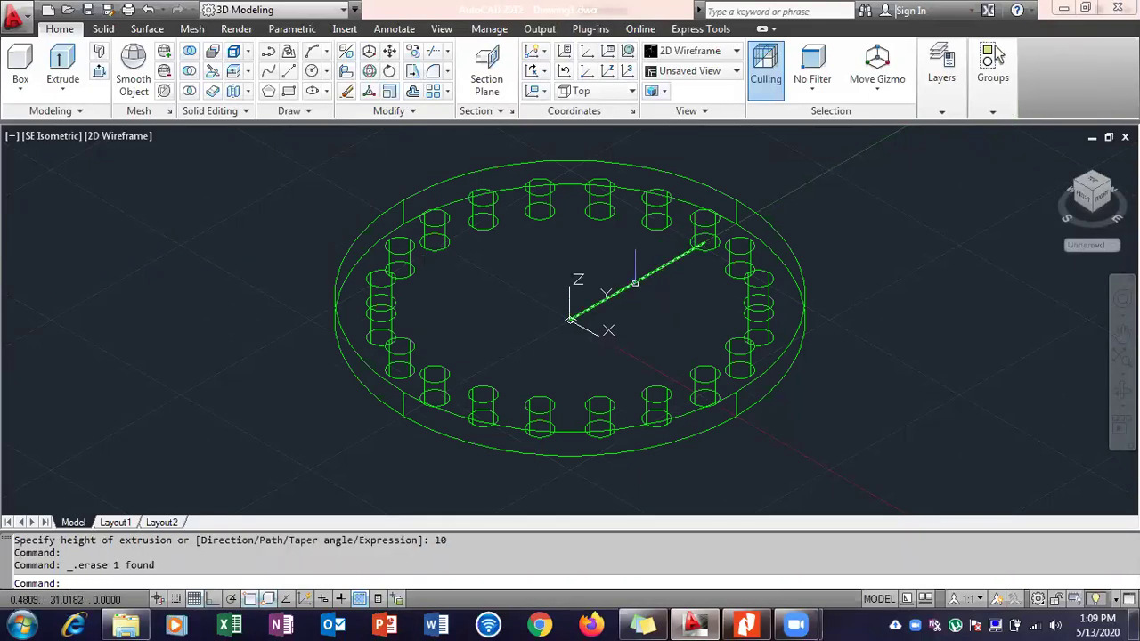
pyautogui.click(637, 281)
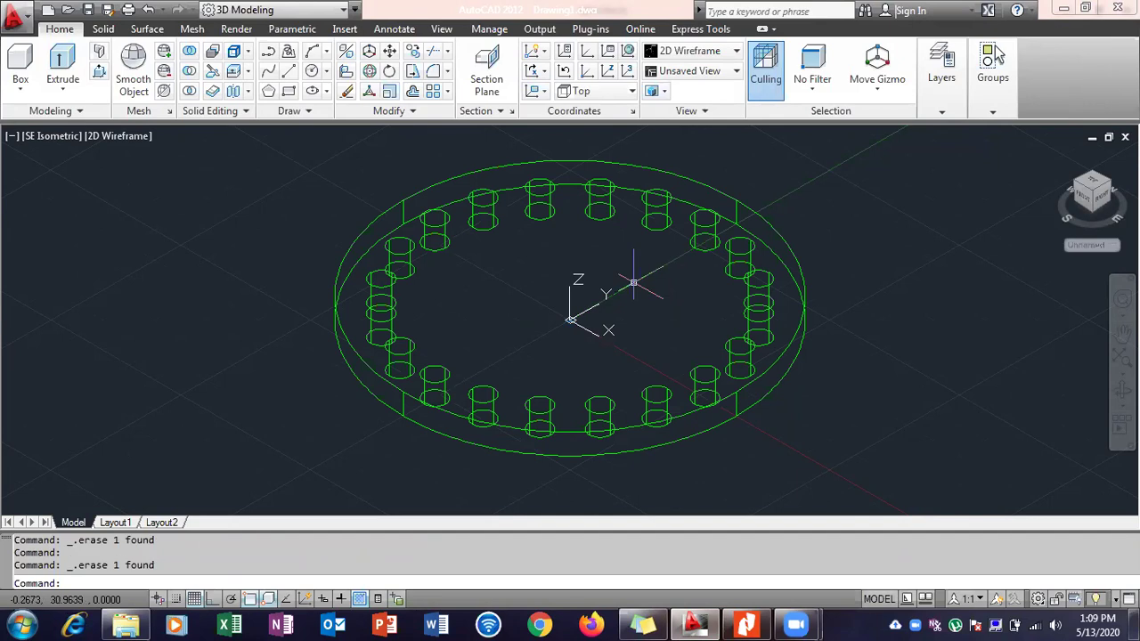
pyautogui.click(655, 200)
pyautogui.press('Escape')
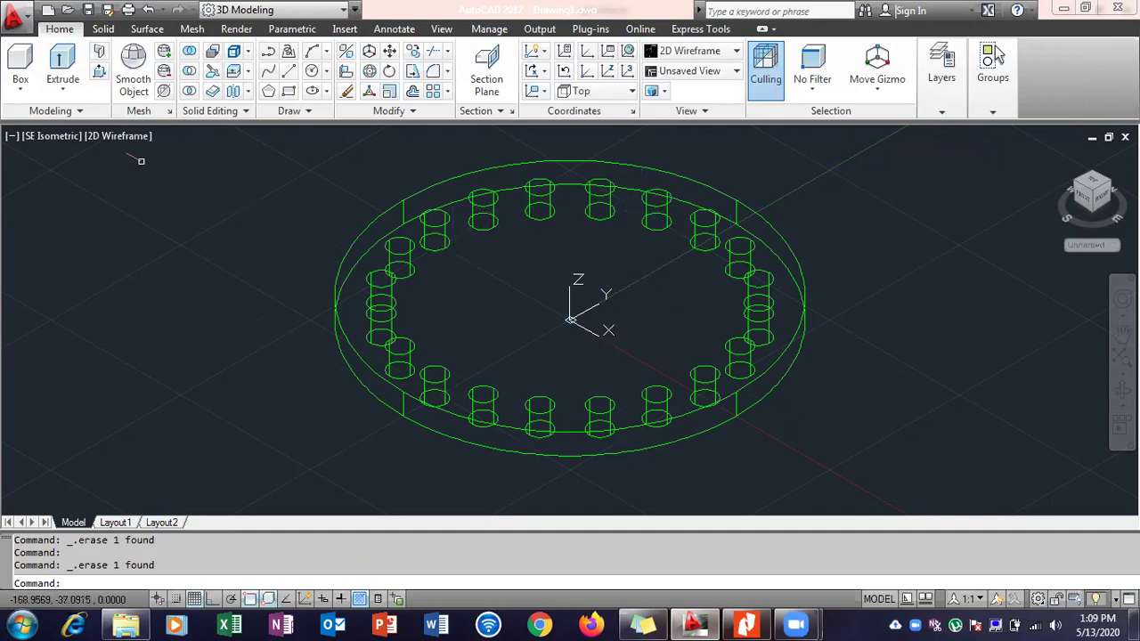
# Preview the extruded plate in the Shaded visual style and return to 2D Wireframe.
pyautogui.click(124, 138)
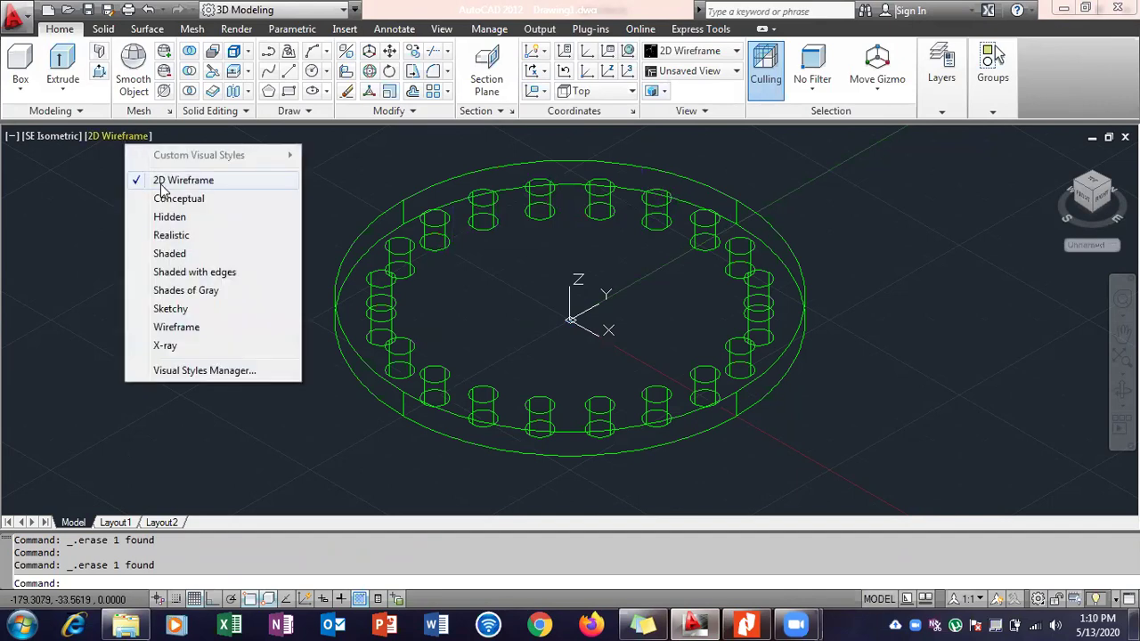
pyautogui.click(169, 252)
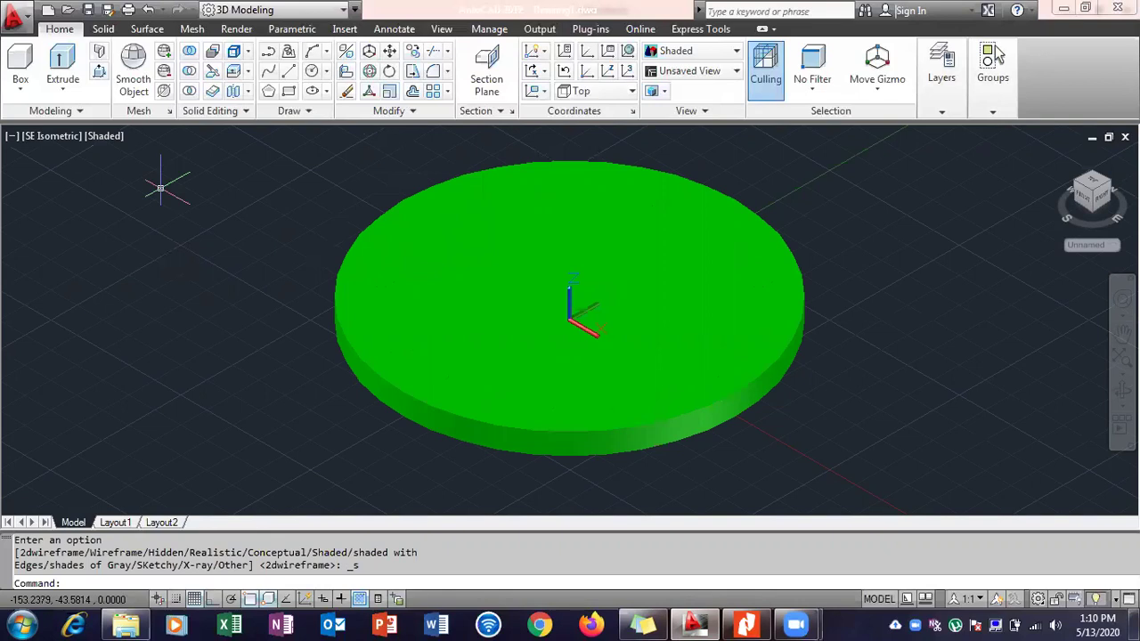
pyautogui.click(109, 138)
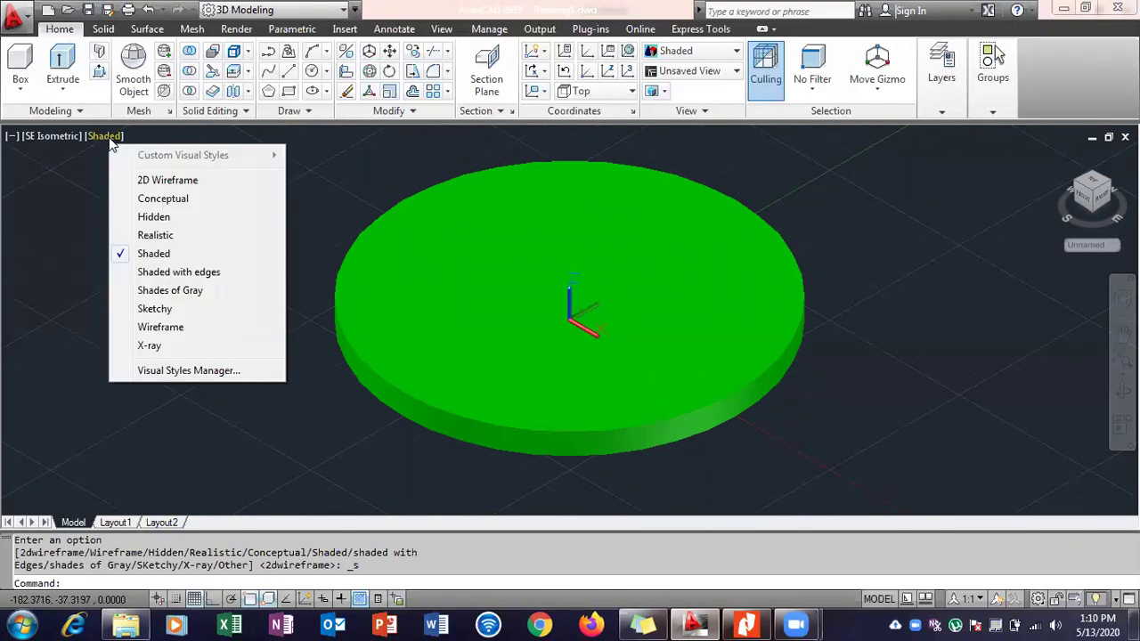
pyautogui.click(150, 181)
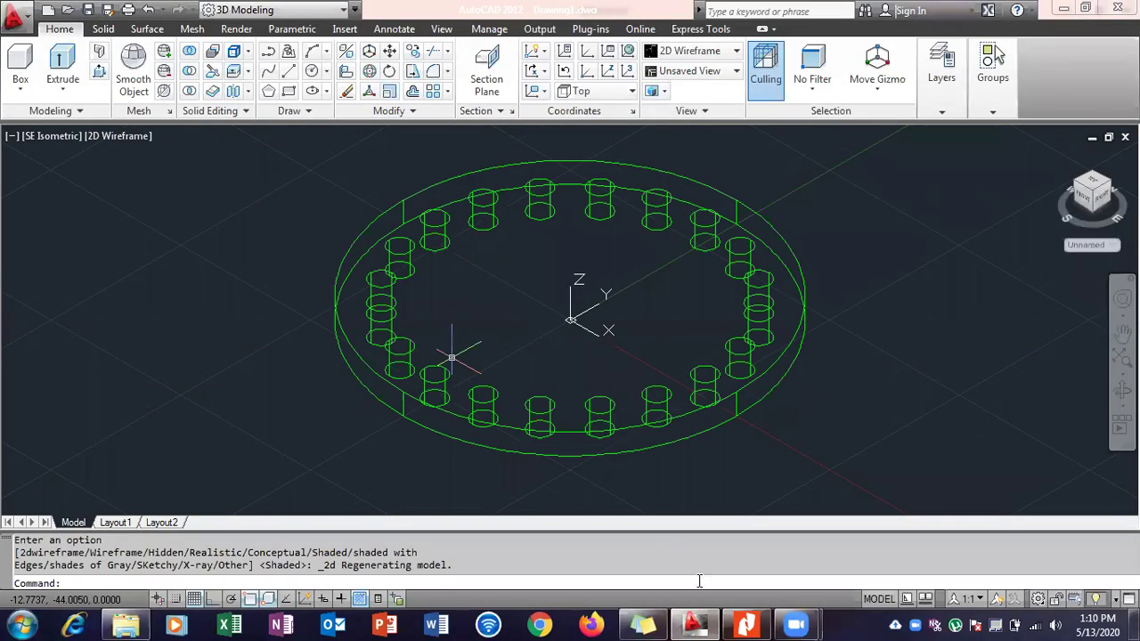
# Check the subtraction instruction in Nitro Pro, return to AutoCAD and subtract all 20 small cylinders from the large cylinder.
pyautogui.click(745, 625)
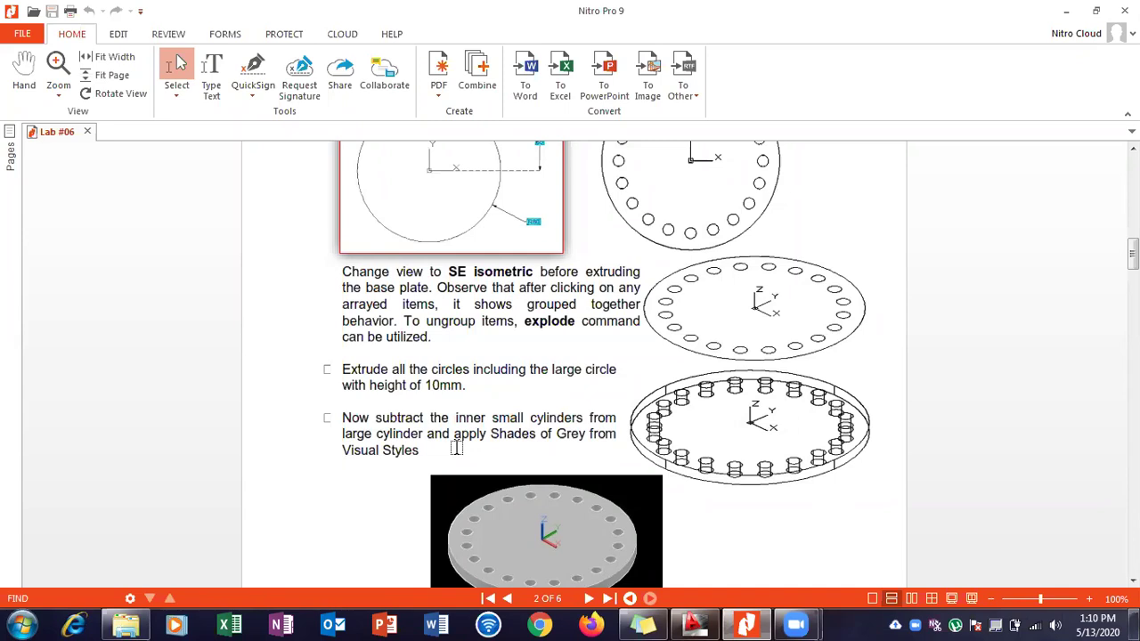
pyautogui.hotkey('alt', 'Tab')
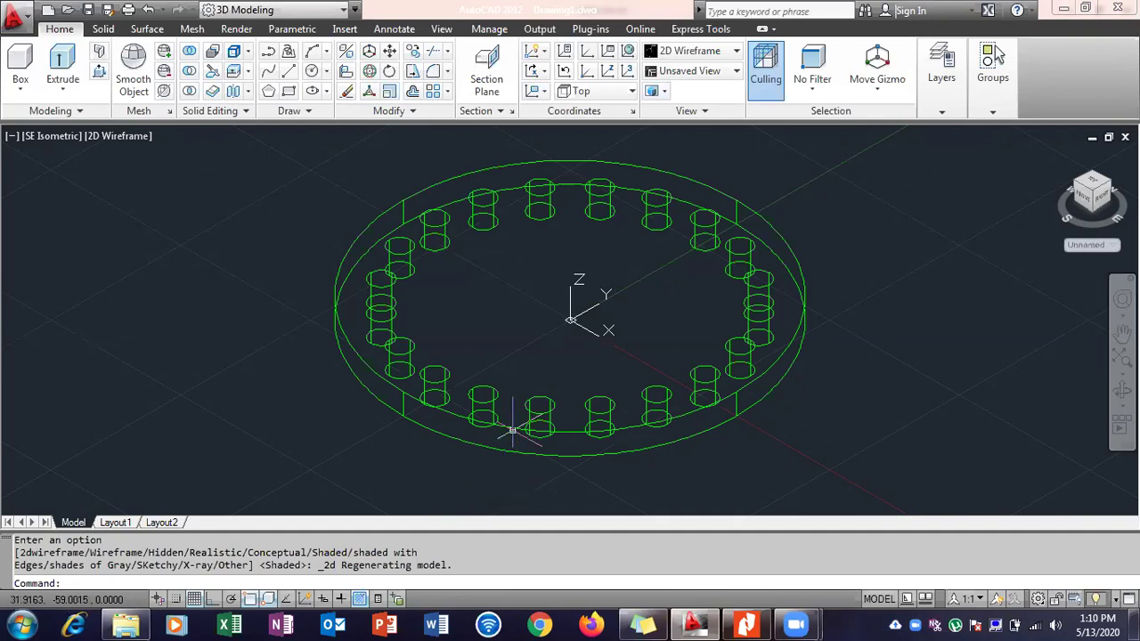
pyautogui.write('subtract')
pyautogui.press('Return')
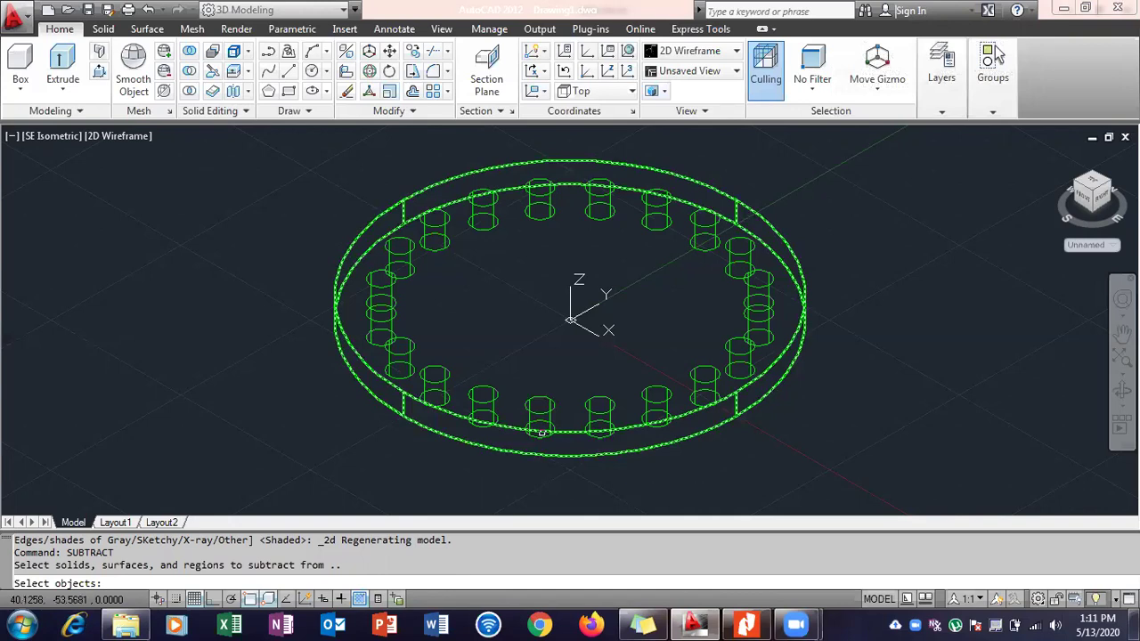
pyautogui.click(540, 432)
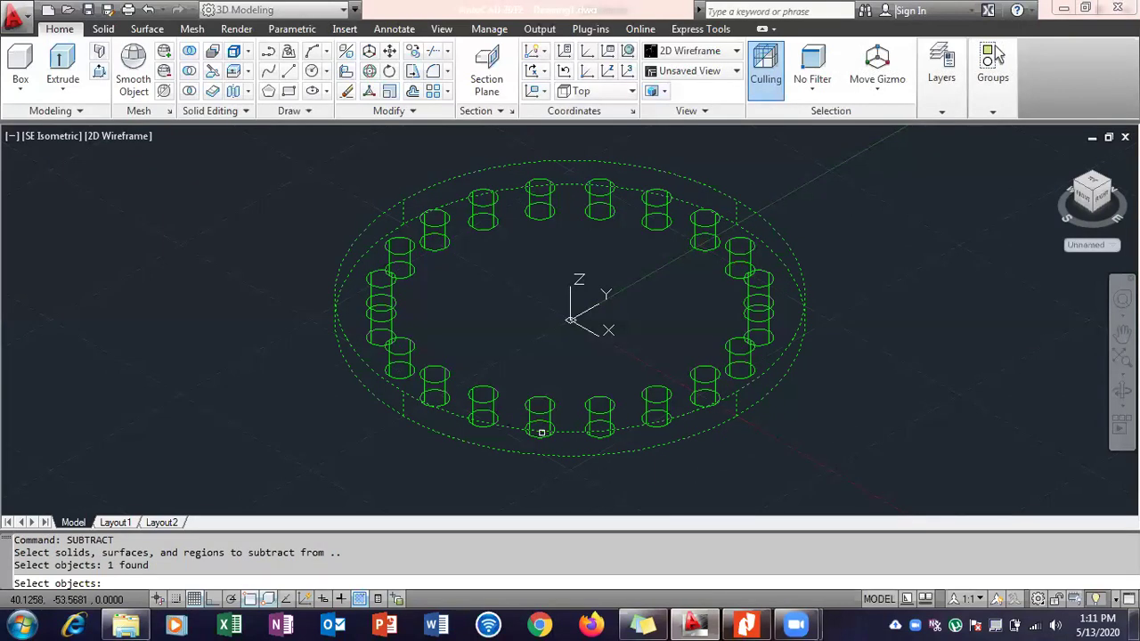
pyautogui.press('Return')
pyautogui.click(546, 414)
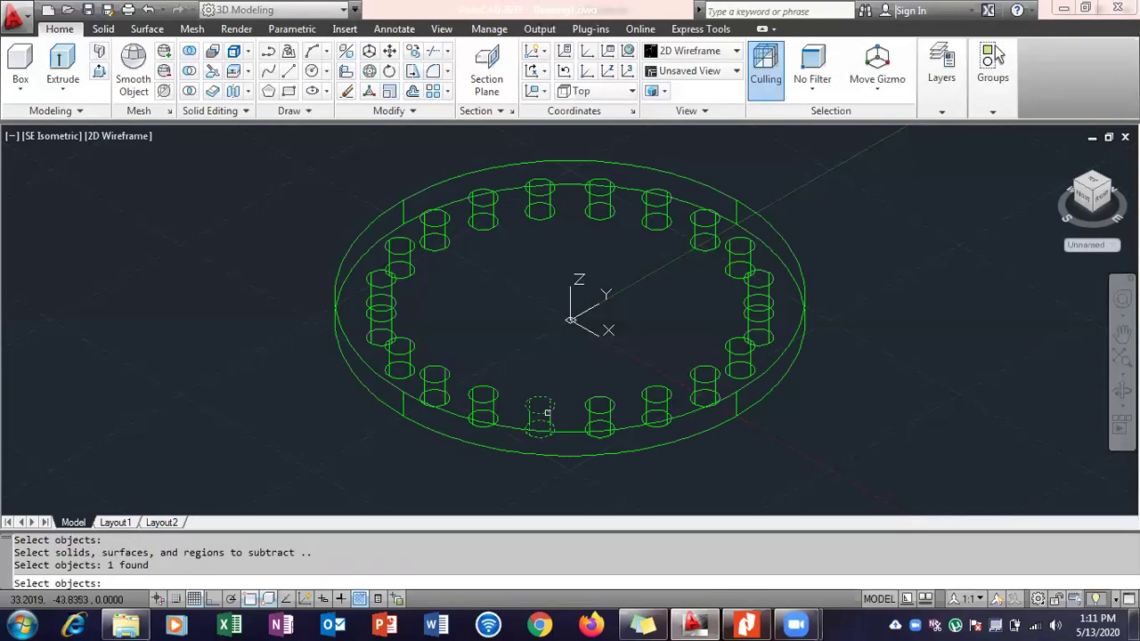
pyautogui.click(594, 412)
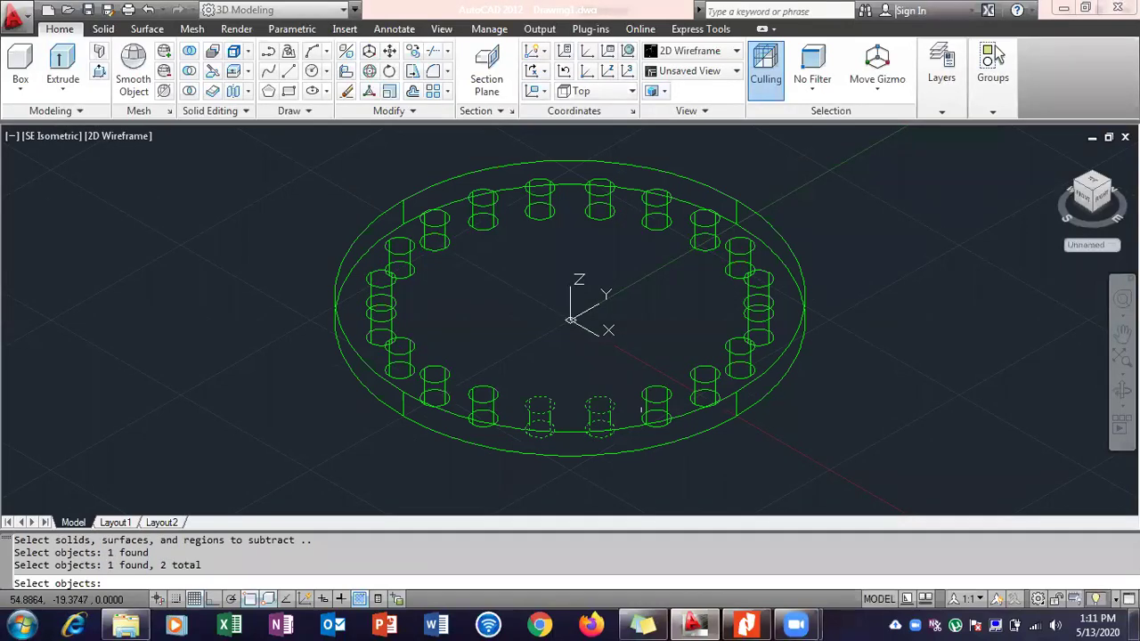
pyautogui.click(656, 411)
pyautogui.click(704, 387)
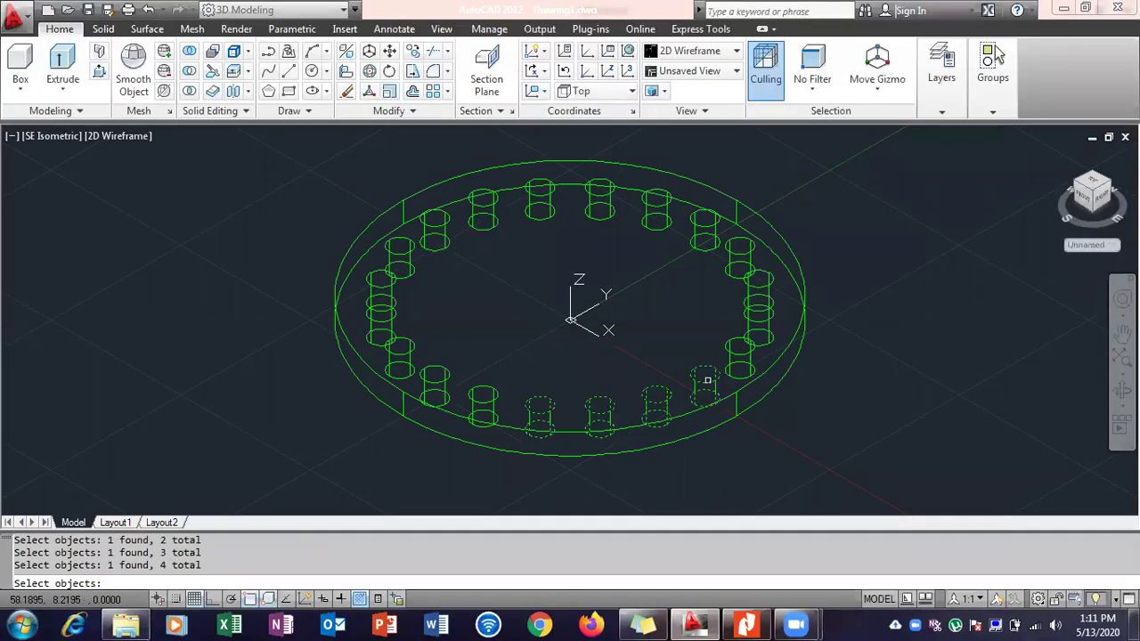
pyautogui.click(739, 348)
pyautogui.click(758, 326)
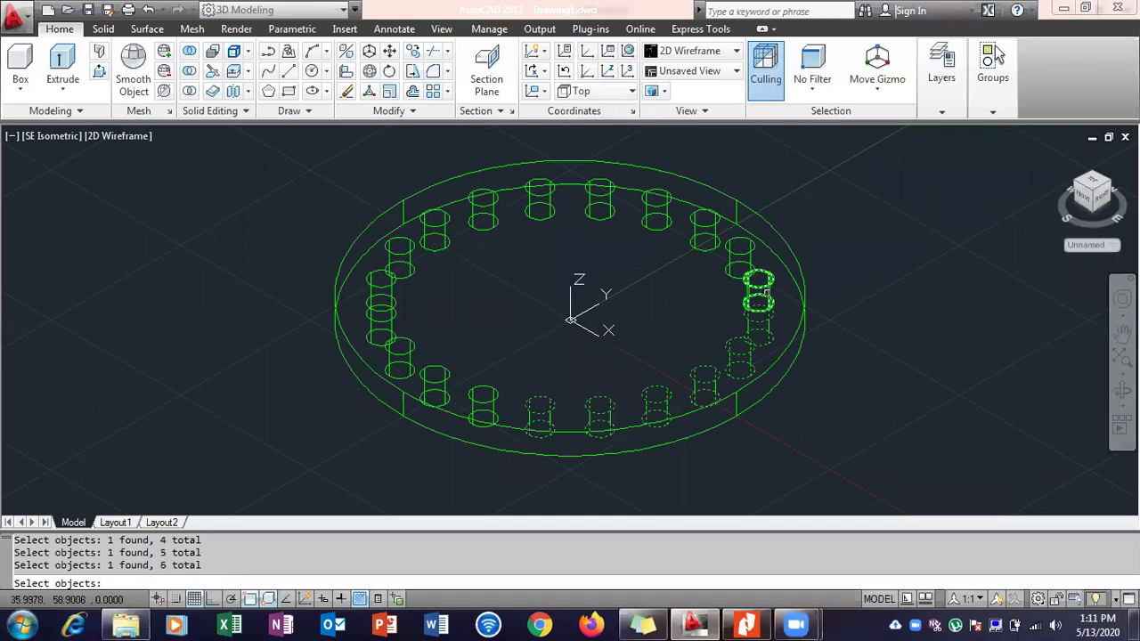
pyautogui.click(765, 292)
pyautogui.click(750, 254)
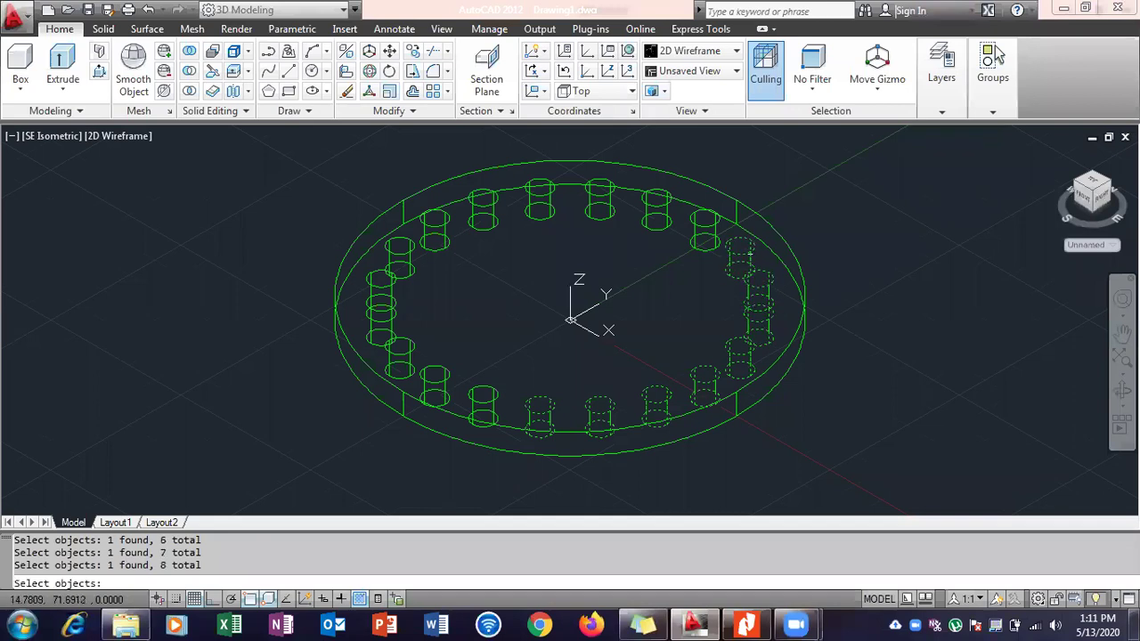
pyautogui.click(693, 217)
pyautogui.click(666, 205)
pyautogui.click(606, 196)
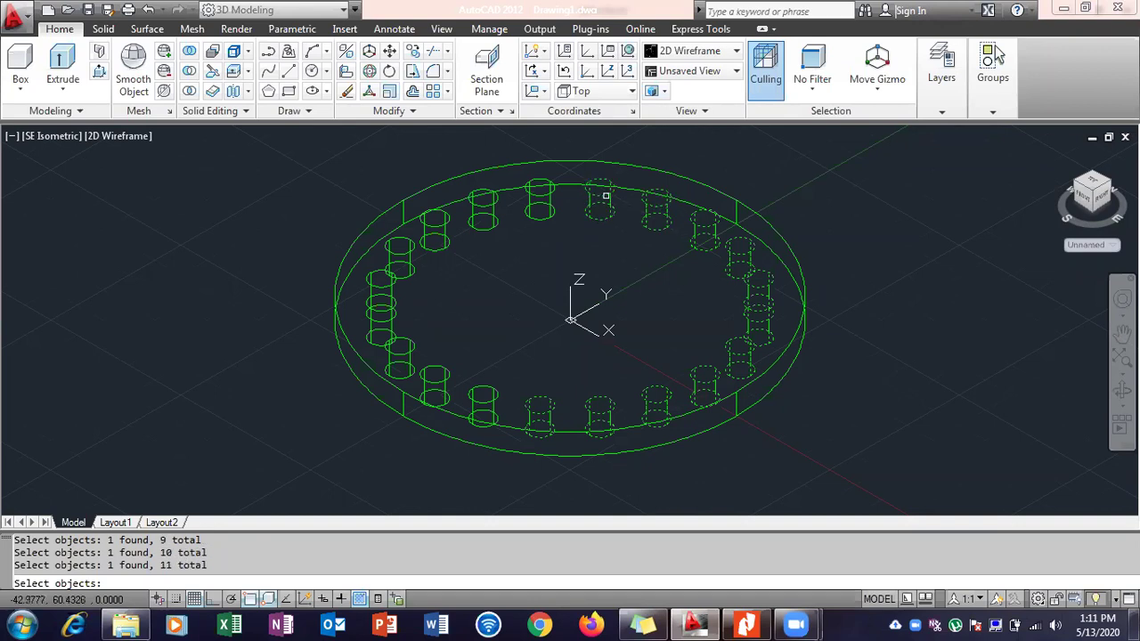
pyautogui.click(547, 191)
pyautogui.click(493, 203)
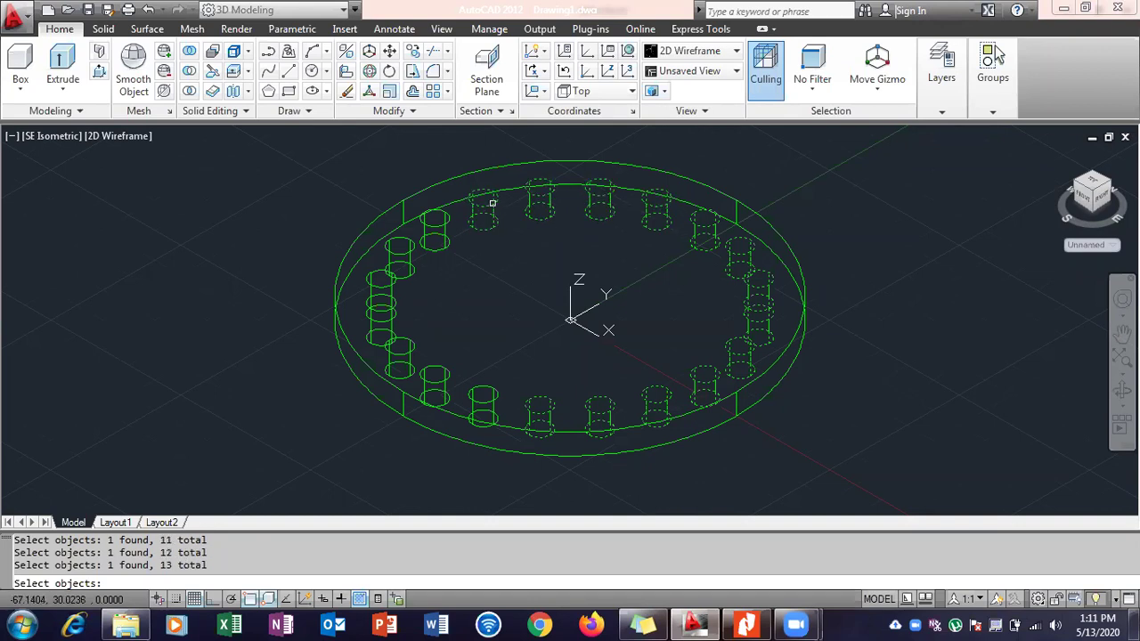
pyautogui.click(444, 224)
pyautogui.click(408, 252)
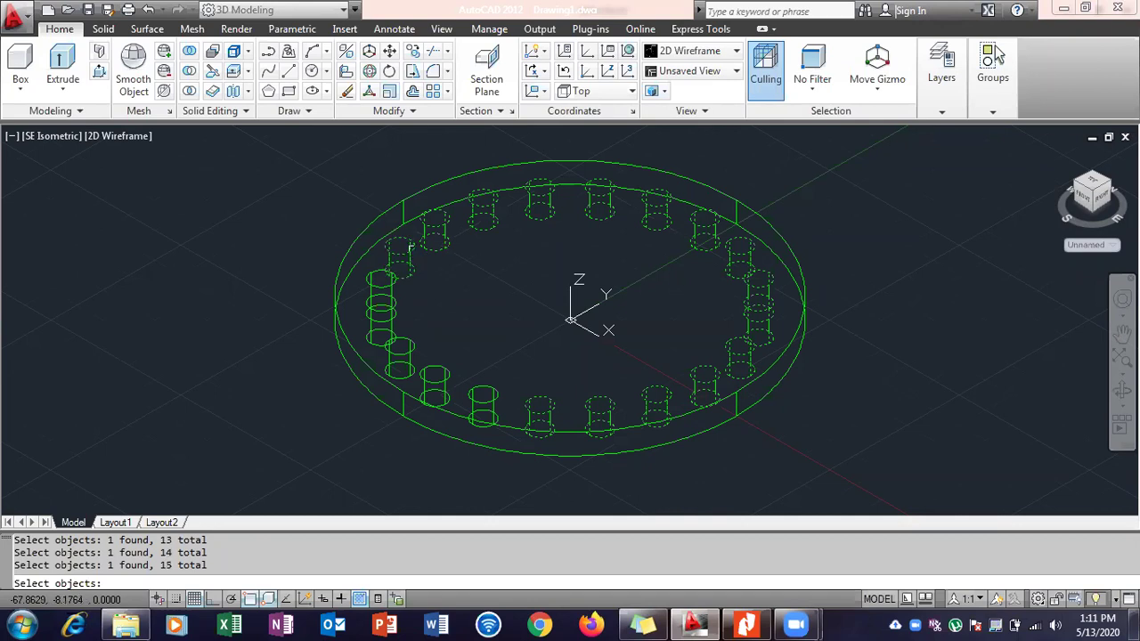
pyautogui.click(388, 285)
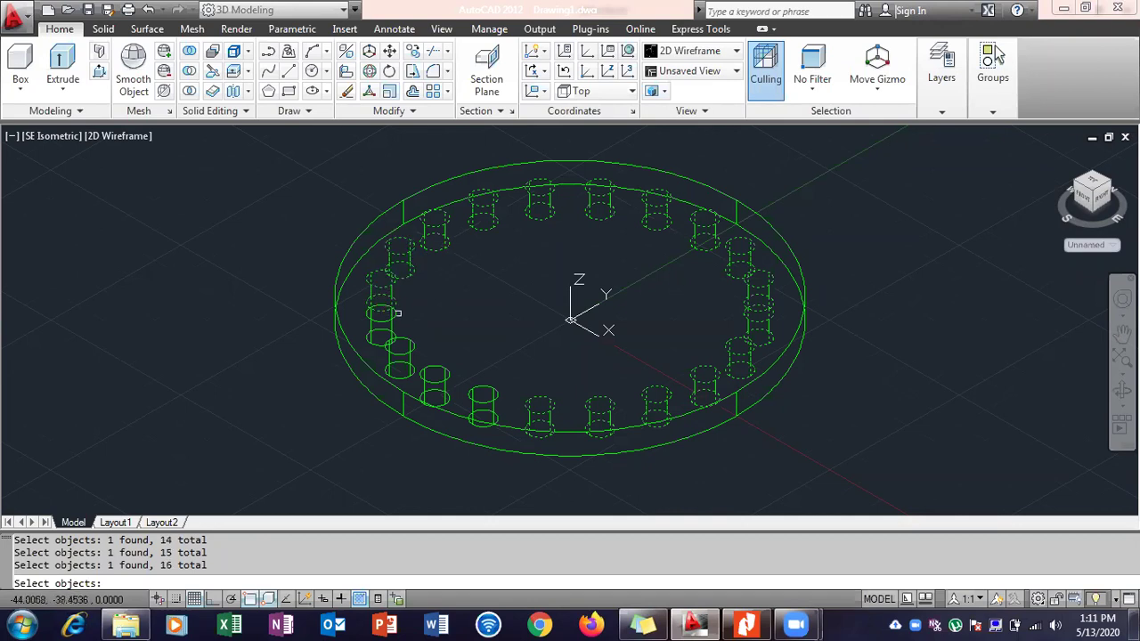
pyautogui.click(396, 315)
pyautogui.click(410, 348)
pyautogui.click(430, 367)
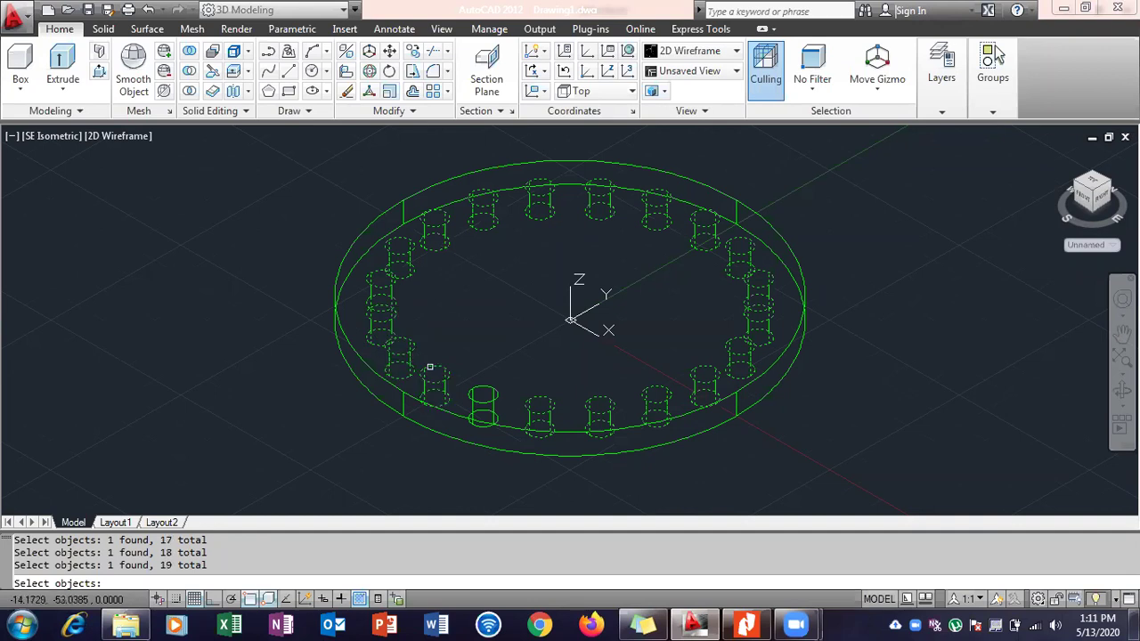
pyautogui.click(480, 396)
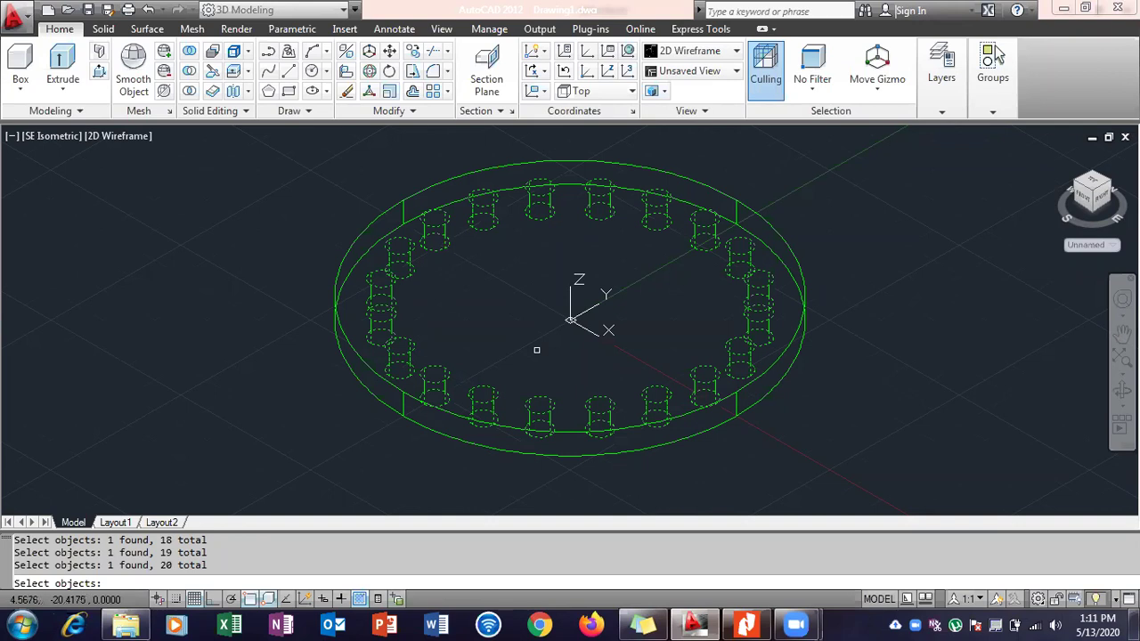
pyautogui.press('Return')
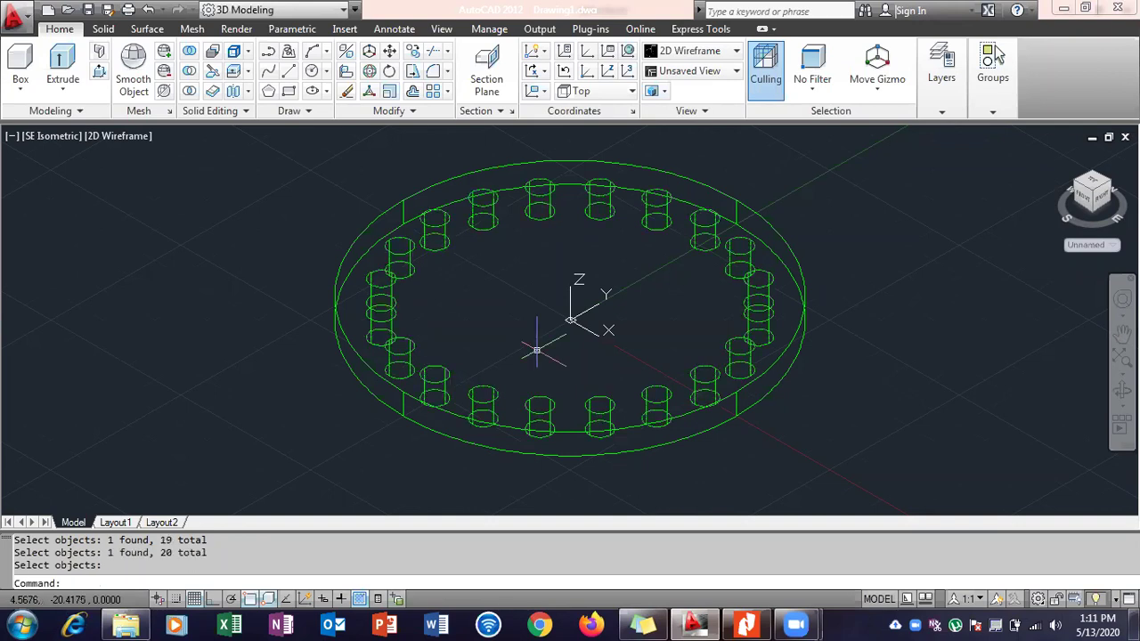
# Preview the plate with its subtracted holes in the Shaded visual style, and return to 2D Wireframe.
pyautogui.click(130, 142)
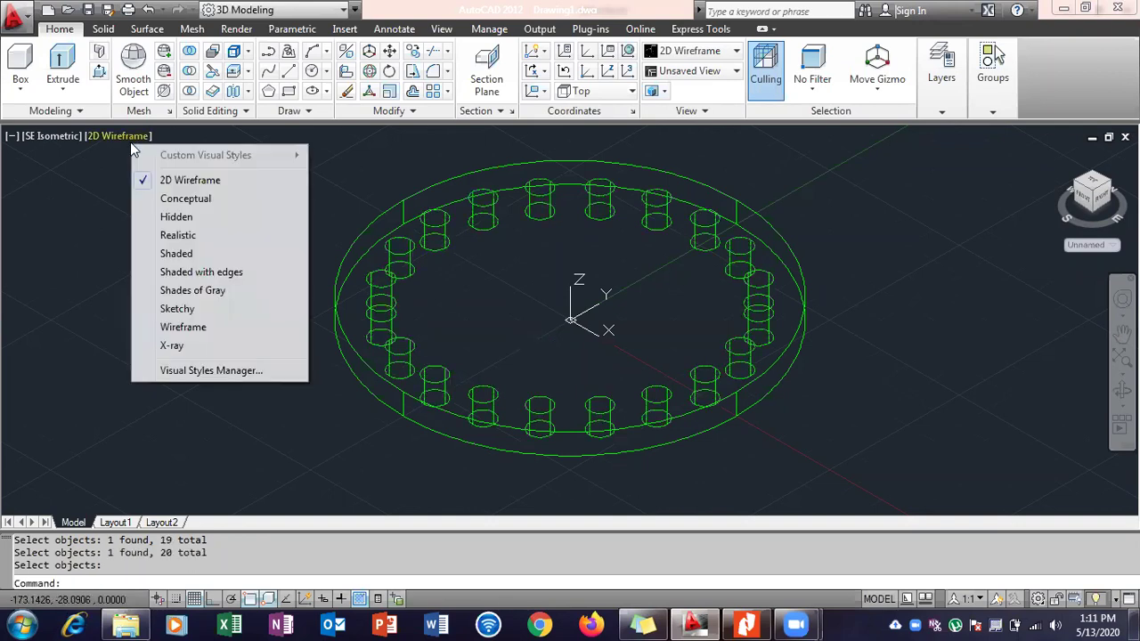
pyautogui.click(140, 254)
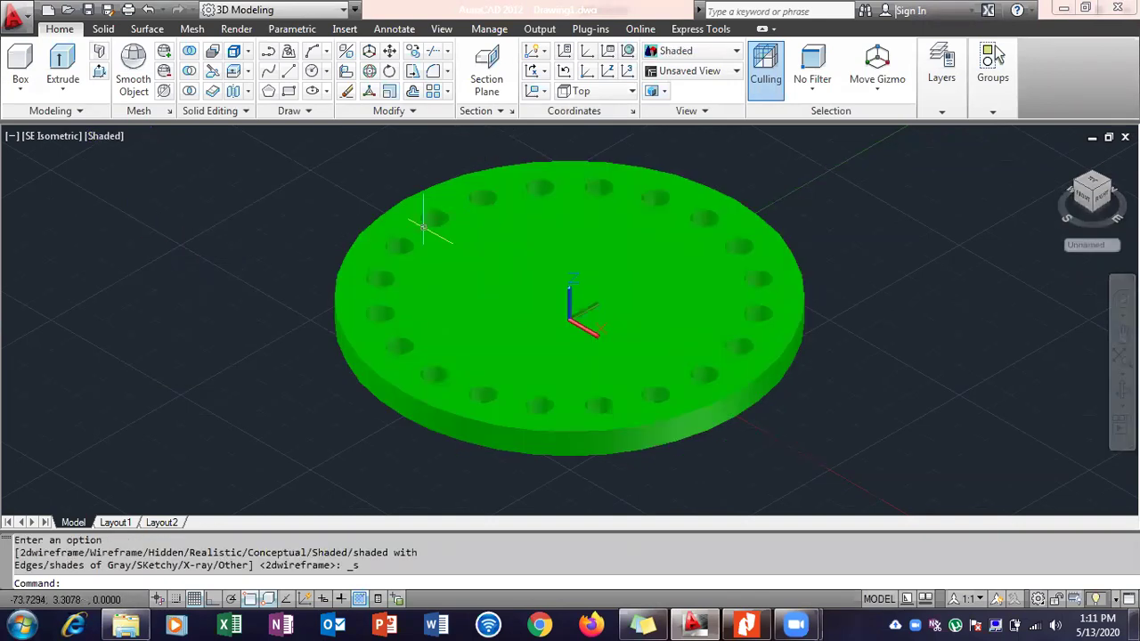
pyautogui.click(101, 136)
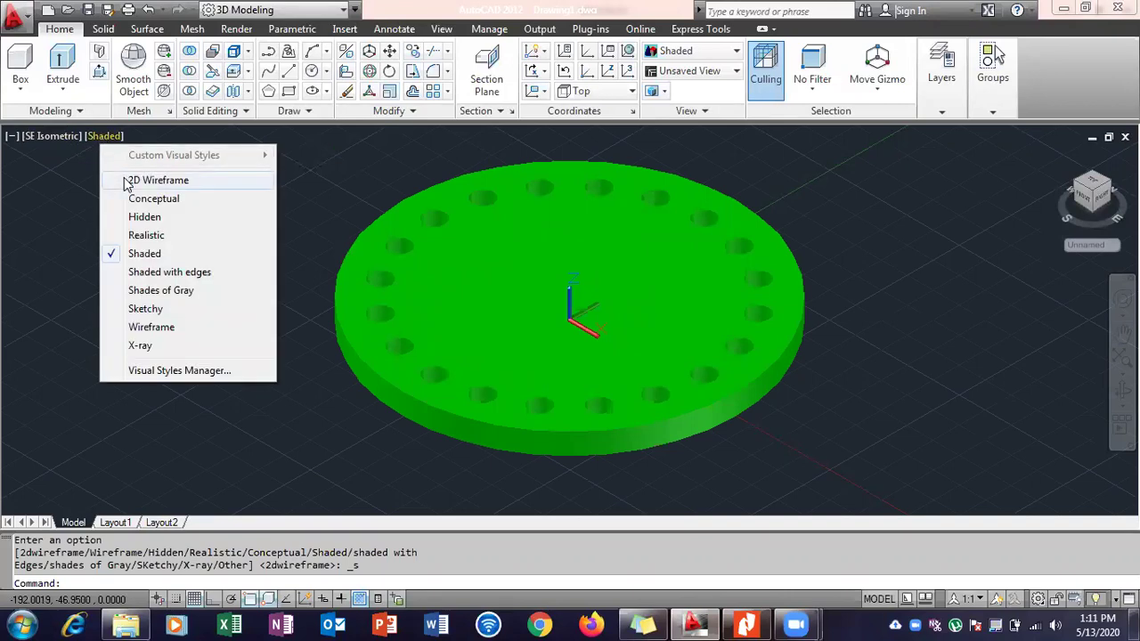
pyautogui.click(125, 182)
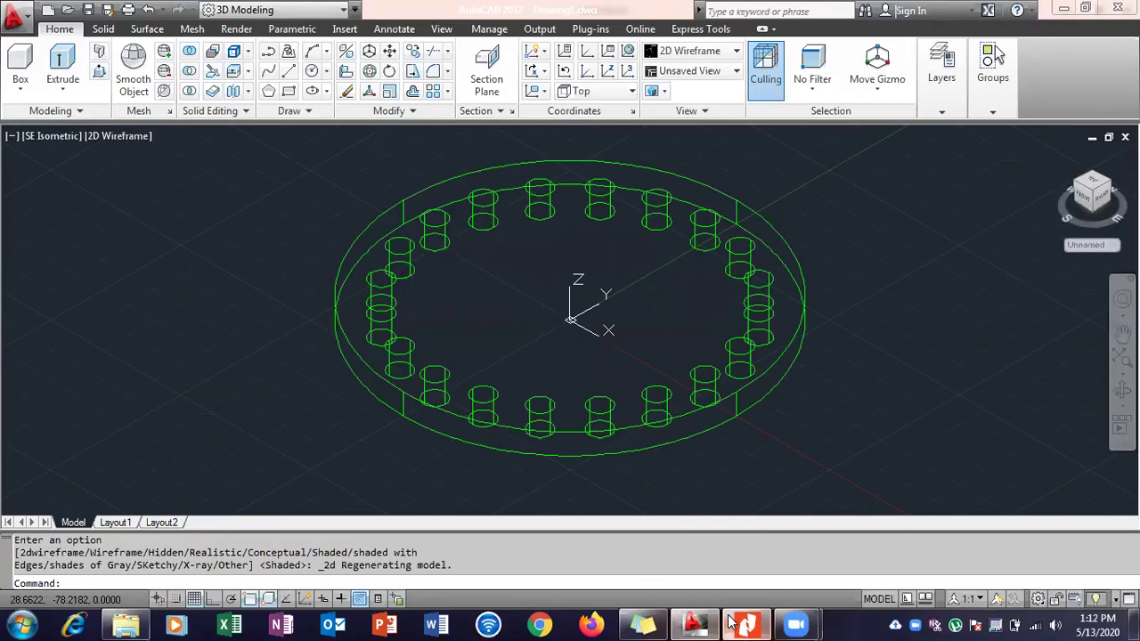
# Switch to Nitro Pro and read the Shades of Grey instruction and the Bearing Base layer and sketch instructions.
pyautogui.click(731, 623)
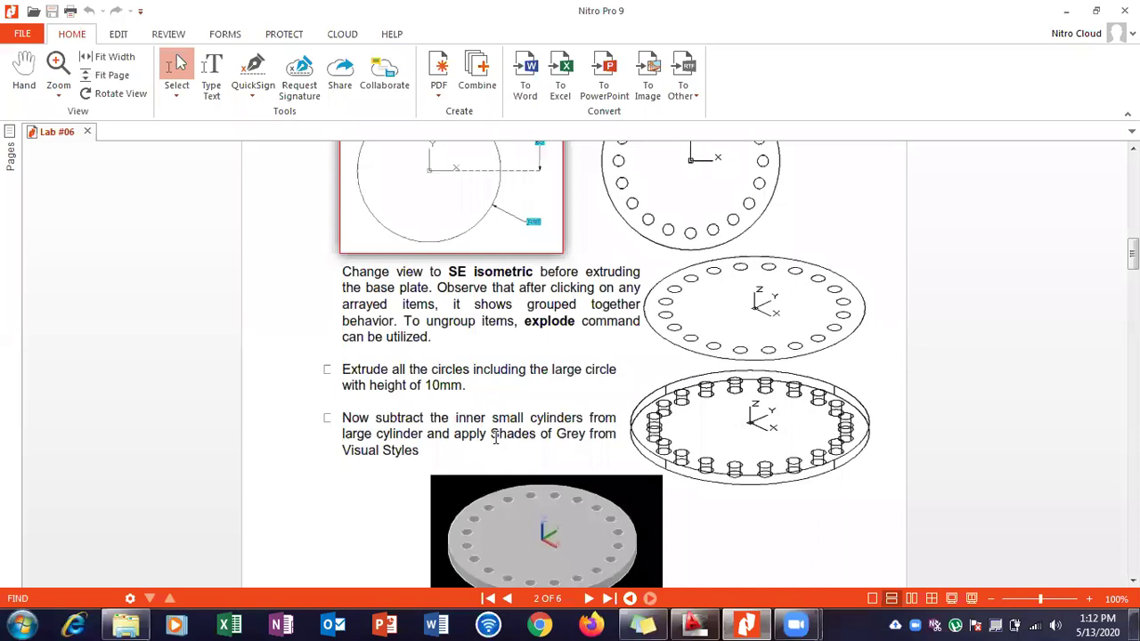
pyautogui.scroll(-3, 486, 470)
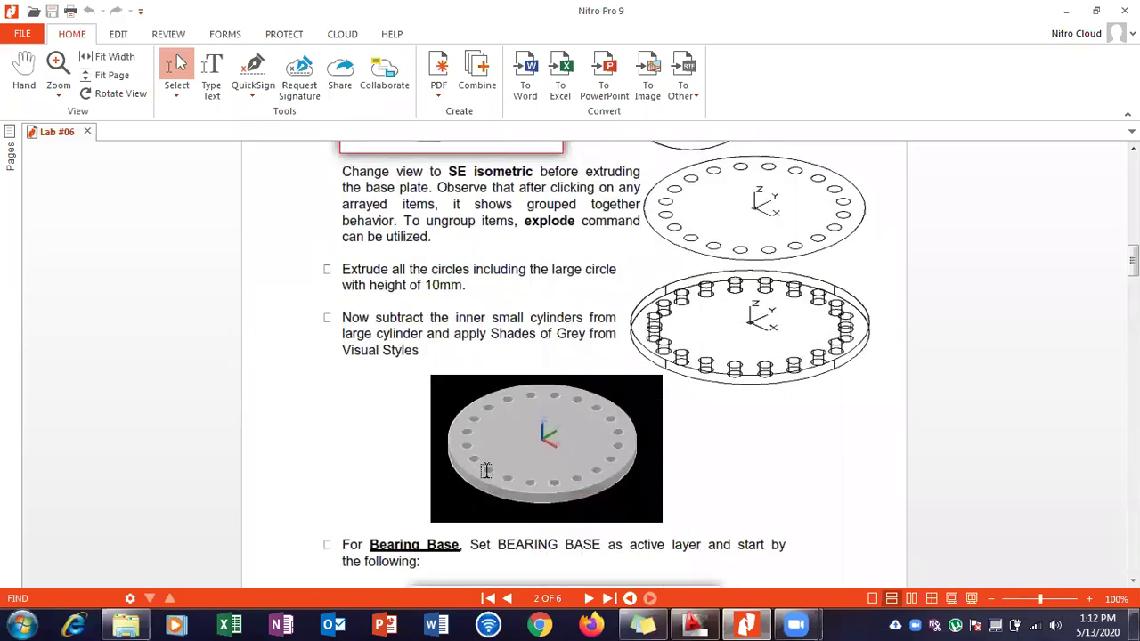
pyautogui.scroll(-3, 532, 442)
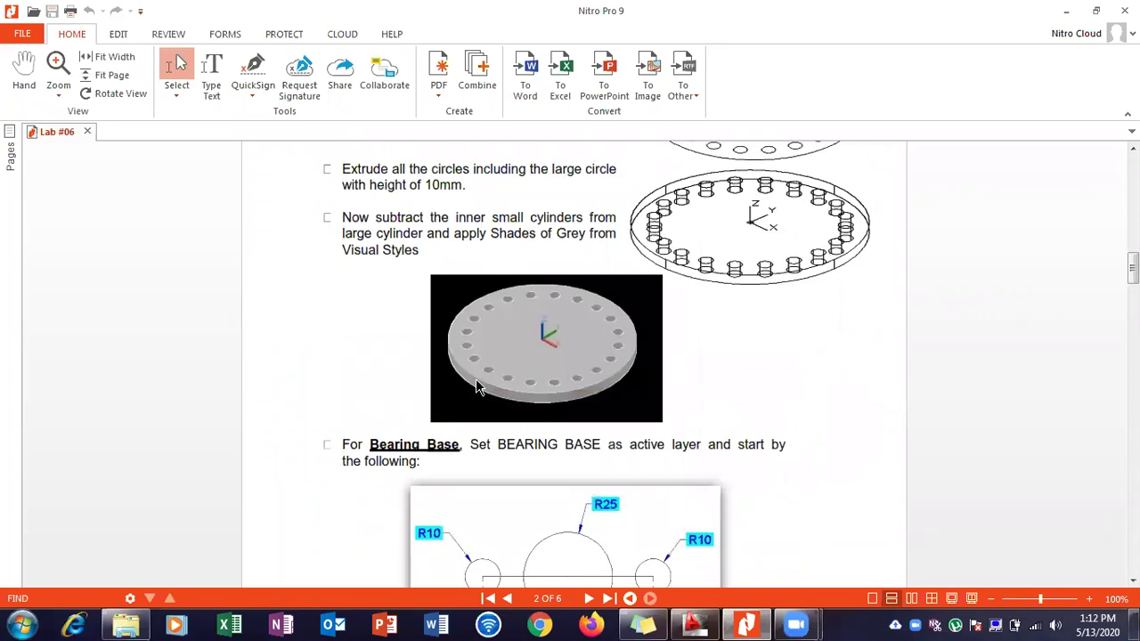
pyautogui.scroll(-3, 437, 407)
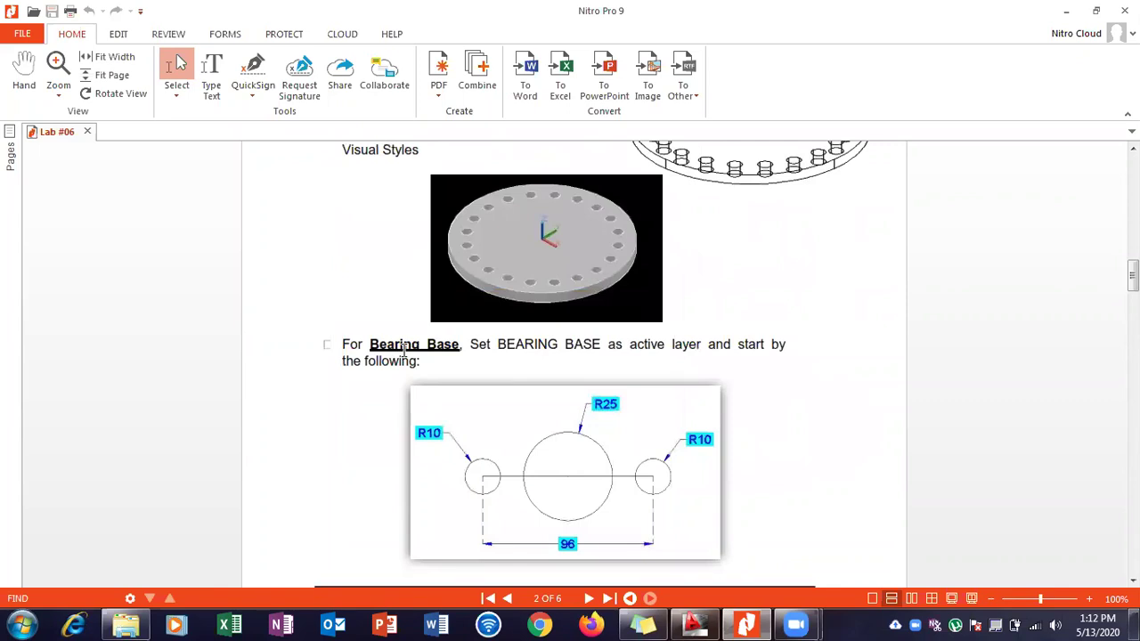
# Return to AutoCAD and turn off the current Base Plate layer.
pyautogui.click(696, 624)
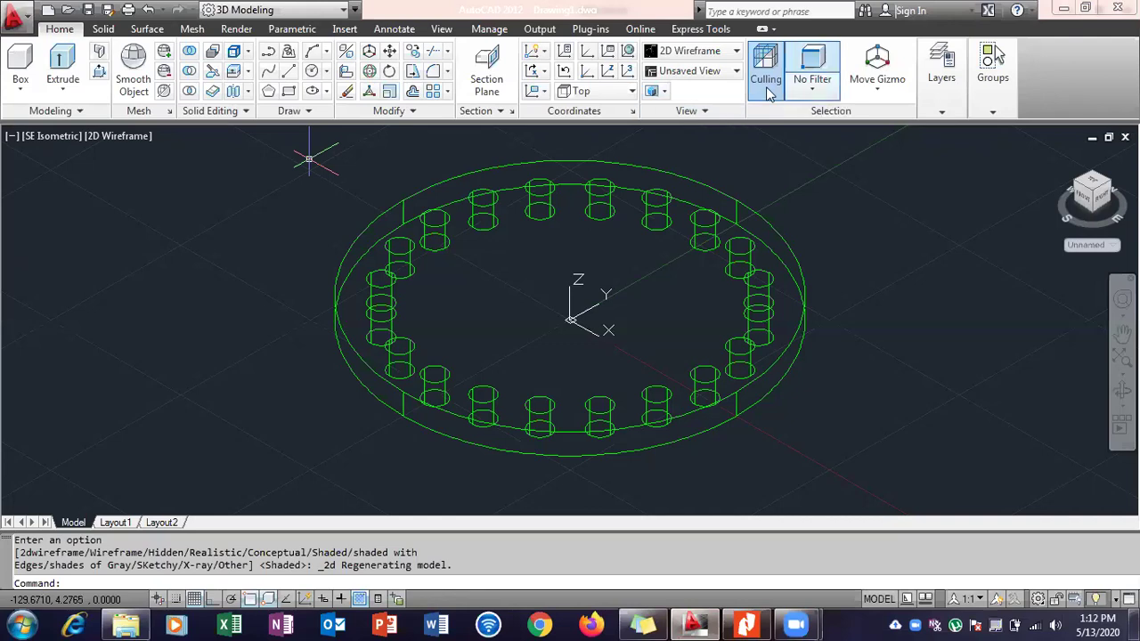
pyautogui.click(931, 98)
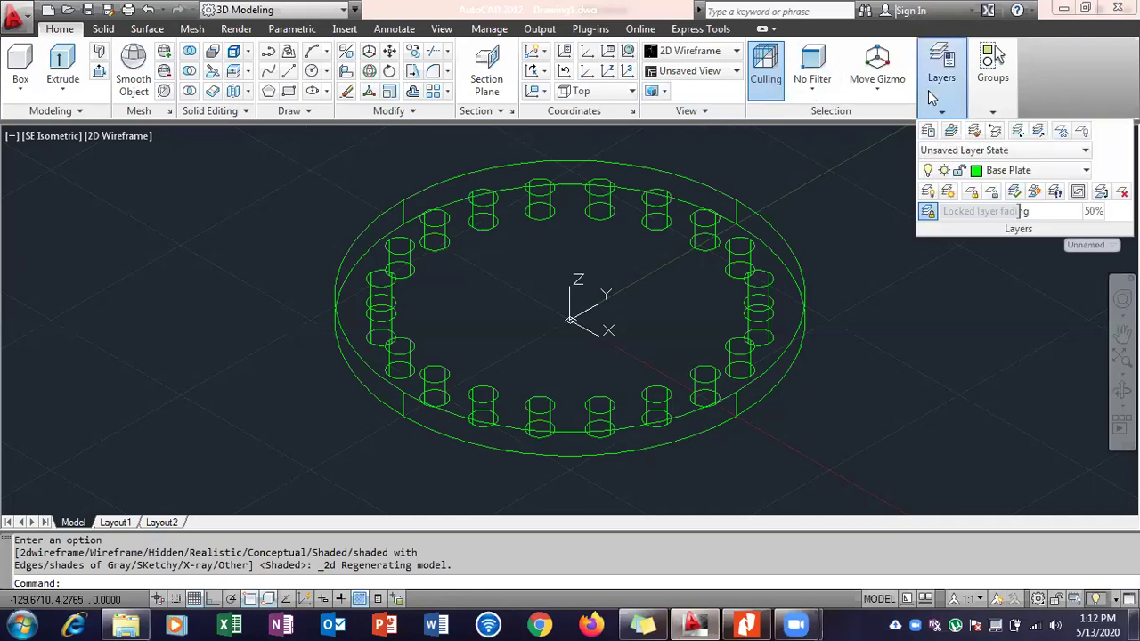
pyautogui.click(986, 173)
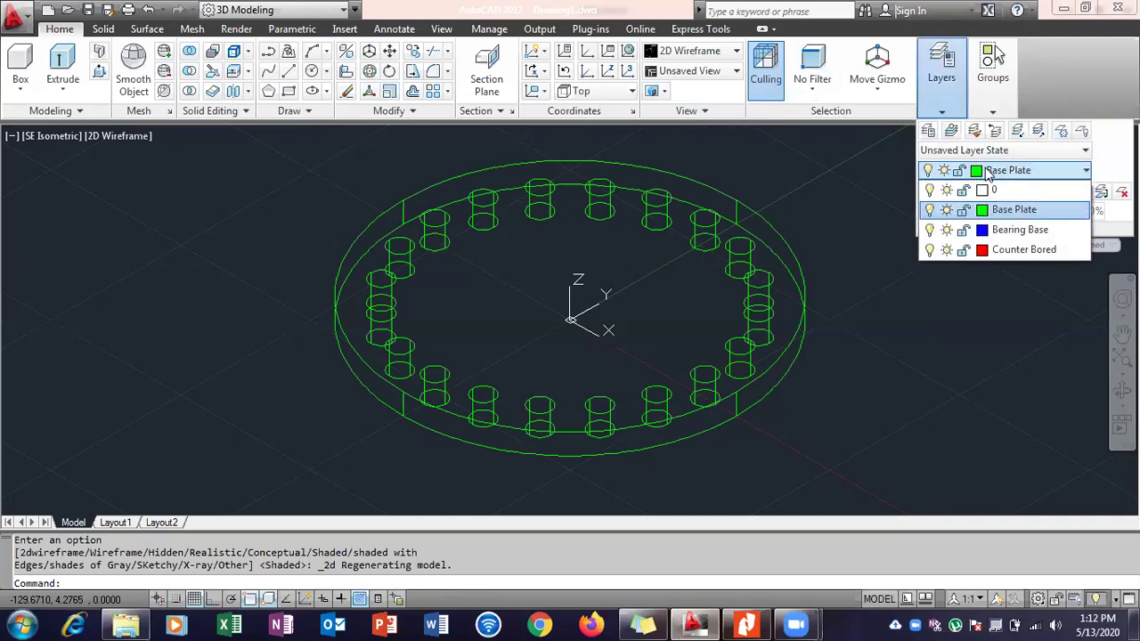
pyautogui.click(930, 210)
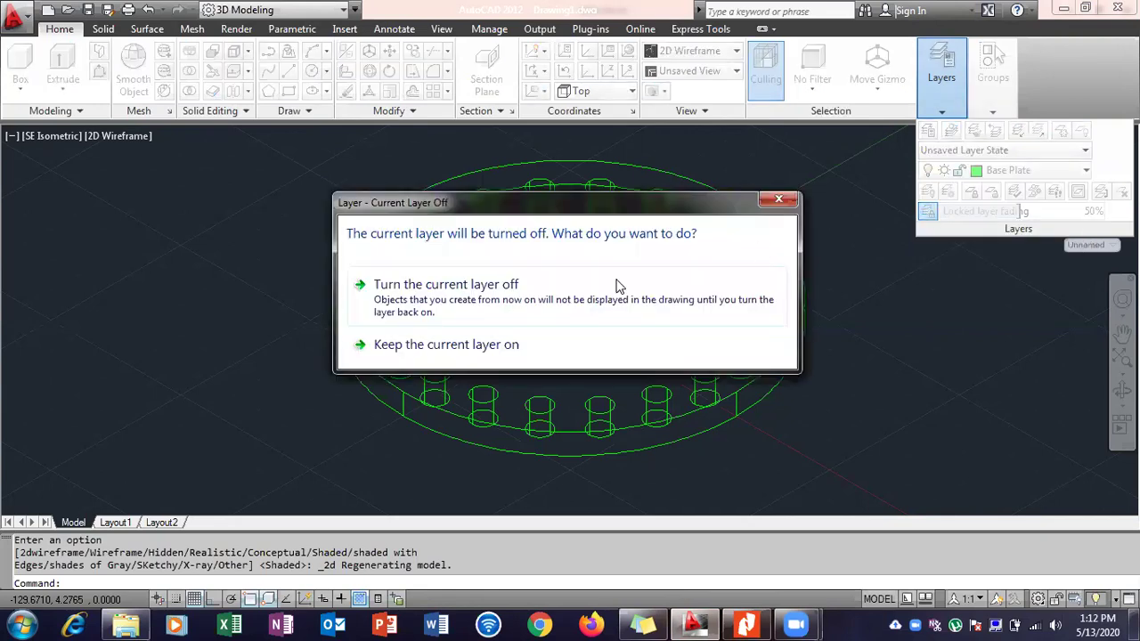
pyautogui.click(549, 303)
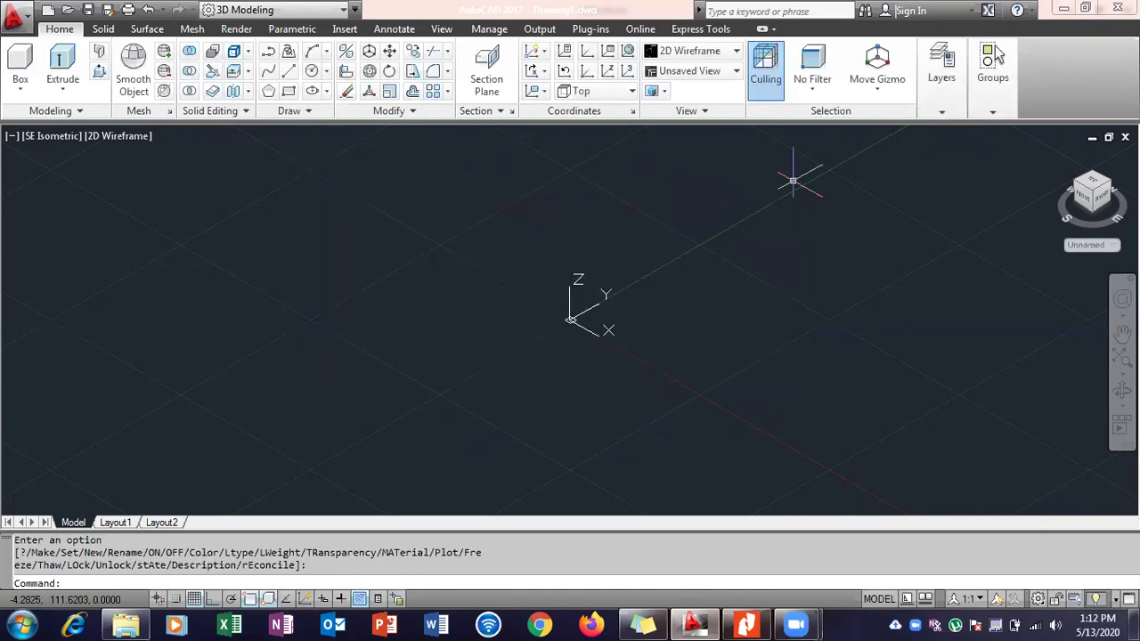
# Make Bearing Base the current layer.
pyautogui.click(932, 111)
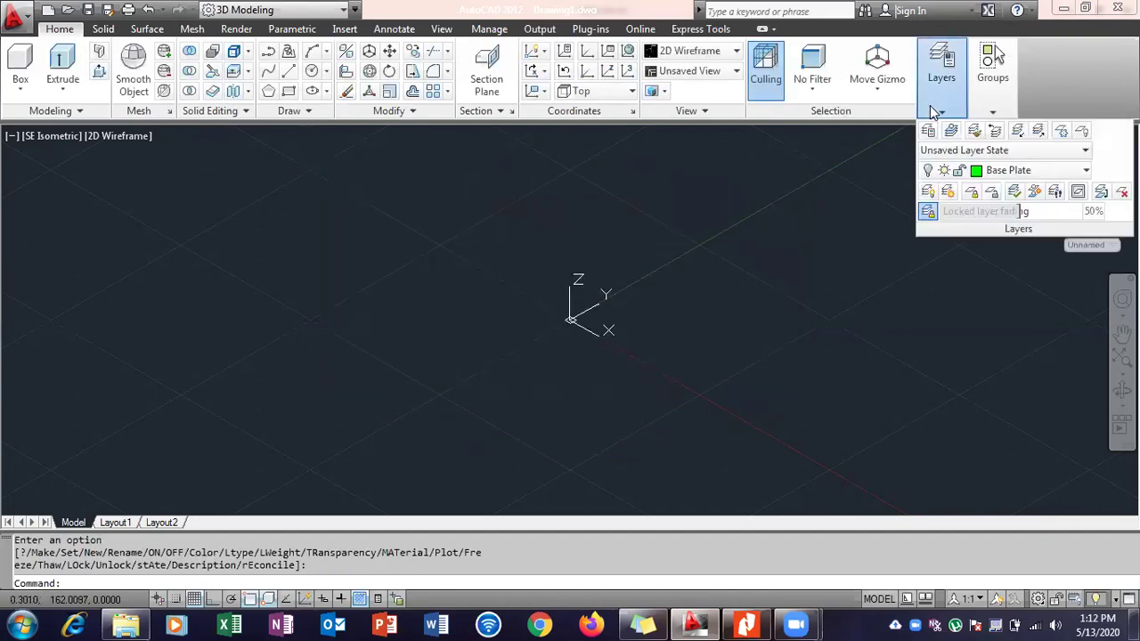
pyautogui.click(986, 177)
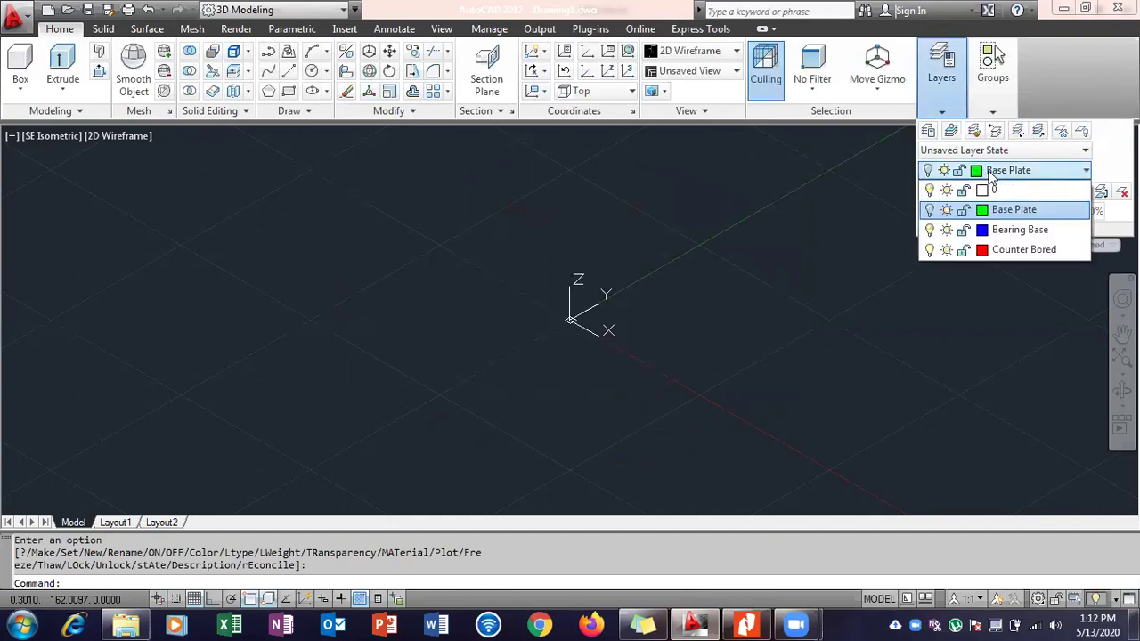
pyautogui.click(994, 229)
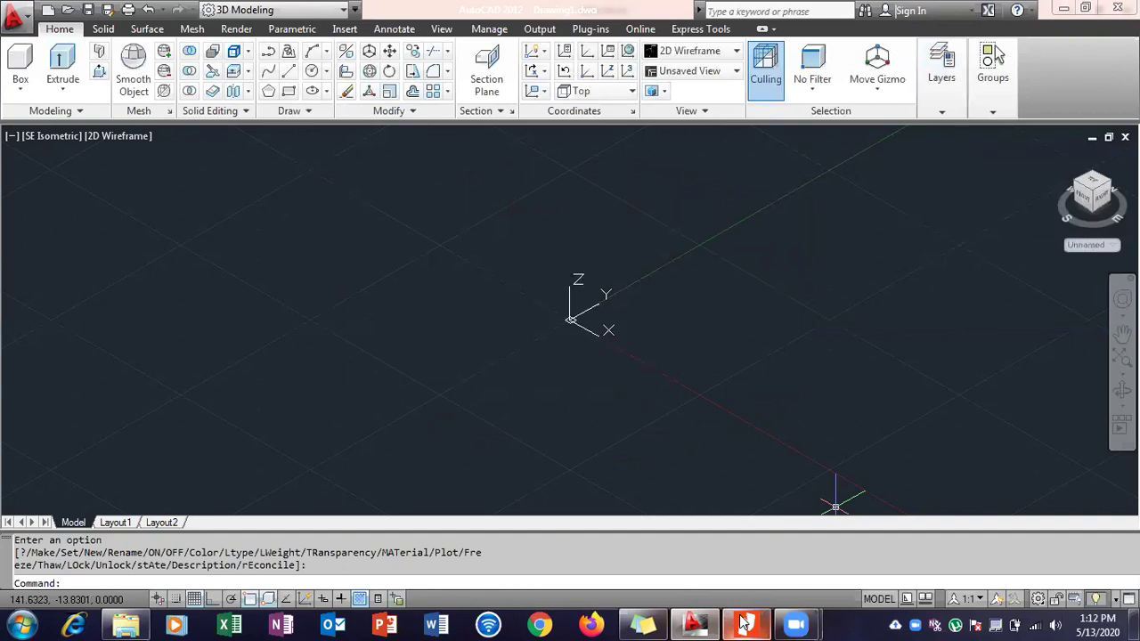
# Switch to Nitro Pro and examine the Bearing Base sketch dimensions and the tangent-line, trim and extrude instructions.
pyautogui.moveTo(744, 623)
pyautogui.click(751, 509)
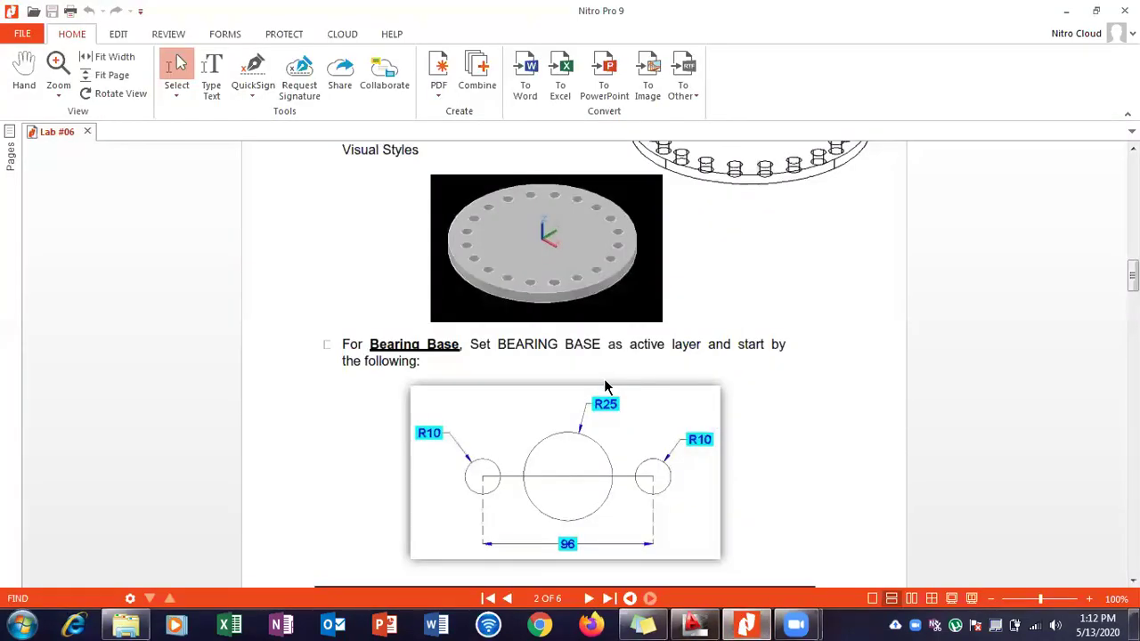
pyautogui.scroll(-3, 604, 387)
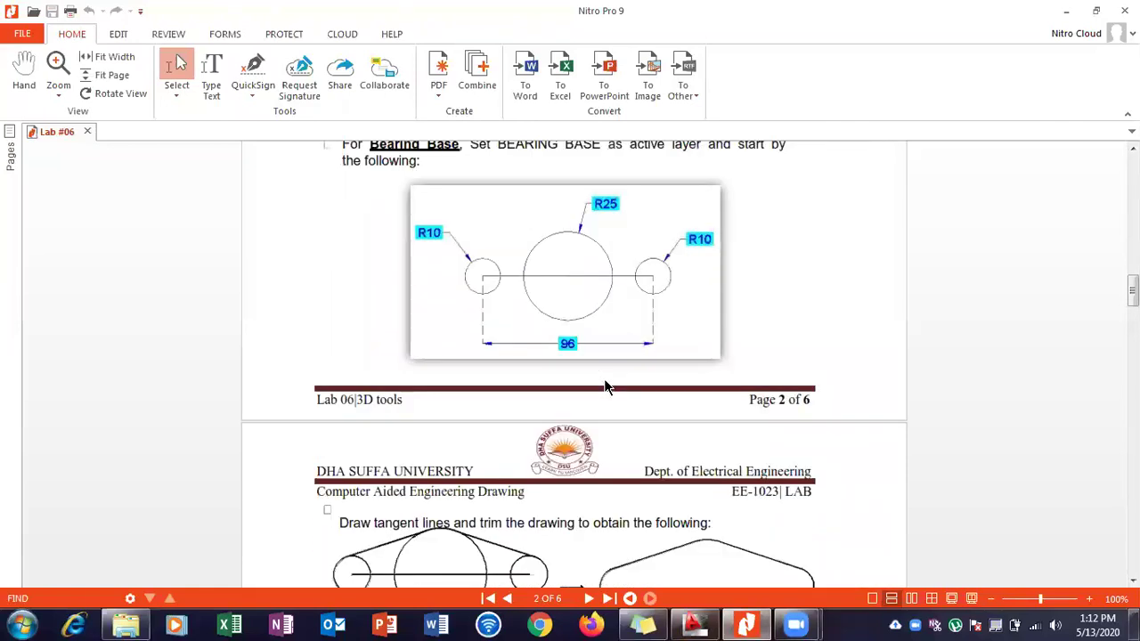
pyautogui.scroll(2, 604, 387)
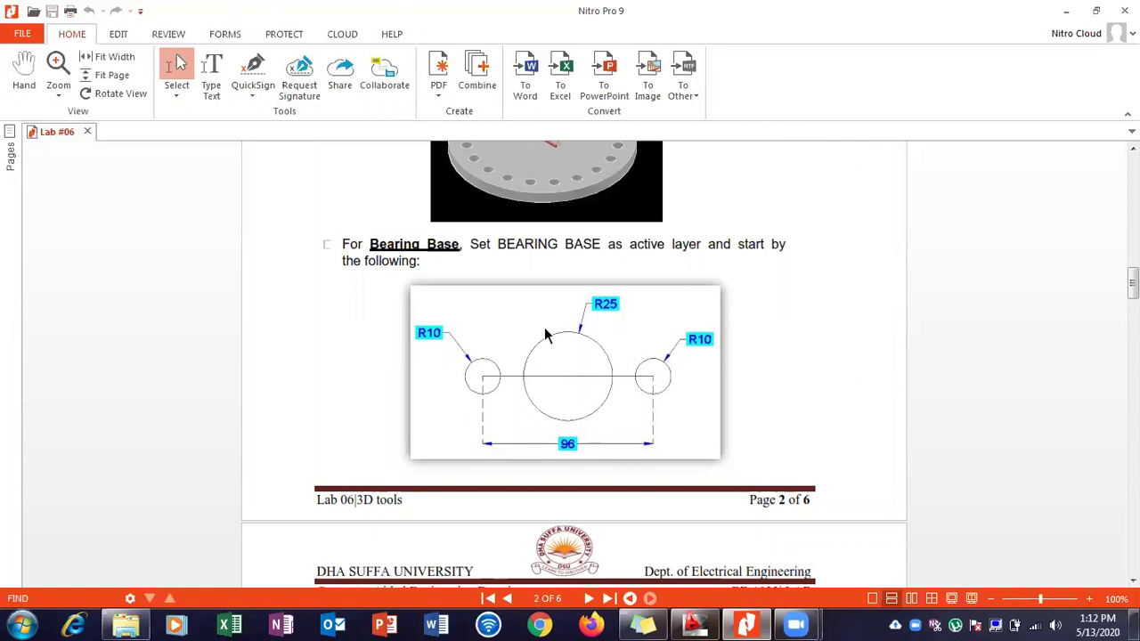
pyautogui.scroll(-6, 560, 348)
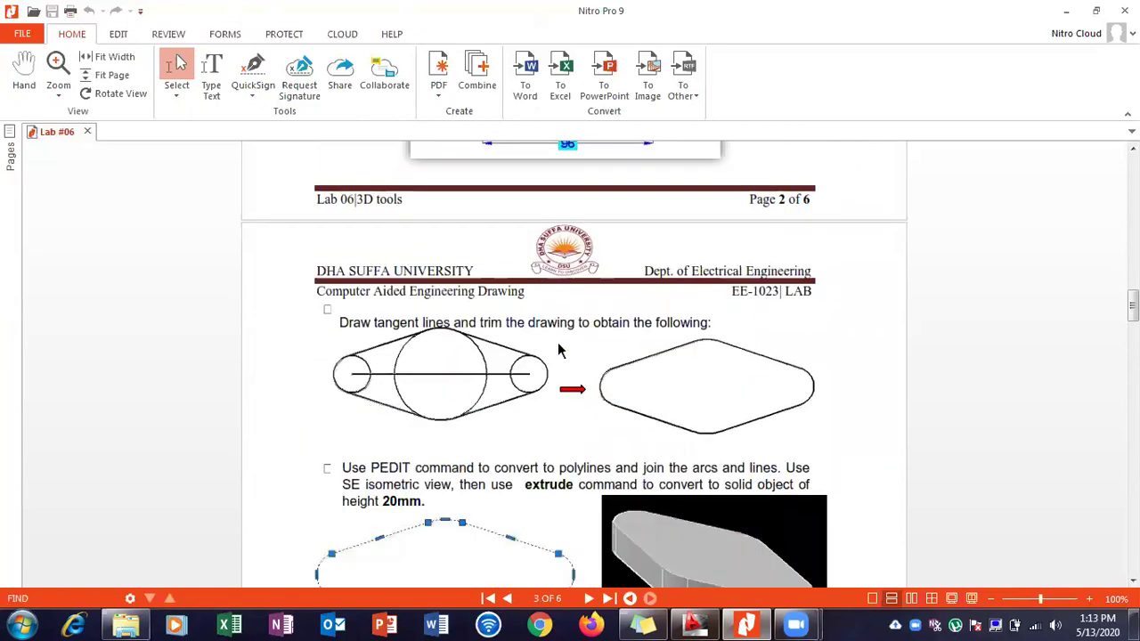
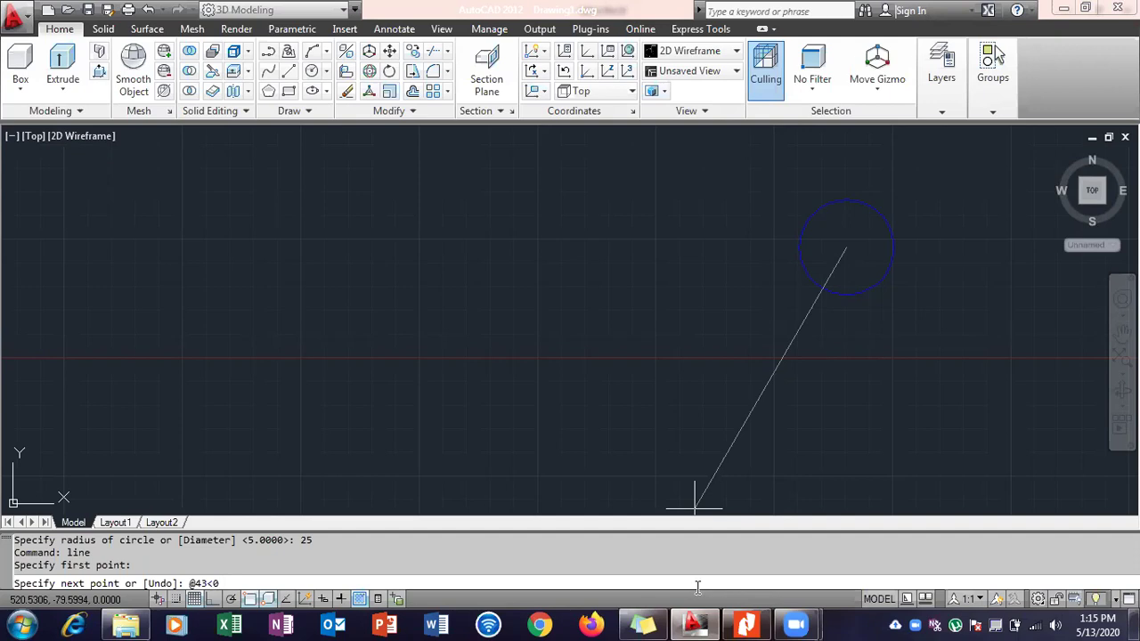
# Finish the 43-unit line at 0° from the large circle's centre, and draw a circle of radius 10 centred on its free end.
pyautogui.press('Escape')
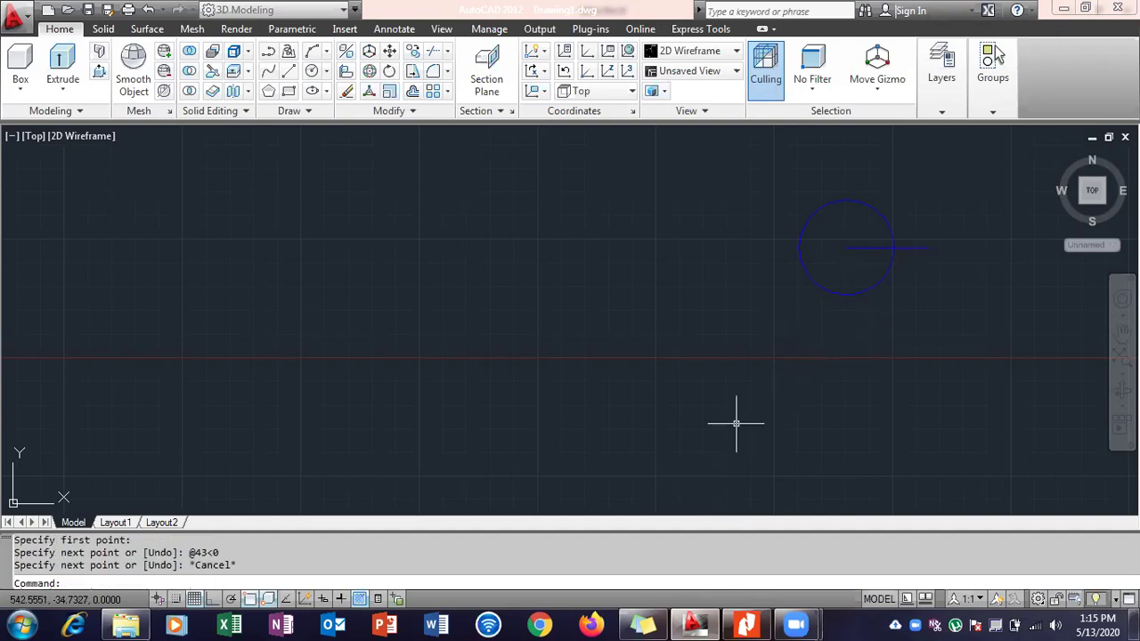
pyautogui.write('circ')
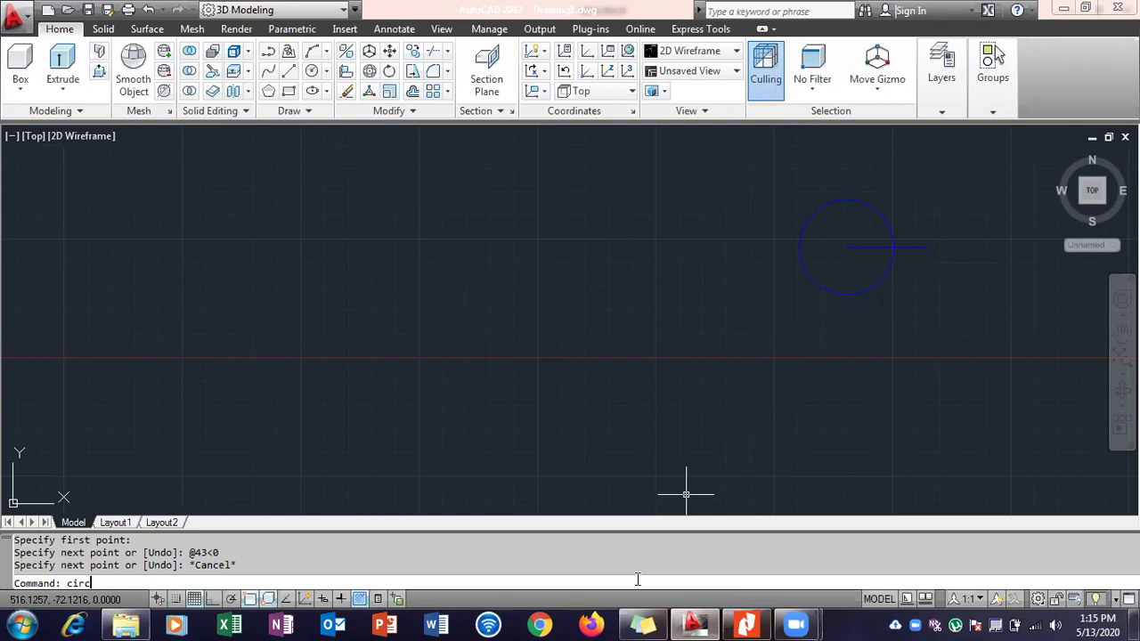
pyautogui.write('le')
pyautogui.press('Return')
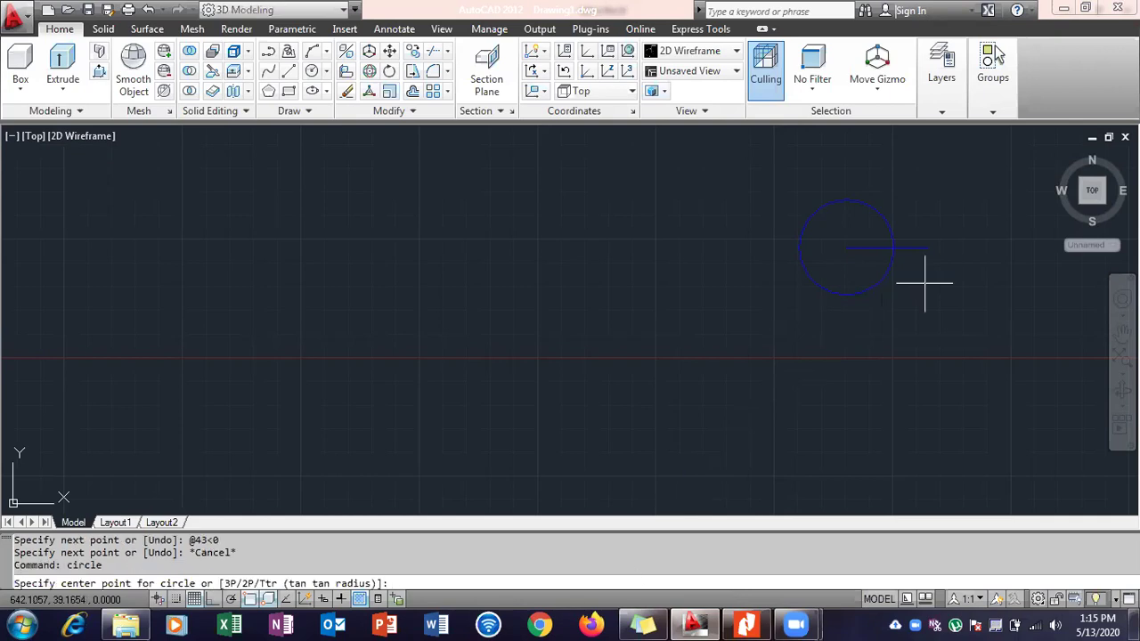
pyautogui.click(927, 248)
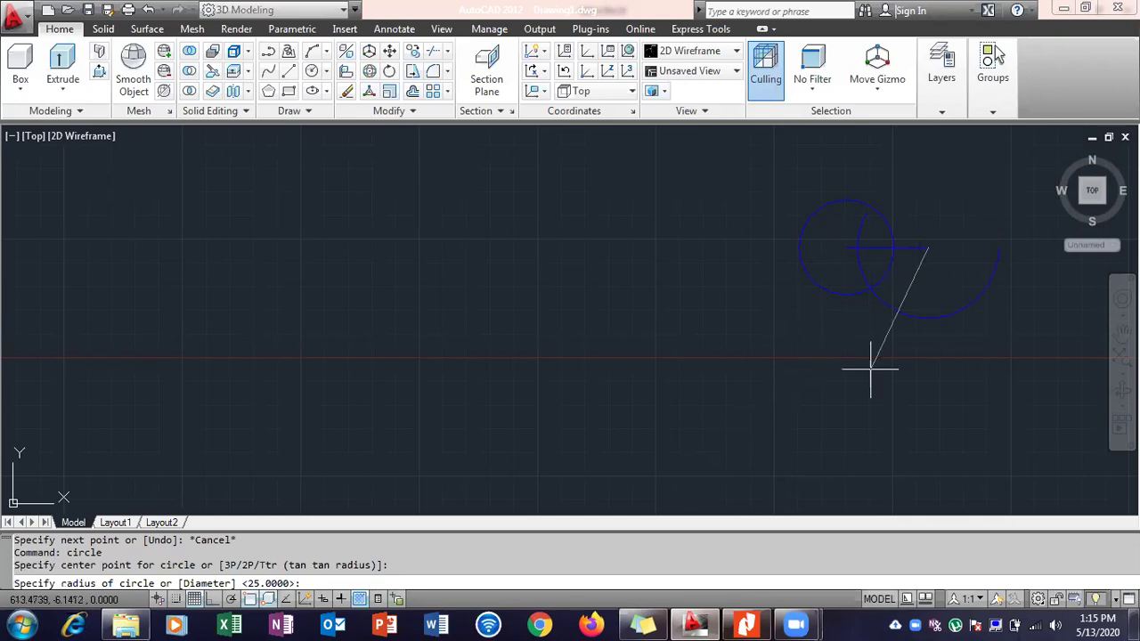
pyautogui.hotkey('alt', 'Tab')
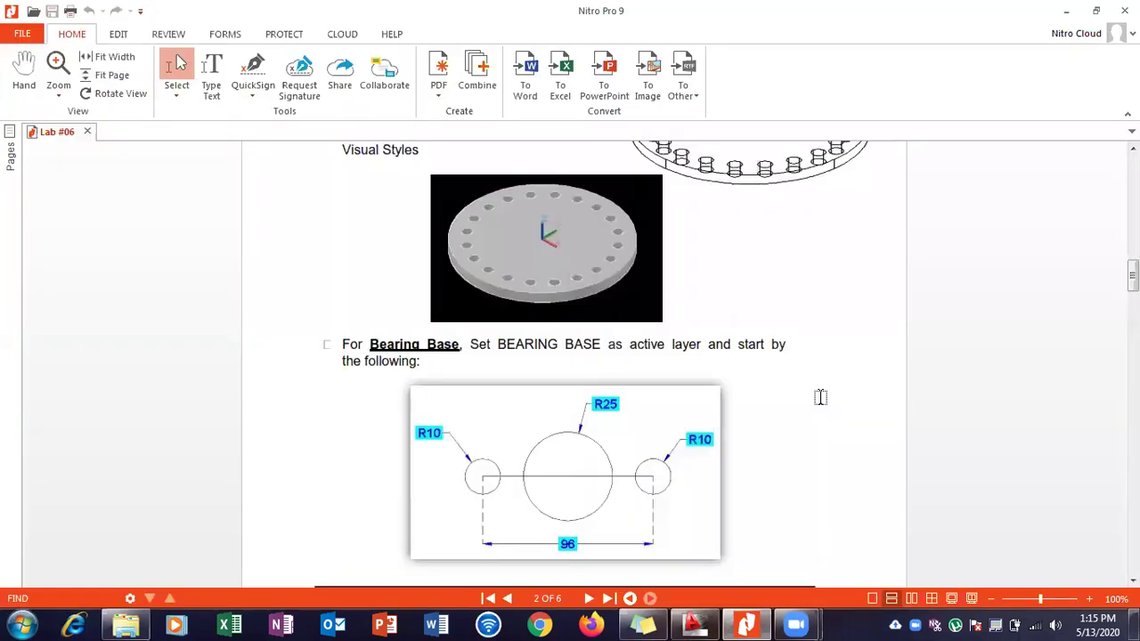
pyautogui.hotkey('alt', 'Tab')
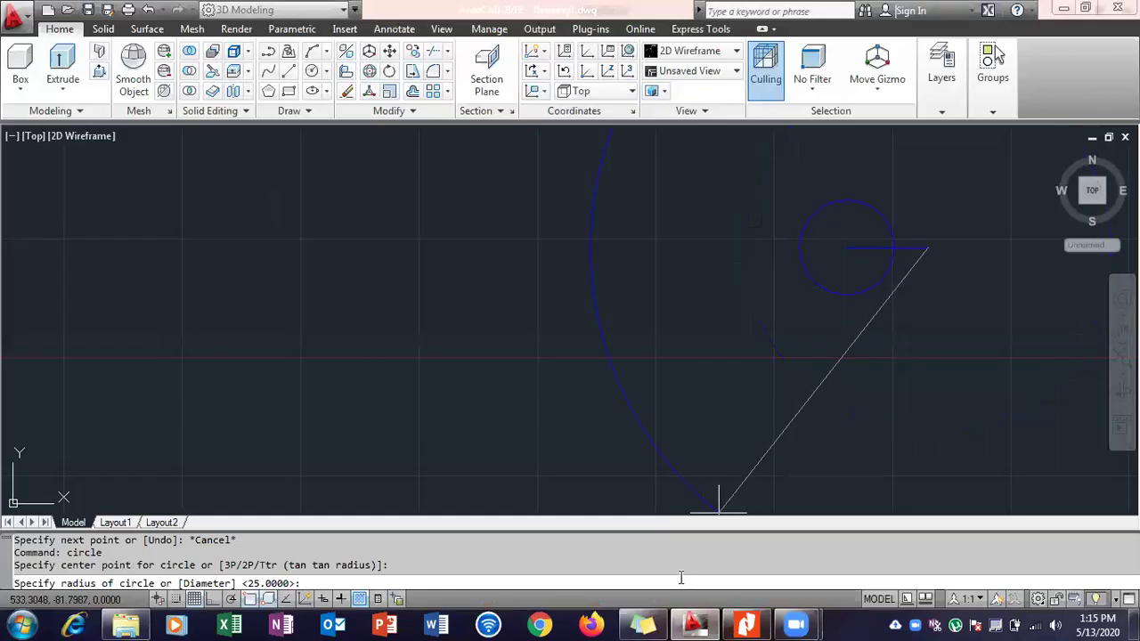
pyautogui.write('10')
pyautogui.press('Return')
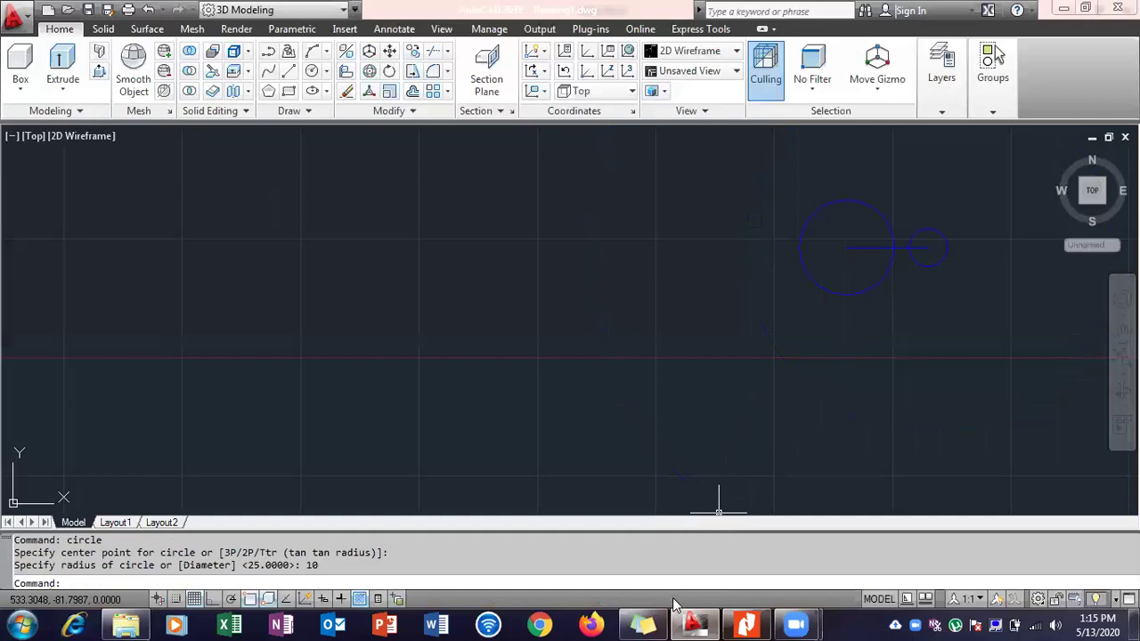
# Draw a line from the large circle's centre, 43 units long at 180°.
pyautogui.write('cir')
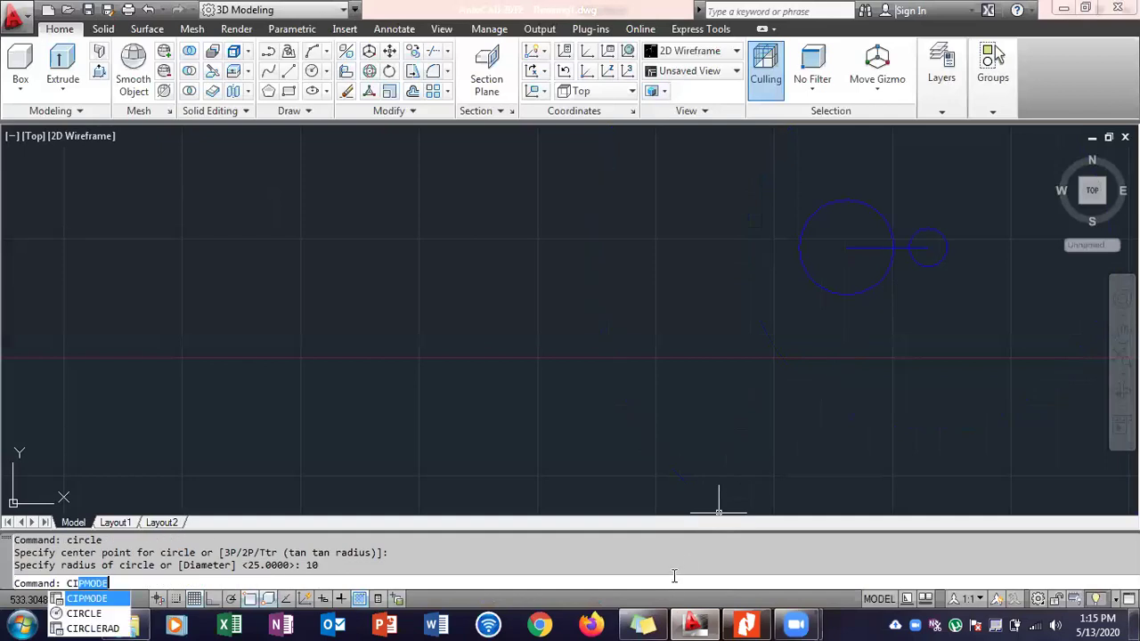
pyautogui.press('BackSpace')
pyautogui.press('BackSpace')
pyautogui.press('BackSpace')
pyautogui.write('line')
pyautogui.press('Return')
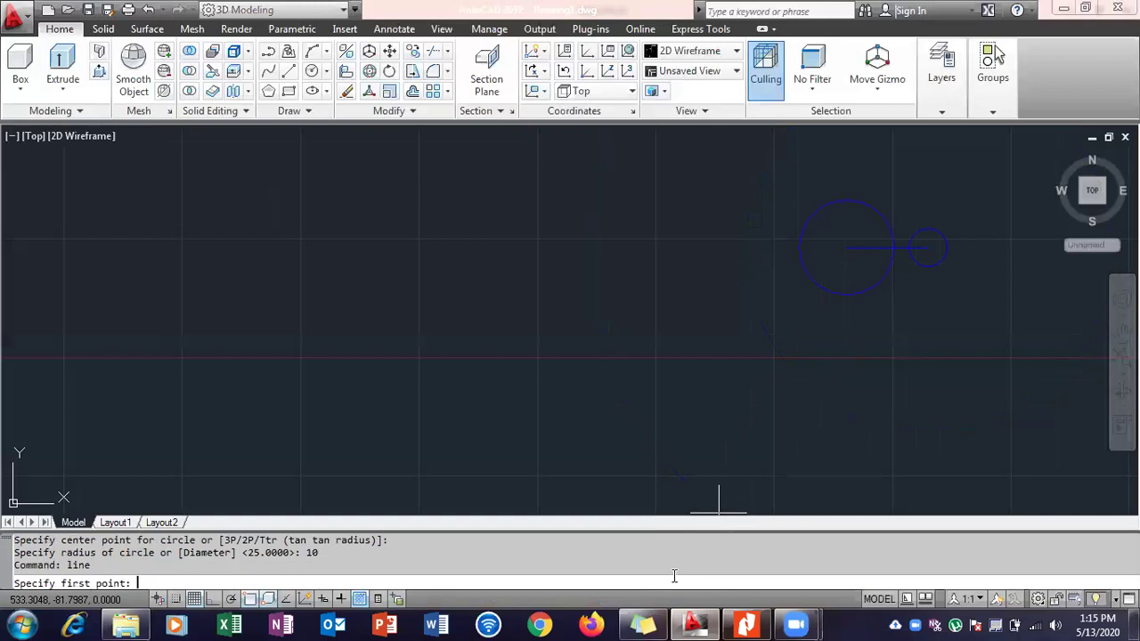
pyautogui.click(845, 247)
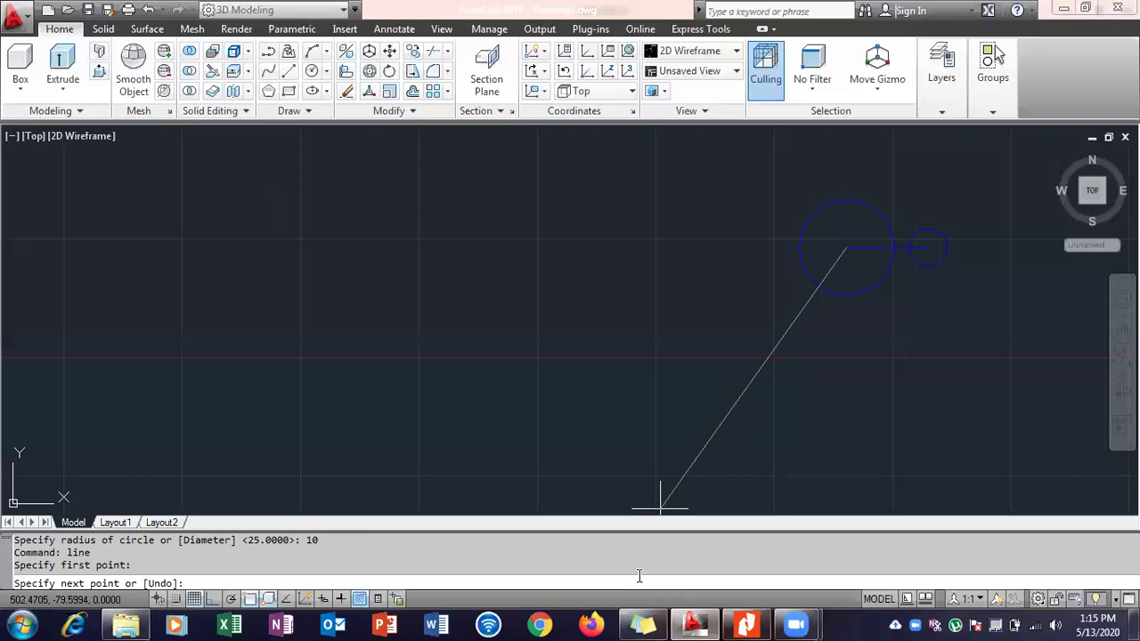
pyautogui.write('@43<180')
pyautogui.press('Return')
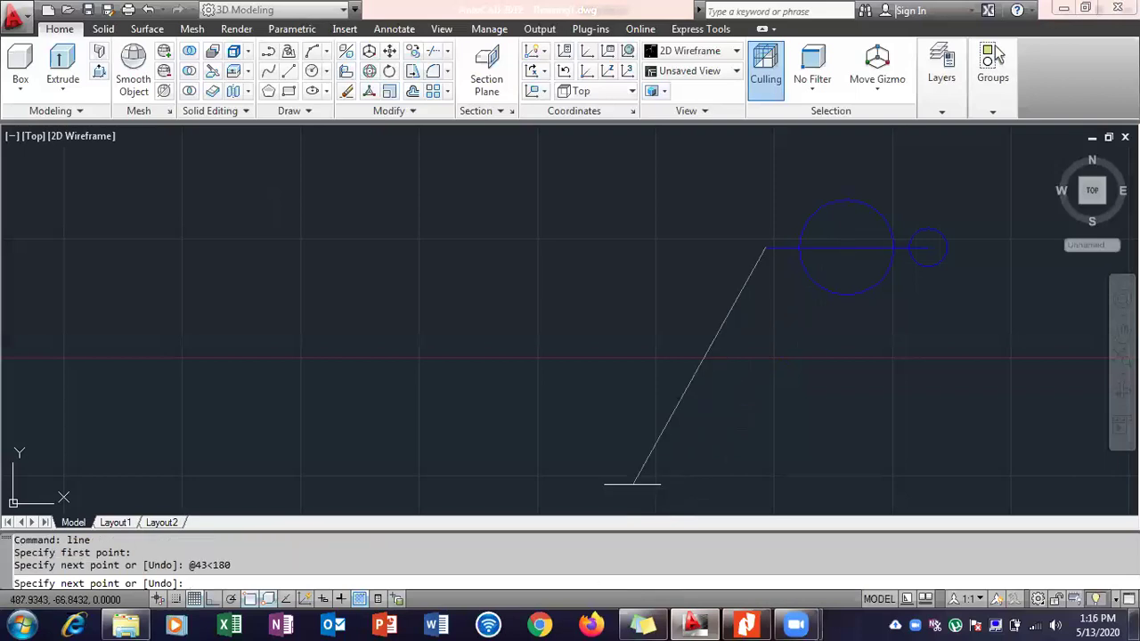
pyautogui.press('Escape')
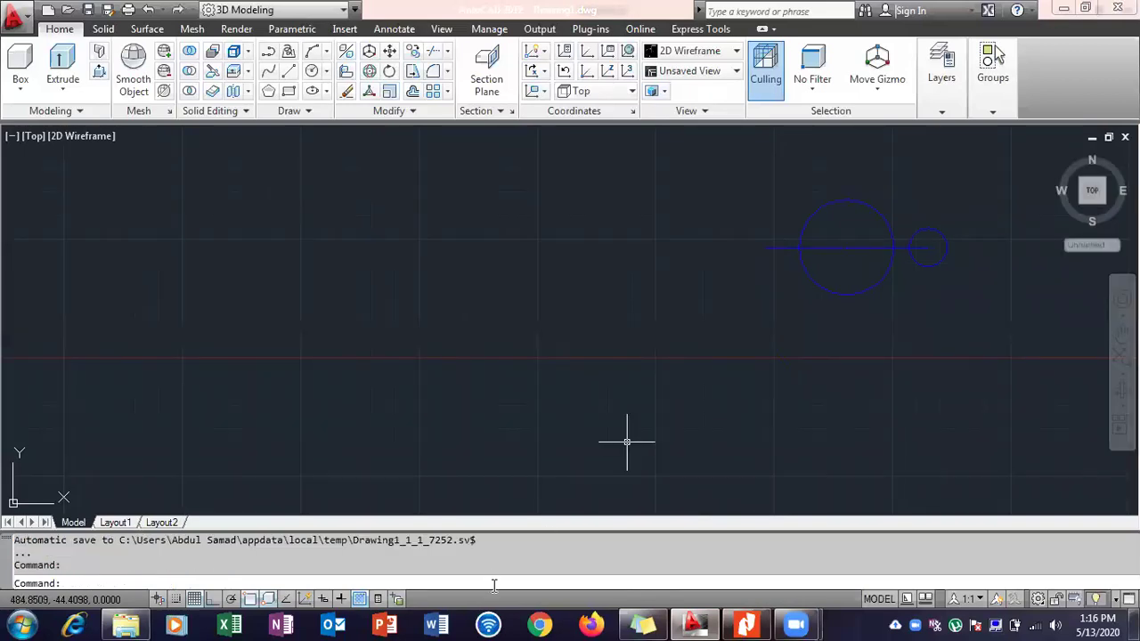
# Draw a circle of radius 10 centred on the free left end of the 180° line, checking the radius in the Nitro Pro lab sheet.
pyautogui.write('circl')
pyautogui.press('Return')
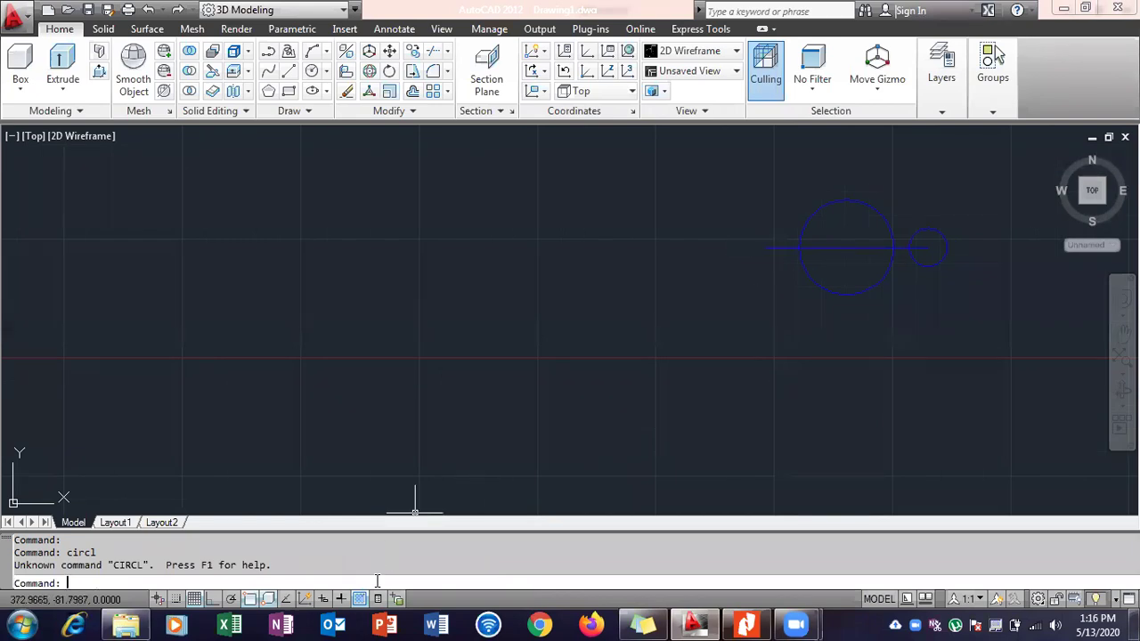
pyautogui.write('c')
pyautogui.press('Return')
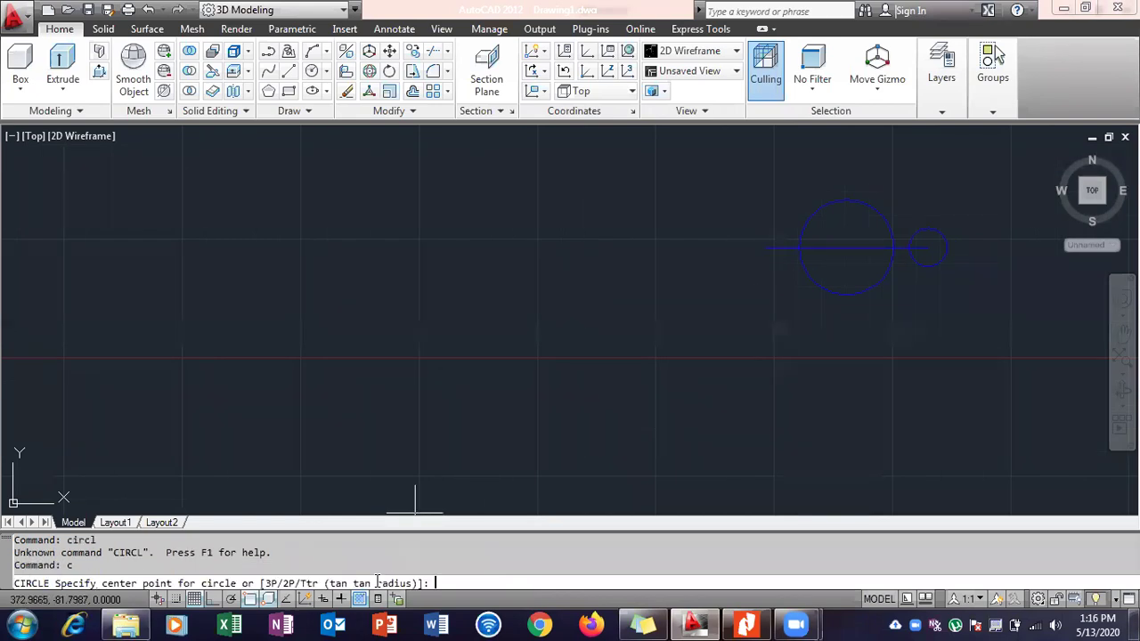
pyautogui.click(764, 247)
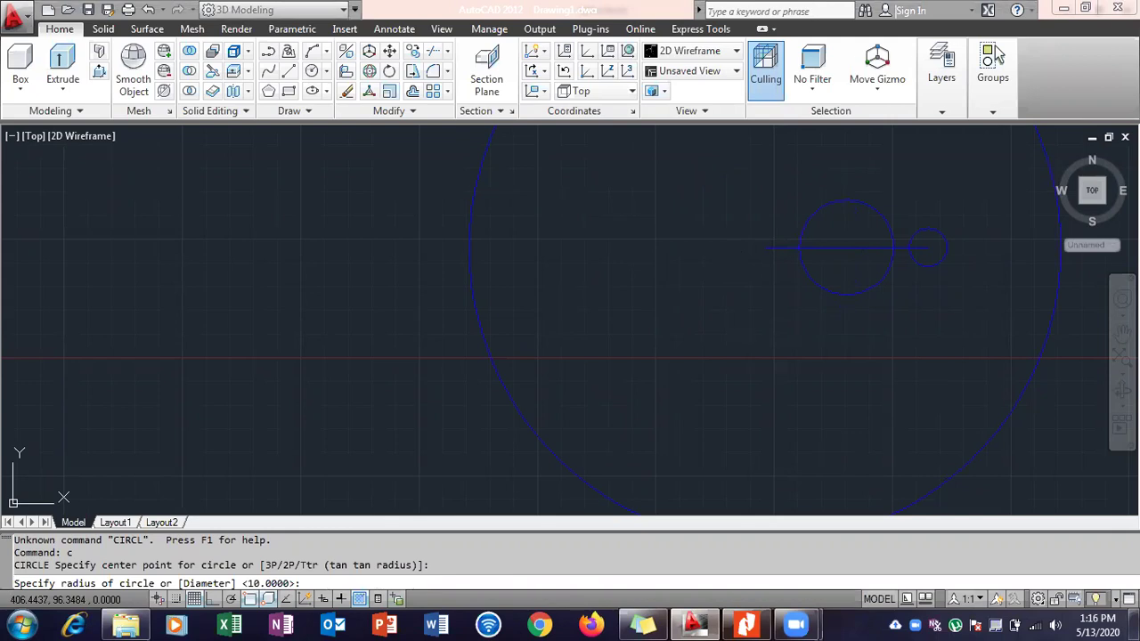
pyautogui.hotkey('alt', 'Tab')
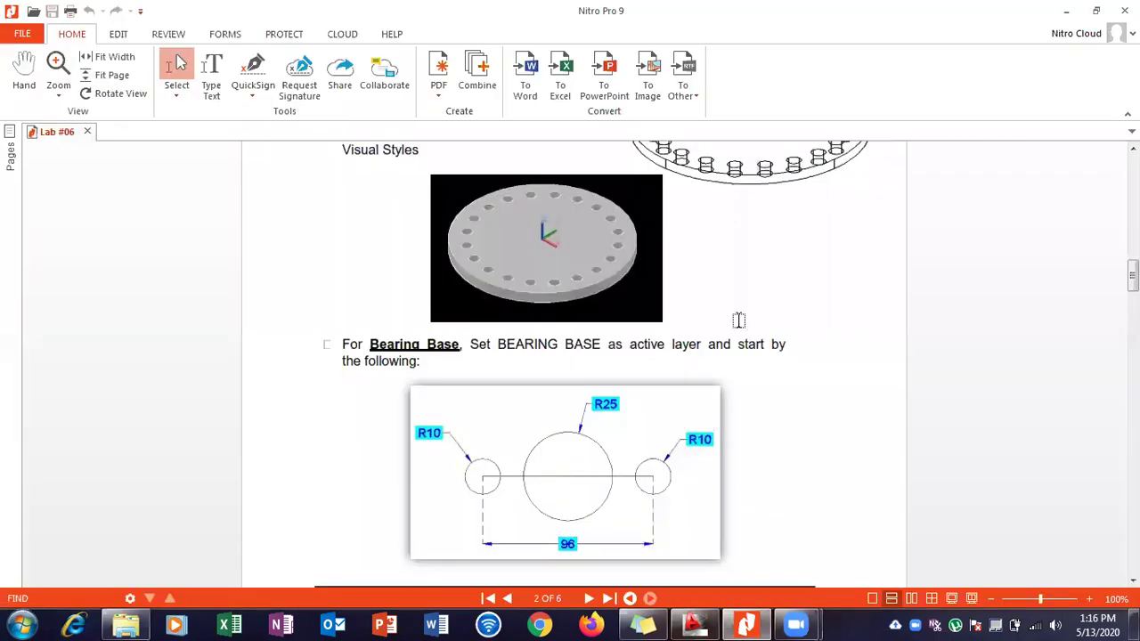
pyautogui.hotkey('alt', 'Tab')
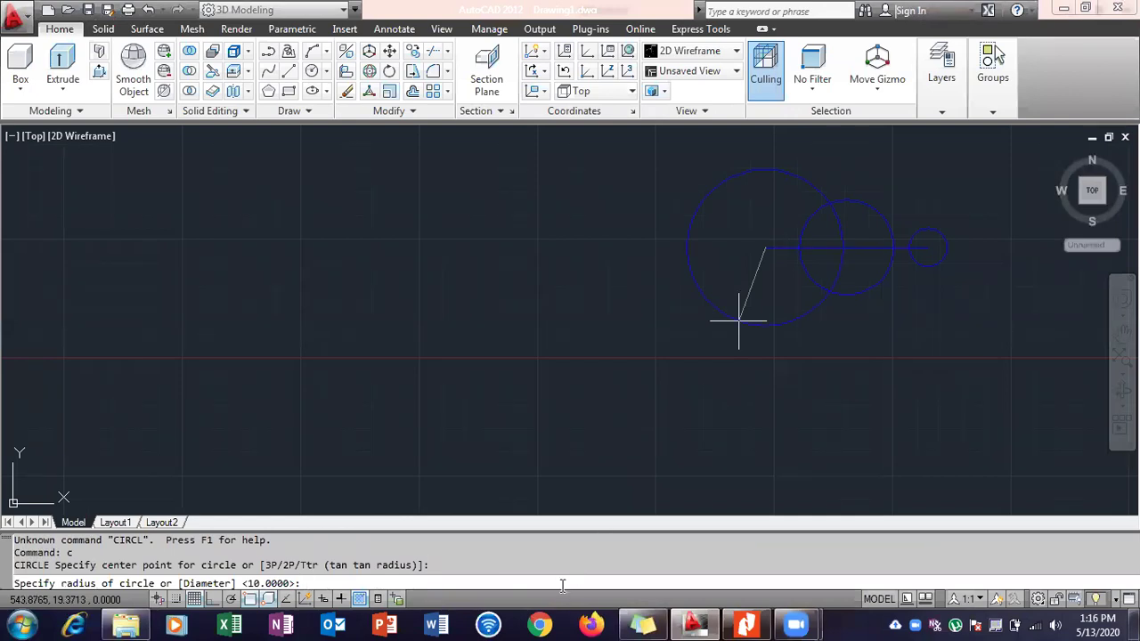
pyautogui.write('10')
pyautogui.press('Return')
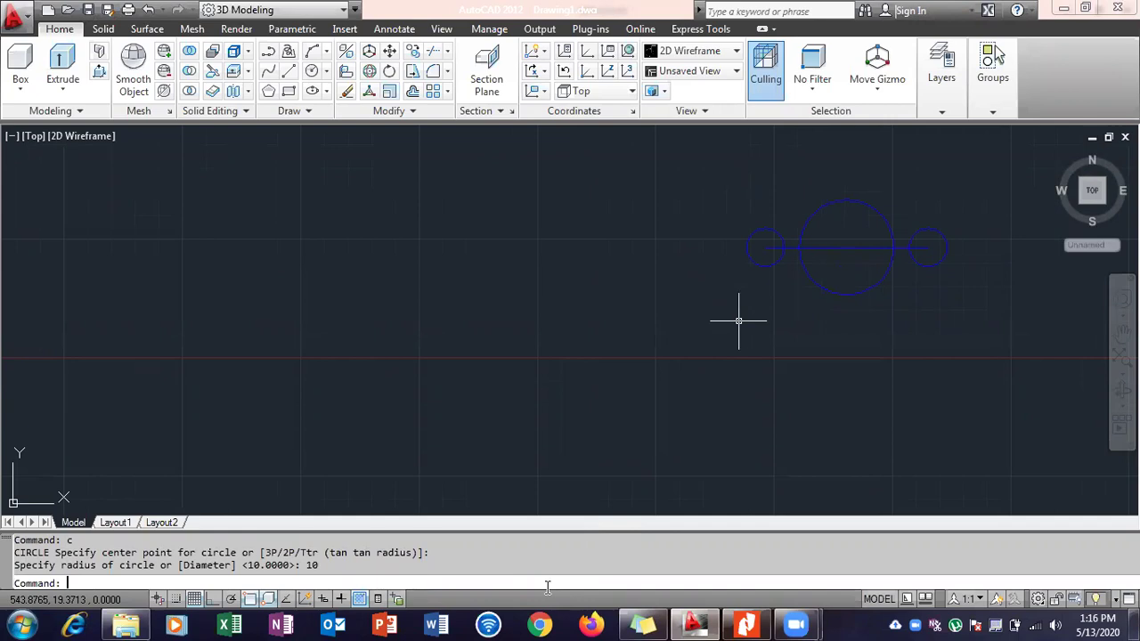
# Check the tangent-line figure in Nitro Pro, and draw a line tangent to the tops of the left small circle and the large circle.
pyautogui.hotkey('alt', 'Tab')
pyautogui.scroll(-10, 547, 520)
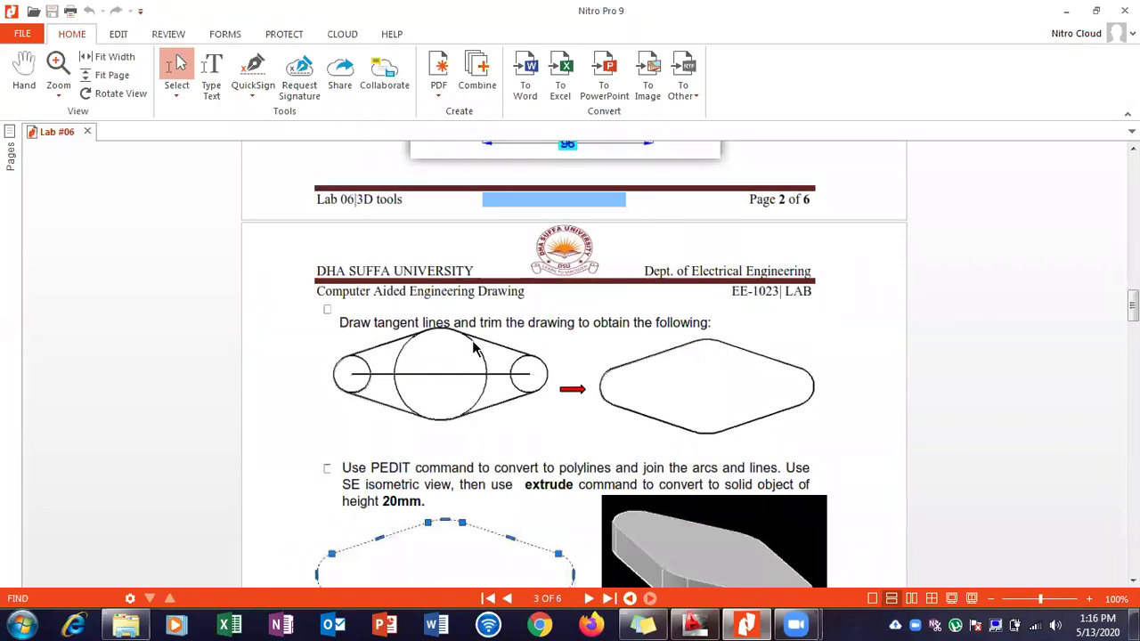
pyautogui.hotkey('alt', 'Tab')
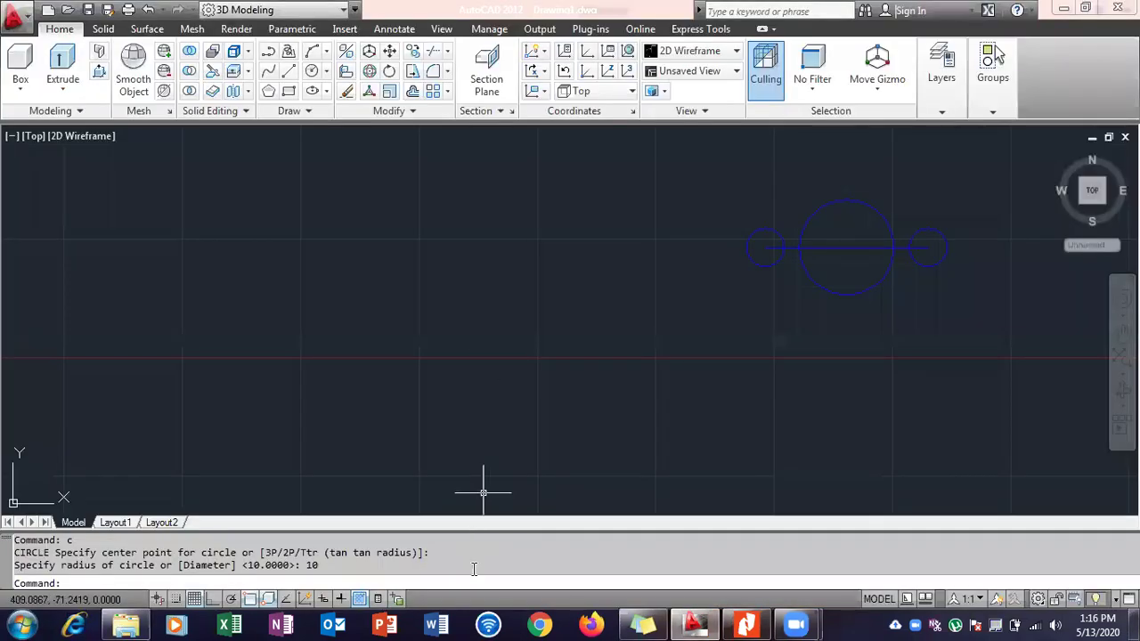
pyautogui.write('line')
pyautogui.press('Return')
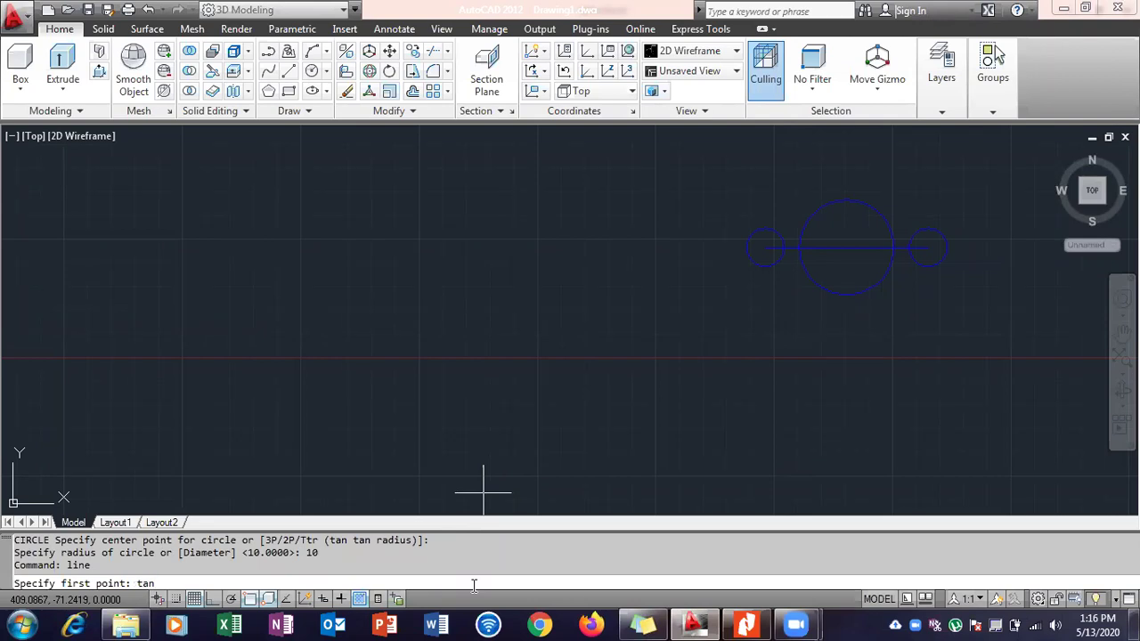
pyautogui.write('tan')
pyautogui.press('Return')
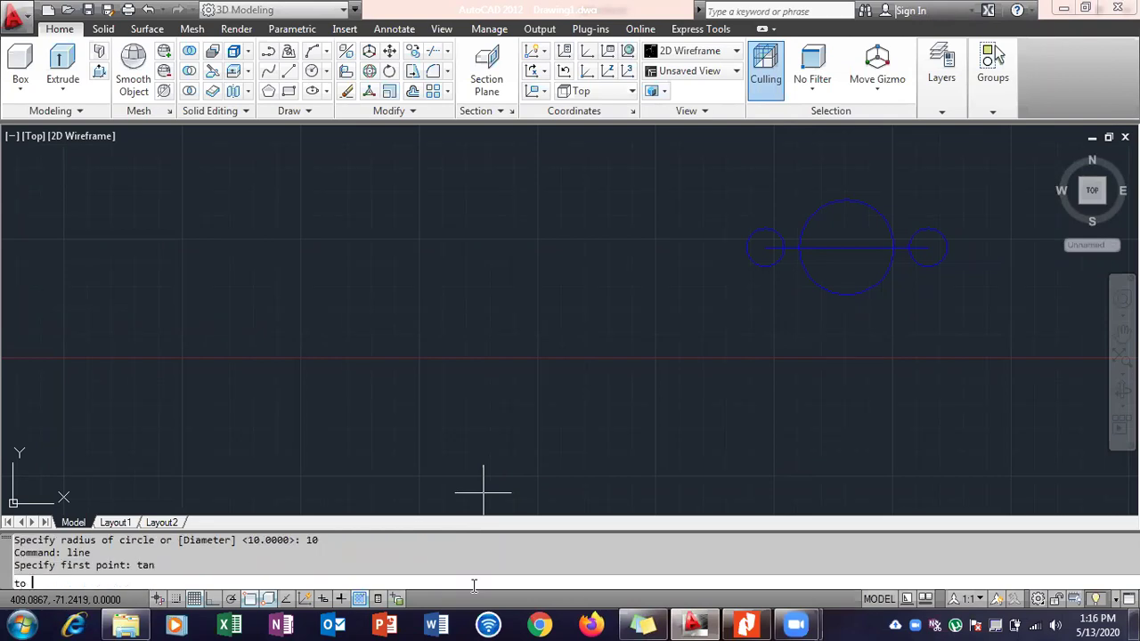
pyautogui.click(763, 239)
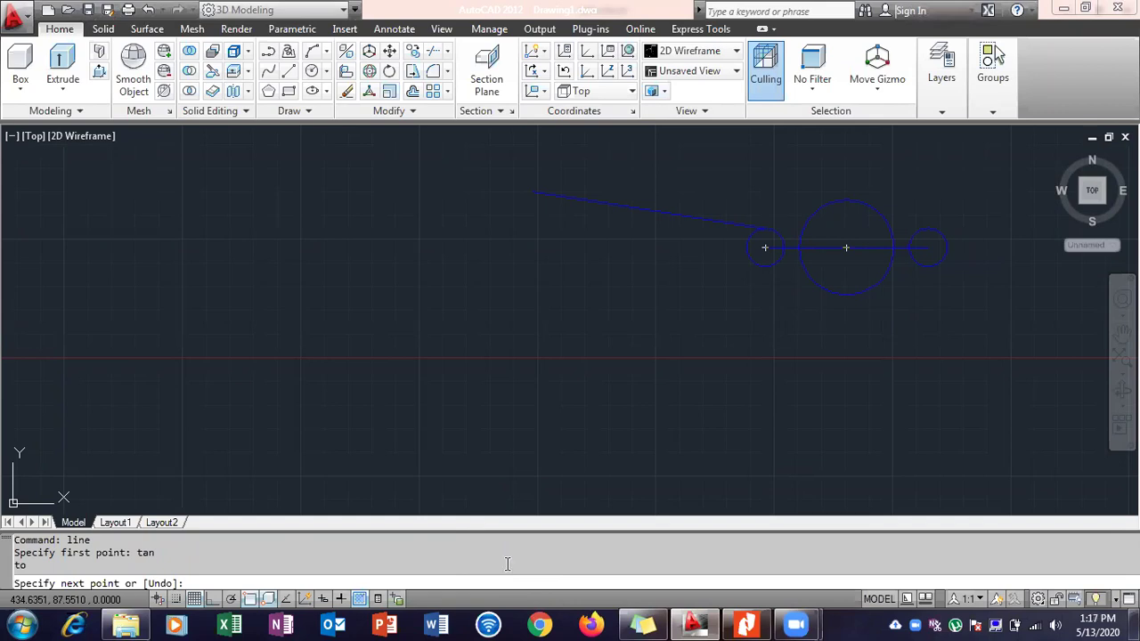
pyautogui.write('tan')
pyautogui.press('Return')
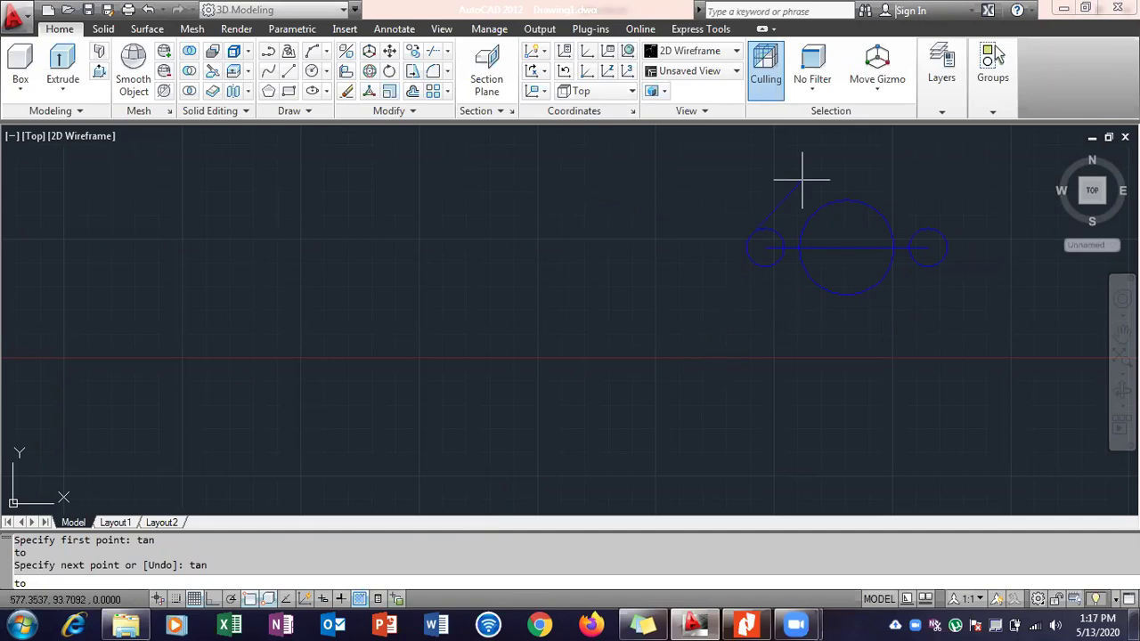
pyautogui.click(844, 196)
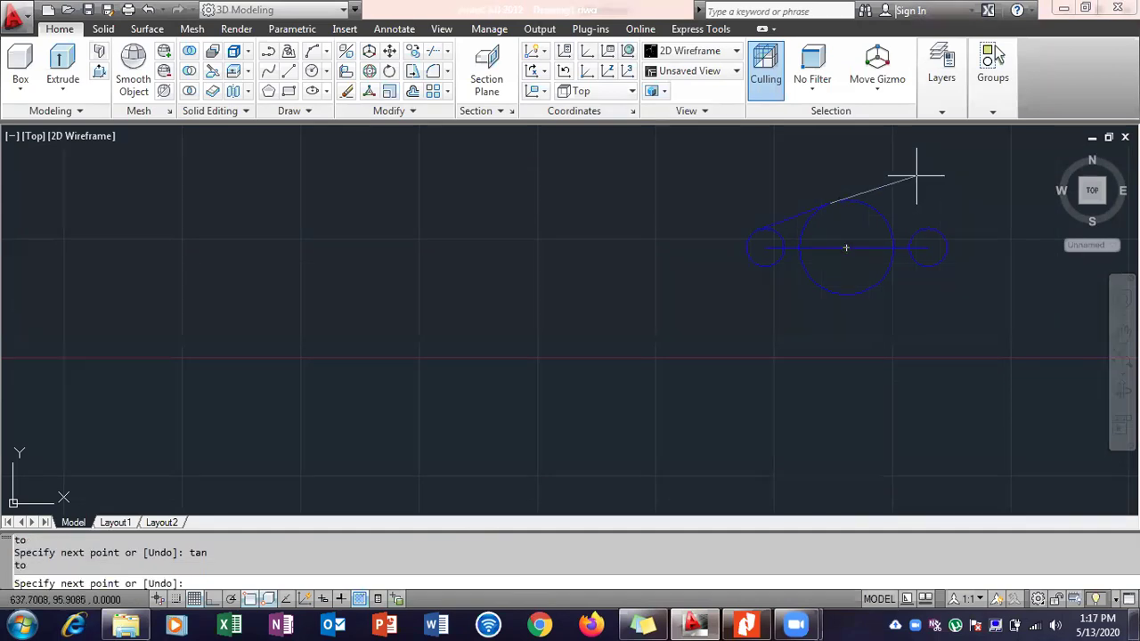
pyautogui.press('Escape')
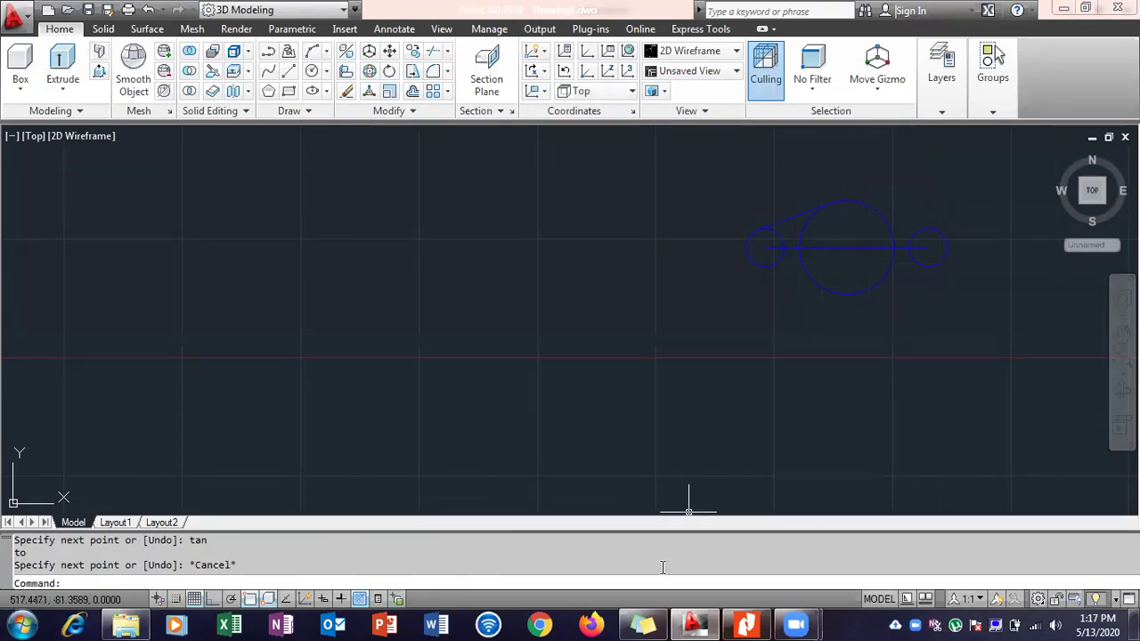
# Draw a line tangent to the upper sides of the right small circle and the large circle.
pyautogui.write('line')
pyautogui.press('Return')
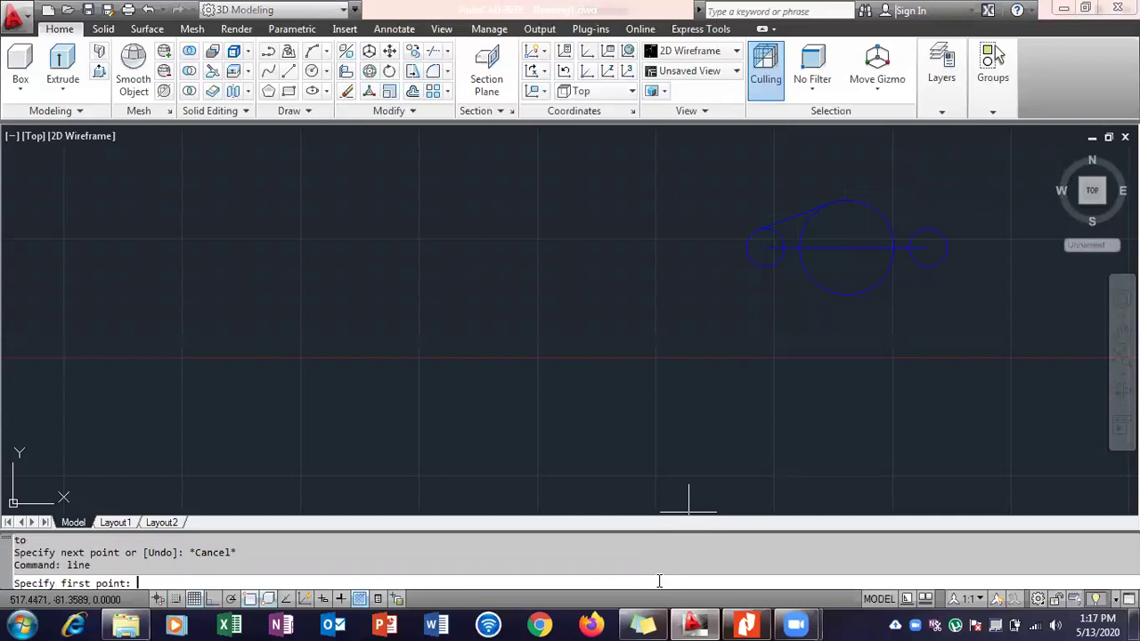
pyautogui.write('ta')
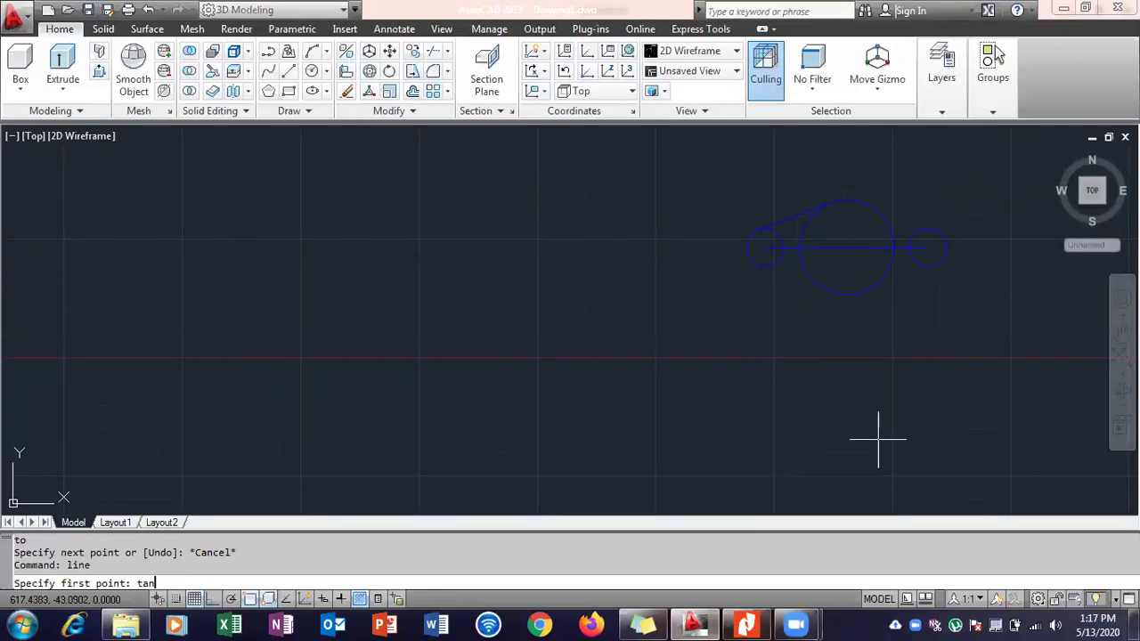
pyautogui.write('n')
pyautogui.press('Return')
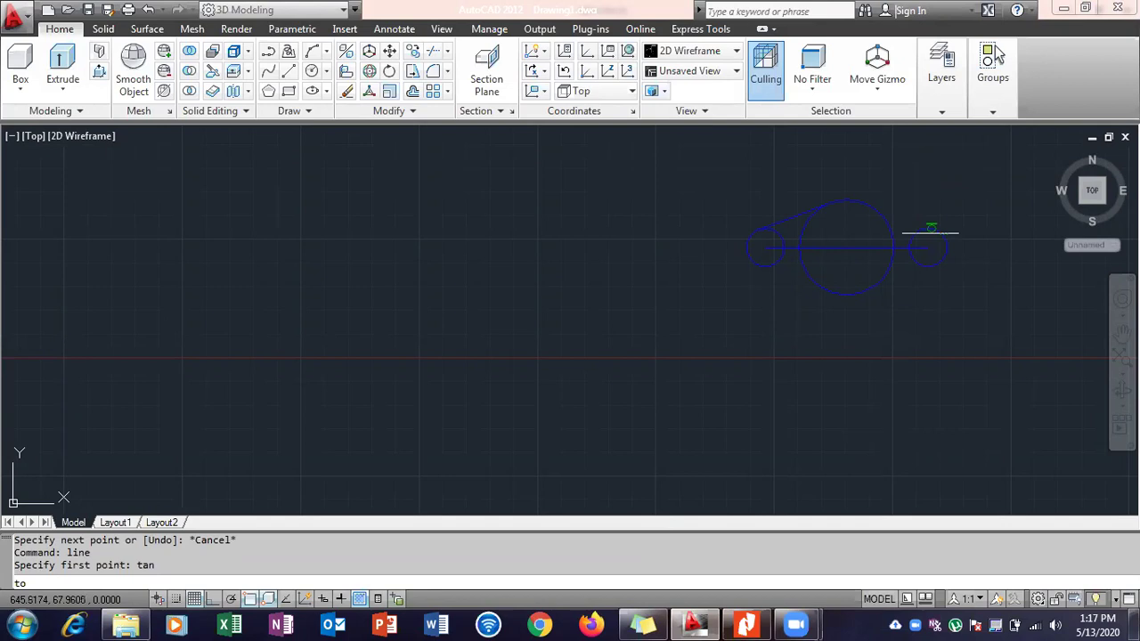
pyautogui.click(930, 233)
pyautogui.write('tan')
pyautogui.press('Return')
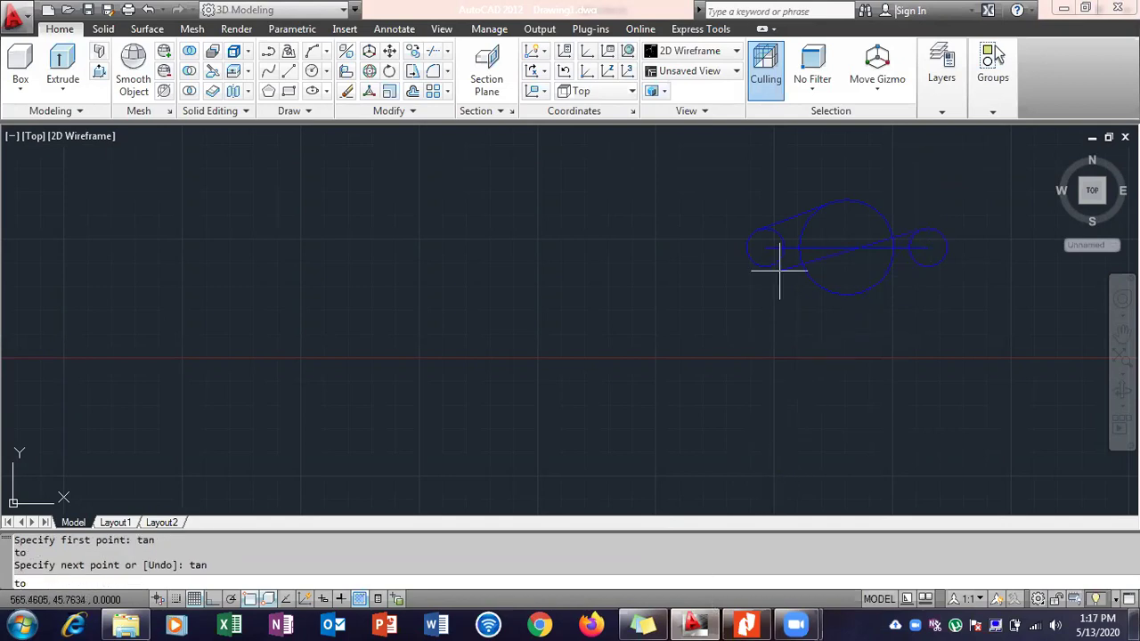
pyautogui.click(865, 196)
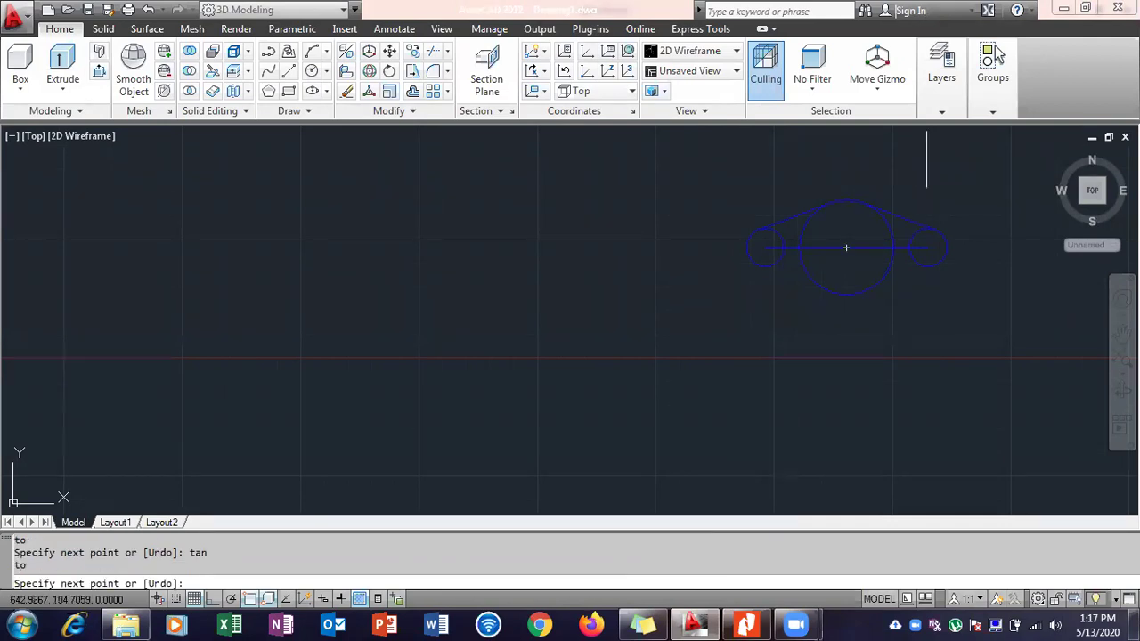
pyautogui.press('Escape')
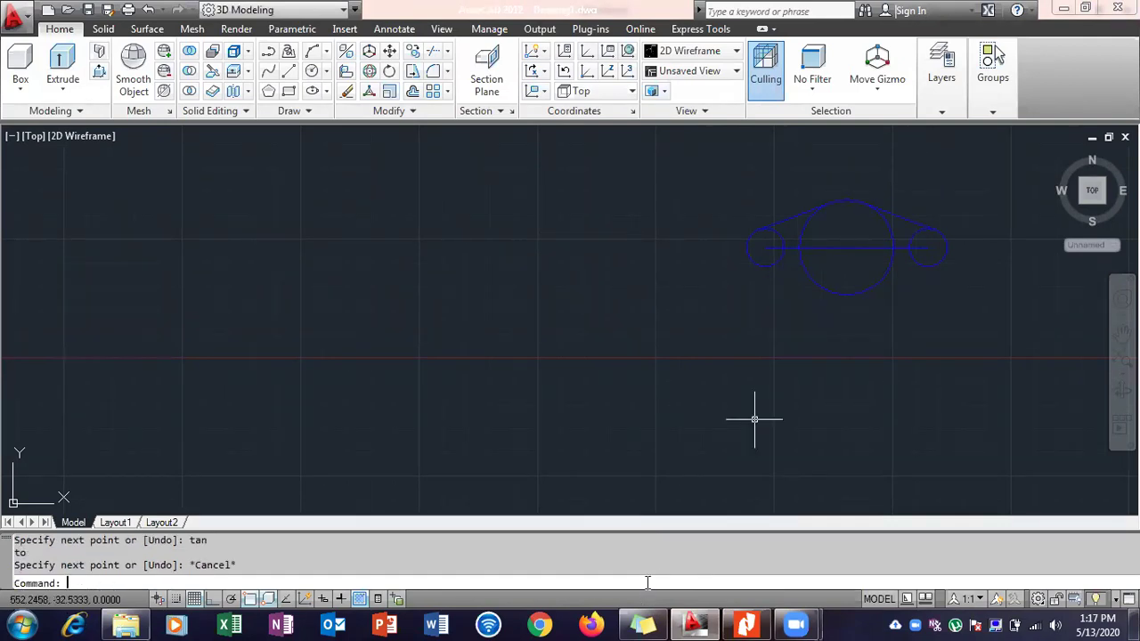
# Draw a line tangent to the undersides of the left small circle and the large circle.
pyautogui.write('line')
pyautogui.press('Return')
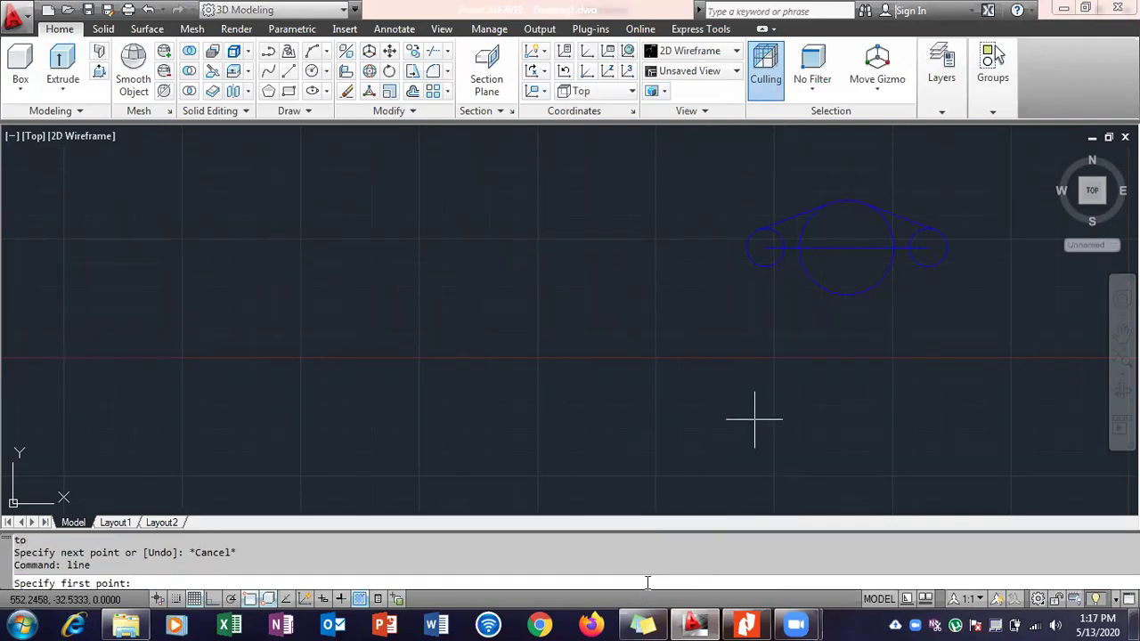
pyautogui.write('tan')
pyautogui.press('Return')
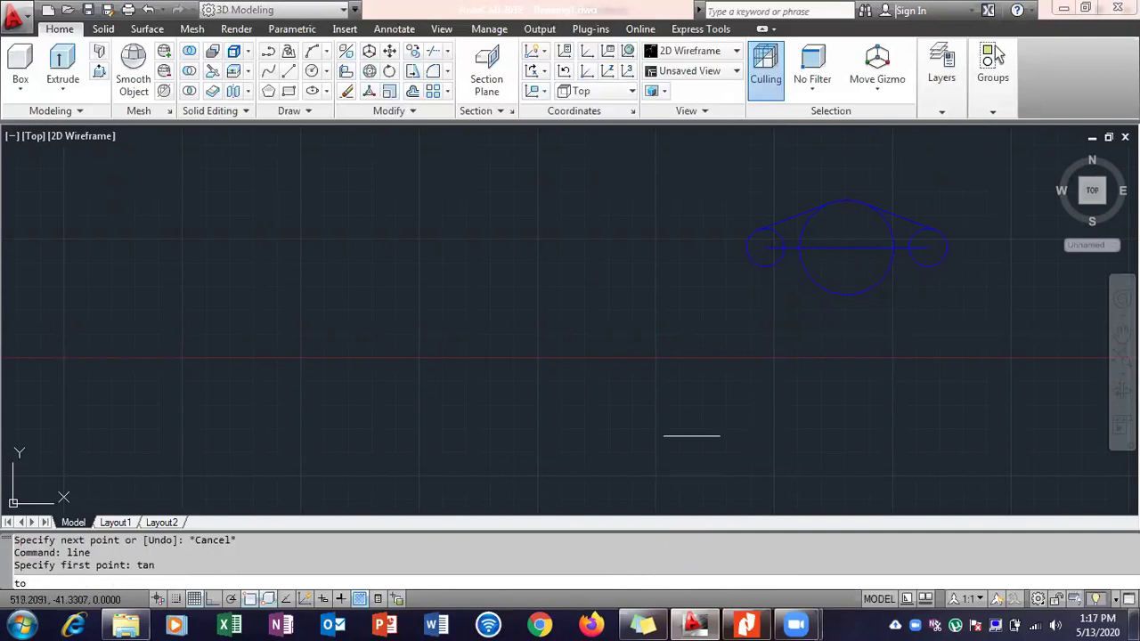
pyautogui.click(766, 272)
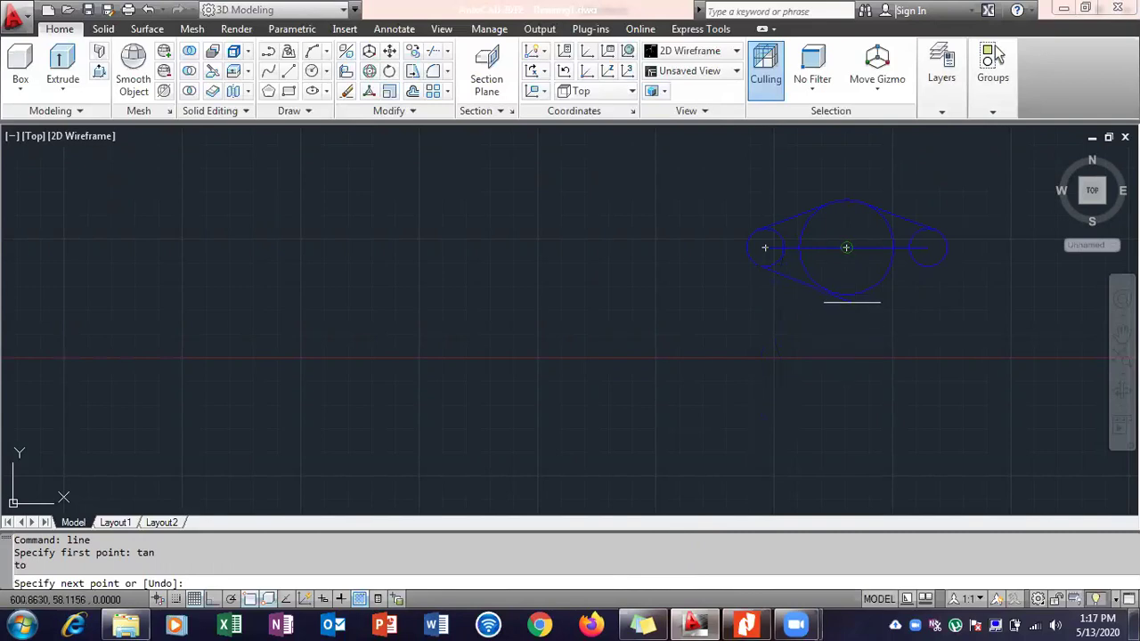
pyautogui.write('tan')
pyautogui.press('Return')
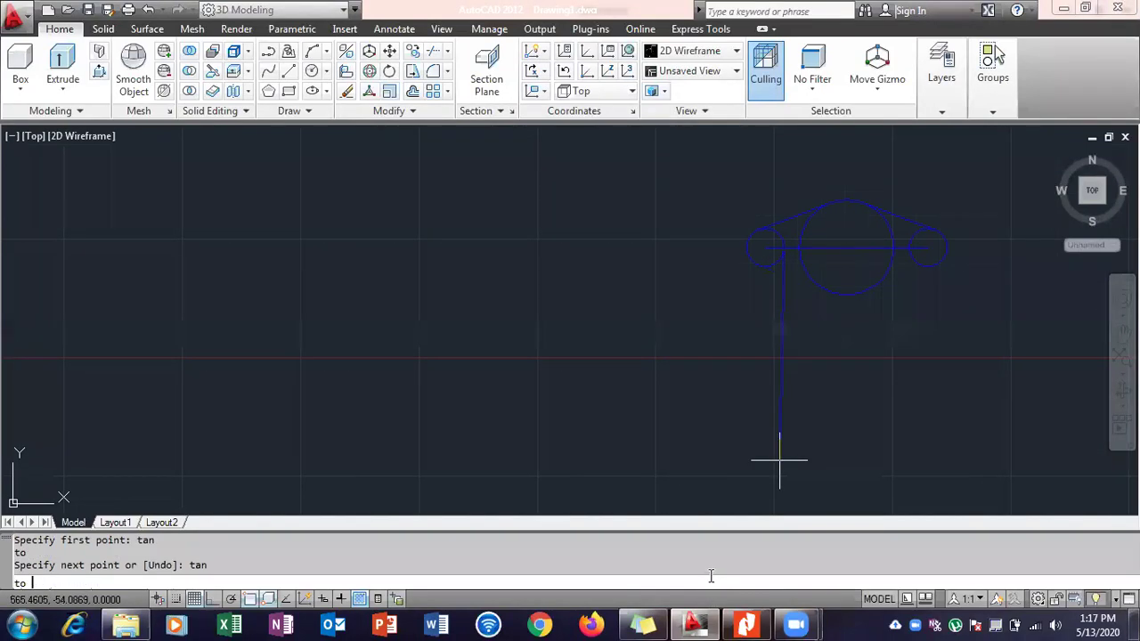
pyautogui.click(853, 298)
pyautogui.press('Escape')
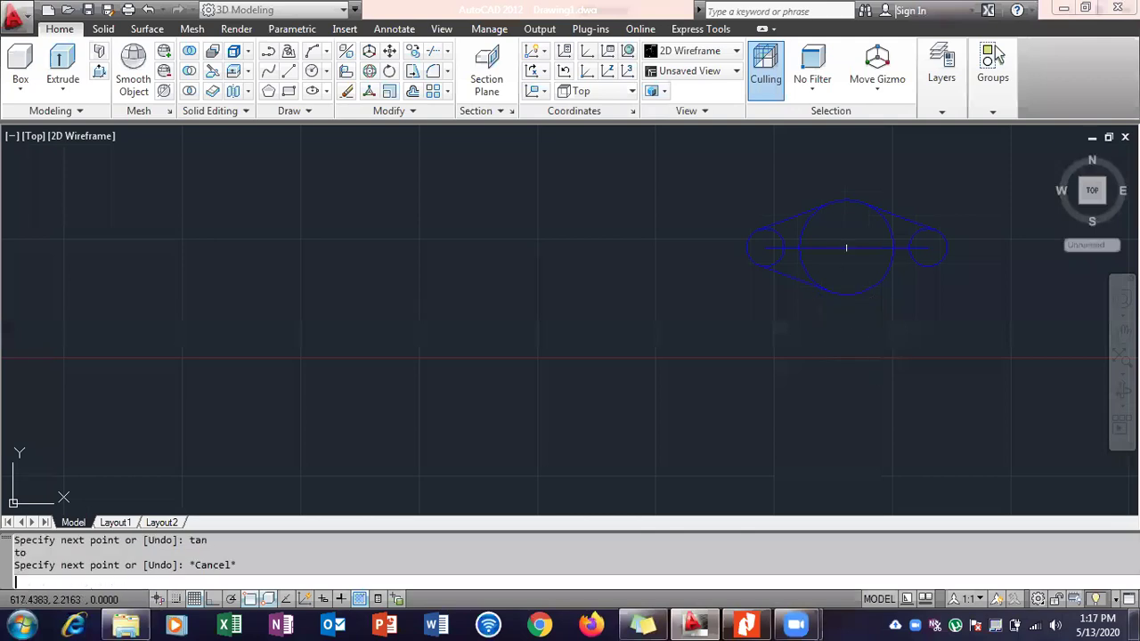
# Draw a line tangent to the undersides of the right small circle and the large circle.
pyautogui.write('line')
pyautogui.press('Return')
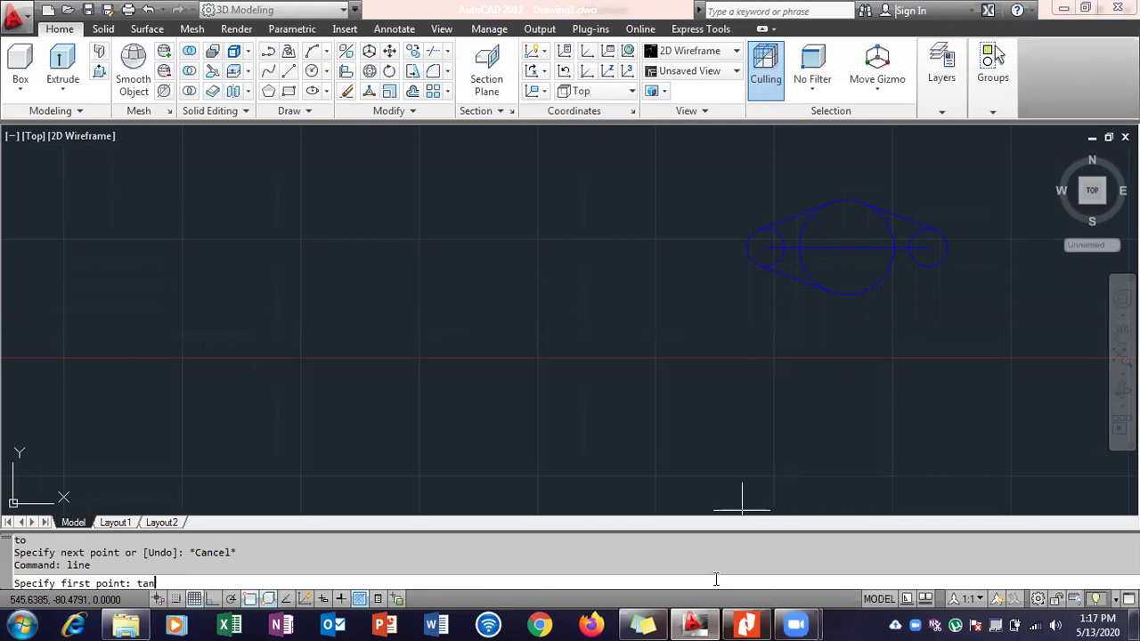
pyautogui.write('tan')
pyautogui.press('Return')
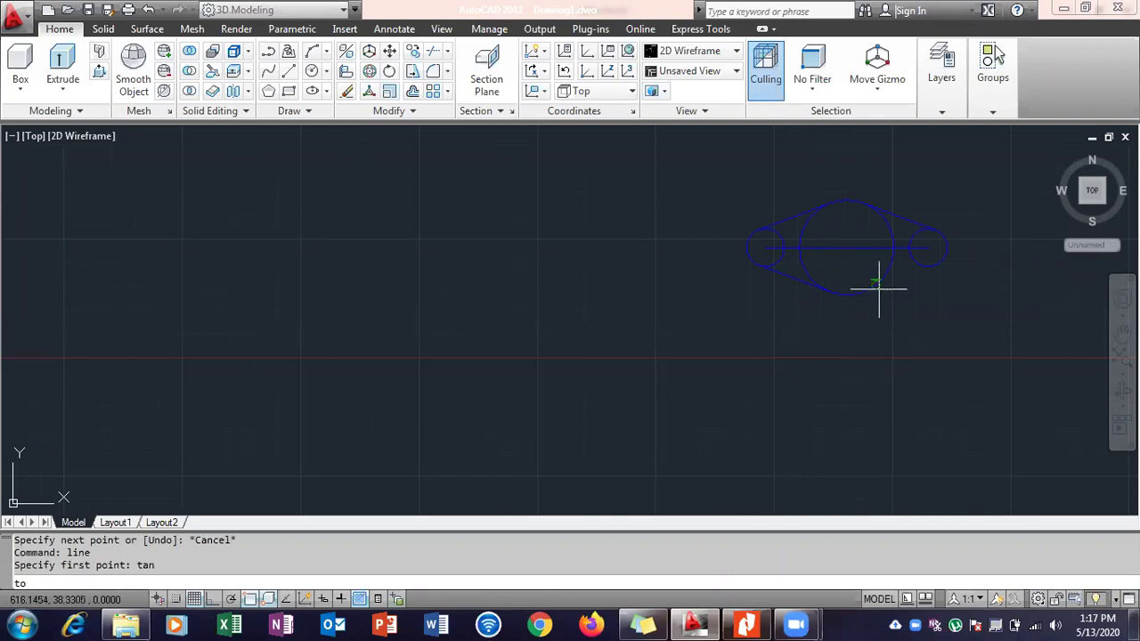
pyautogui.click(928, 260)
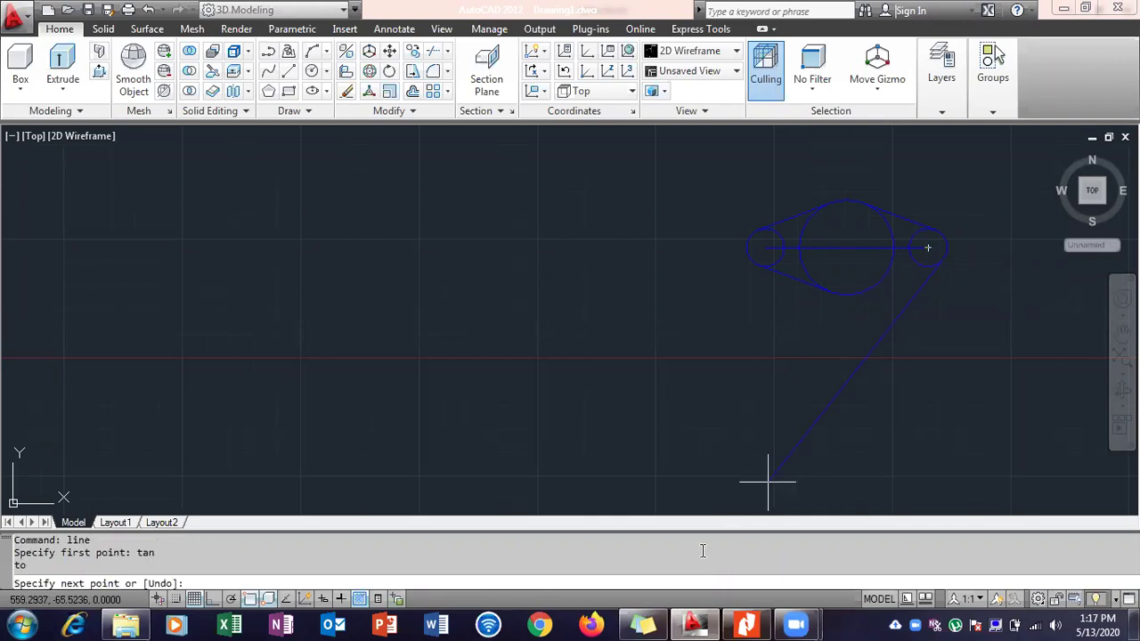
pyautogui.write('tan')
pyautogui.press('Return')
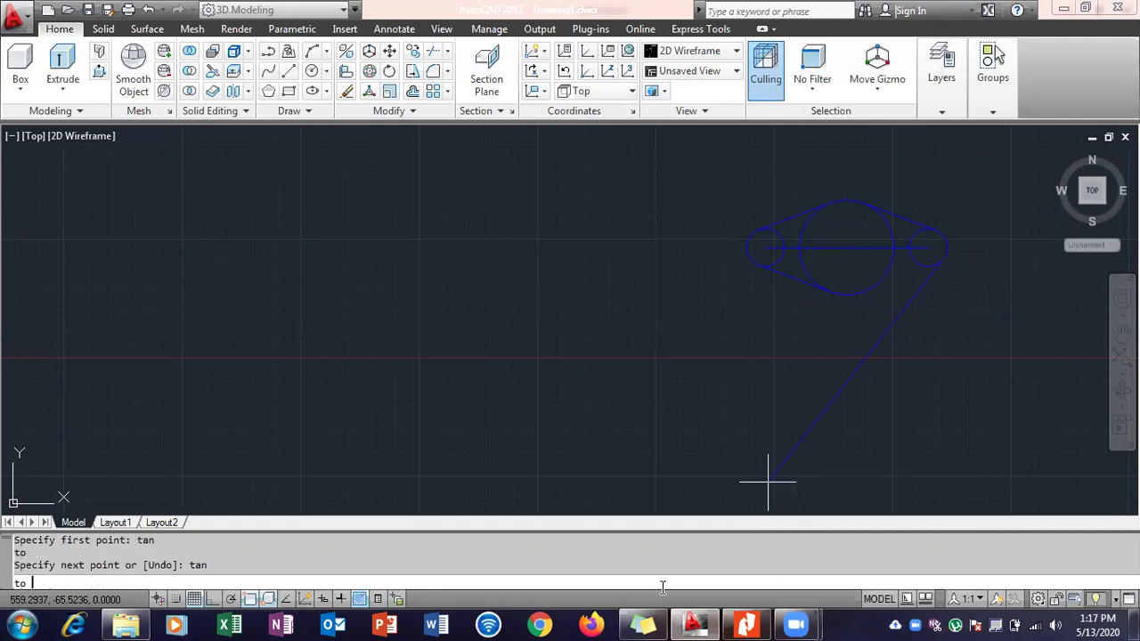
pyautogui.click(878, 284)
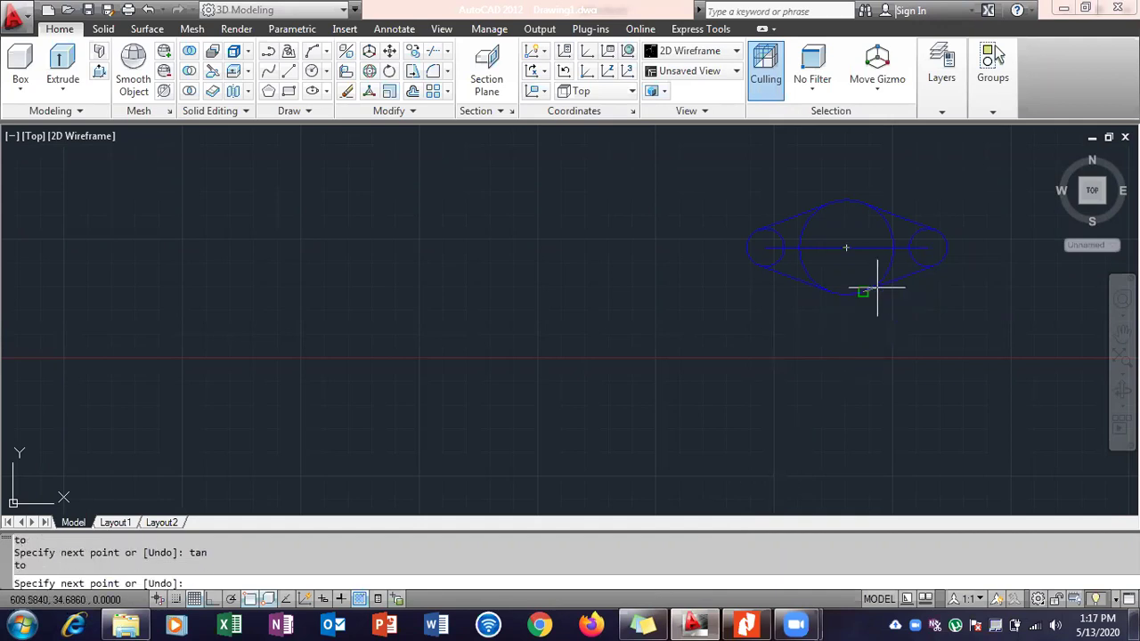
pyautogui.press('Escape')
pyautogui.scroll(2, 913, 251)
pyautogui.click(909, 257)
pyautogui.press('Escape')
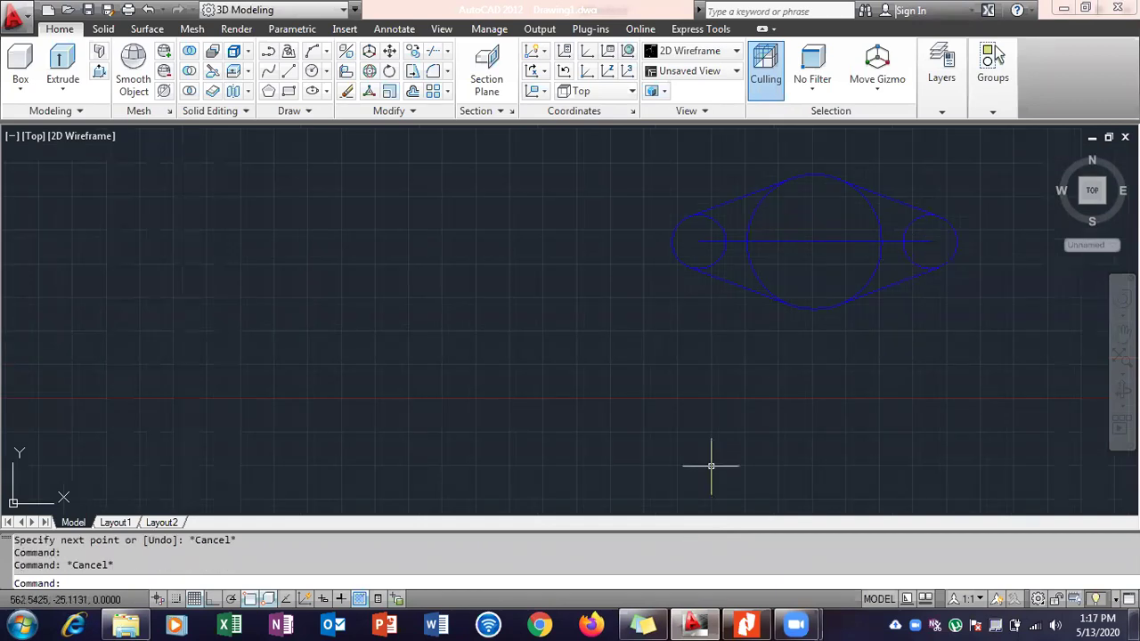
# Check the trimmed-outline figure in Nitro Pro, and trim away the inner arcs of all three circles inside the tangent lines in AutoCAD.
pyautogui.click(746, 625)
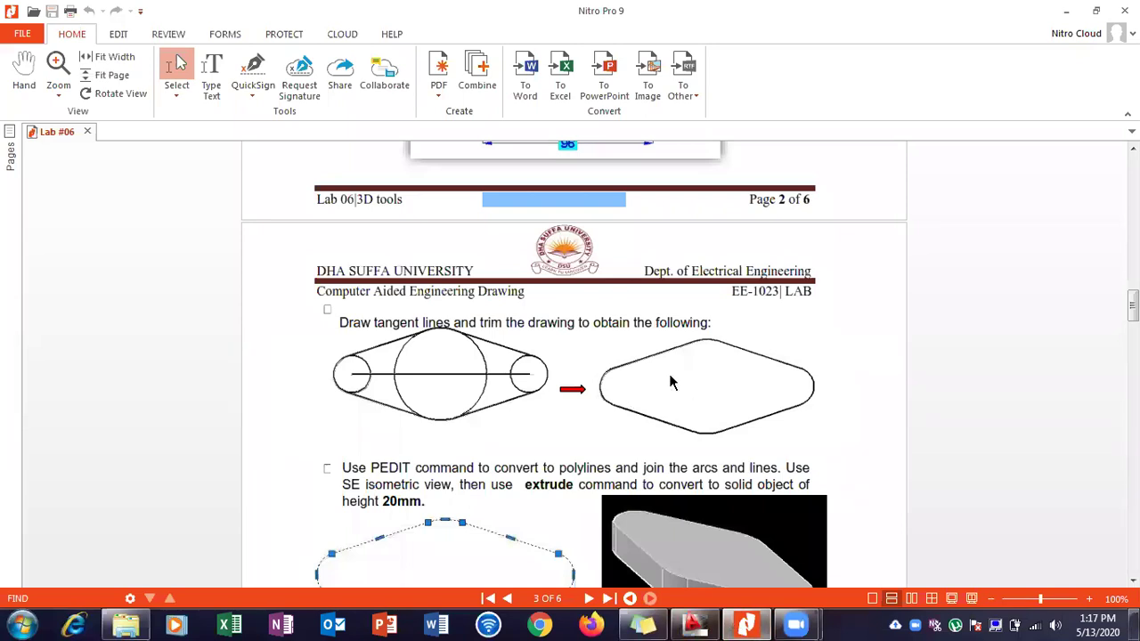
pyautogui.hotkey('alt', 'Tab')
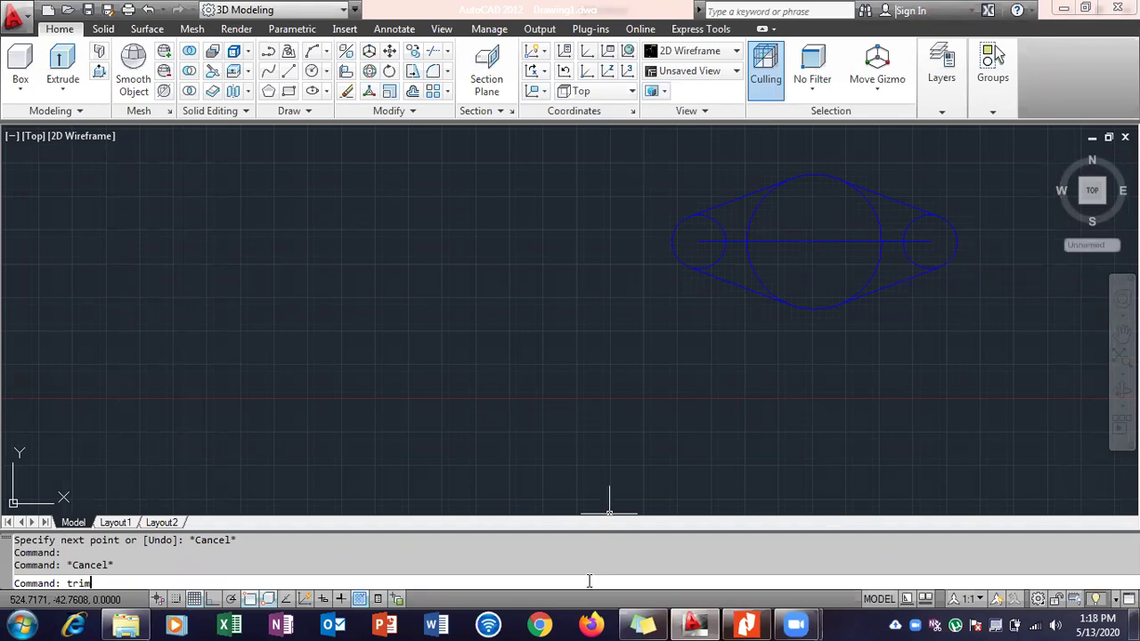
pyautogui.press('Return')
pyautogui.press('Return')
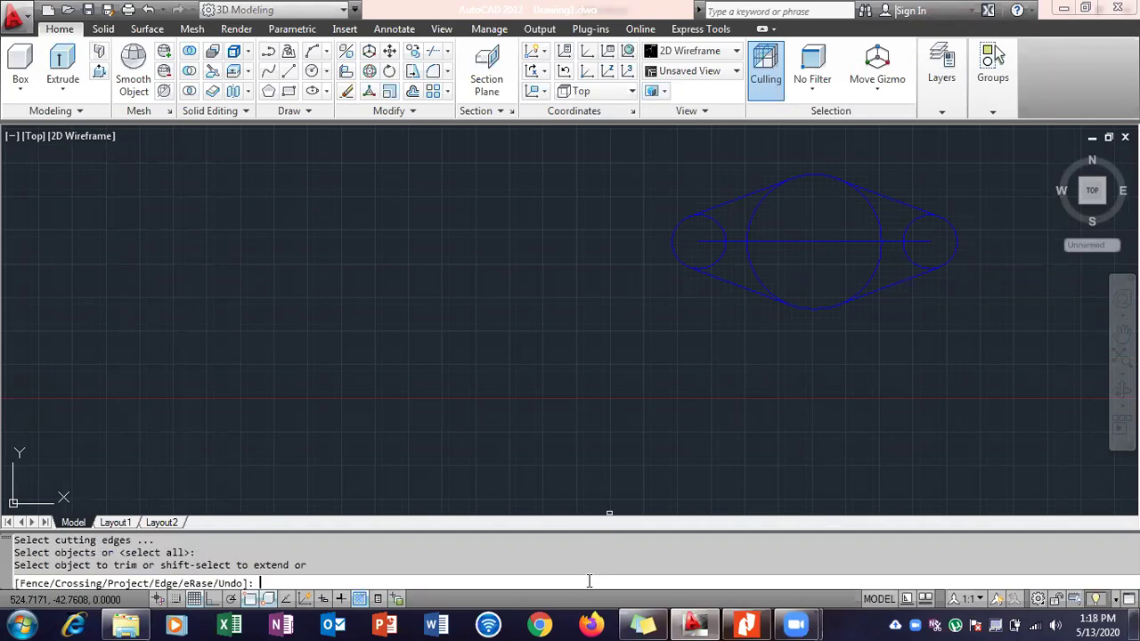
pyautogui.click(721, 220)
pyautogui.click(754, 225)
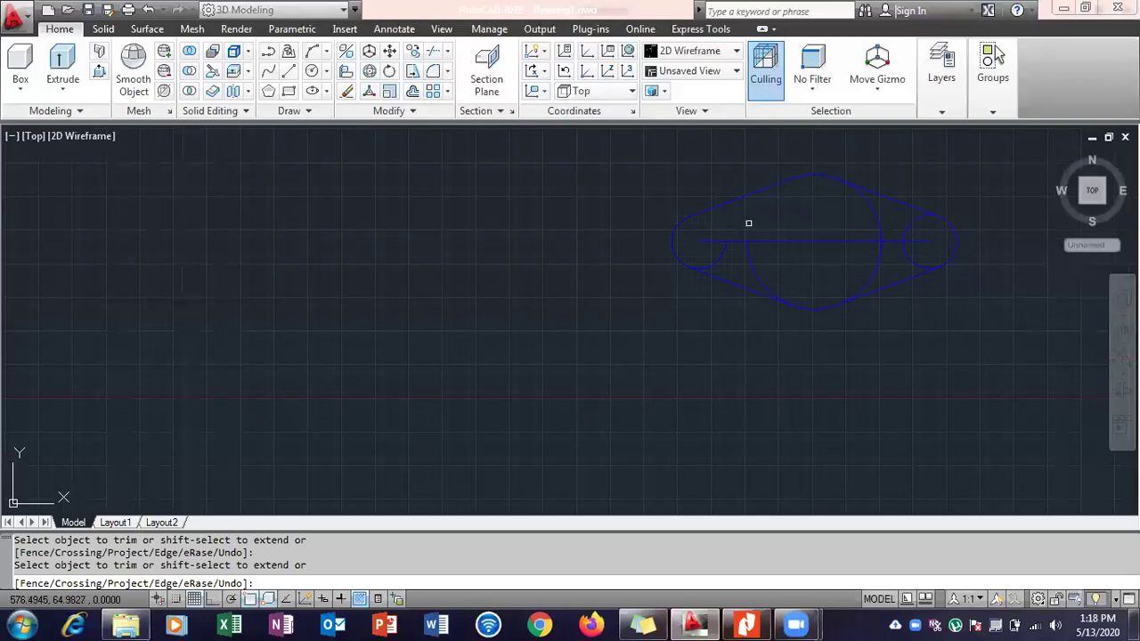
pyautogui.click(721, 257)
pyautogui.click(748, 260)
pyautogui.click(878, 222)
pyautogui.click(906, 231)
pyautogui.press('Escape')
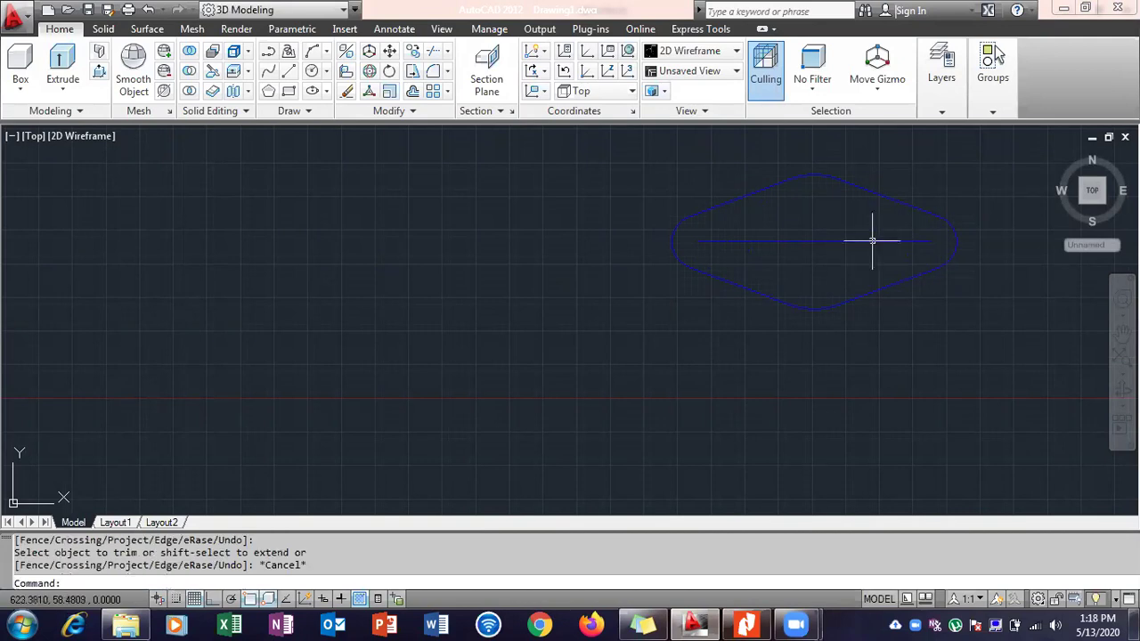
# Erase the two horizontal centre-to-centre lines inside the trimmed outline.
pyautogui.click(872, 241)
pyautogui.press('Delete')
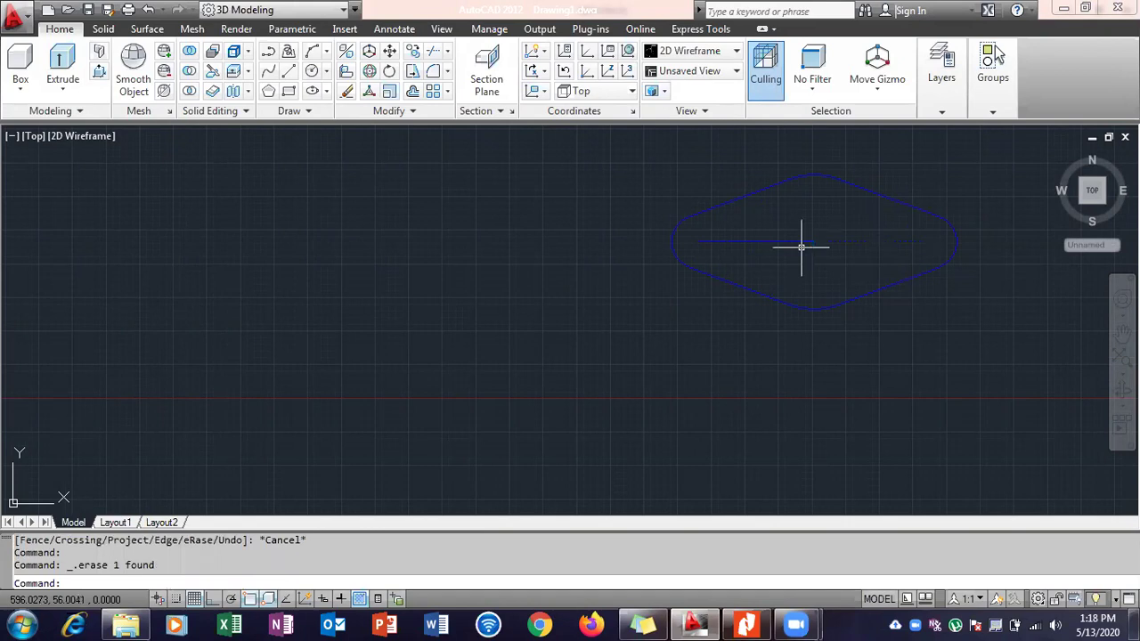
pyautogui.click(793, 241)
pyautogui.press('Delete')
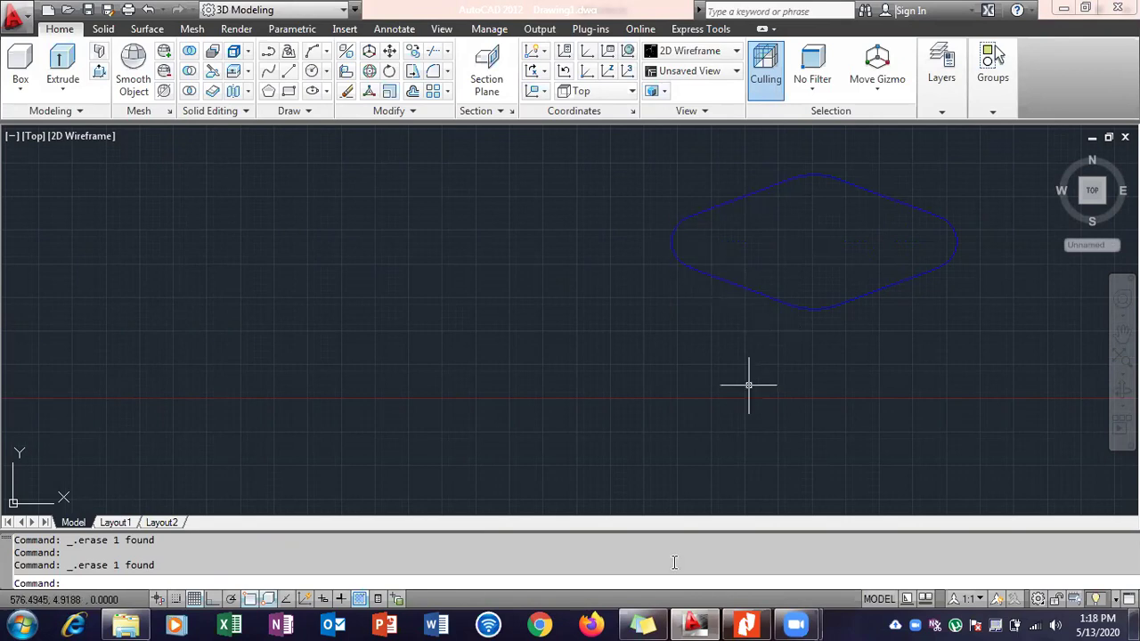
# Check the PEDIT instruction in Nitro Pro, and join all the outline's lines and arcs into one polyline in AutoCAD.
pyautogui.hotkey('alt', 'Tab')
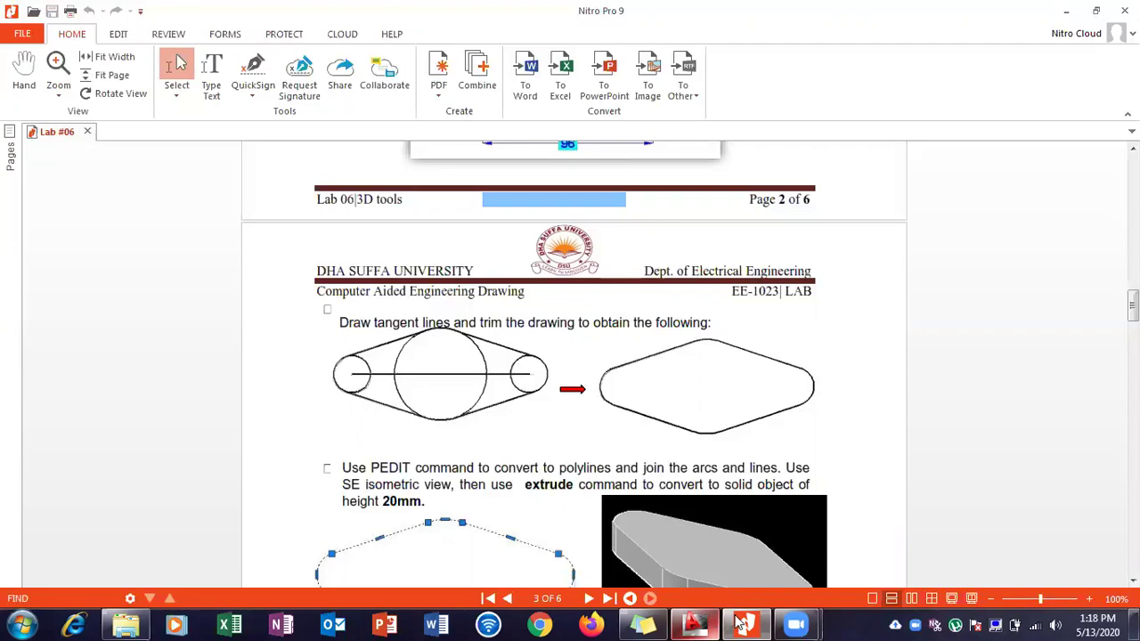
pyautogui.click(698, 623)
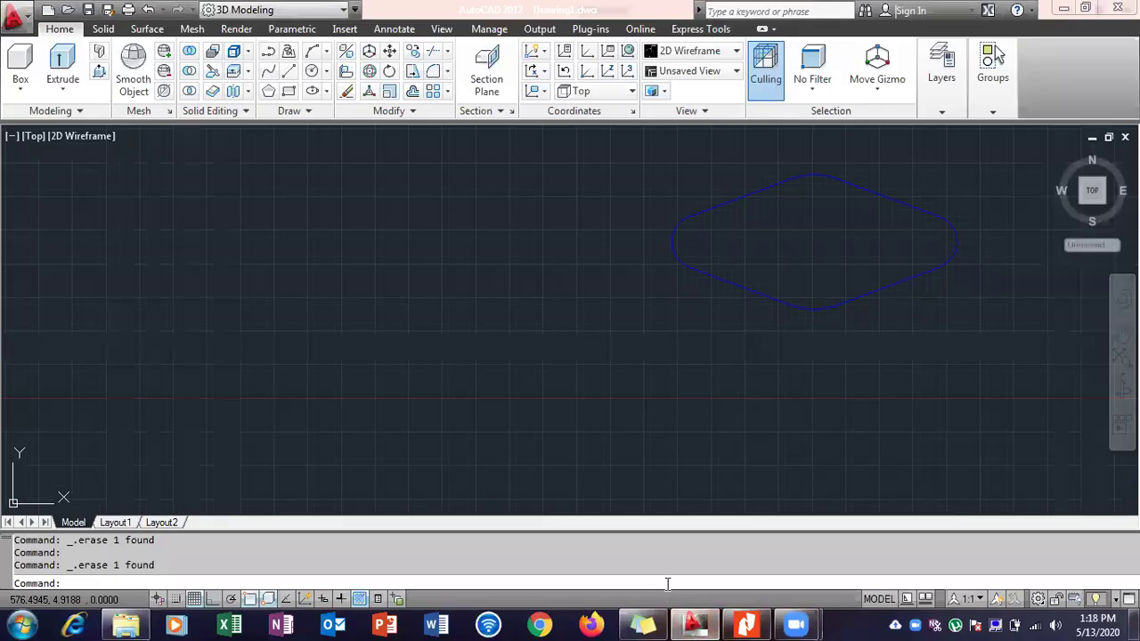
pyautogui.write('join')
pyautogui.press('Return')
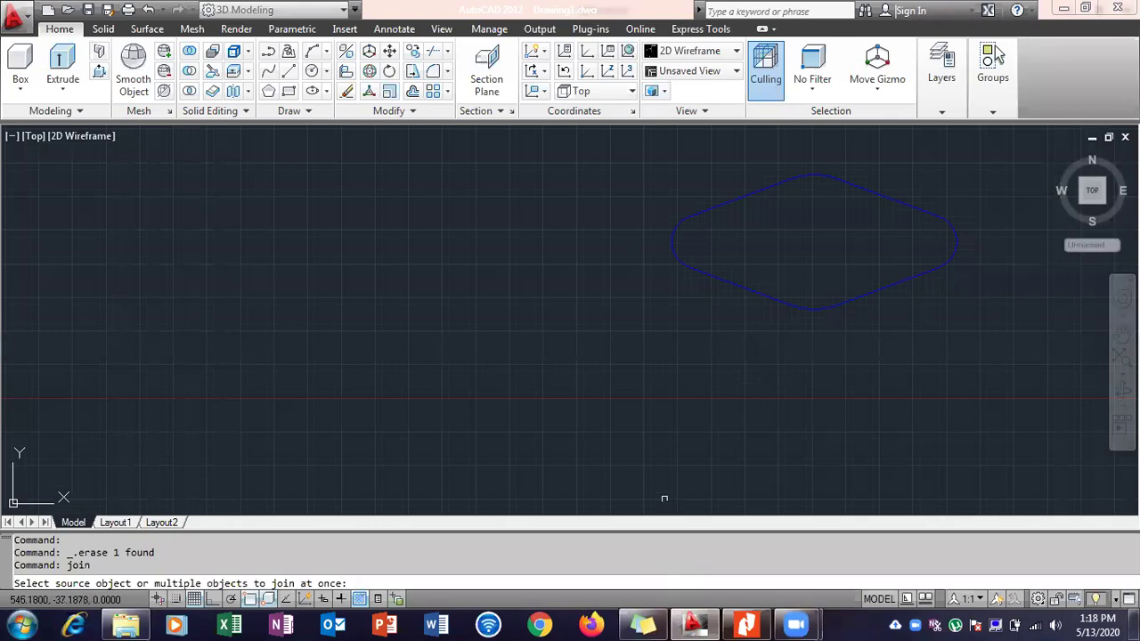
pyautogui.click(641, 162)
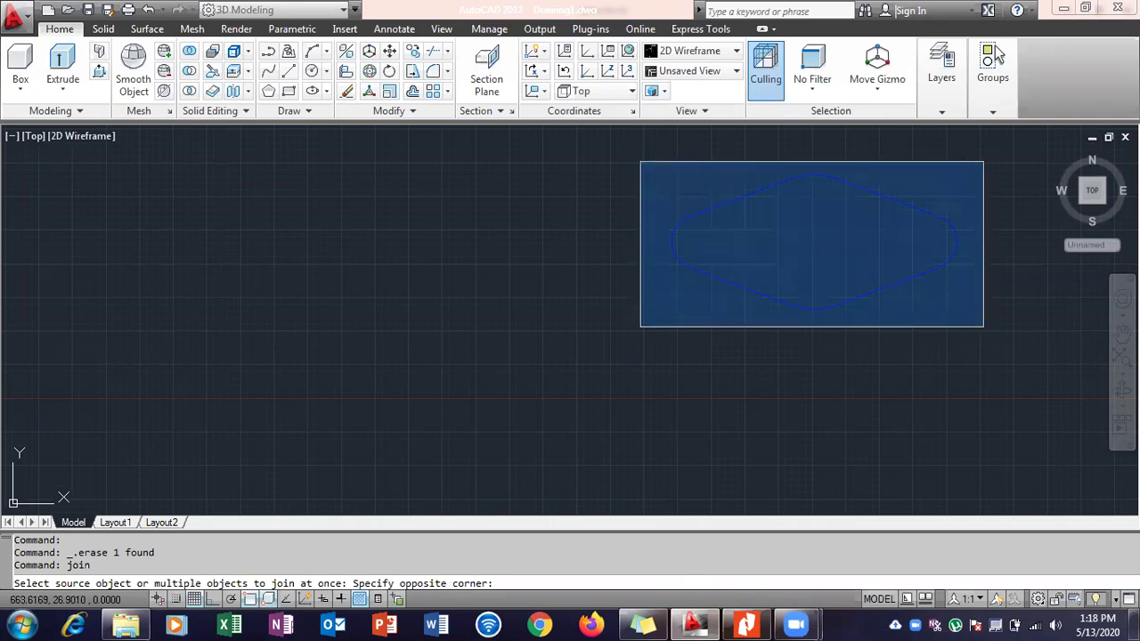
pyautogui.click(983, 326)
pyautogui.press('Return')
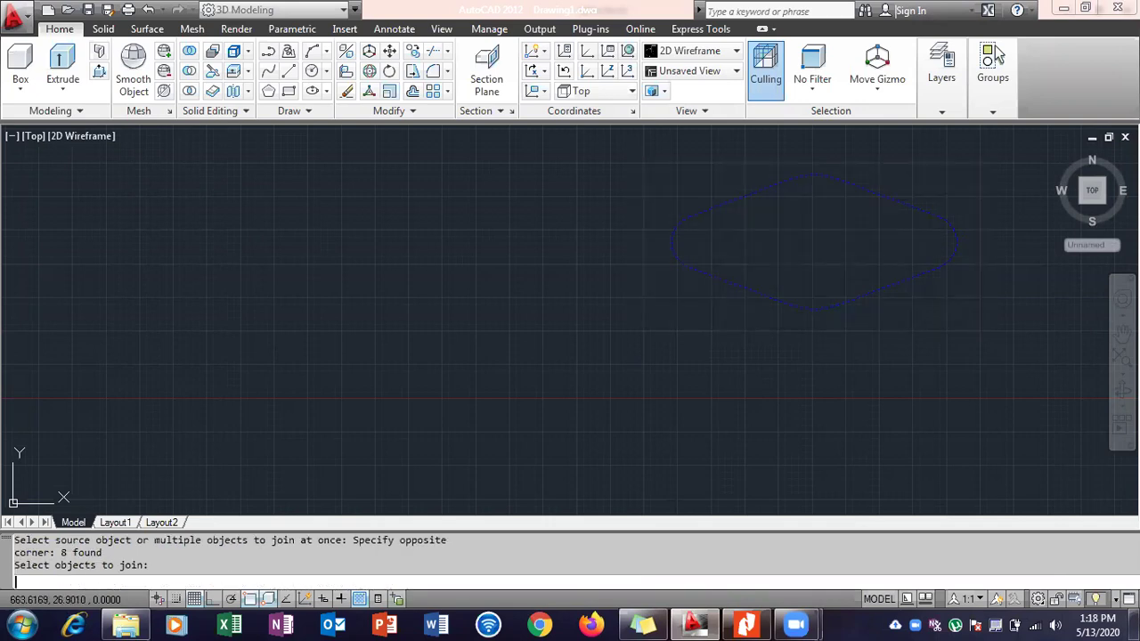
pyautogui.click(922, 274)
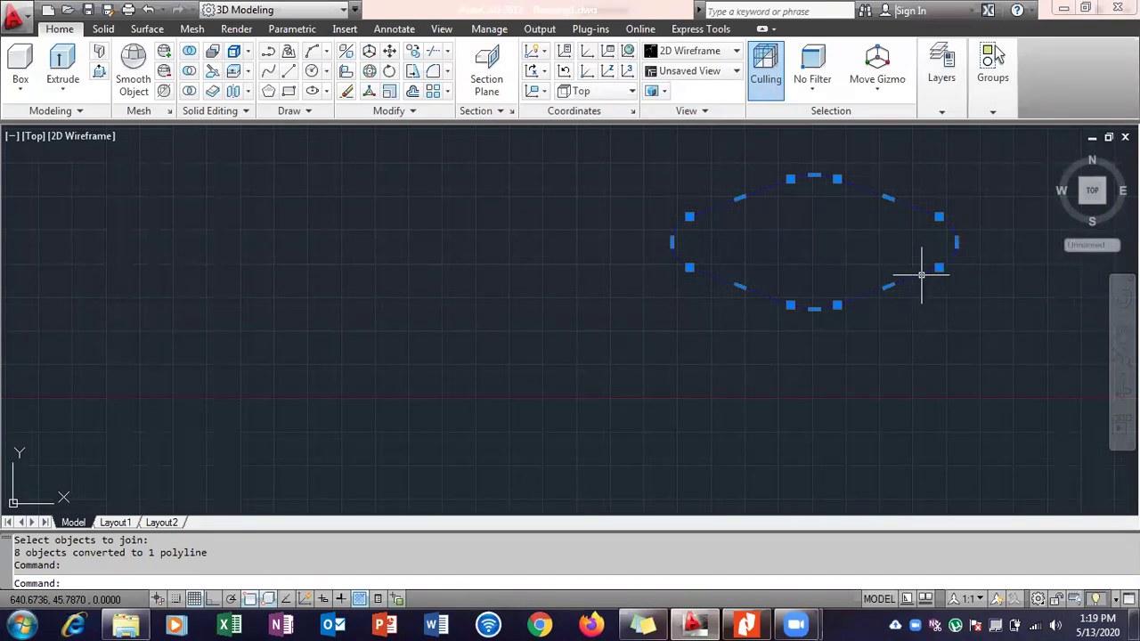
pyautogui.press('Escape')
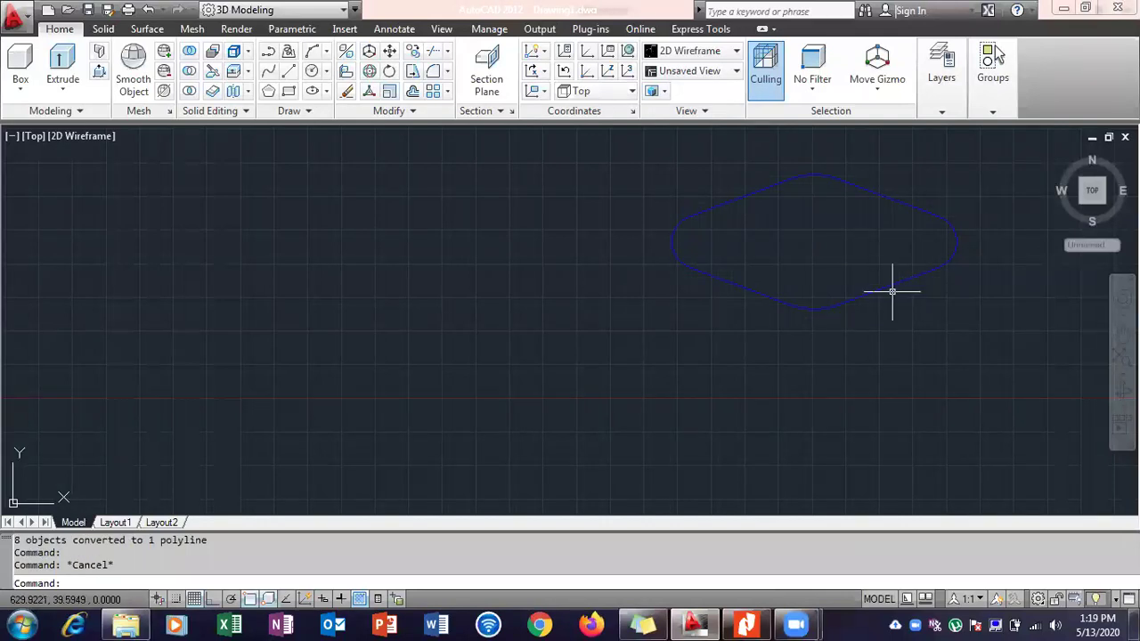
# Read the extrusion instructions in Nitro Pro, and set the AutoCAD view to SE Isometric.
pyautogui.click(710, 624)
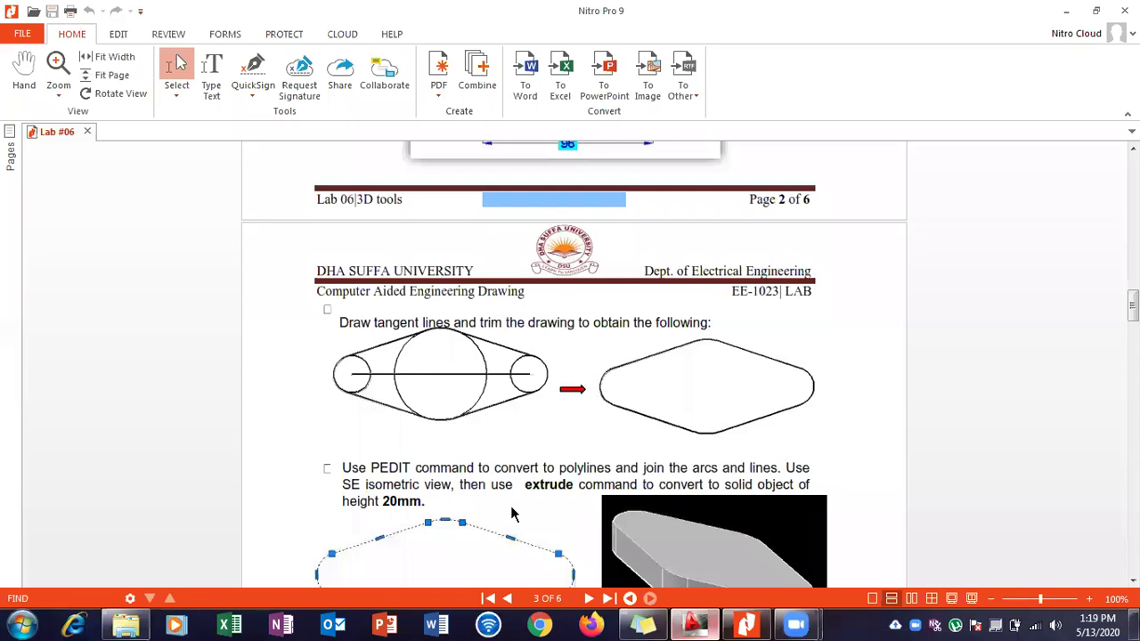
pyautogui.scroll(-3, 512, 513)
pyautogui.click(694, 623)
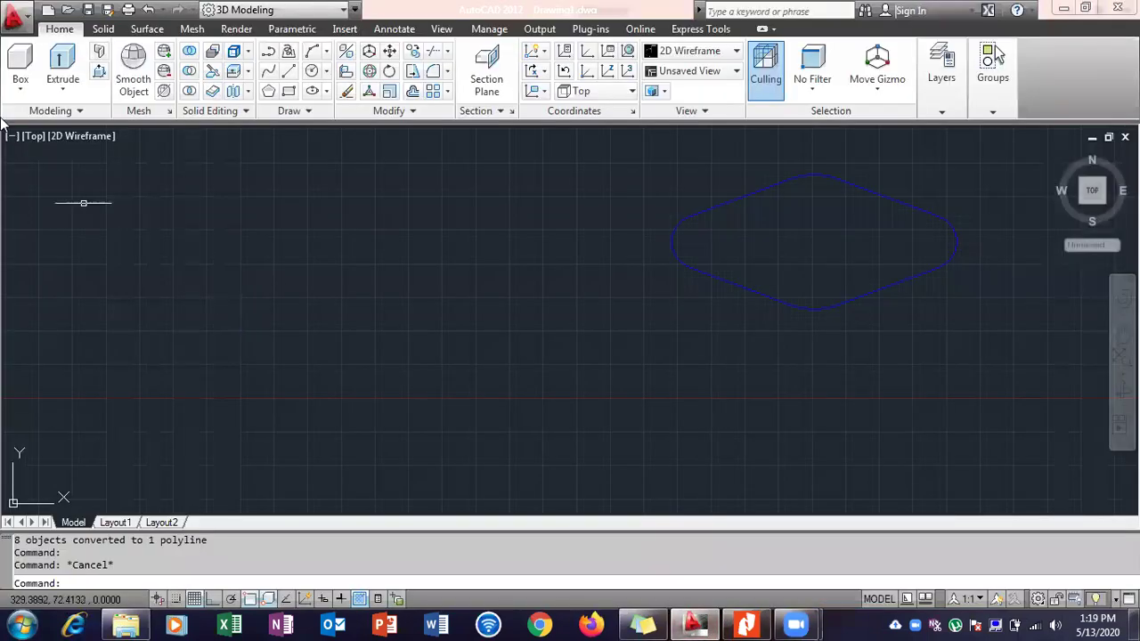
pyautogui.click(35, 135)
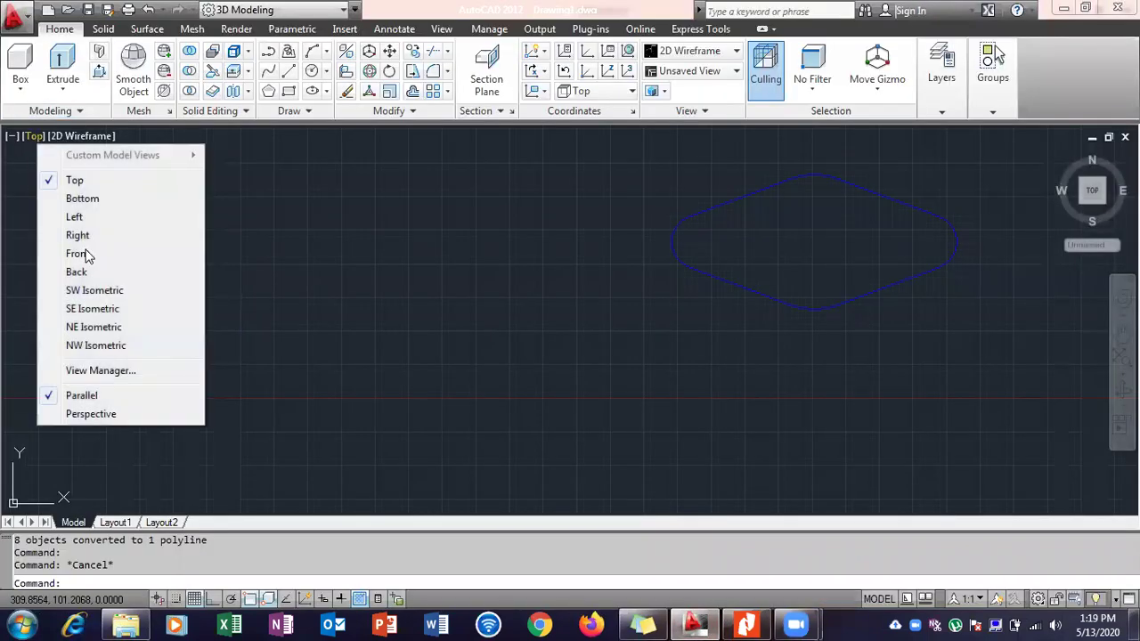
pyautogui.click(91, 308)
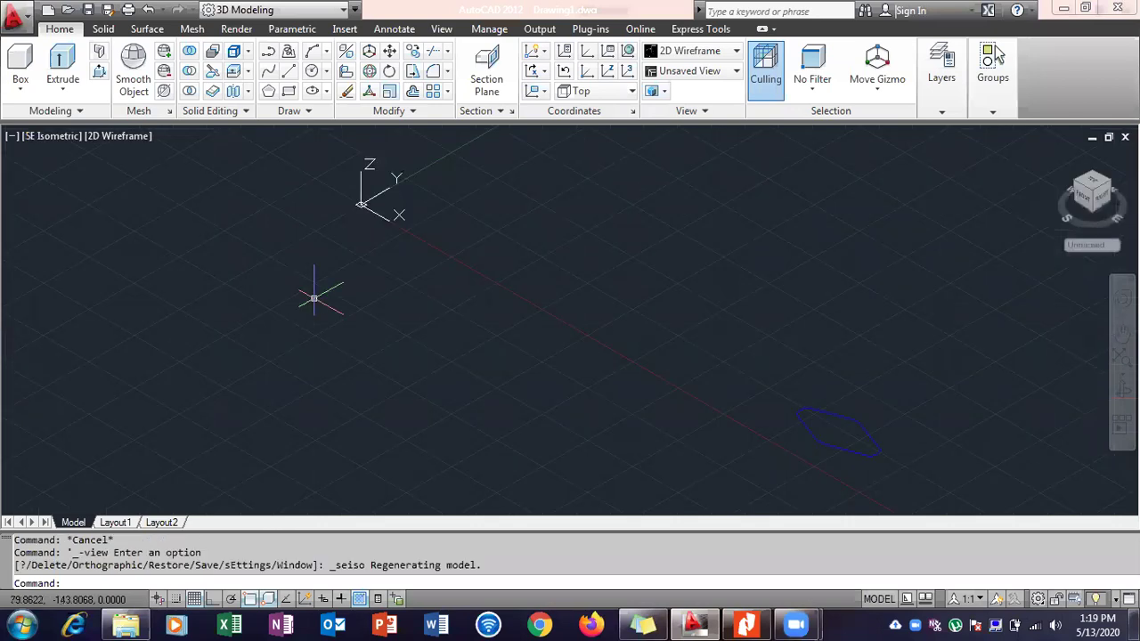
# Extrude the joined Bearing Base outline into a solid.
pyautogui.scroll(-2, 865, 457)
pyautogui.scroll(2, 869, 469)
pyautogui.scroll(3, 869, 469)
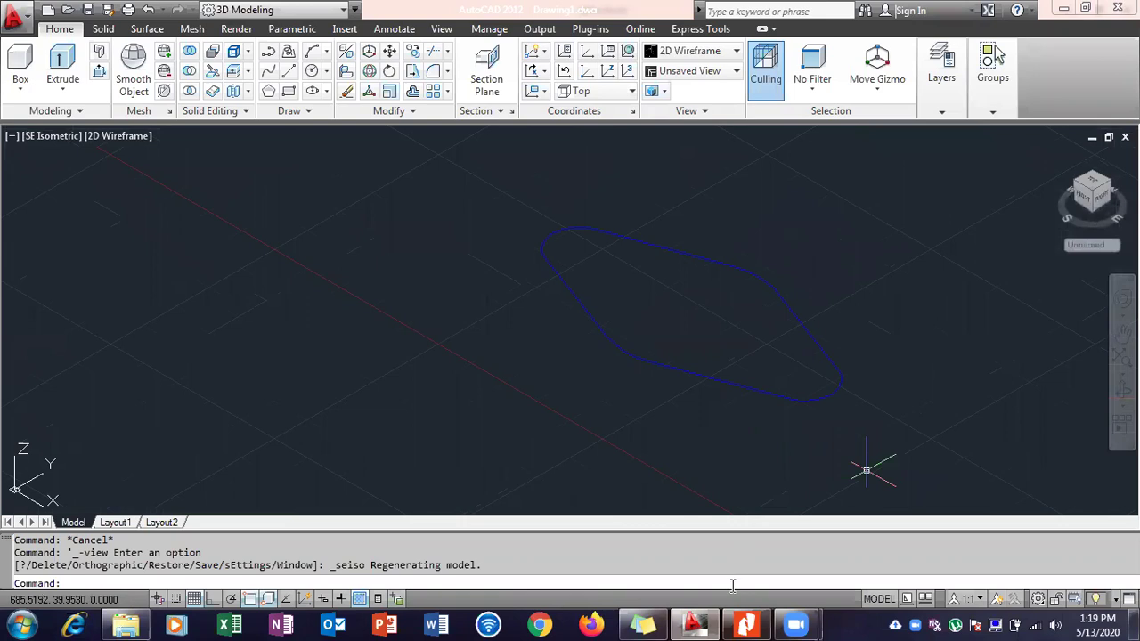
pyautogui.write('extrude')
pyautogui.press('Return')
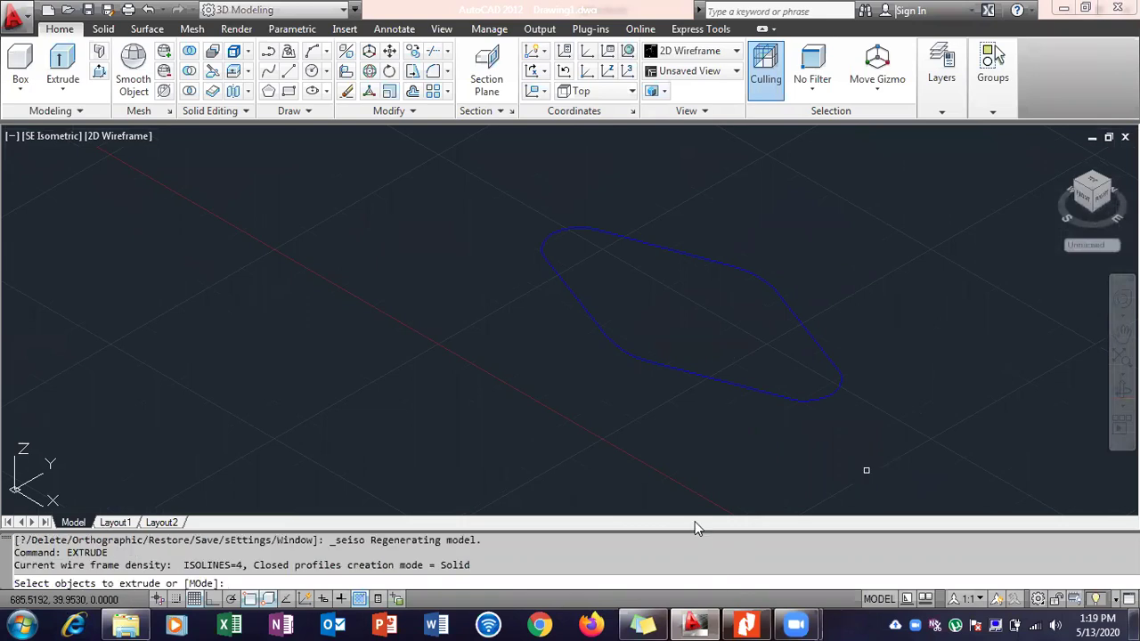
pyautogui.click(766, 392)
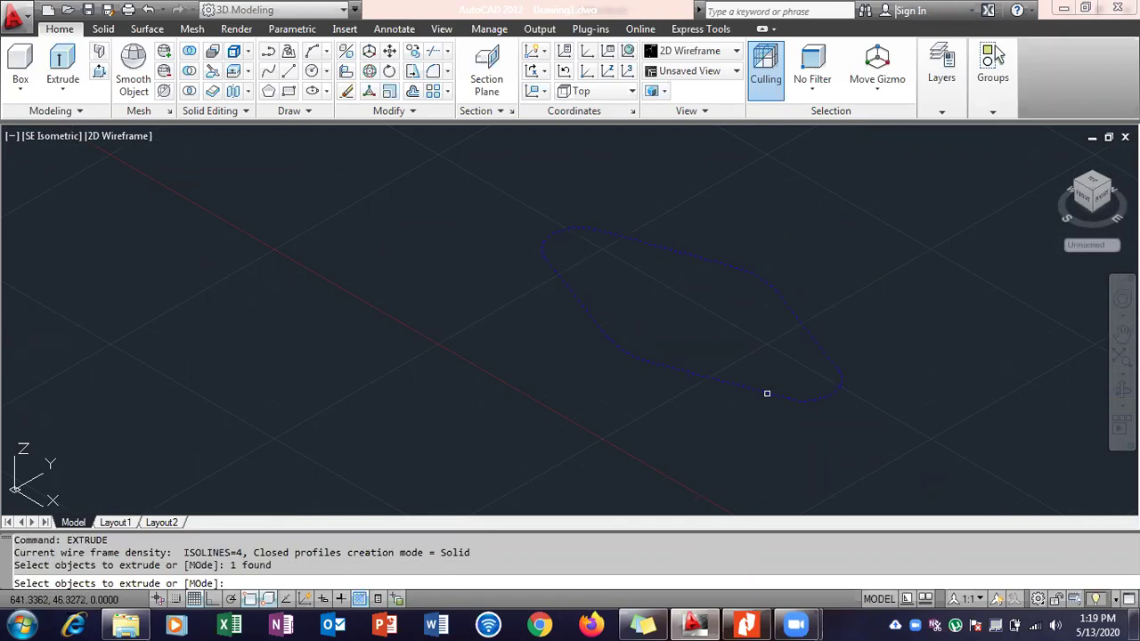
pyautogui.press('Return')
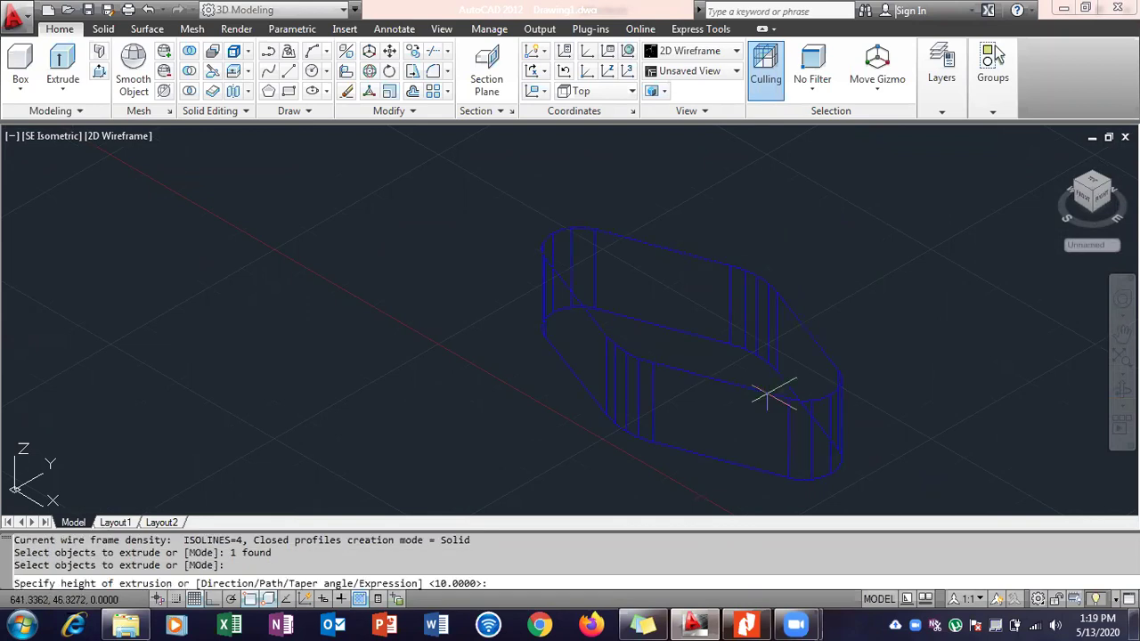
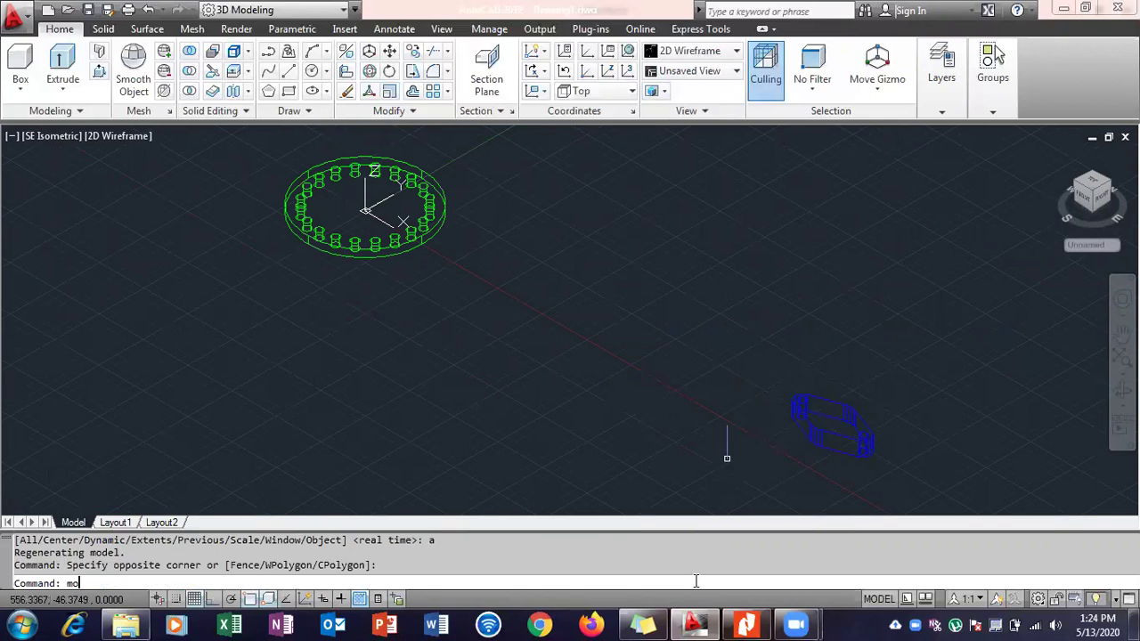
pyautogui.press('Return')
pyautogui.click(867, 440)
pyautogui.click(866, 440)
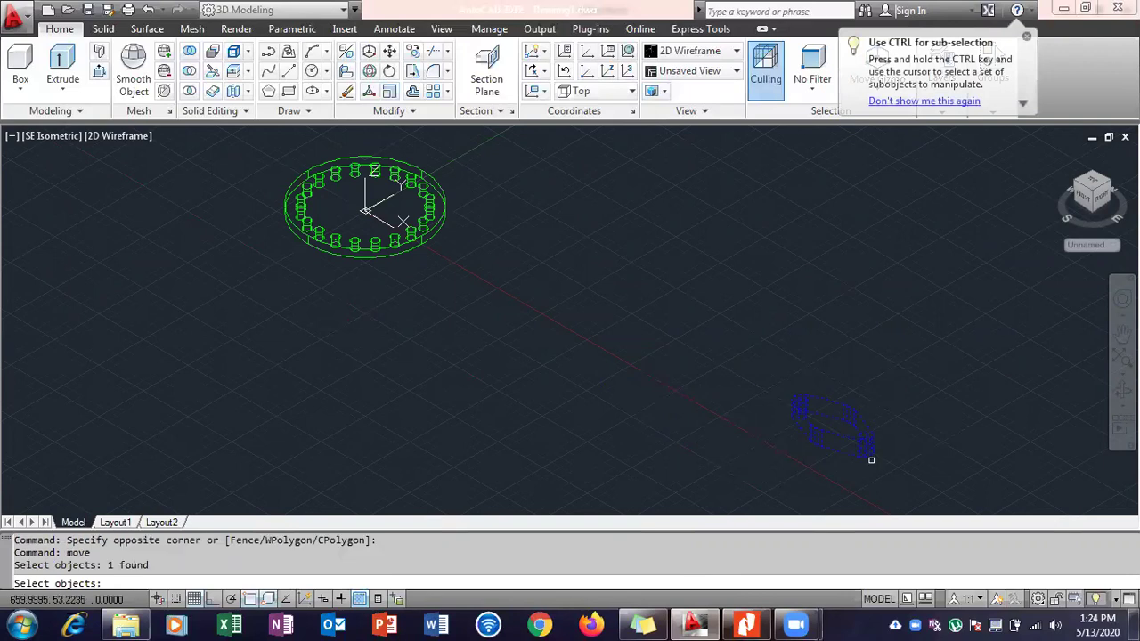
pyautogui.press('Return')
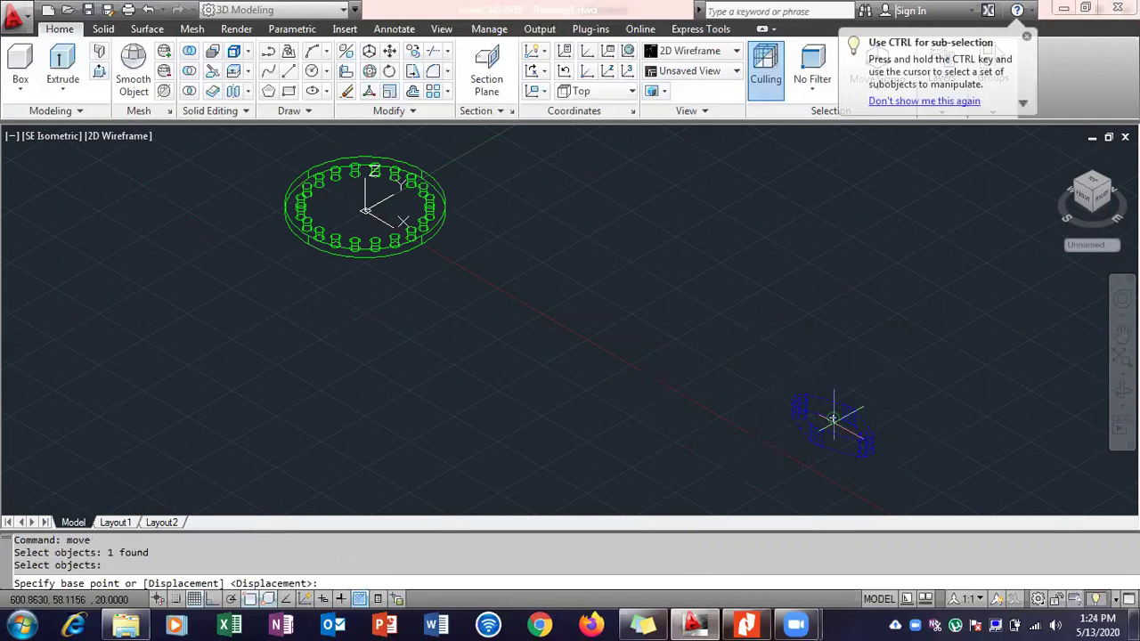
pyautogui.click(833, 423)
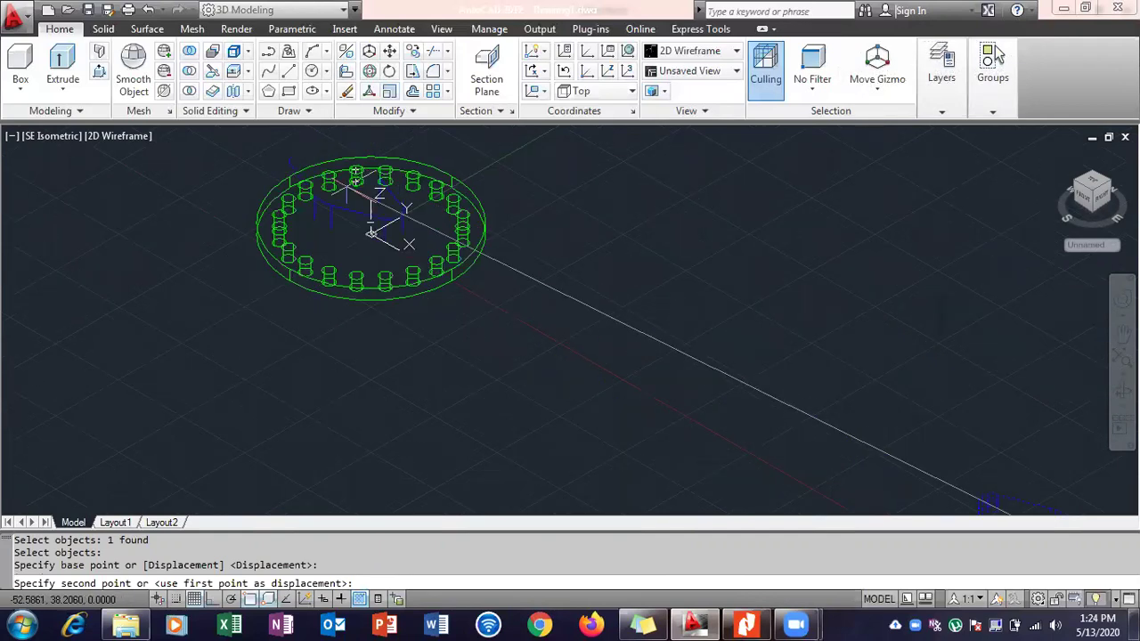
pyautogui.scroll(4, 349, 161)
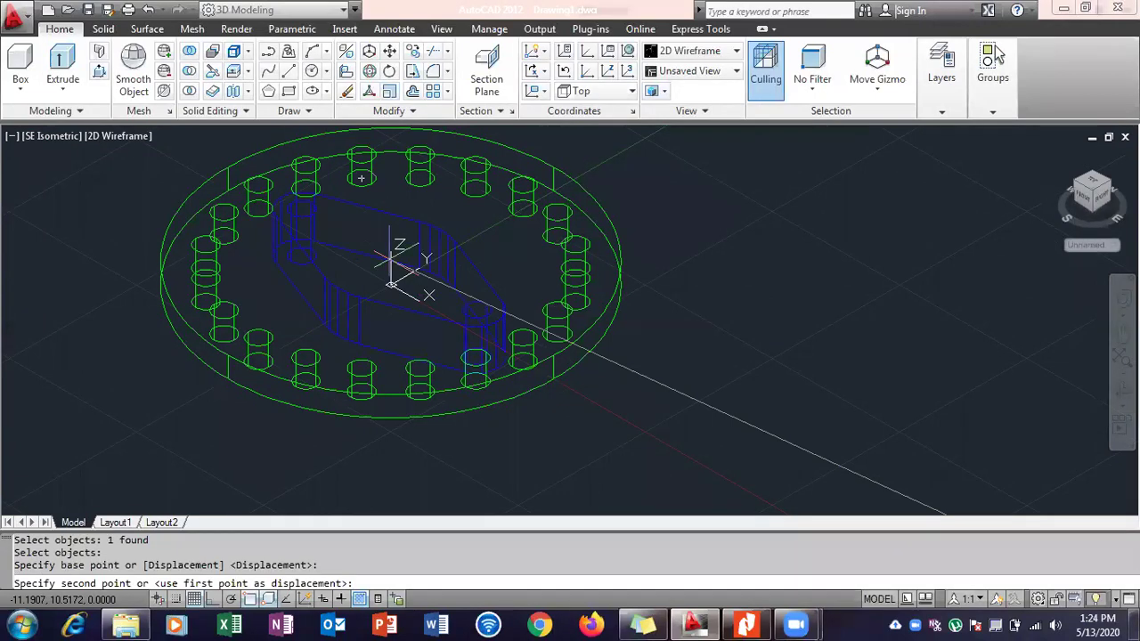
pyautogui.press('Escape')
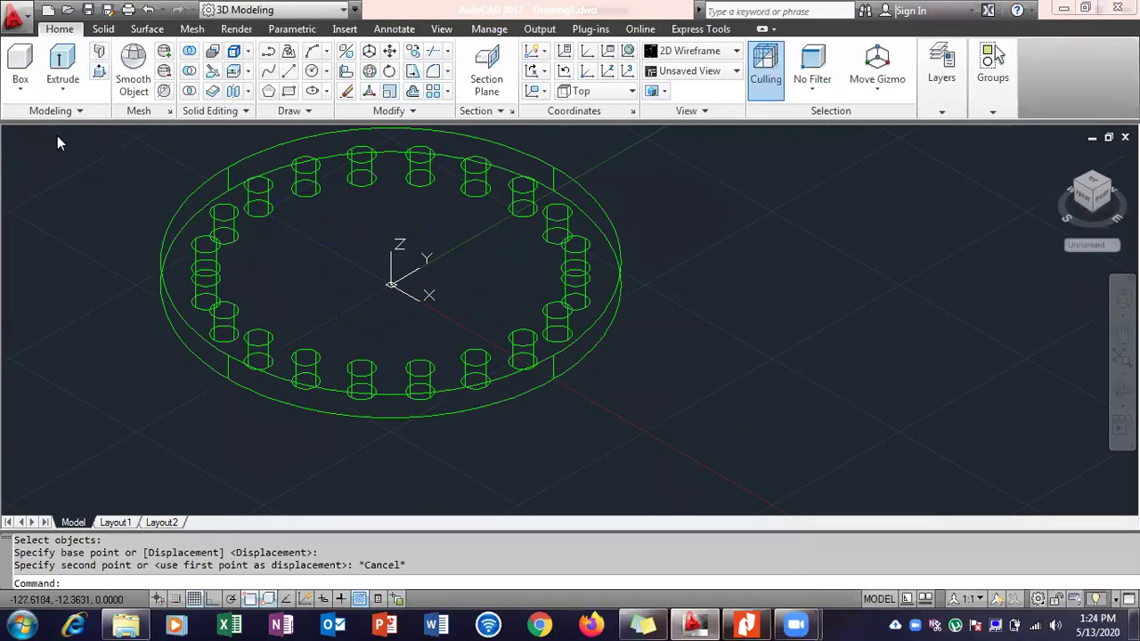
# Set the model view to Top.
pyautogui.click(57, 136)
pyautogui.click(89, 180)
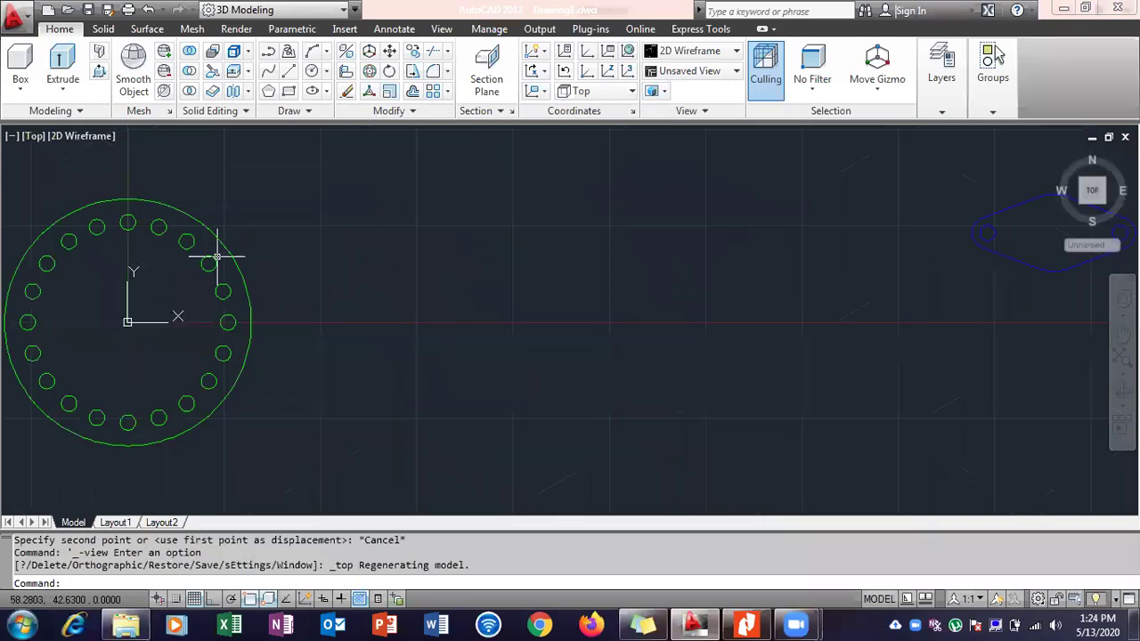
pyautogui.write('move')
pyautogui.press('Return')
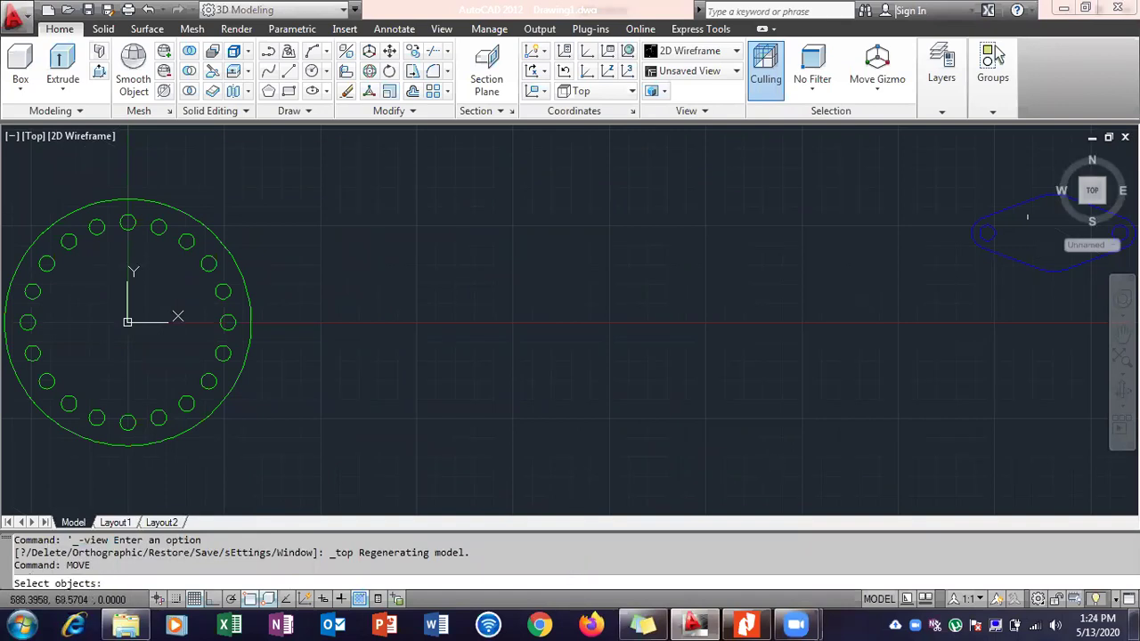
pyautogui.click(1029, 204)
pyautogui.press('Return')
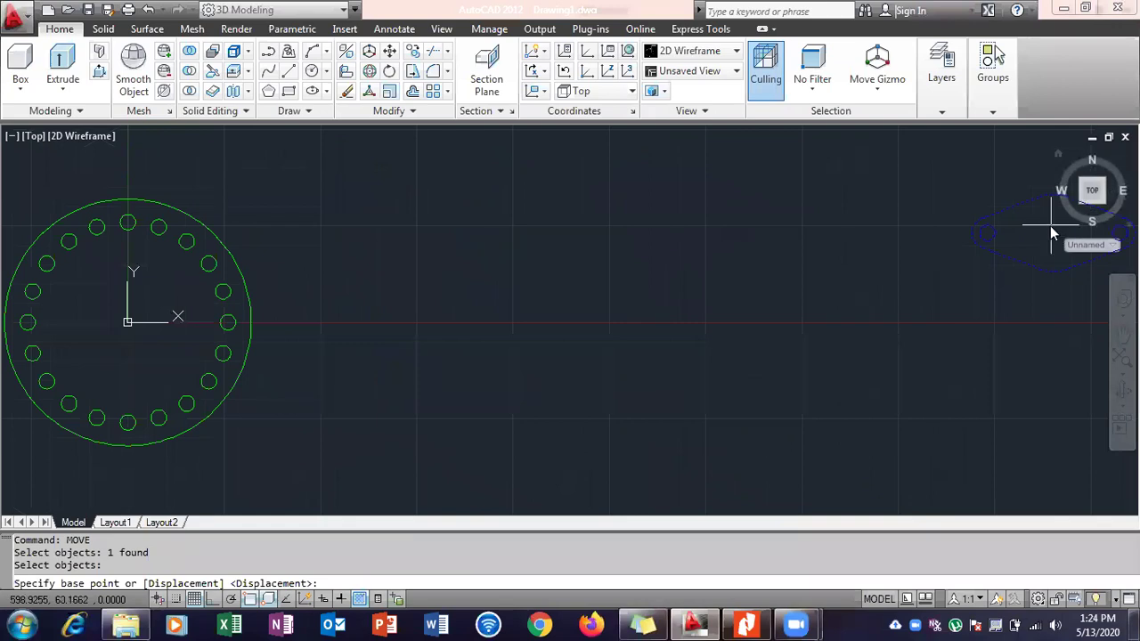
pyautogui.scroll(4, 1030, 227)
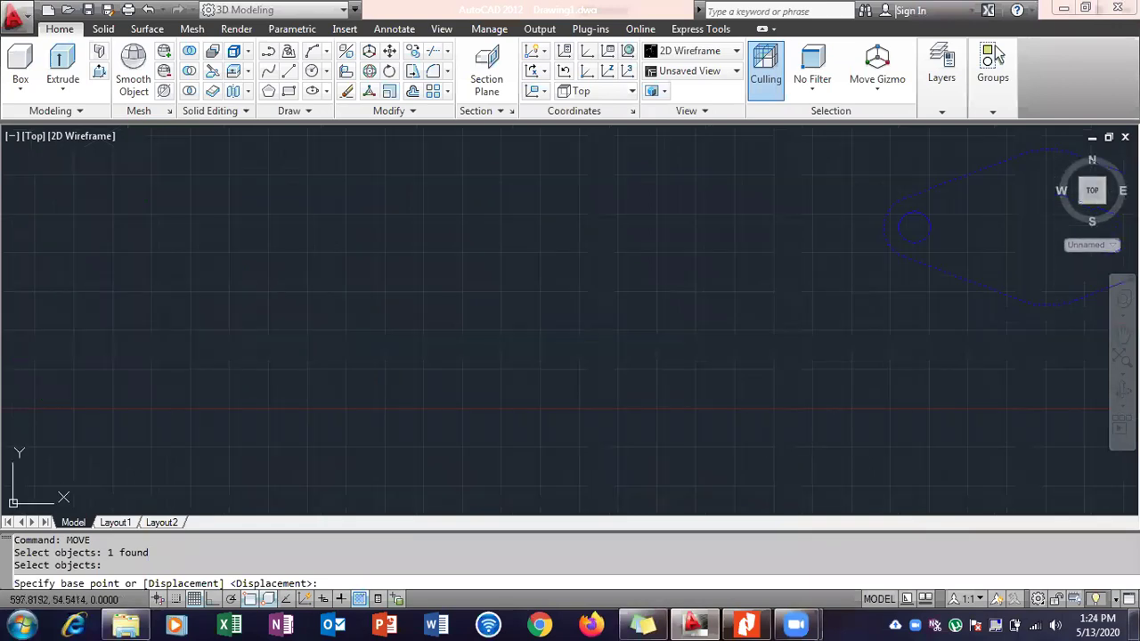
pyautogui.scroll(-4, 1016, 215)
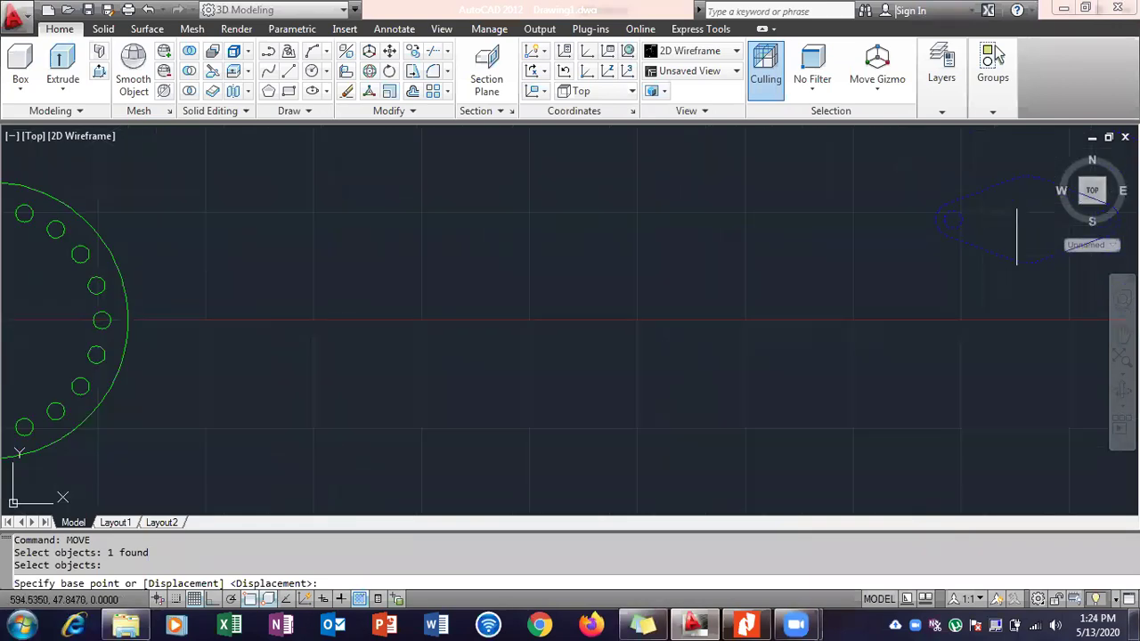
pyautogui.press('Escape')
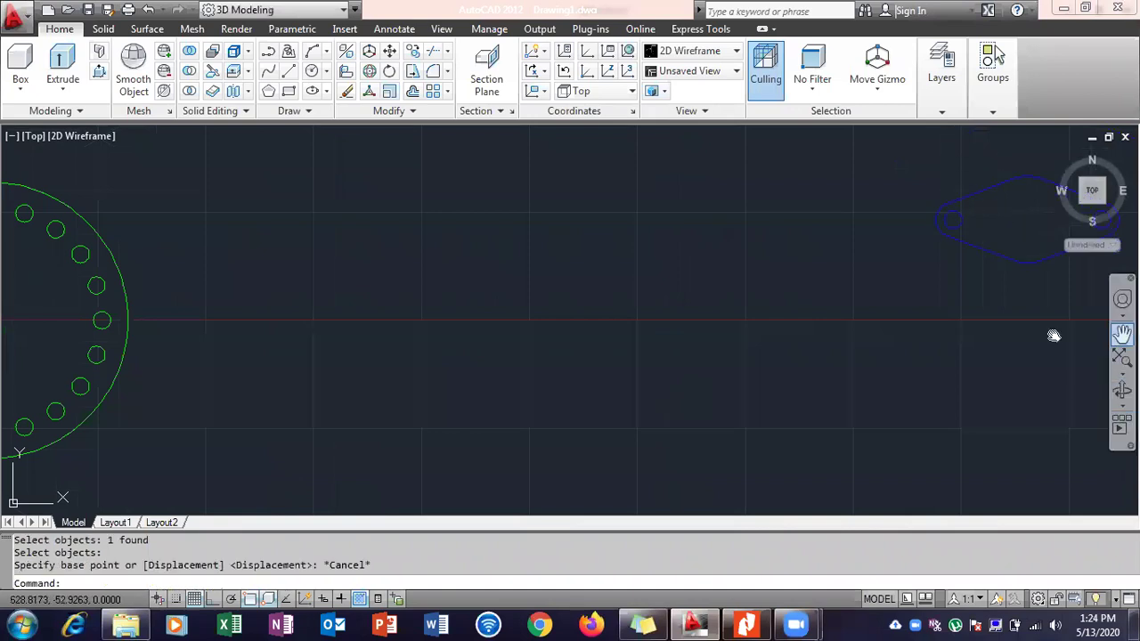
pyautogui.moveTo(1053, 336); pyautogui.dragTo(954, 330)
pyautogui.press('Escape')
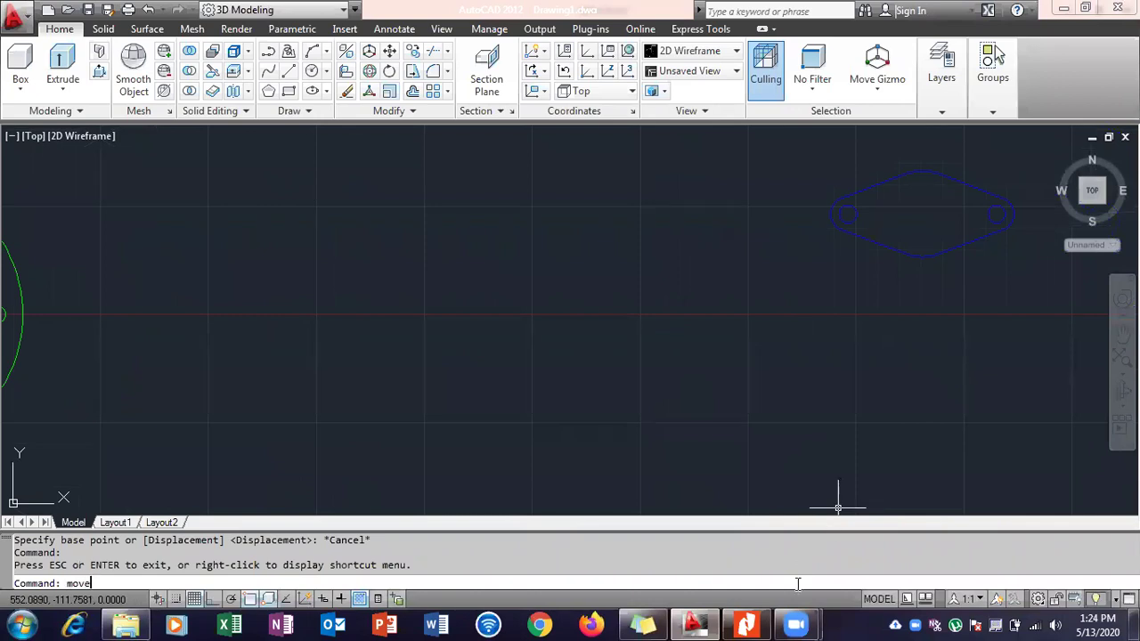
pyautogui.press('Return')
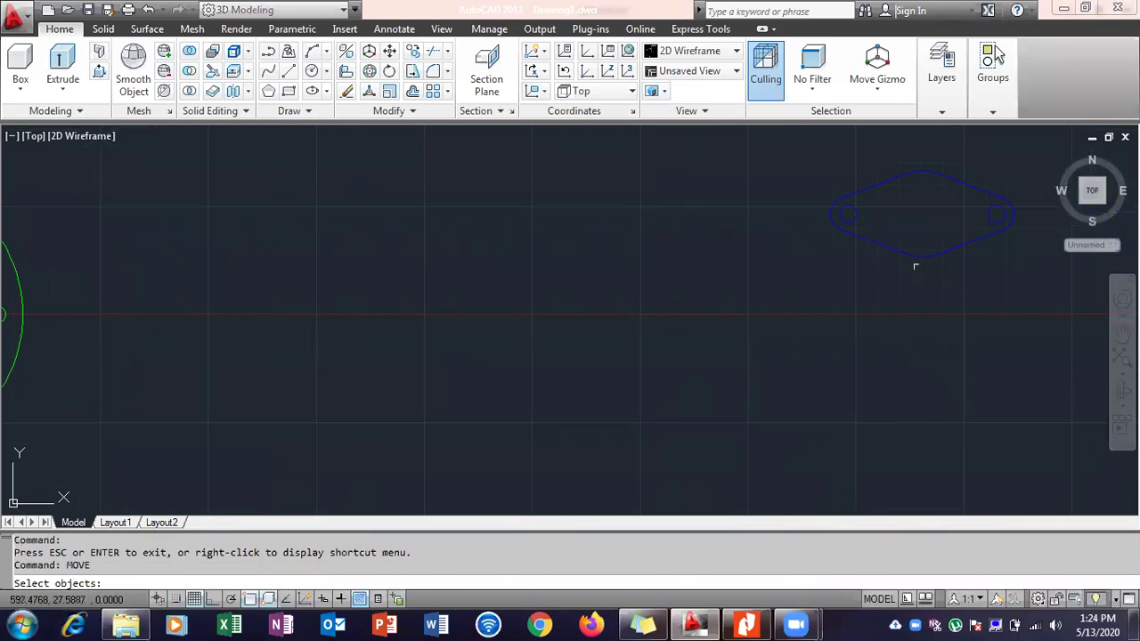
pyautogui.click(915, 258)
pyautogui.press('Return')
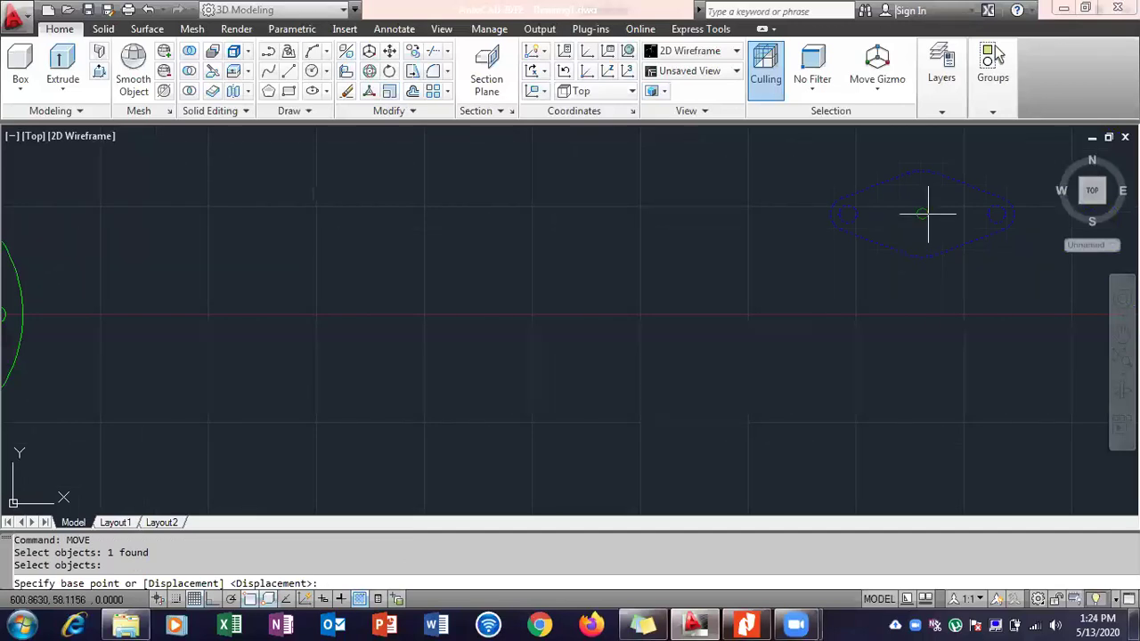
pyautogui.click(924, 212)
pyautogui.scroll(-2, 697, 281)
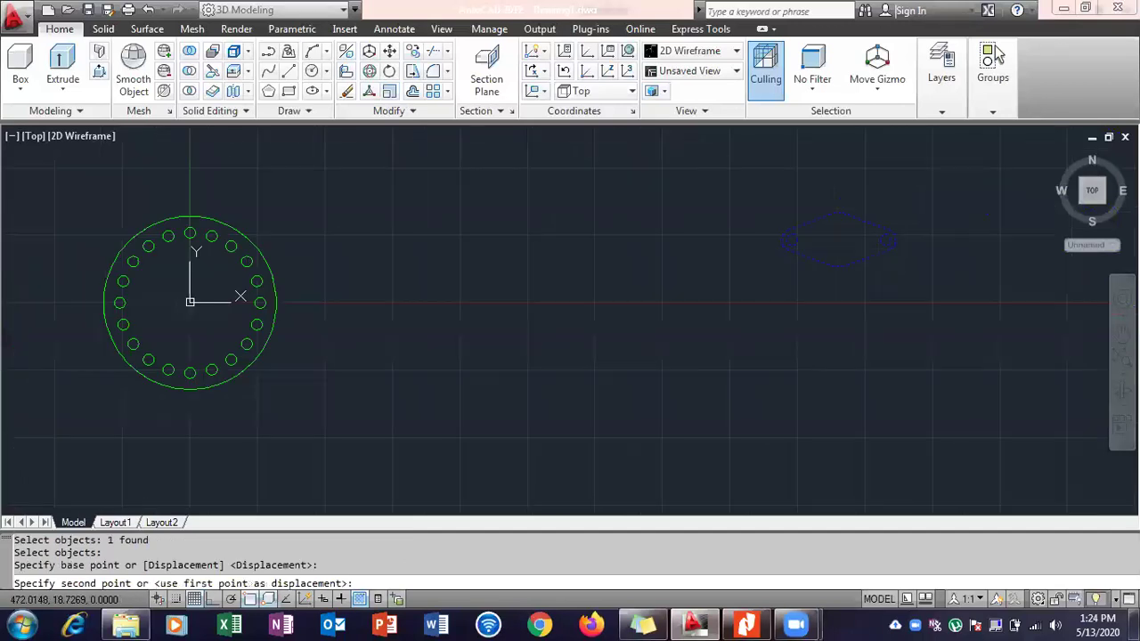
pyautogui.scroll(3, 165, 321)
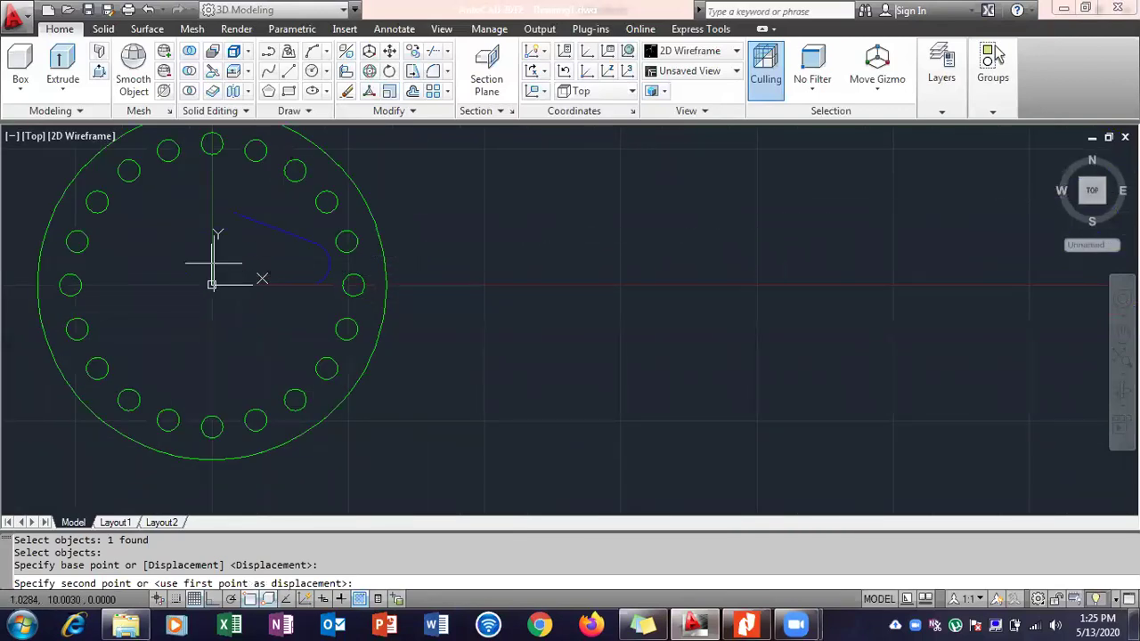
pyautogui.rightClick(249, 598)
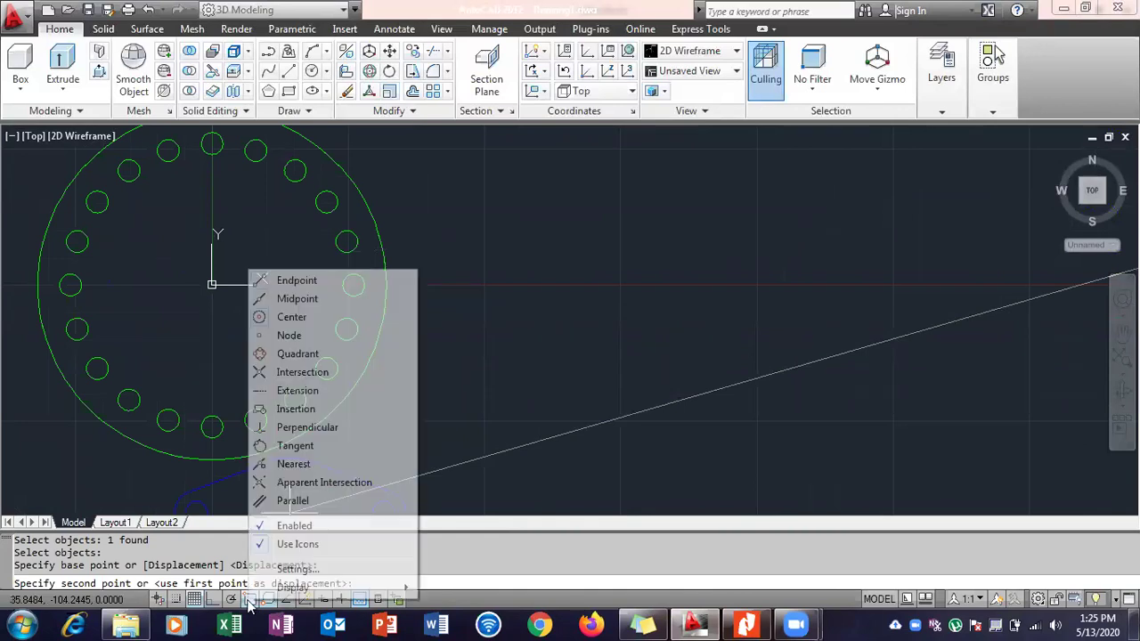
pyautogui.click(291, 318)
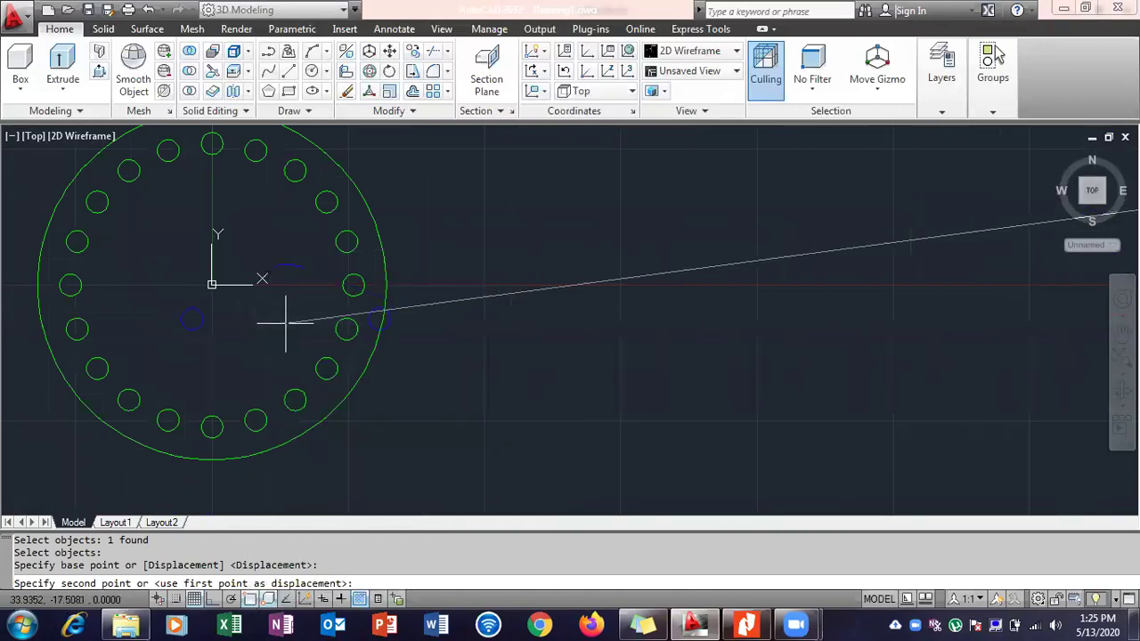
pyautogui.rightClick(251, 599)
pyautogui.click(250, 600)
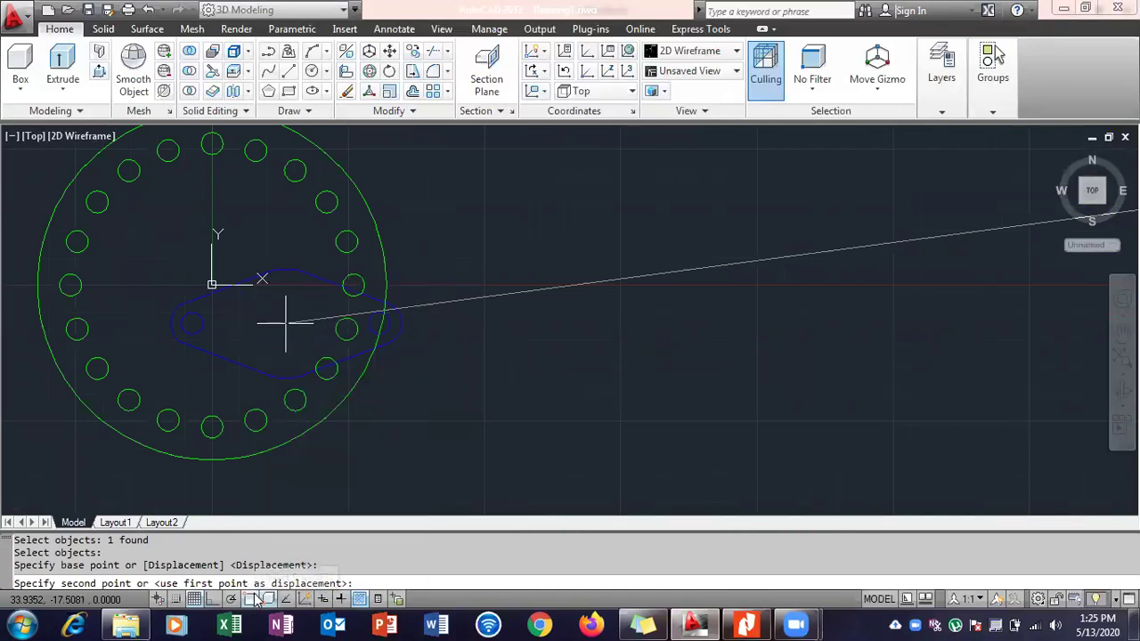
pyautogui.rightClick(253, 599)
pyautogui.click(287, 313)
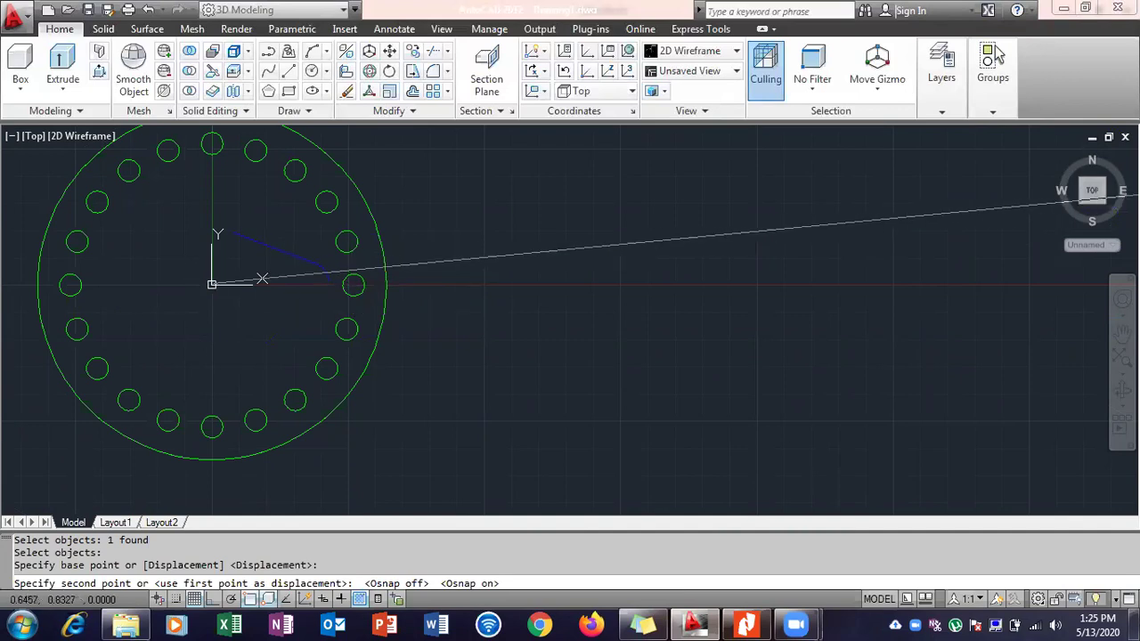
pyautogui.scroll(-2, 211, 284)
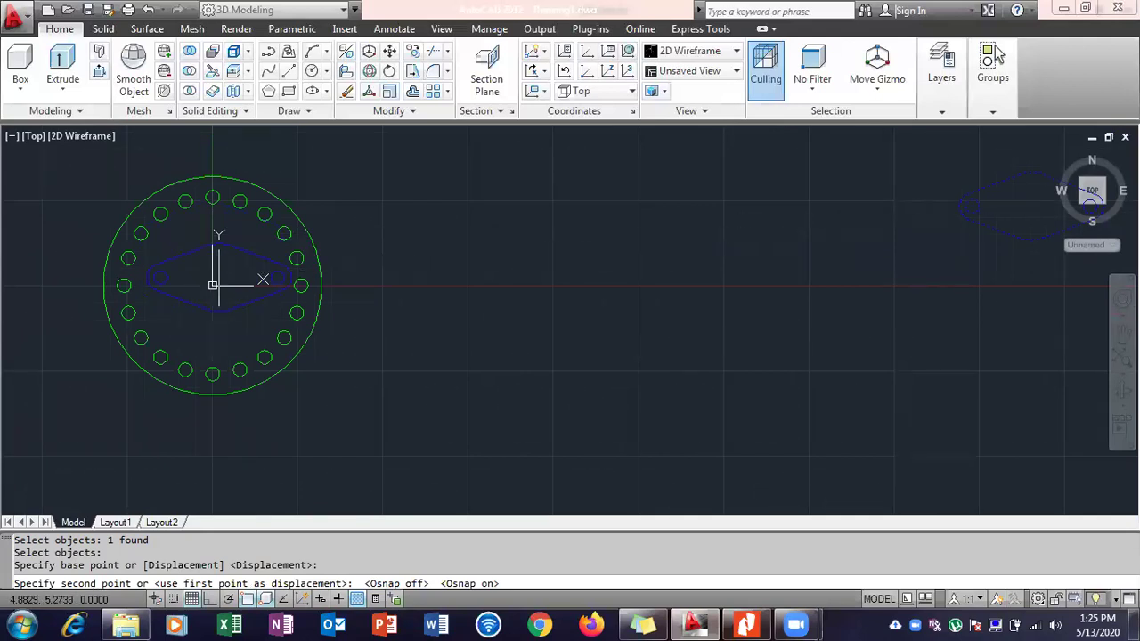
pyautogui.scroll(3, 210, 284)
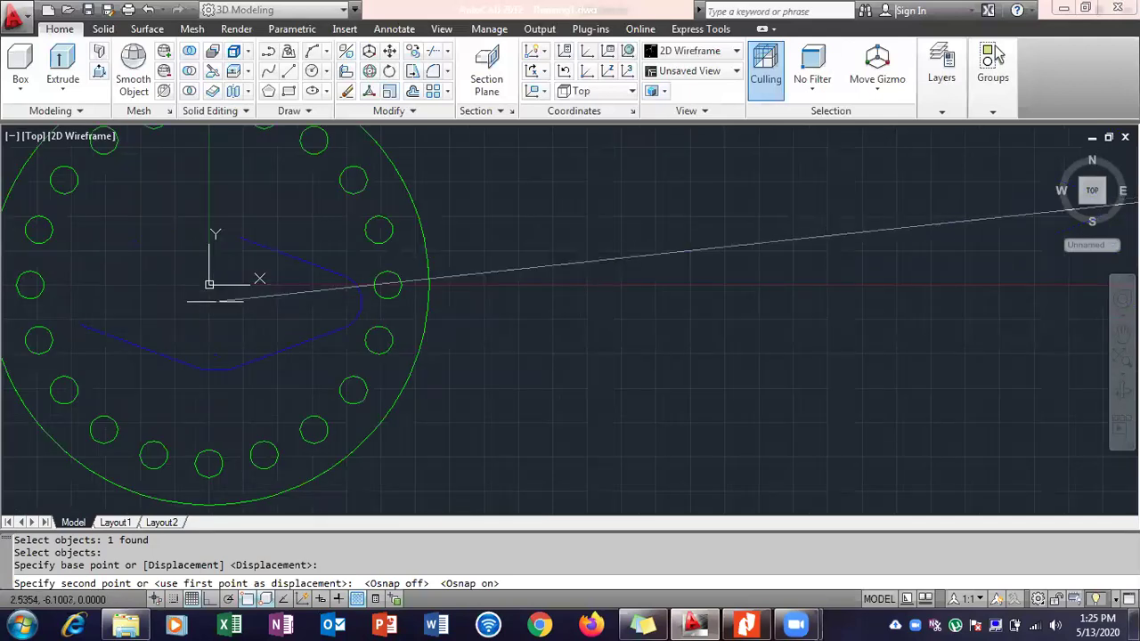
pyautogui.press('Escape')
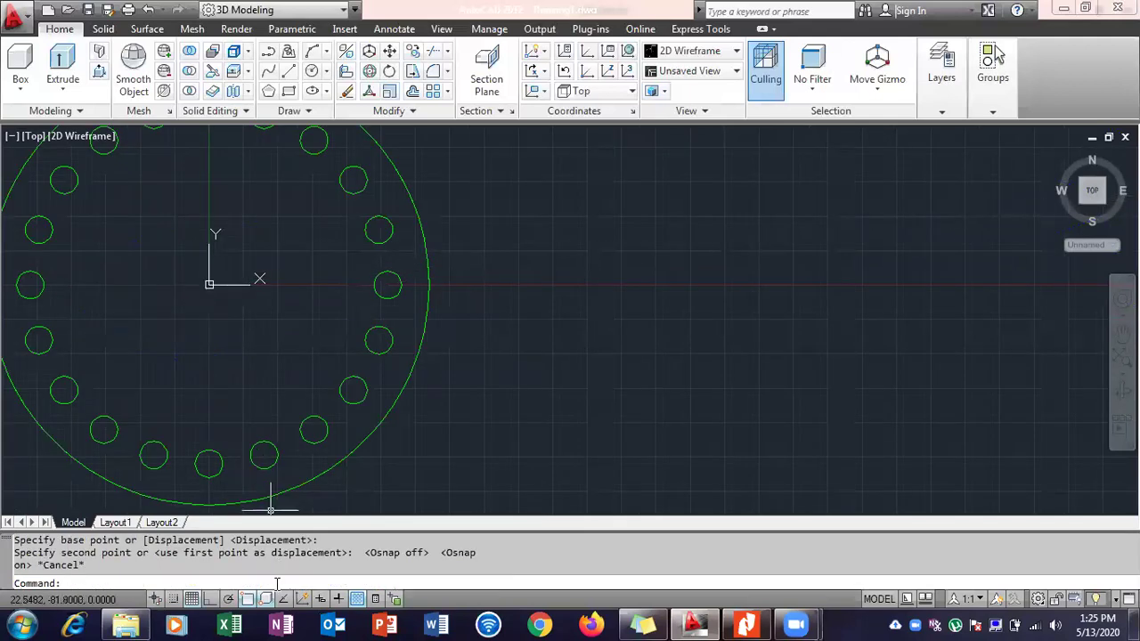
# Draw a line from the green disc's center at the origin to the center of the drilled hole on the positive X axis.
pyautogui.write('line')
pyautogui.press('Return')
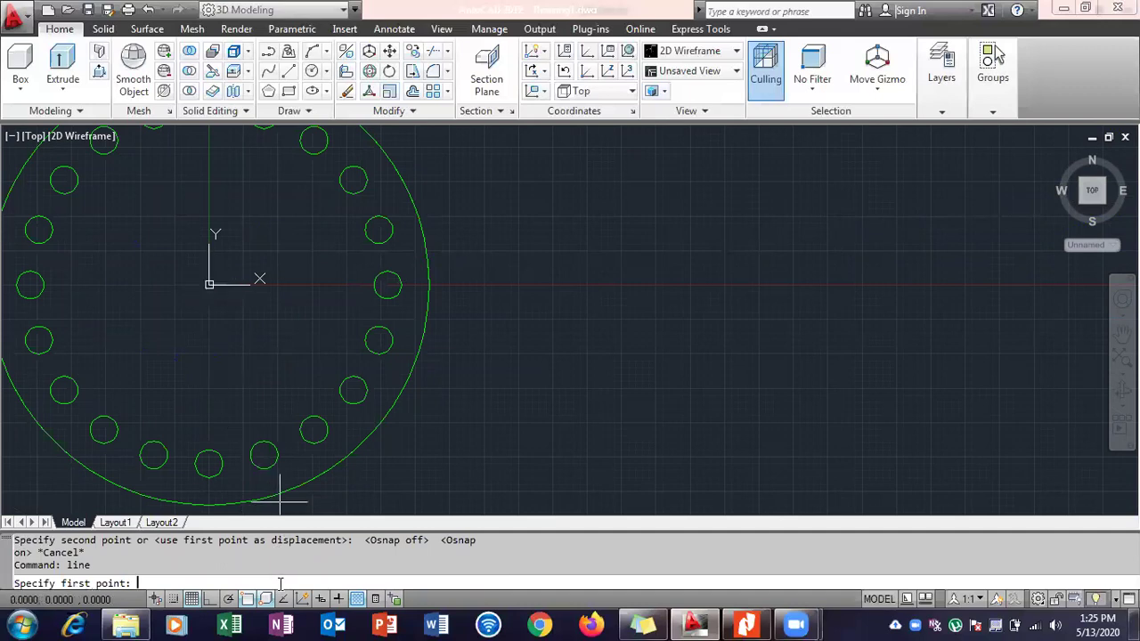
pyautogui.write('o,o')
pyautogui.press('Return')
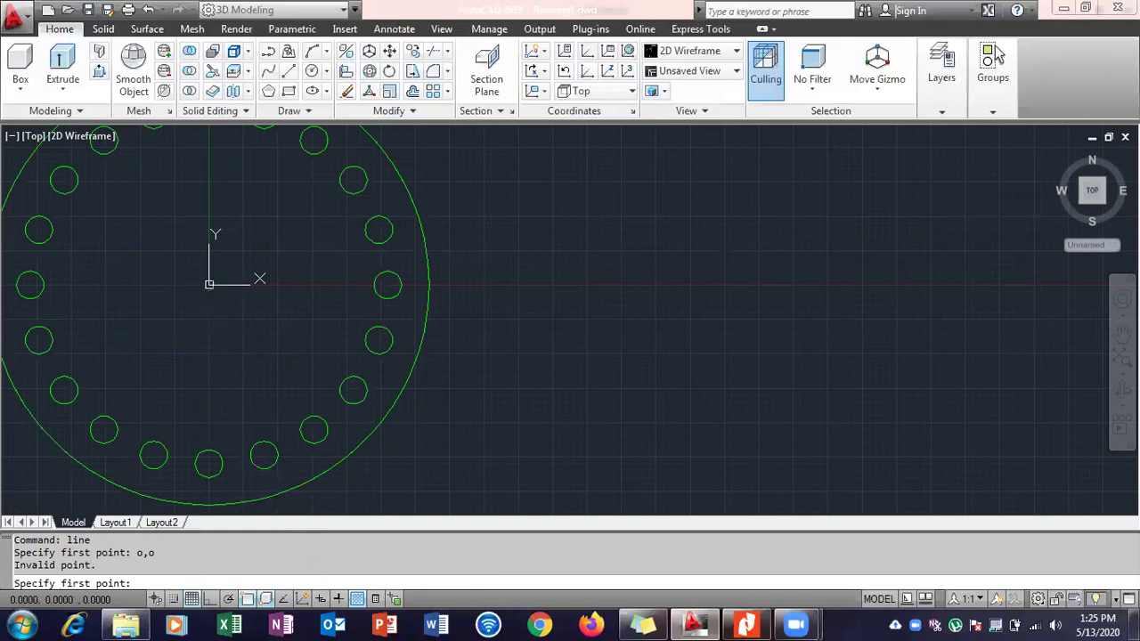
pyautogui.click(208, 284)
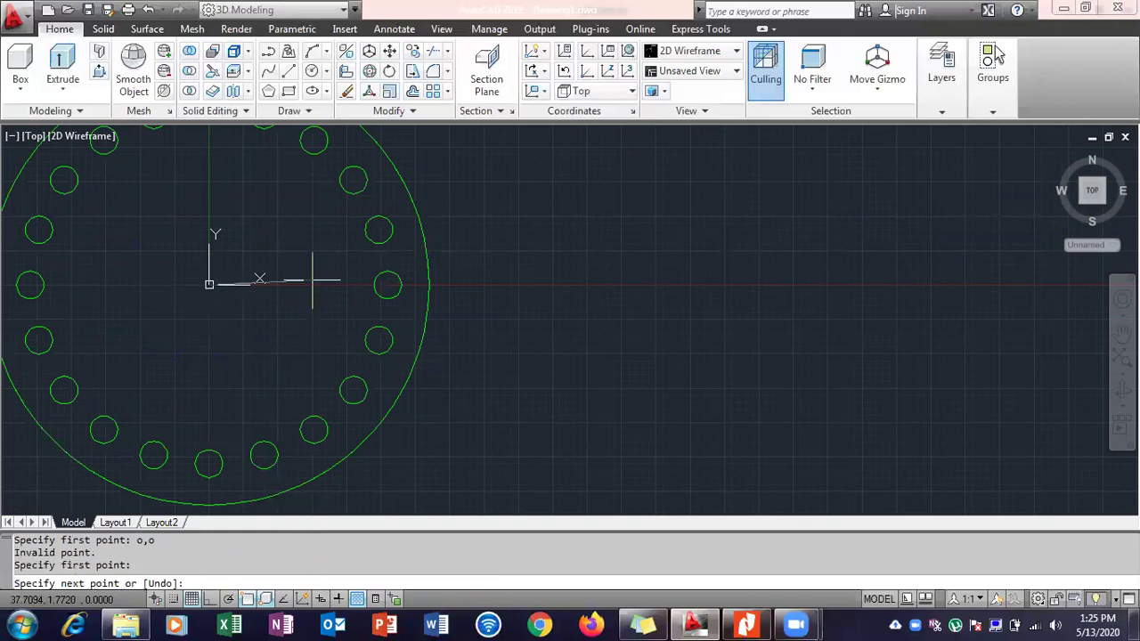
pyautogui.click(387, 285)
pyautogui.press('Escape')
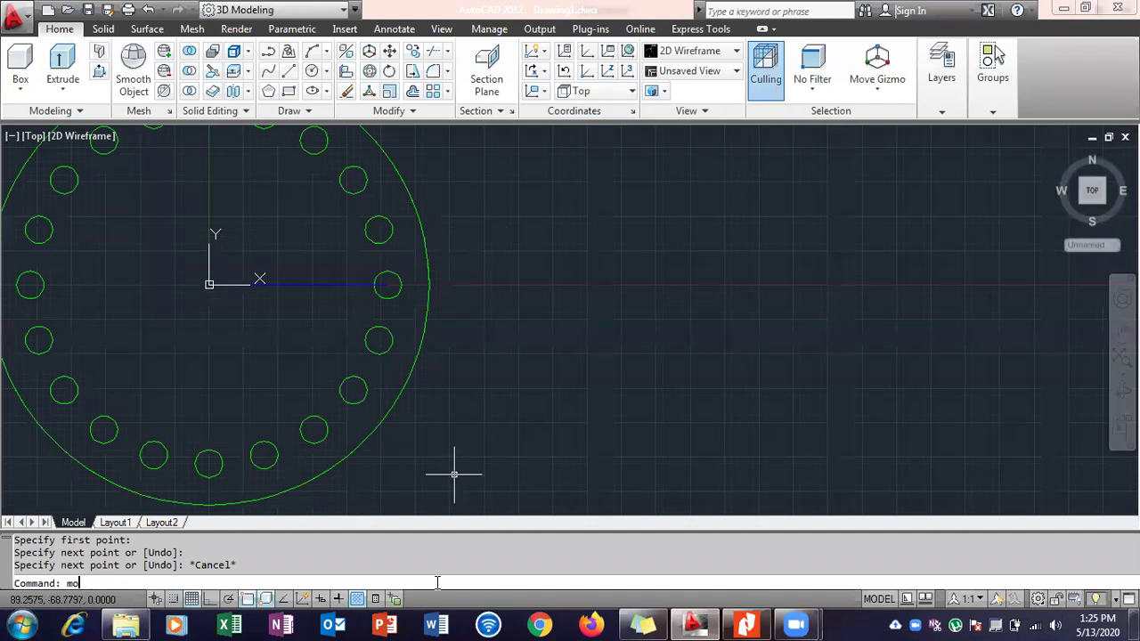
pyautogui.press('Return')
pyautogui.scroll(-4, 548, 436)
pyautogui.click(1051, 290)
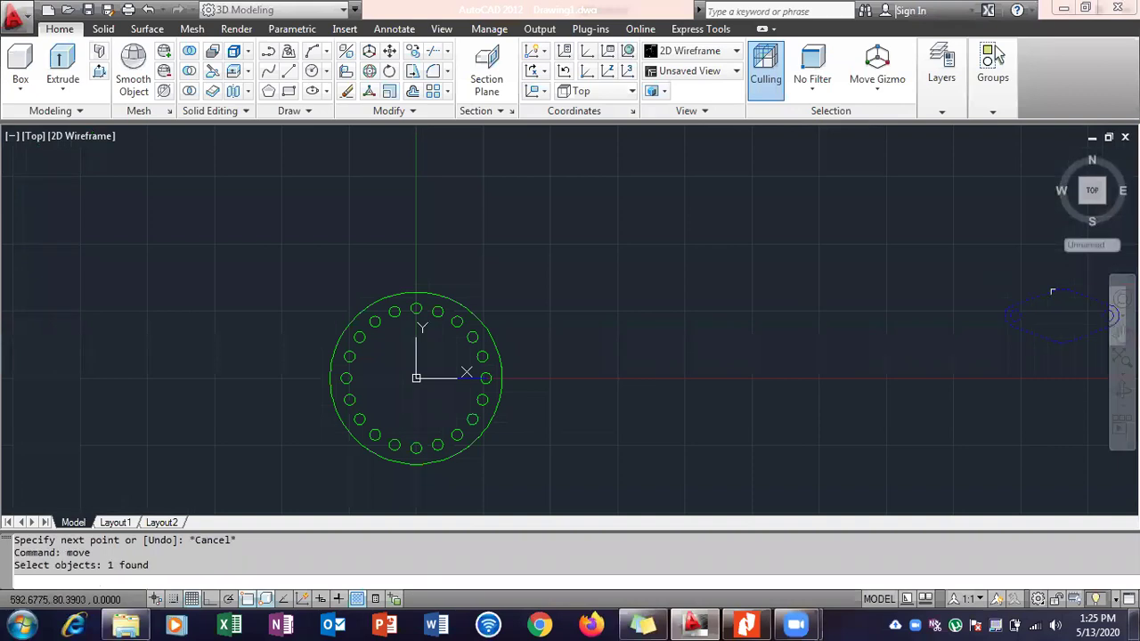
pyautogui.press('Return')
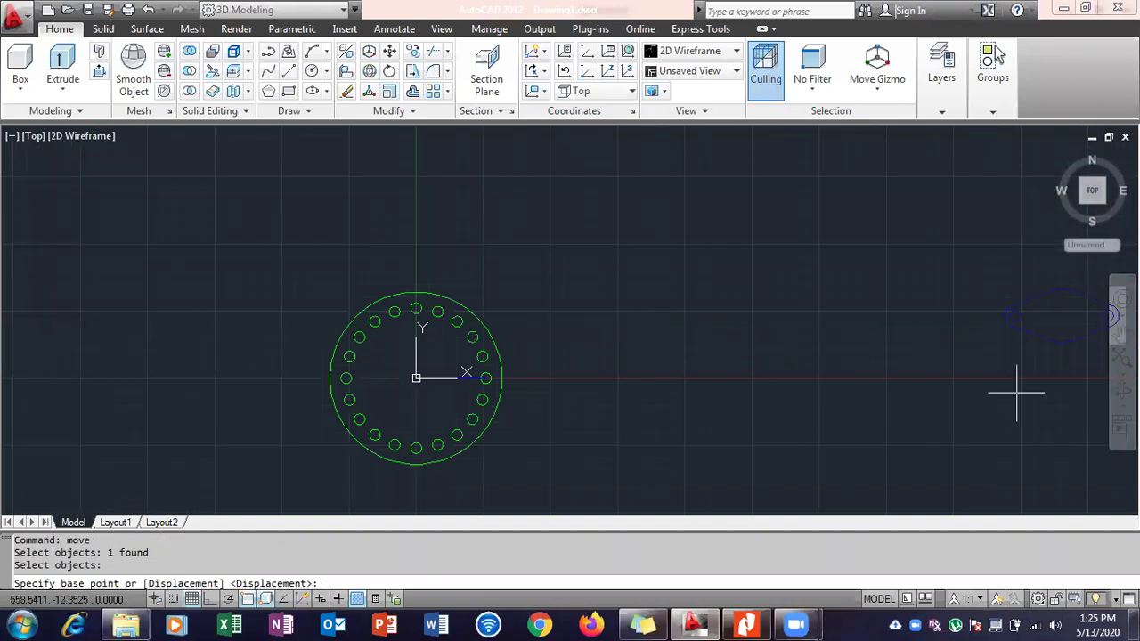
pyautogui.scroll(3, 1064, 311)
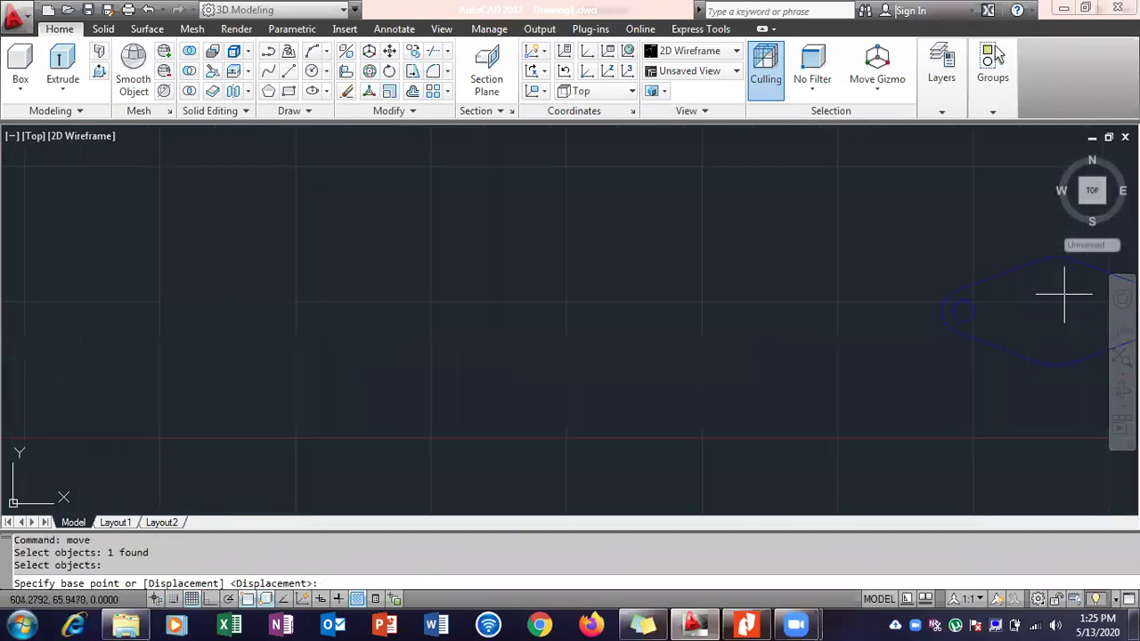
pyautogui.press('Escape')
# Move the Bearing Base from its center to the origin at the green disc's center, toggling the Center of face 3D object snap during the command.
pyautogui.click(1122, 329)
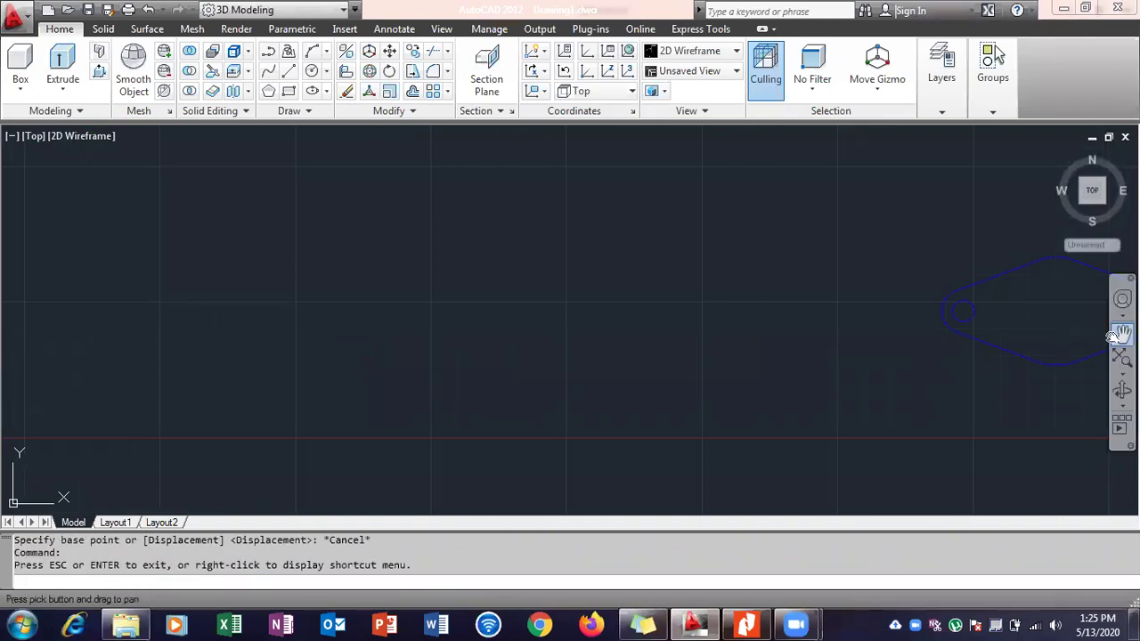
pyautogui.moveTo(926, 319); pyautogui.dragTo(684, 320)
pyautogui.press('Escape')
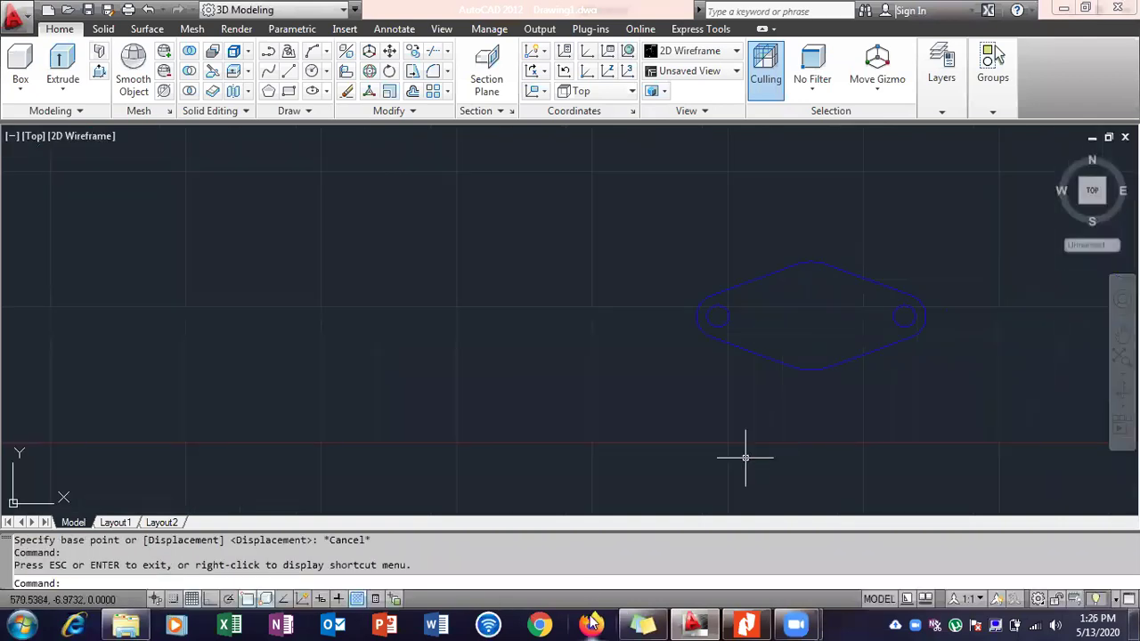
pyautogui.write('move')
pyautogui.press('Return')
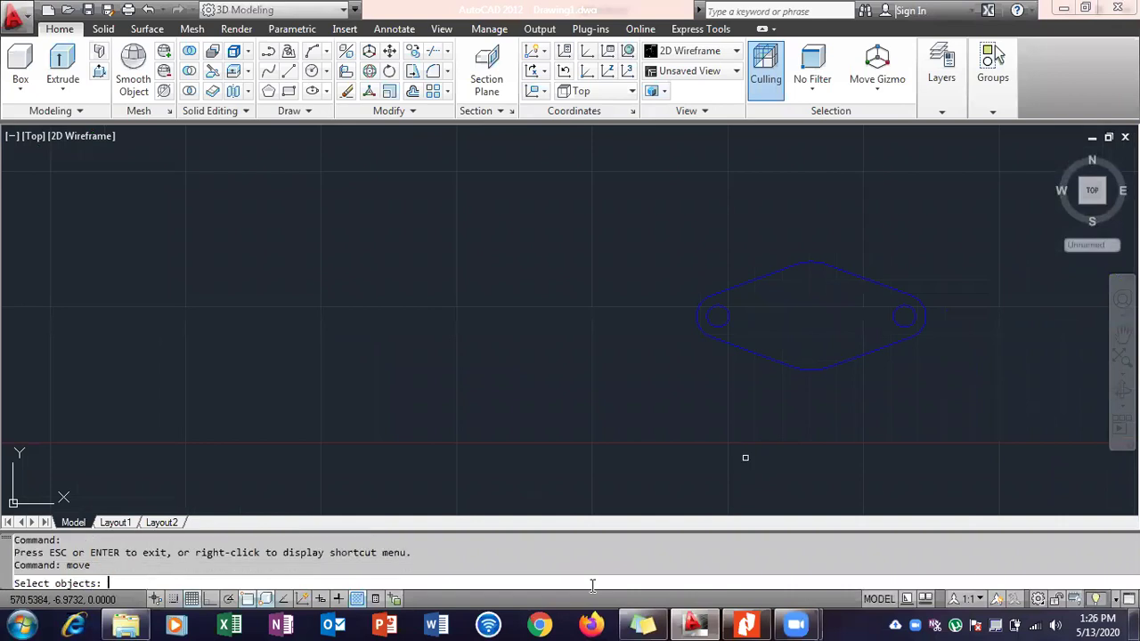
pyautogui.click(632, 257)
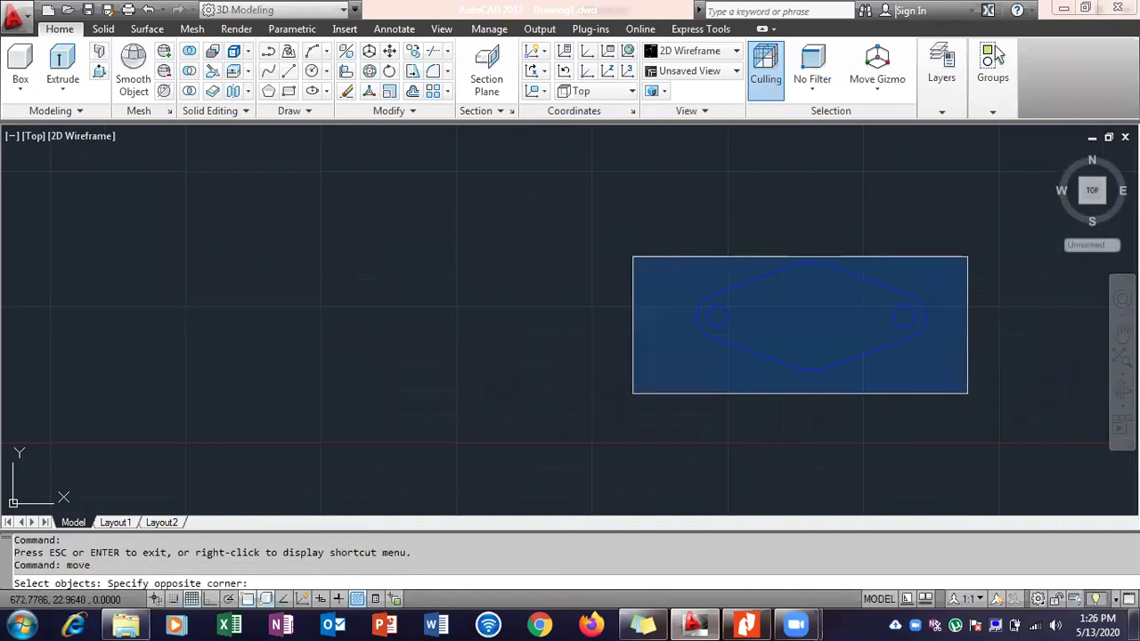
pyautogui.click(969, 395)
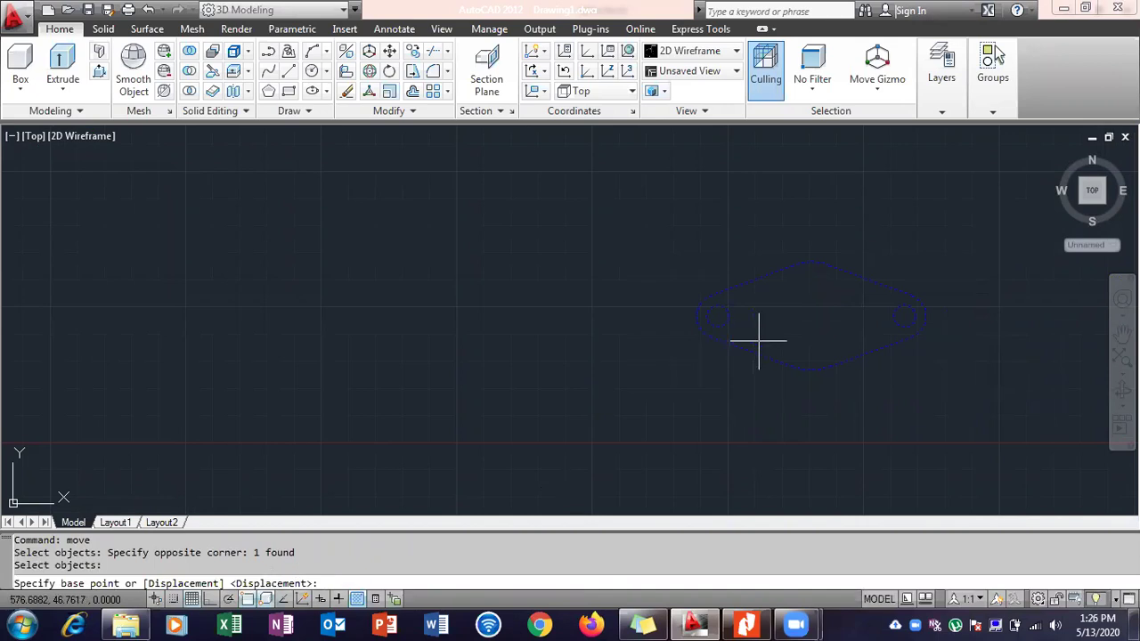
pyautogui.rightClick(275, 600)
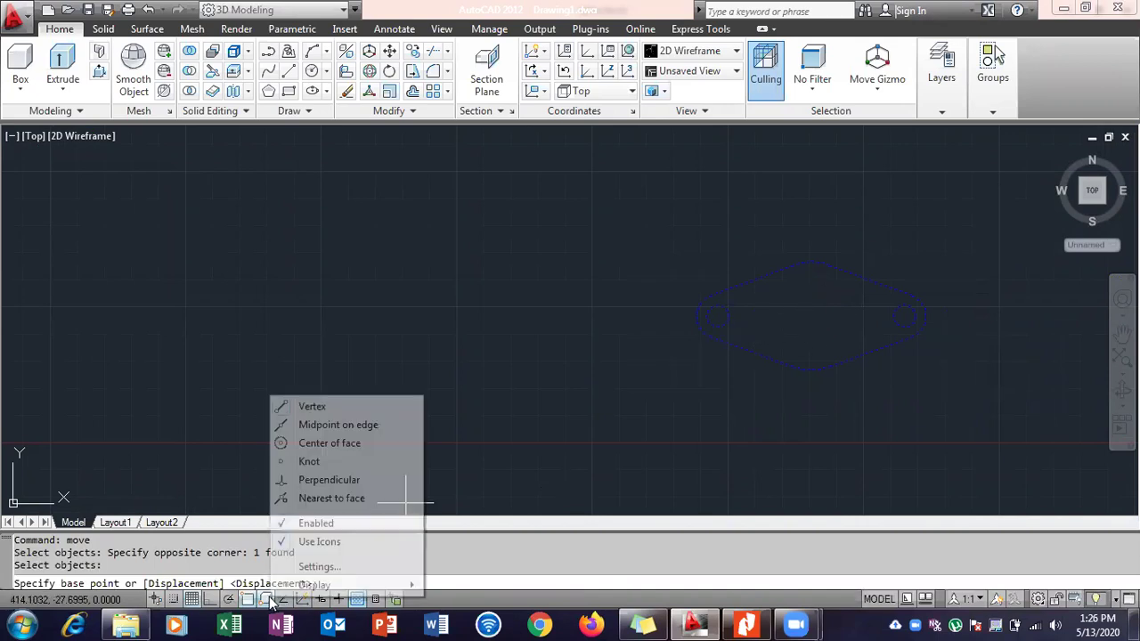
pyautogui.click(328, 443)
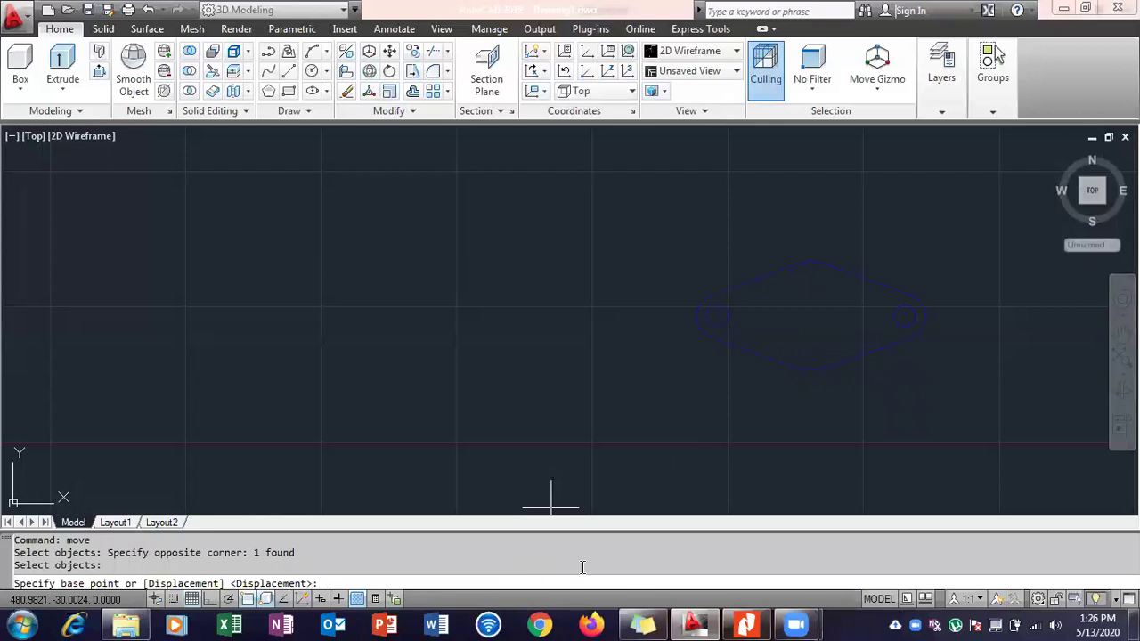
pyautogui.scroll(-3, 804, 313)
pyautogui.scroll(2, 804, 312)
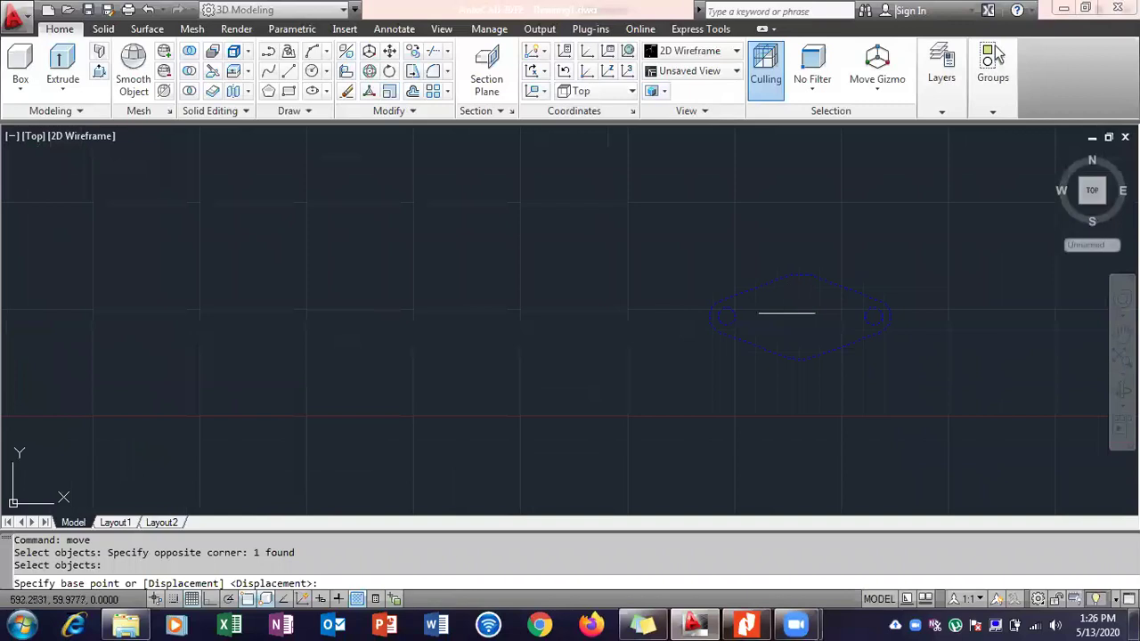
pyautogui.click(798, 315)
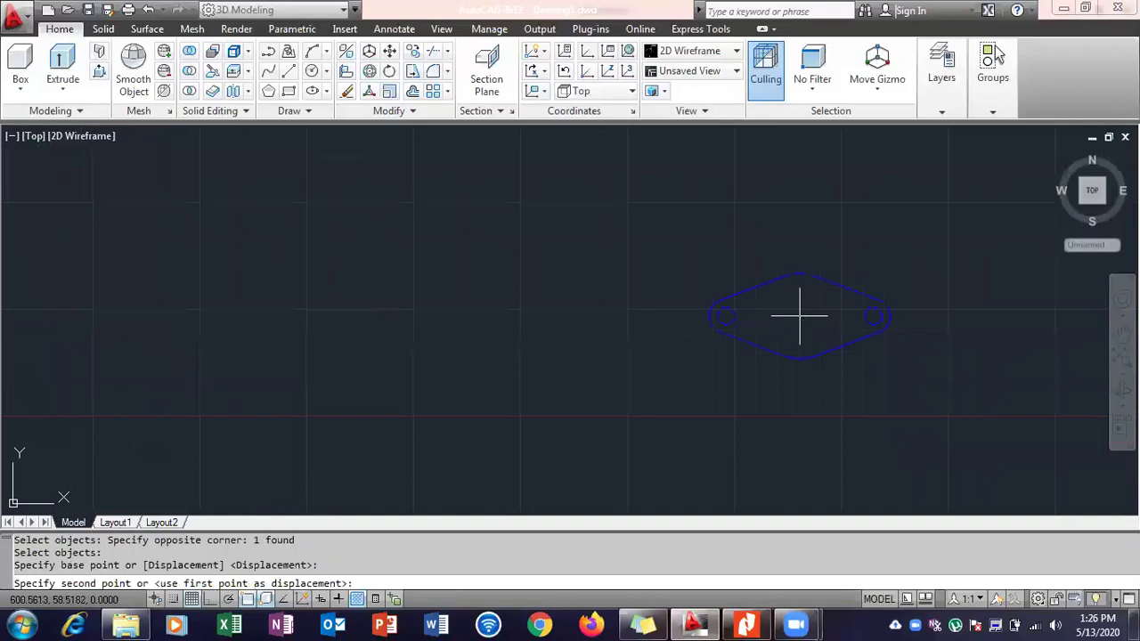
pyautogui.scroll(-3, 419, 260)
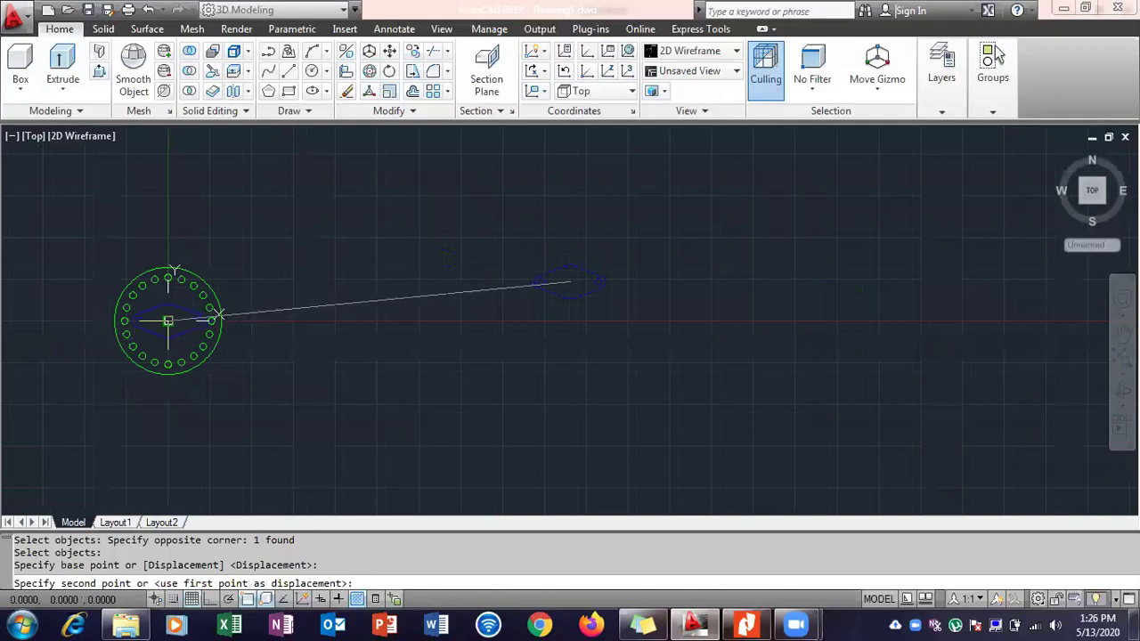
pyautogui.scroll(3, 168, 320)
pyautogui.scroll(3, 166, 319)
pyautogui.scroll(-3, 183, 320)
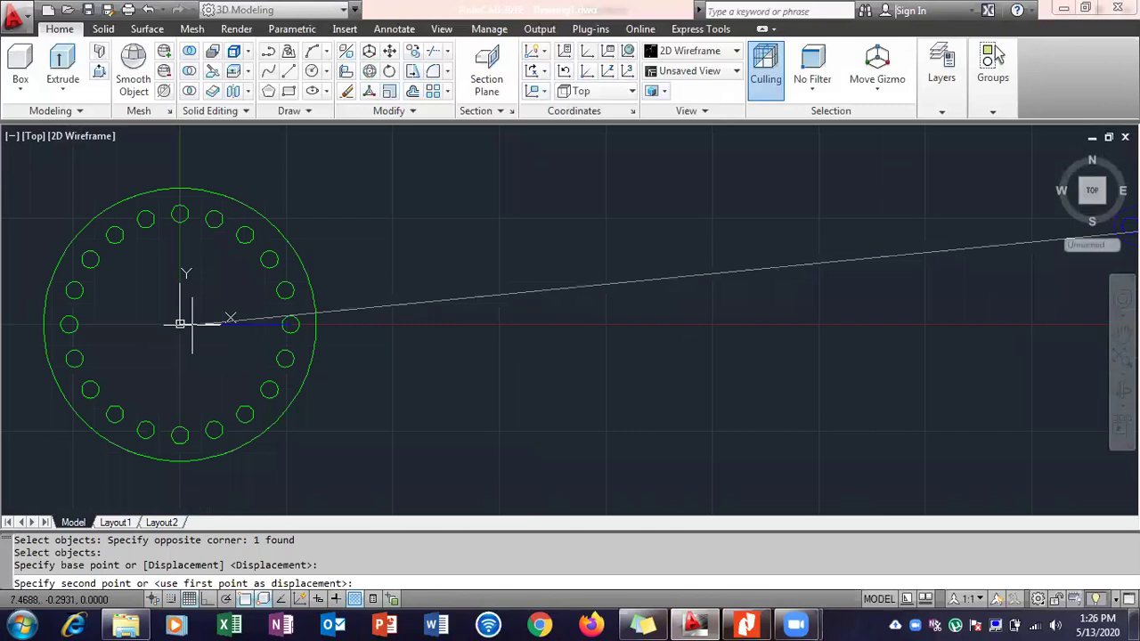
pyautogui.press('Escape')
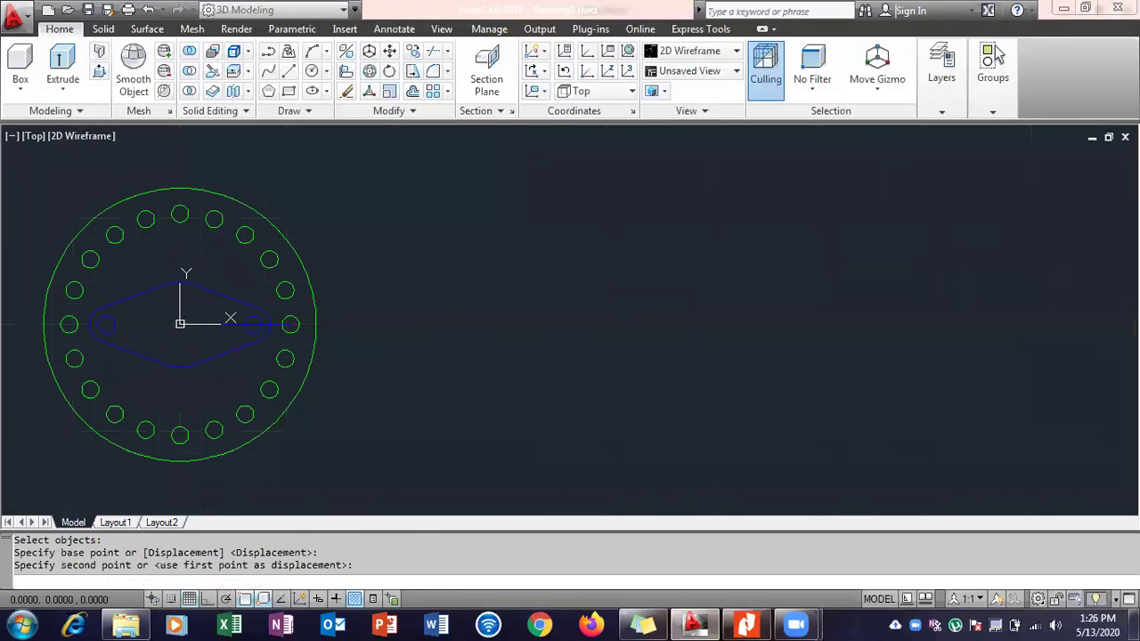
pyautogui.press('Escape')
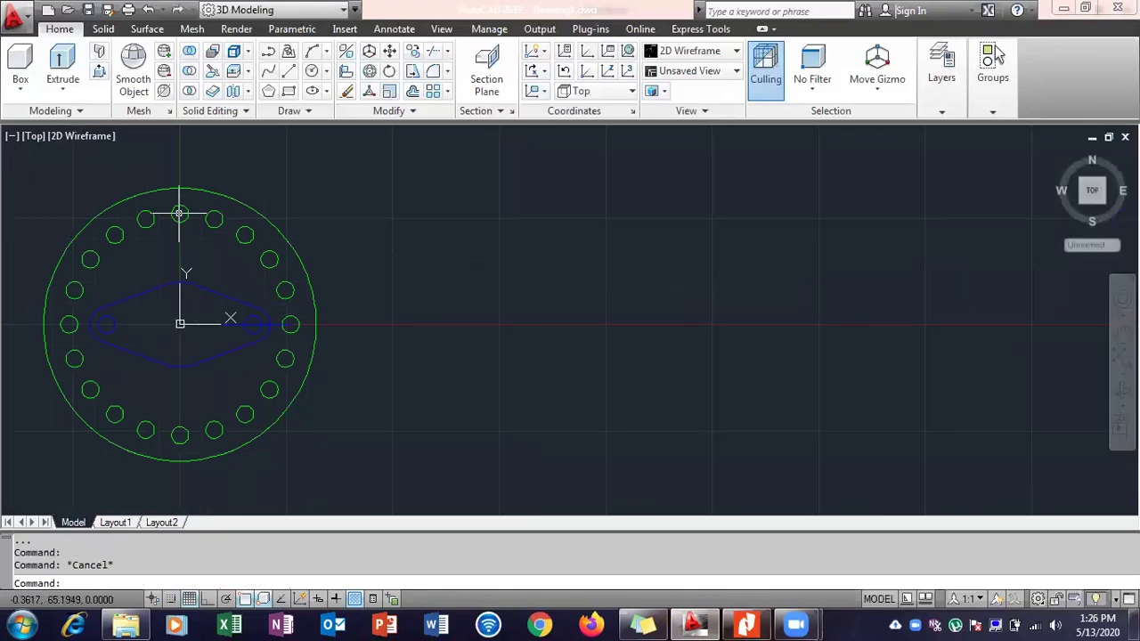
# Show the assembled disc and Bearing Base in SE Isometric view with the Shaded visual style.
pyautogui.click(33, 139)
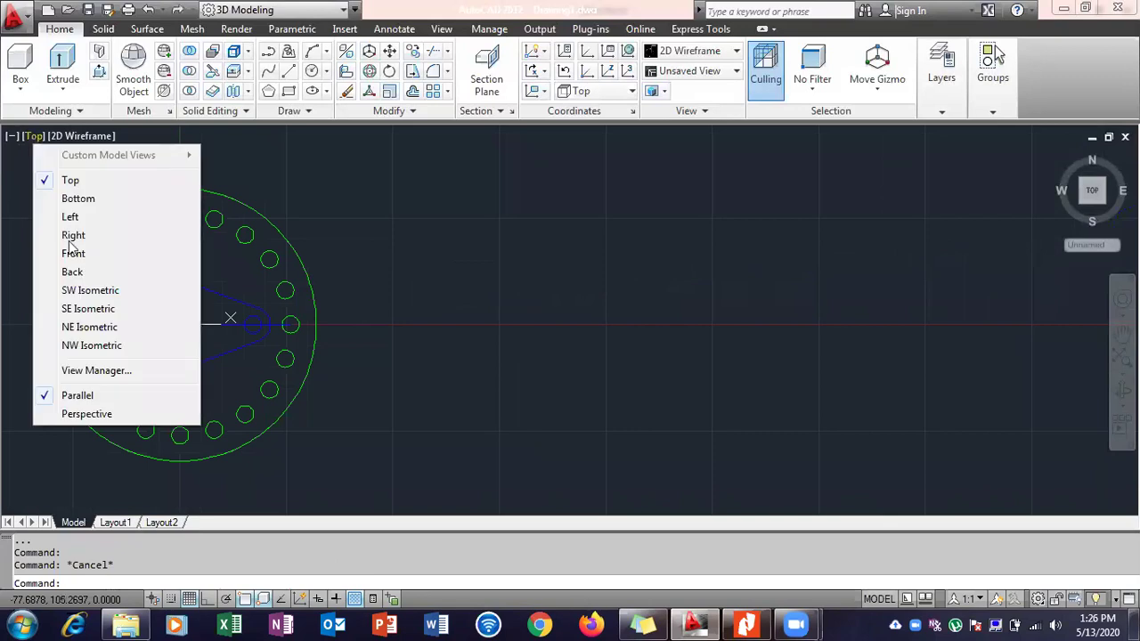
pyautogui.click(84, 308)
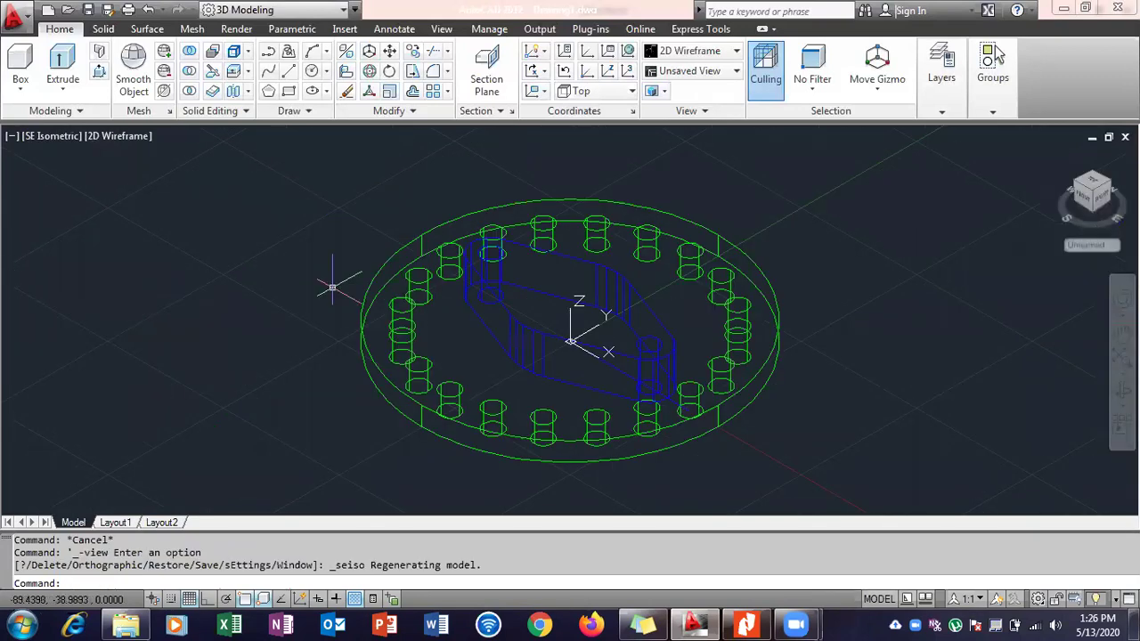
pyautogui.click(128, 137)
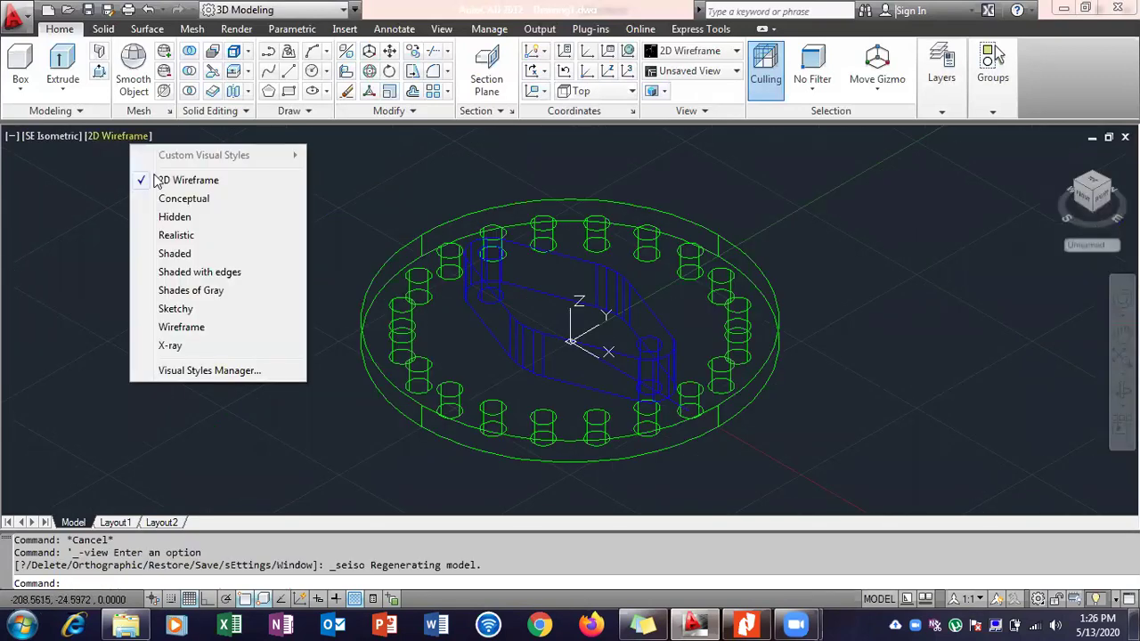
pyautogui.click(172, 253)
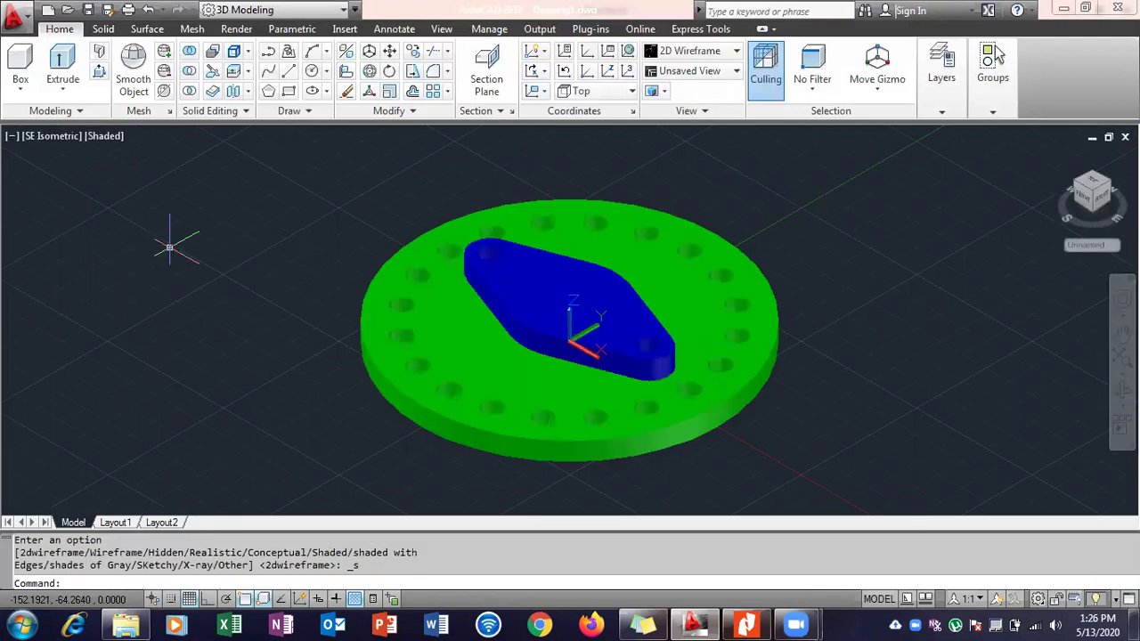
pyautogui.click(595, 346)
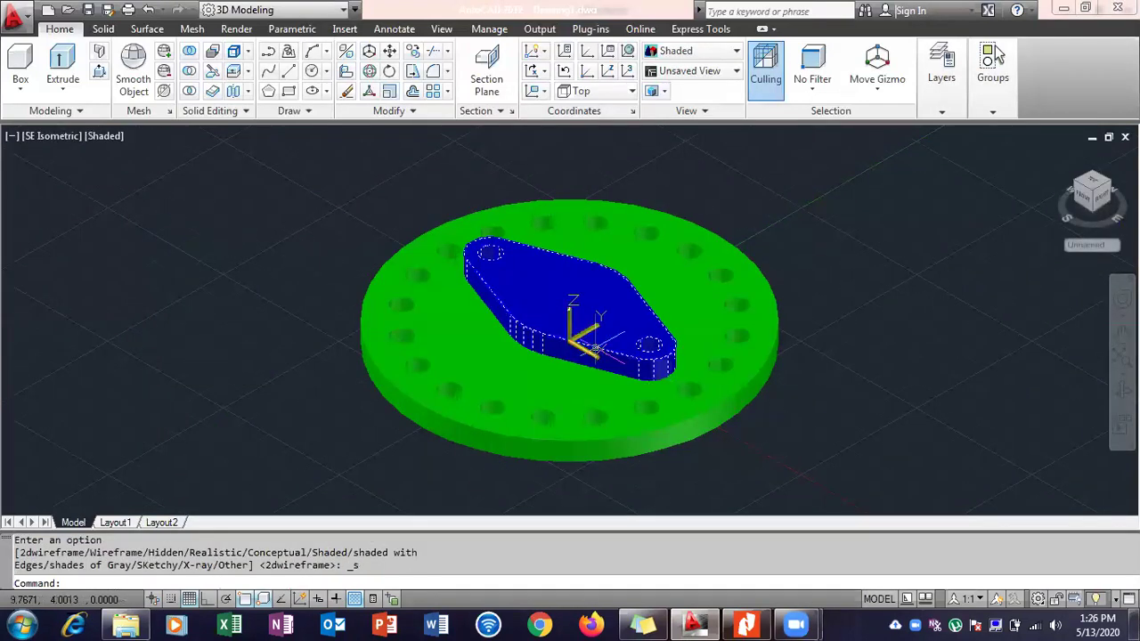
pyautogui.moveTo(641, 365)
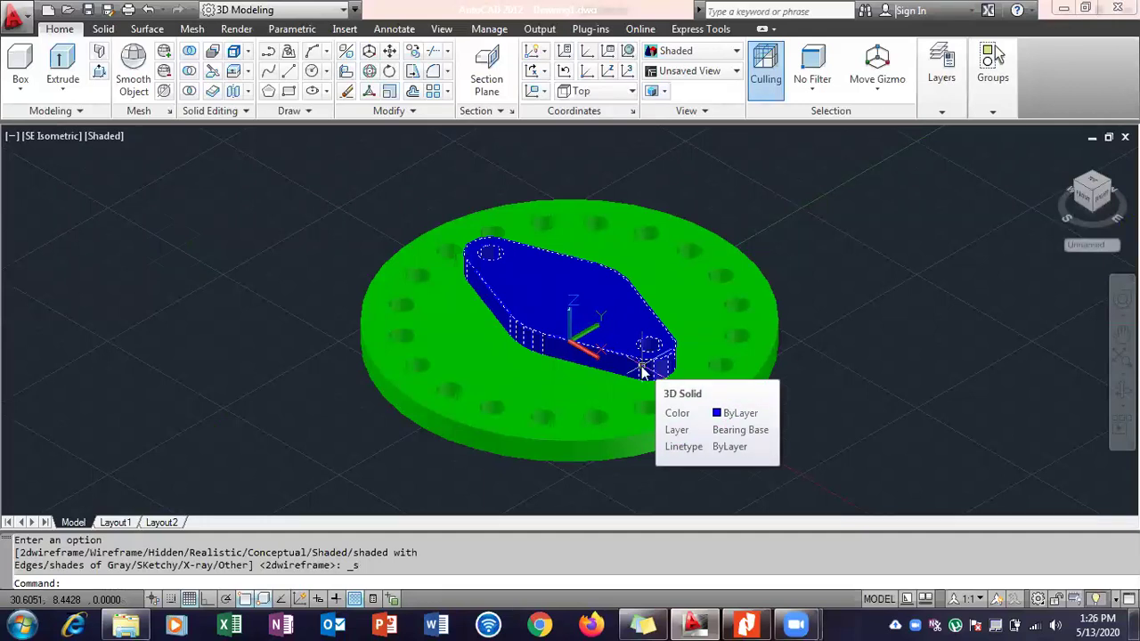
pyautogui.hotkey('alt', 'Tab')
pyautogui.hotkey('alt', 'Tab')
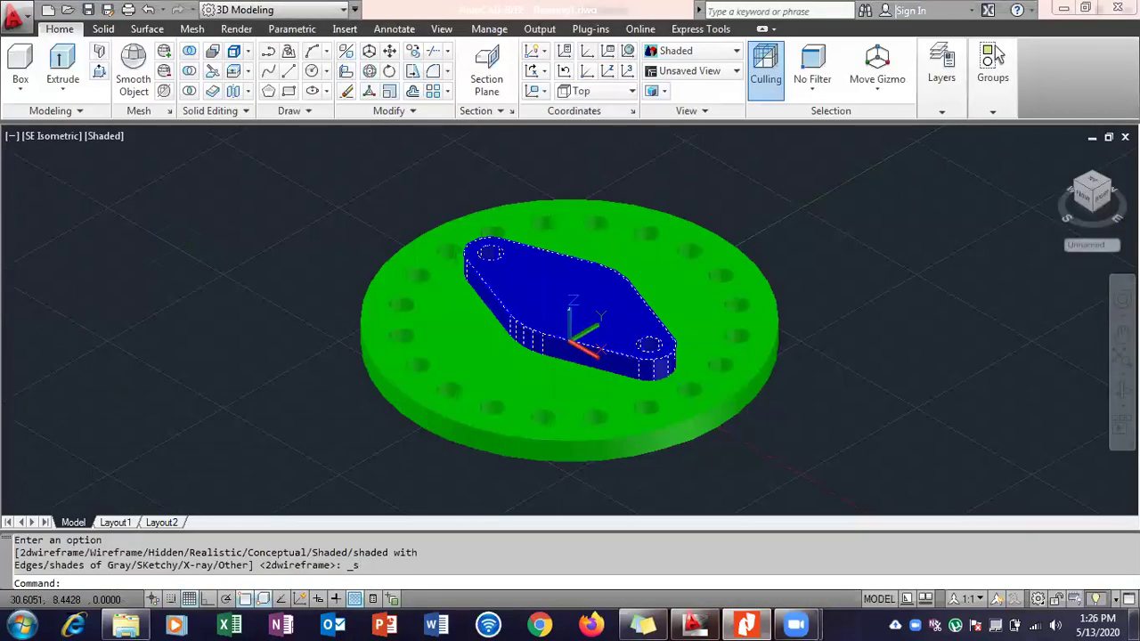
pyautogui.moveTo(614, 397)
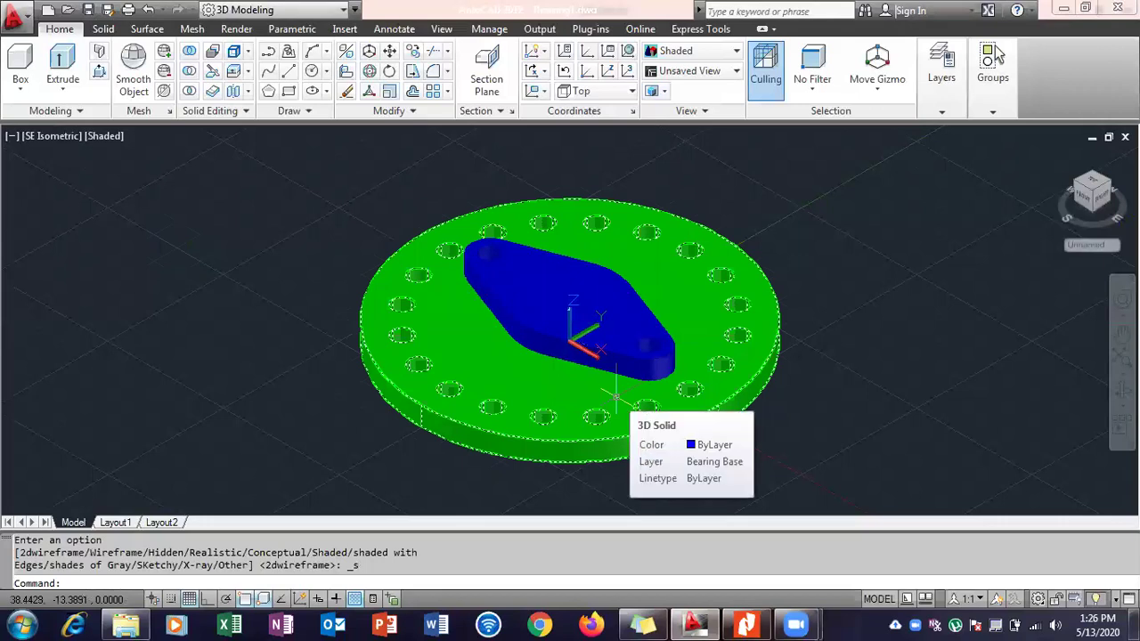
pyautogui.press('Escape')
pyautogui.click(619, 351)
pyautogui.moveTo(619, 352)
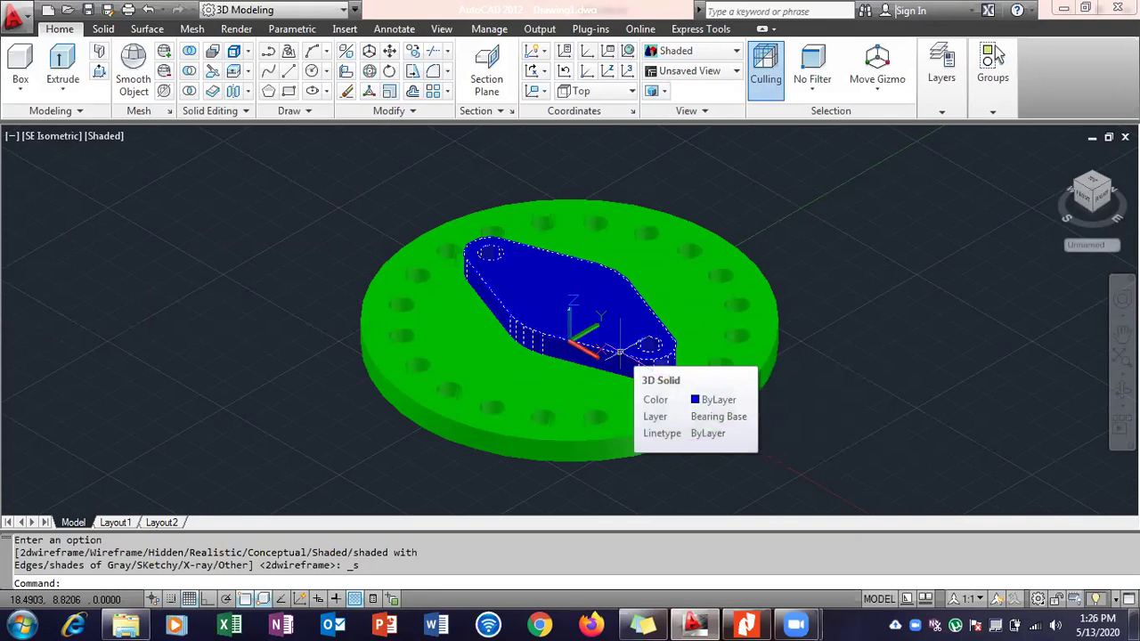
pyautogui.click(619, 352)
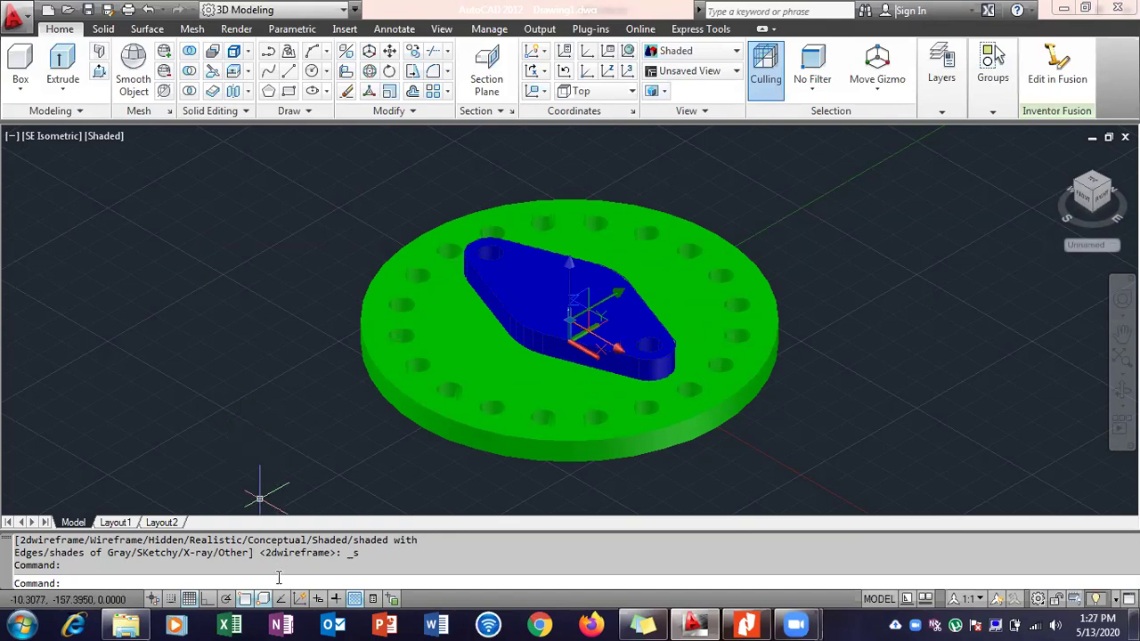
pyautogui.press('Escape')
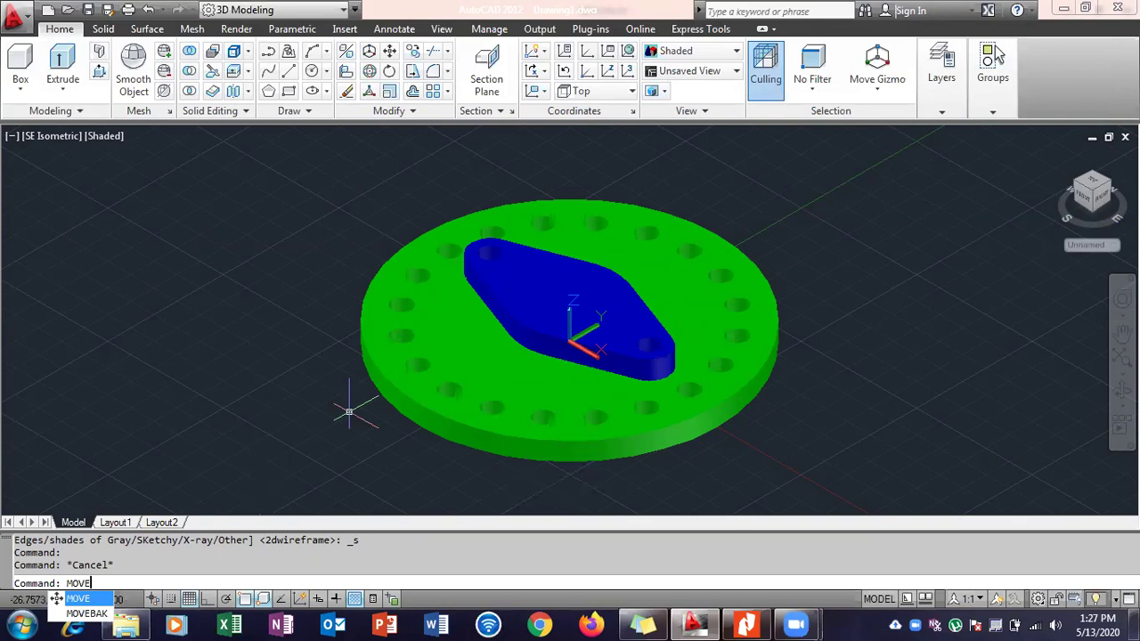
pyautogui.press('Return')
pyautogui.click(530, 312)
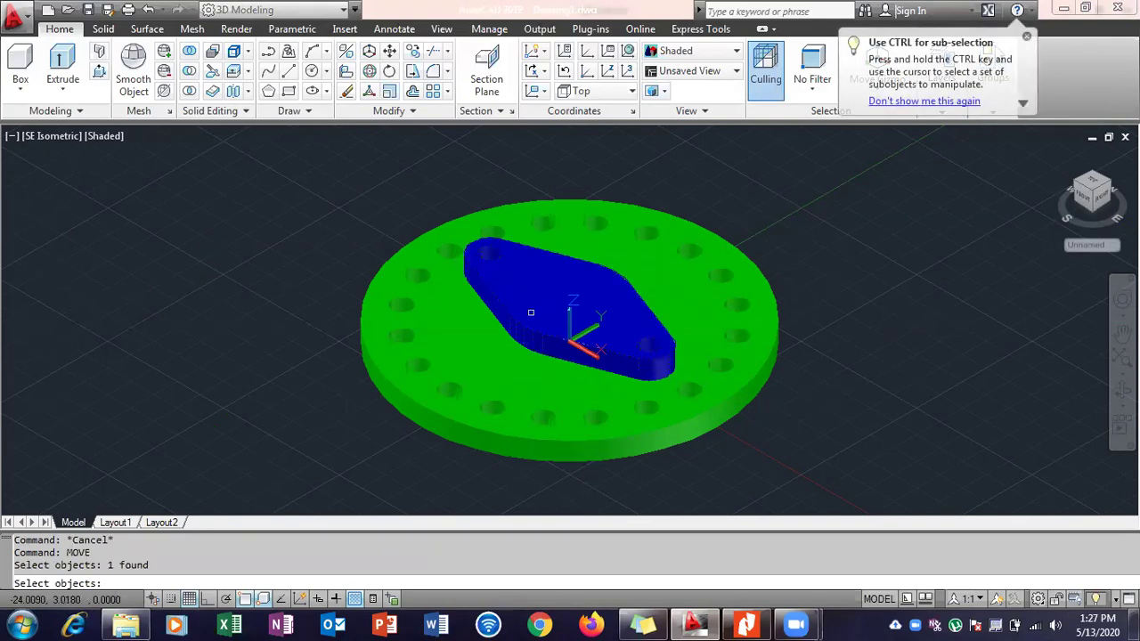
pyautogui.press('Return')
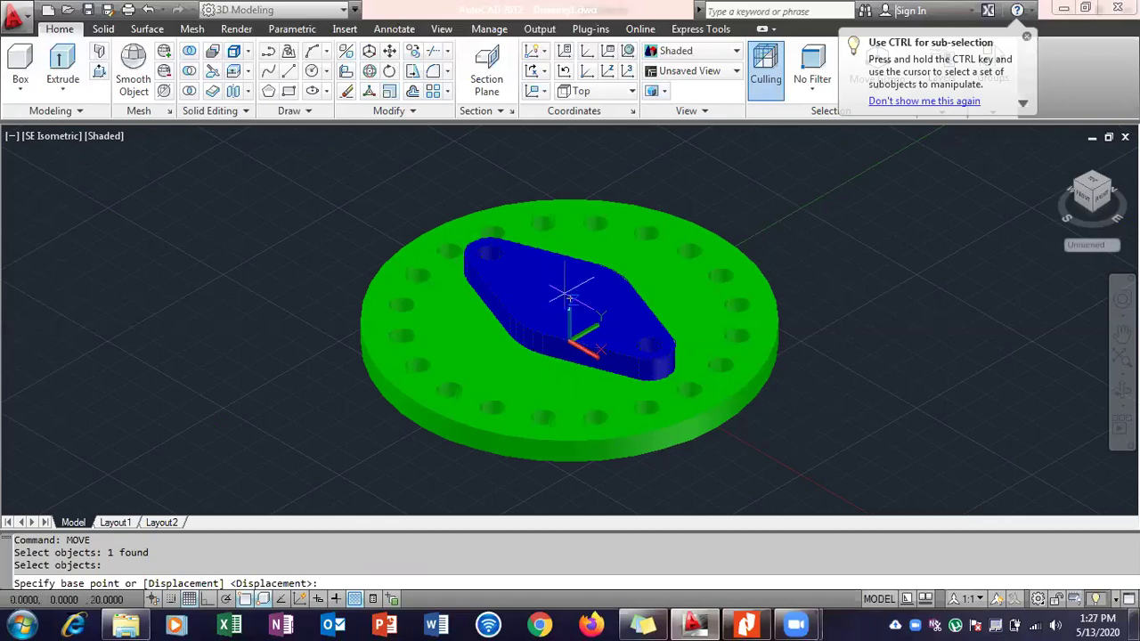
pyautogui.scroll(3, 547, 292)
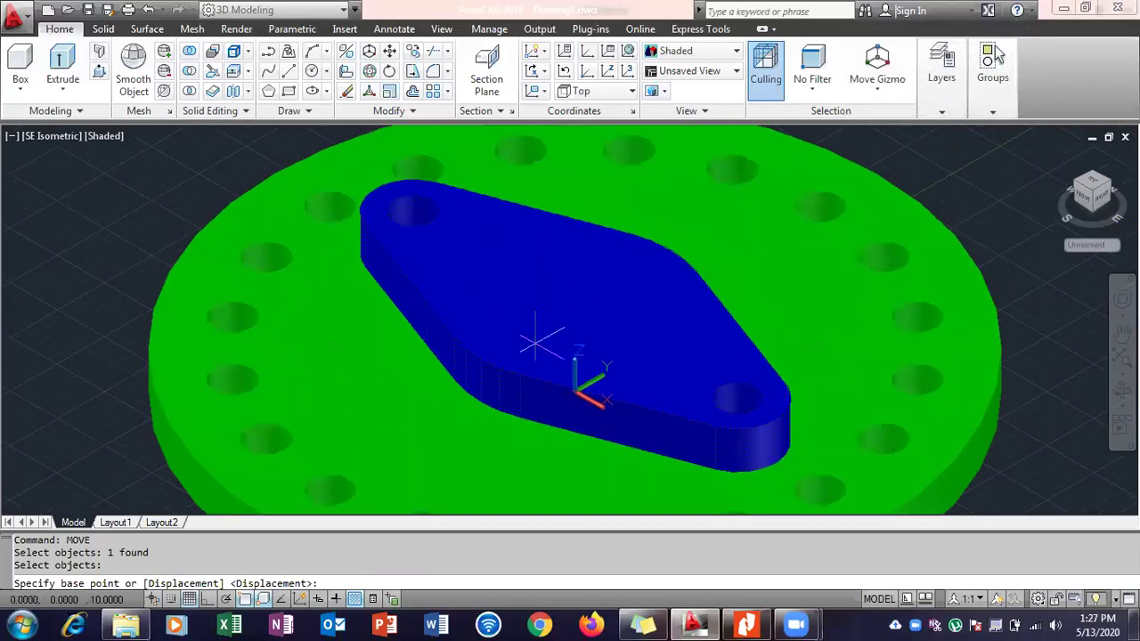
pyautogui.scroll(-2, 541, 343)
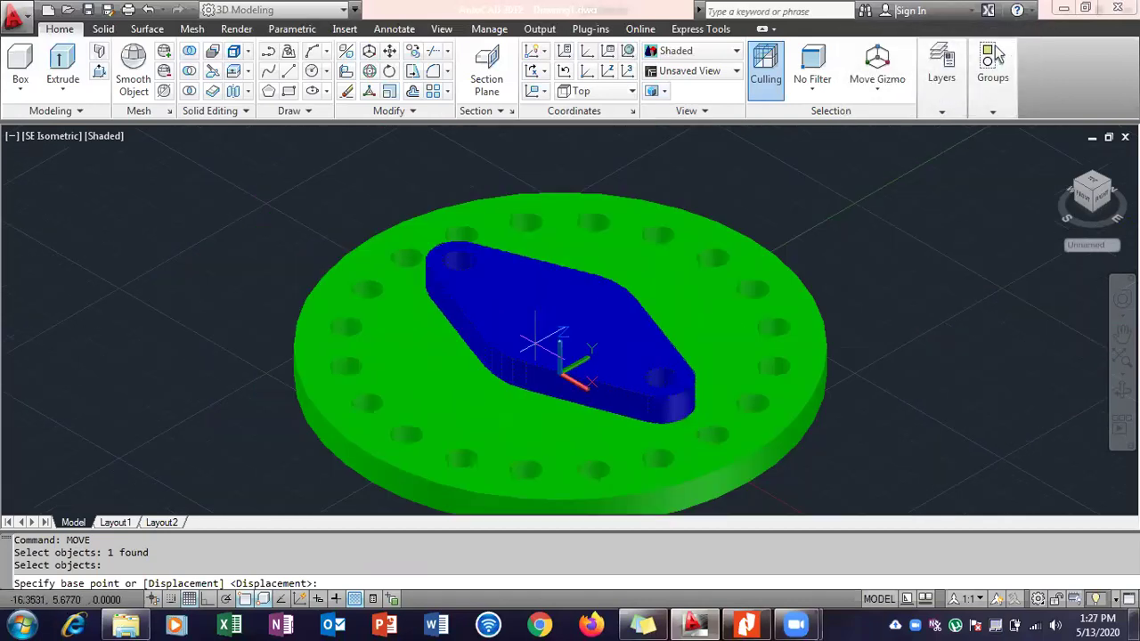
pyautogui.click(105, 149)
pyautogui.press('Escape')
pyautogui.press('Escape')
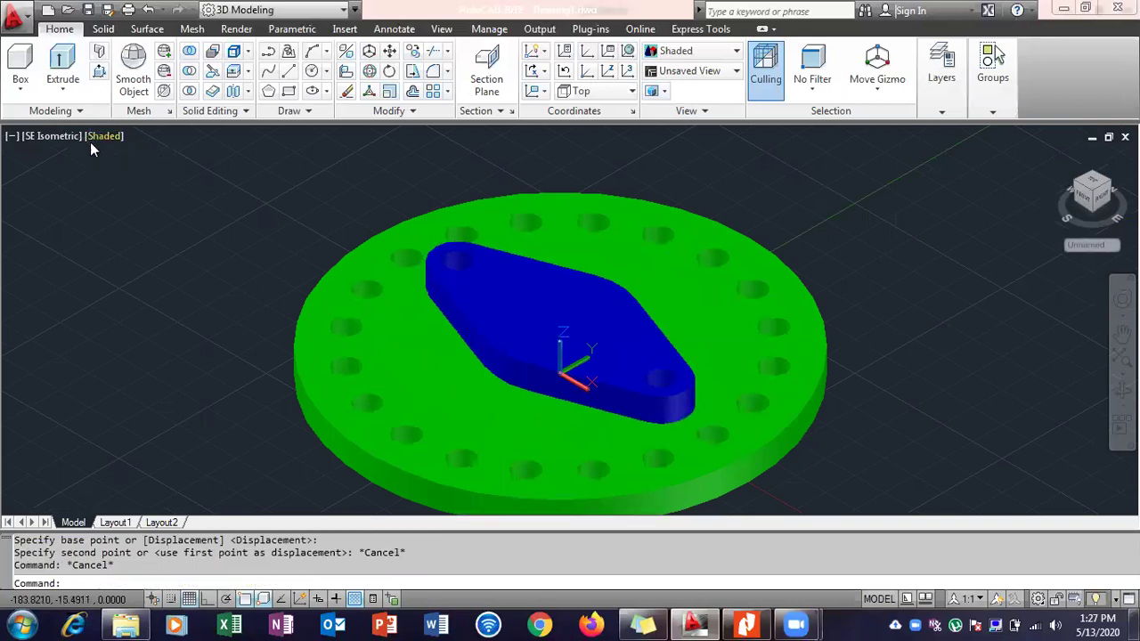
# Display the disc and Bearing Base in the 2D Wireframe visual style.
pyautogui.click(100, 136)
pyautogui.click(127, 179)
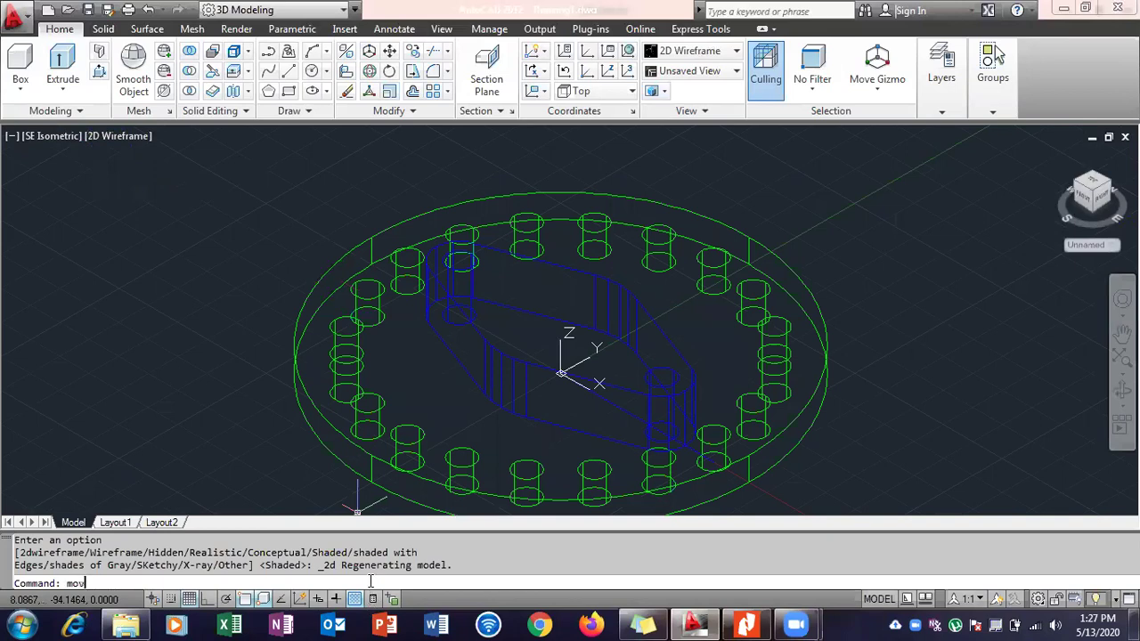
pyautogui.write('move')
pyautogui.press('Return')
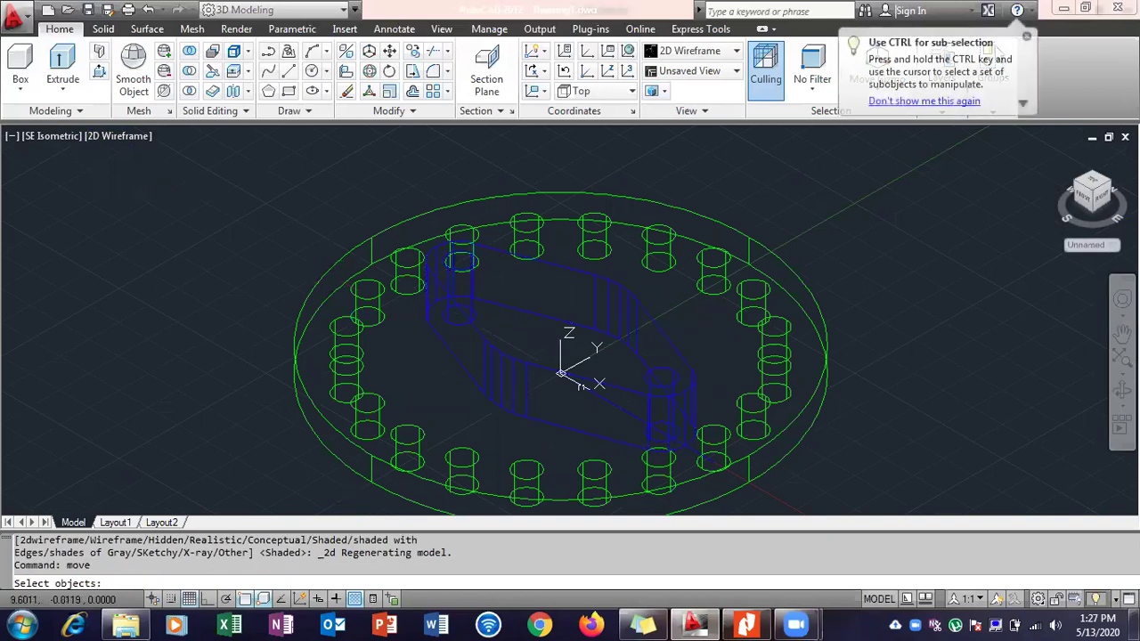
pyautogui.click(587, 380)
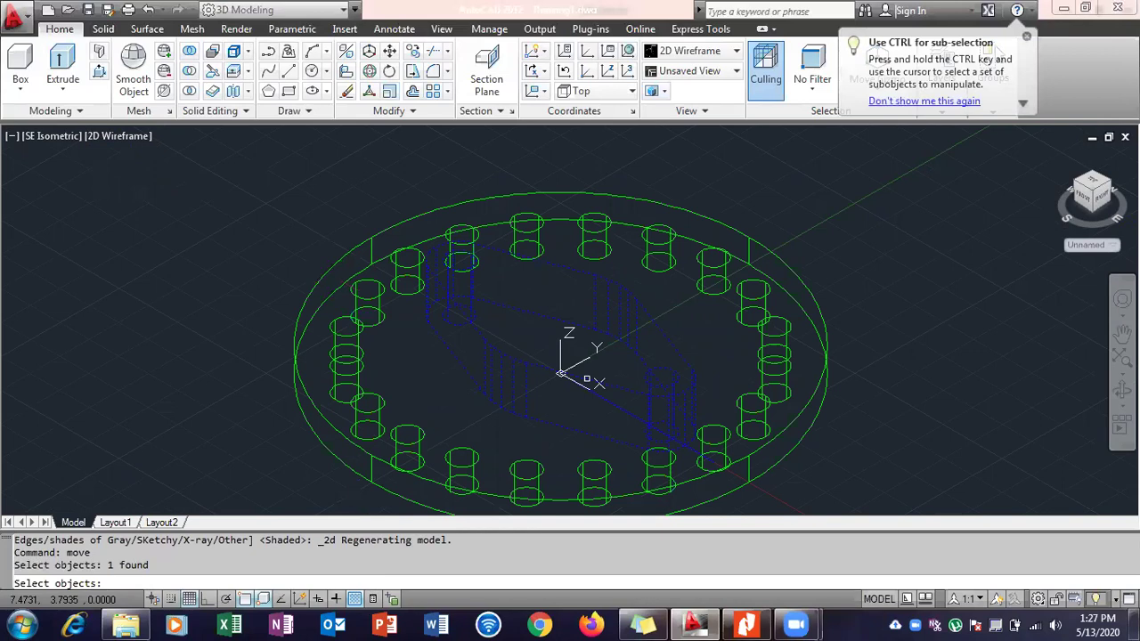
pyautogui.press('Return')
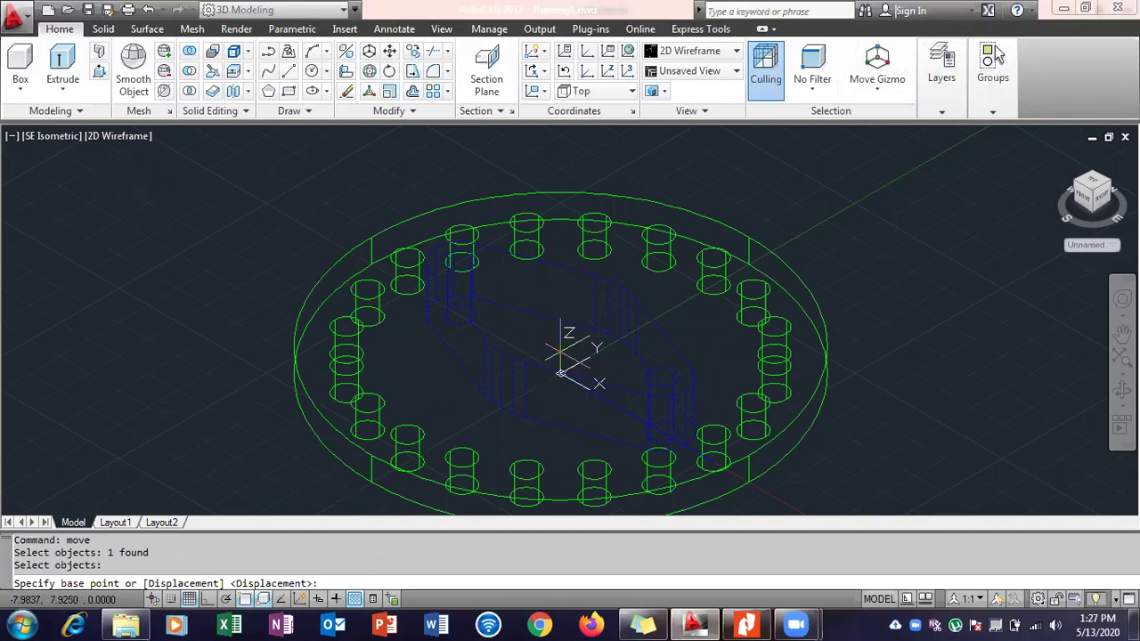
pyautogui.press('Escape')
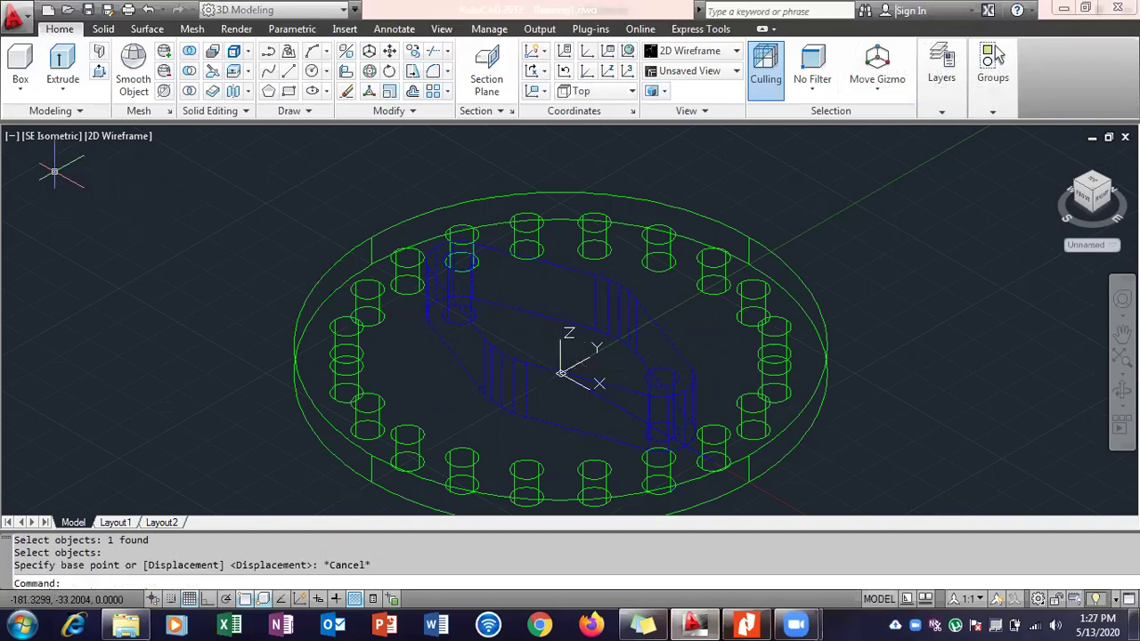
# Set the model view to Top.
pyautogui.click(59, 138)
pyautogui.click(89, 181)
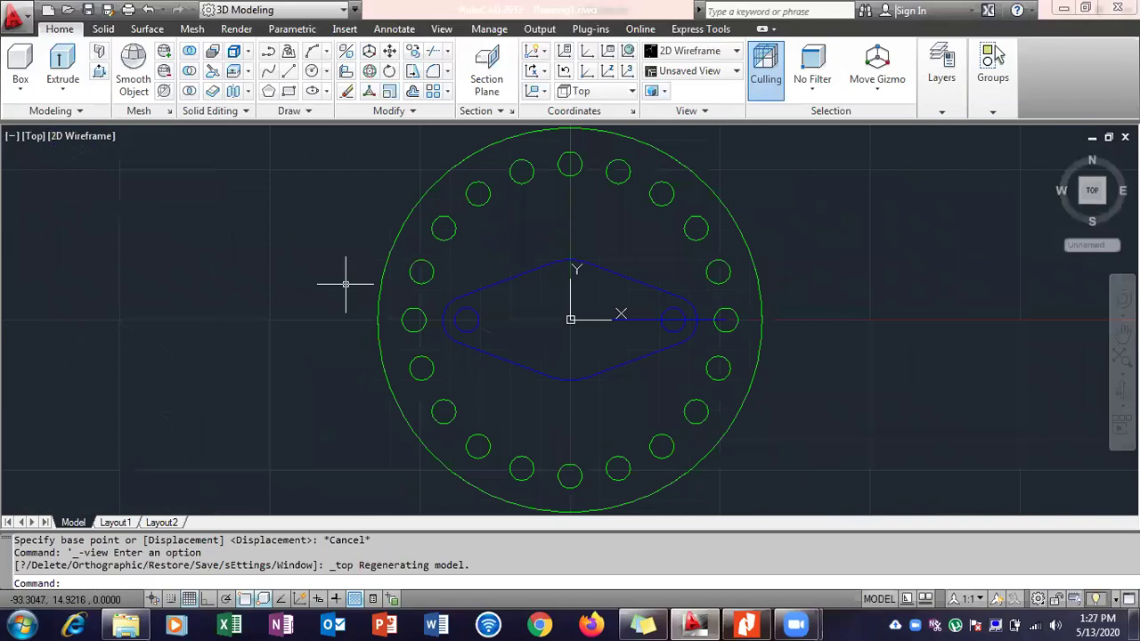
pyautogui.write('mo')
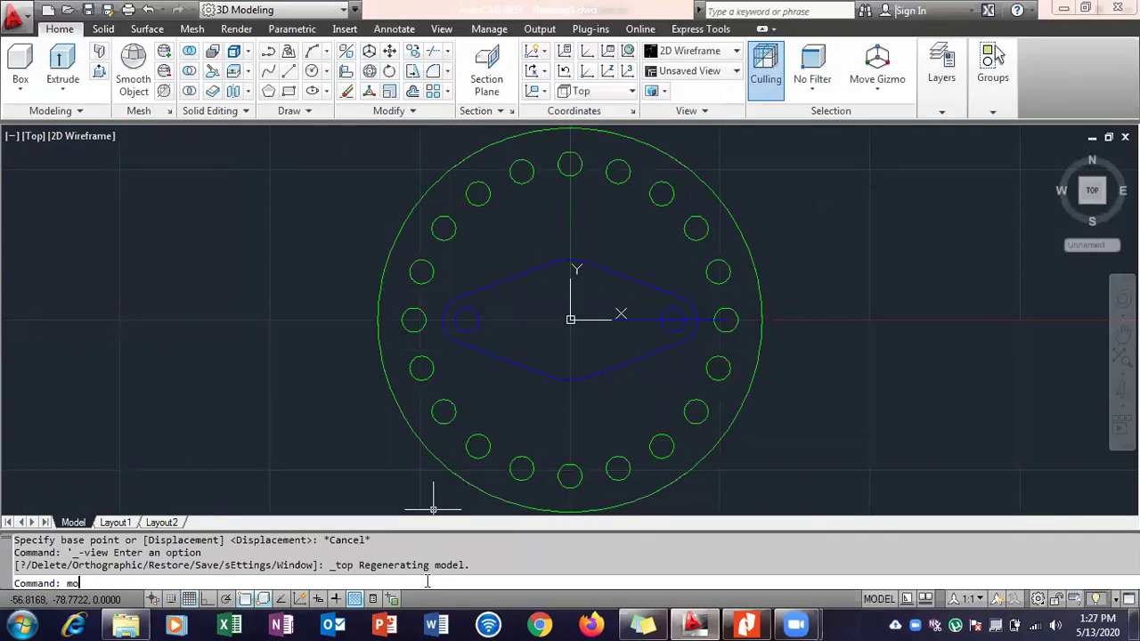
pyautogui.write('ve')
pyautogui.press('Return')
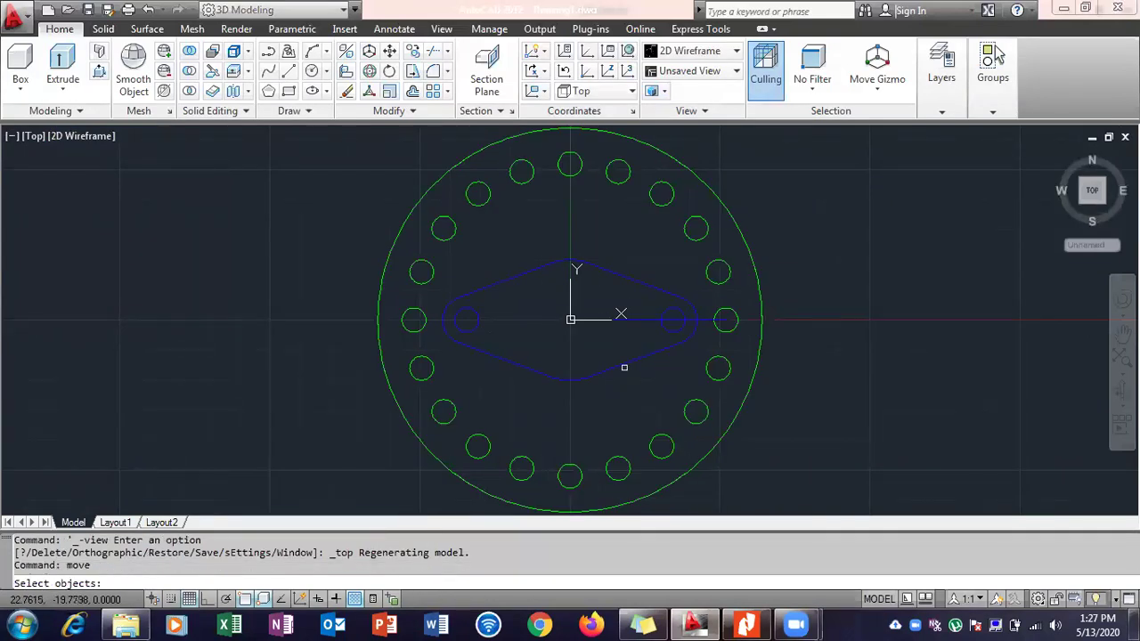
pyautogui.click(624, 367)
pyautogui.press('Return')
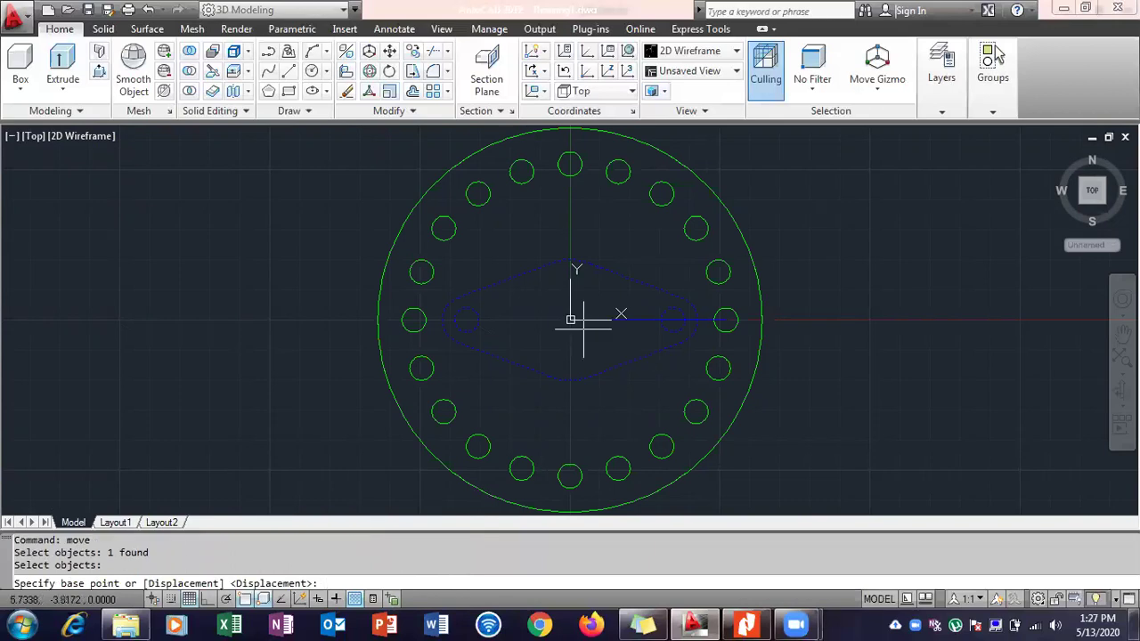
pyautogui.press('Escape')
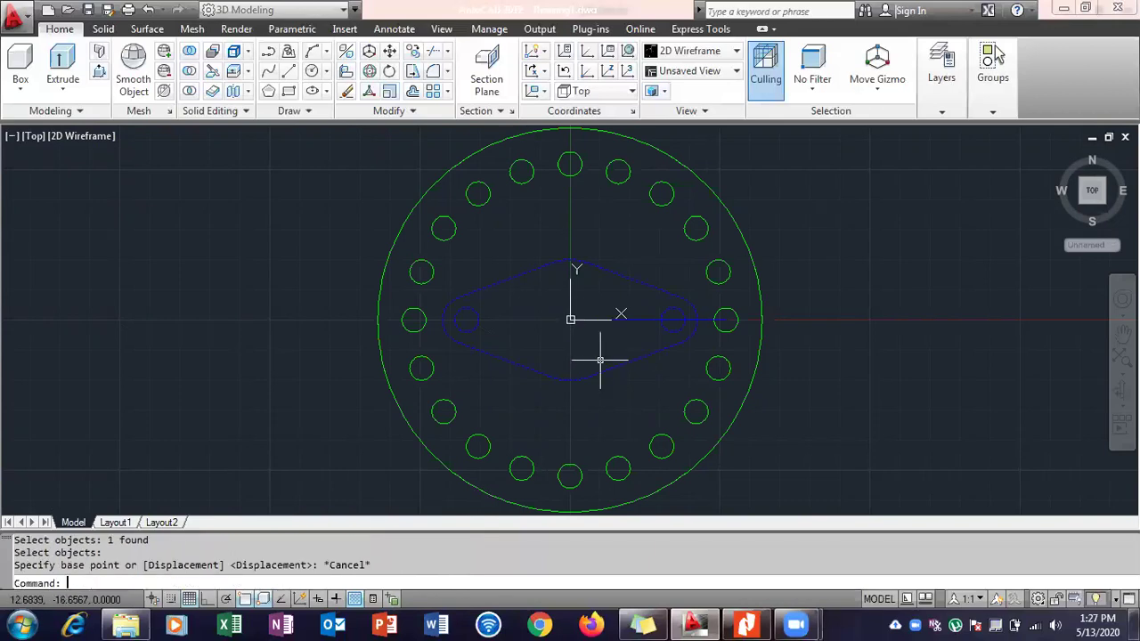
# Delete the line running from the disc's center at the origin to the hole on the positive X axis.
pyautogui.click(623, 318)
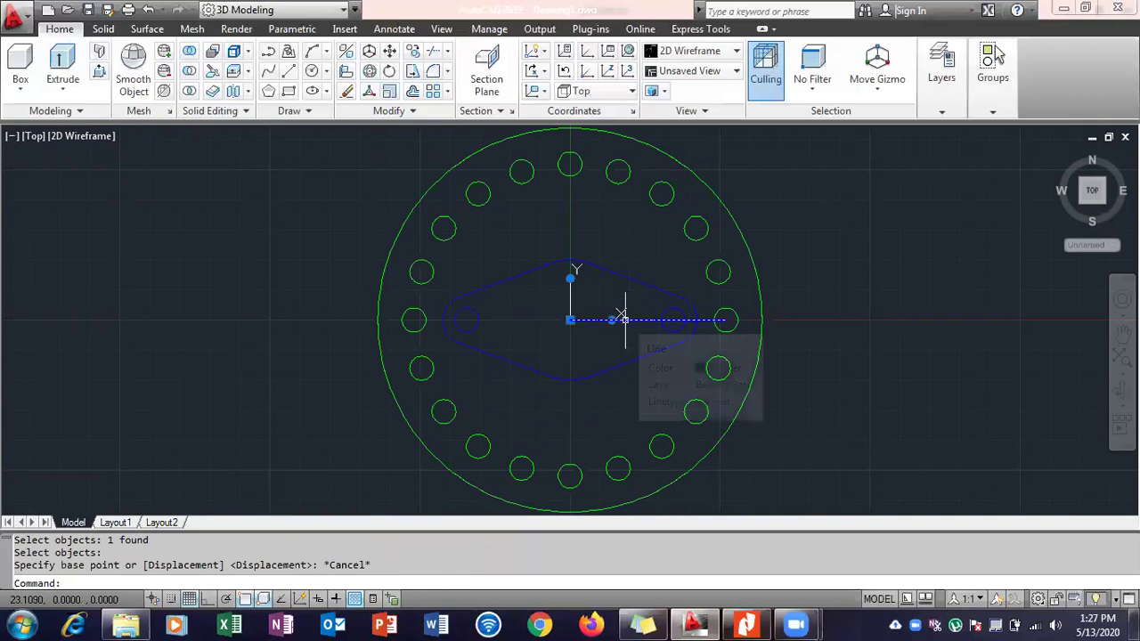
pyautogui.press('Escape')
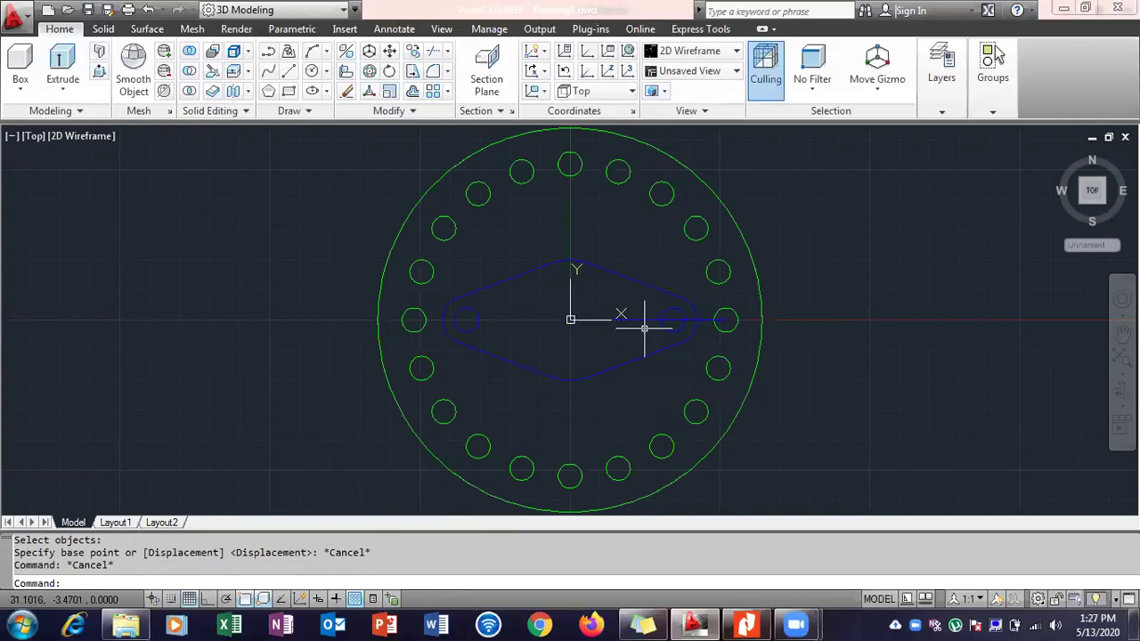
pyautogui.press('Escape')
pyautogui.press('Delete')
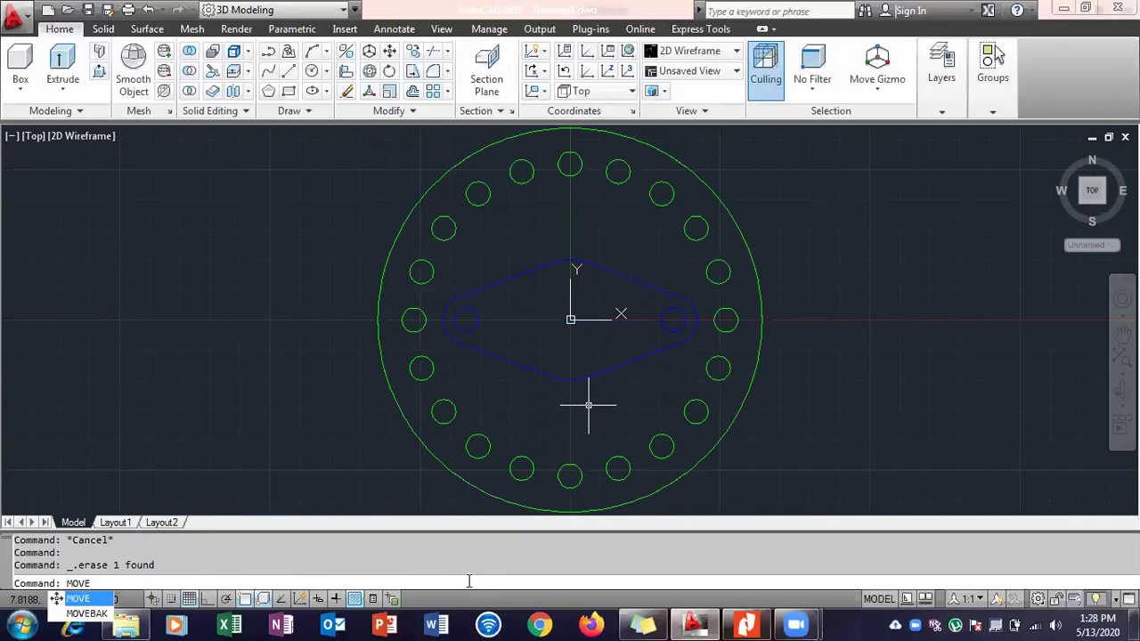
# Move the Bearing Base from its center at the middle of the disc to point 0,0,10, toggling the Center of face 3D object snap during the command.
pyautogui.press('Return')
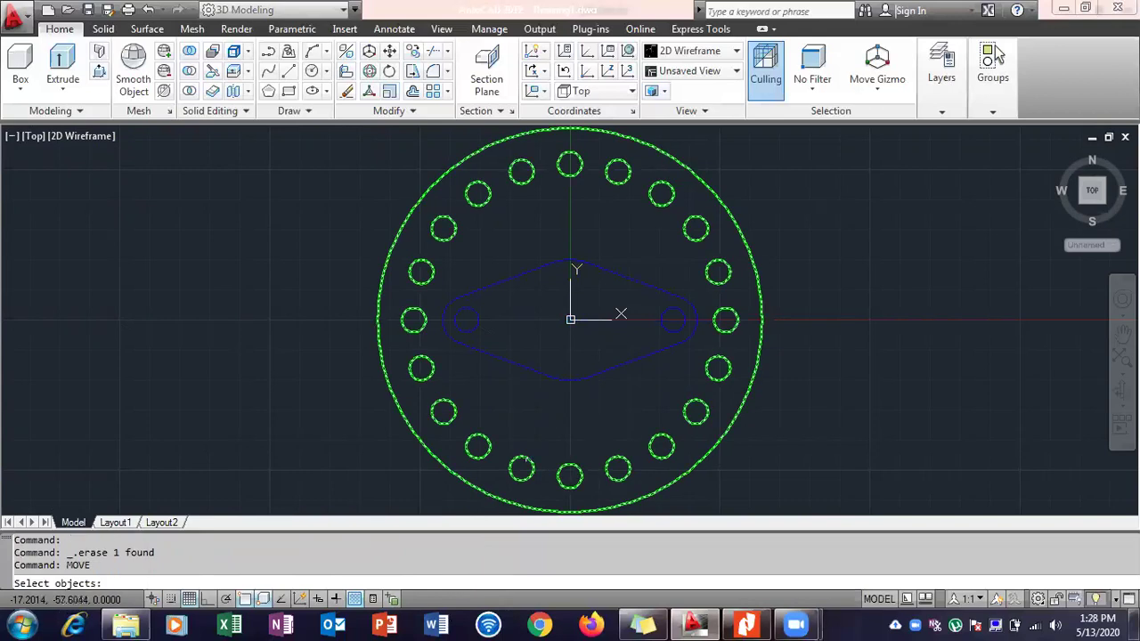
pyautogui.click(567, 381)
pyautogui.click(568, 381)
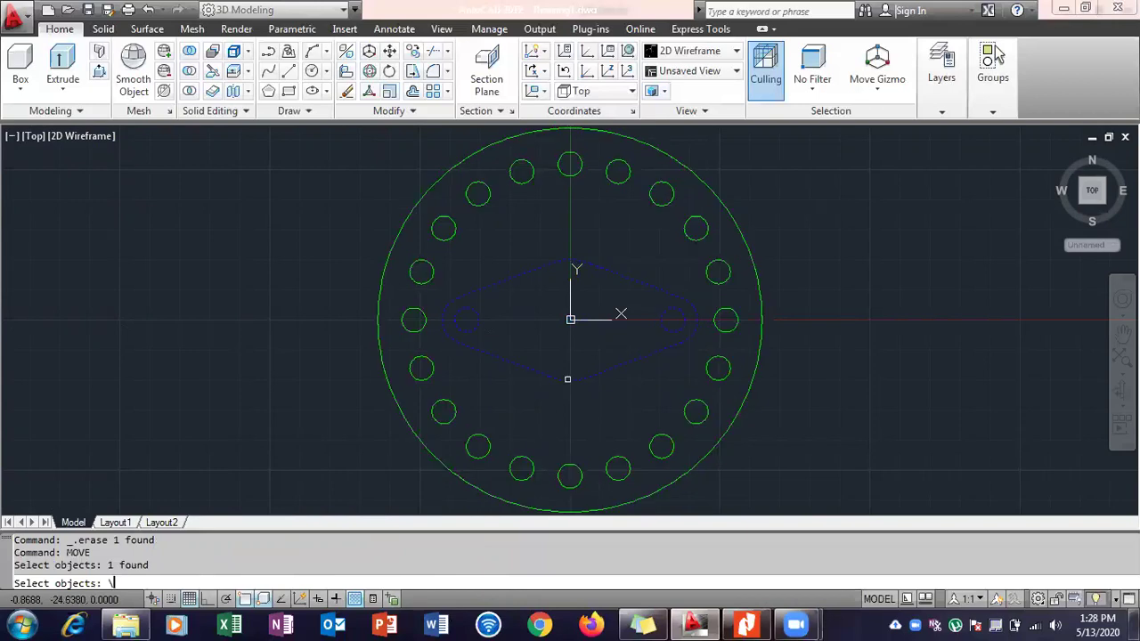
pyautogui.write('\\')
pyautogui.press('Return')
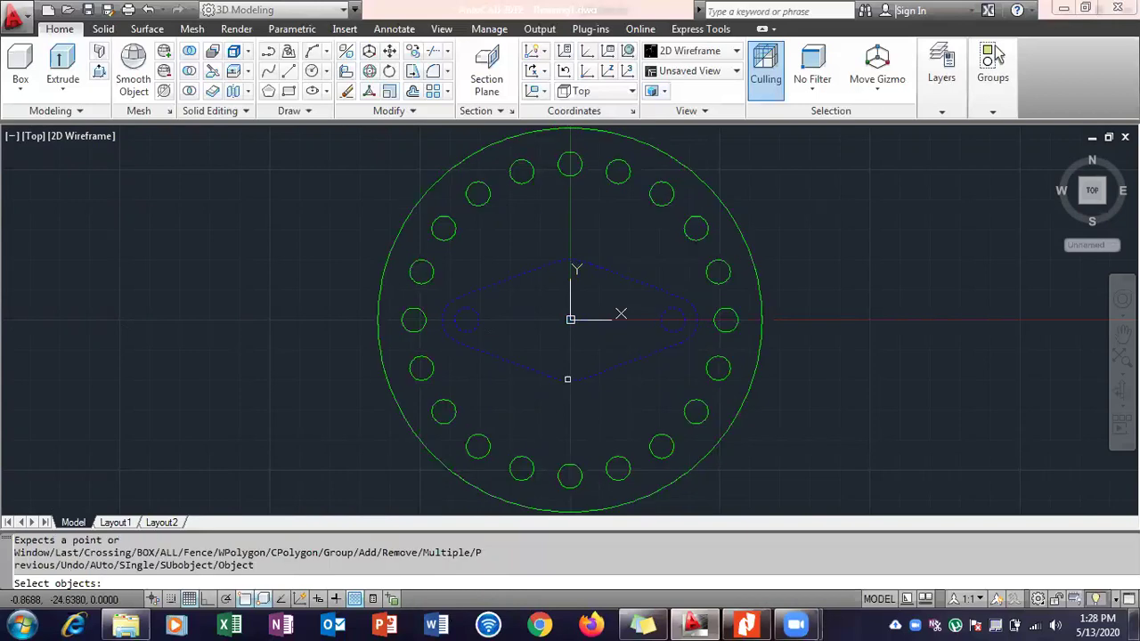
pyautogui.press('Return')
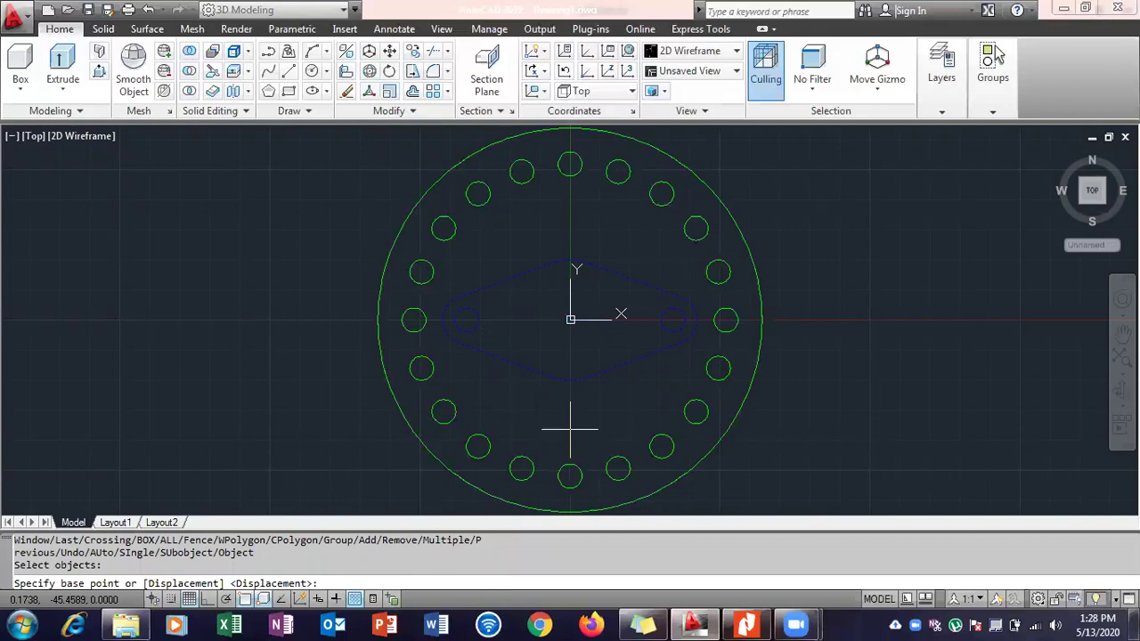
pyautogui.scroll(2, 576, 329)
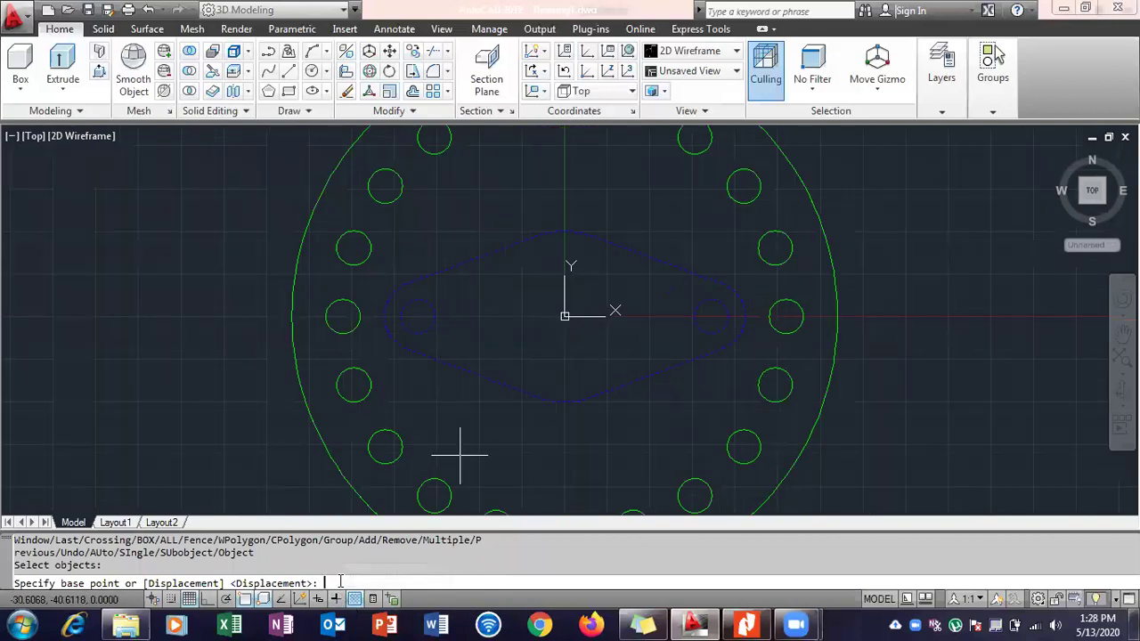
pyautogui.rightClick(271, 602)
pyautogui.click(315, 440)
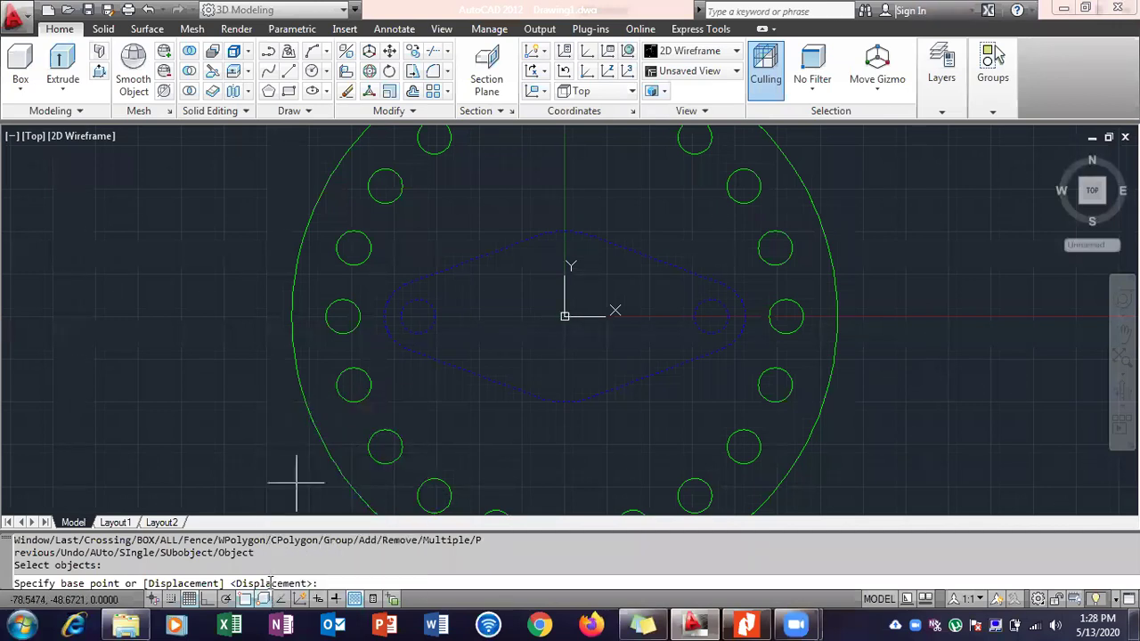
pyautogui.rightClick(271, 602)
pyautogui.click(315, 442)
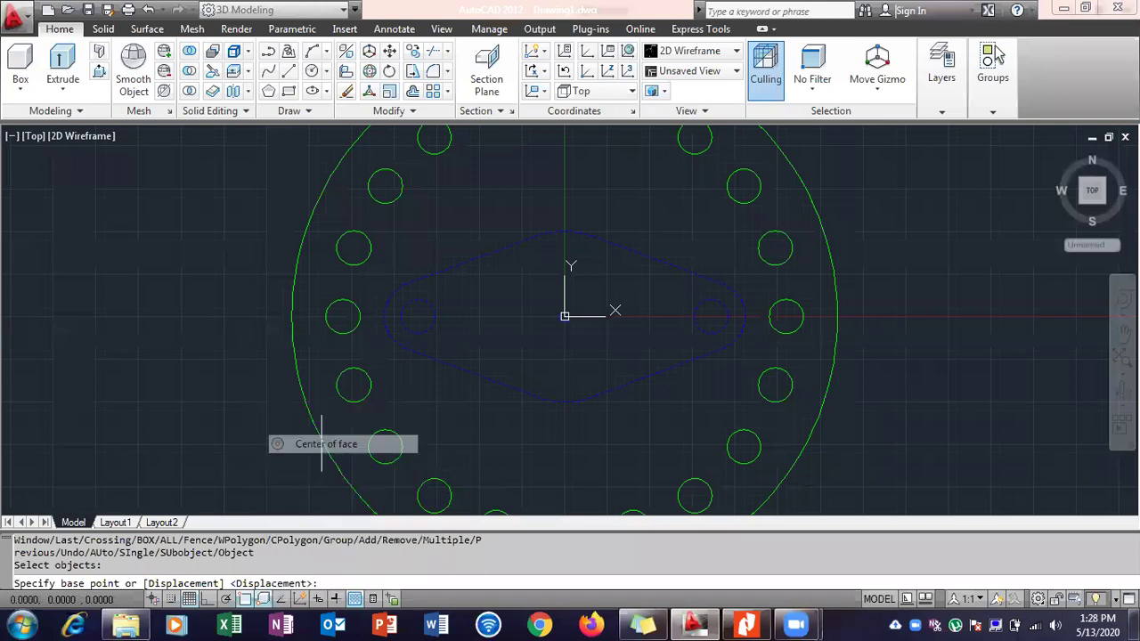
pyautogui.click(565, 316)
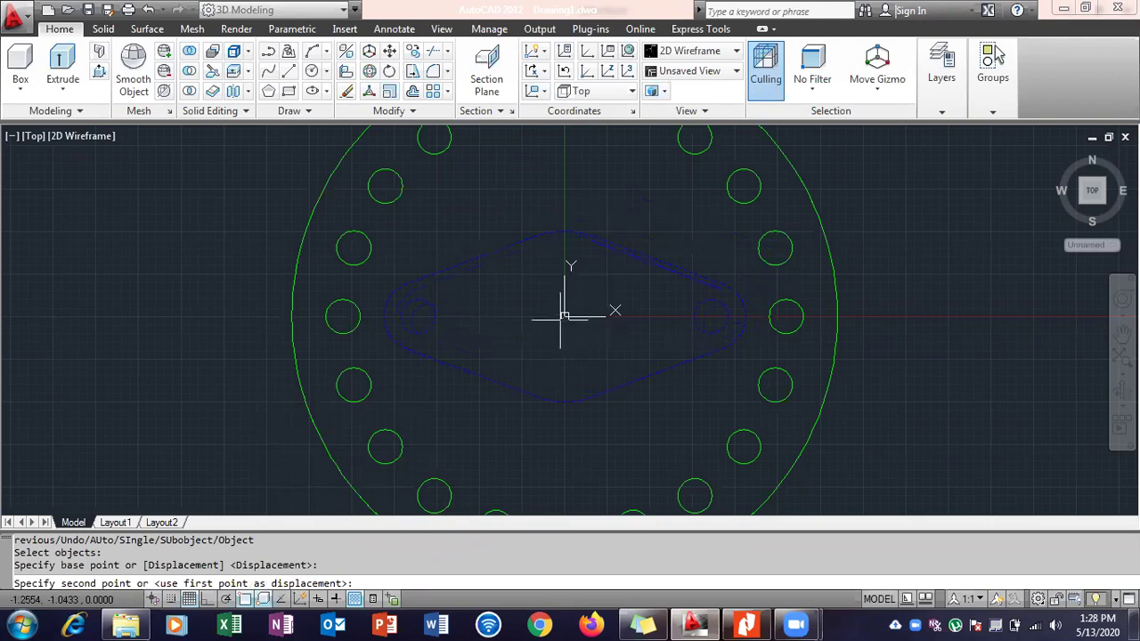
pyautogui.scroll(-2, 564, 316)
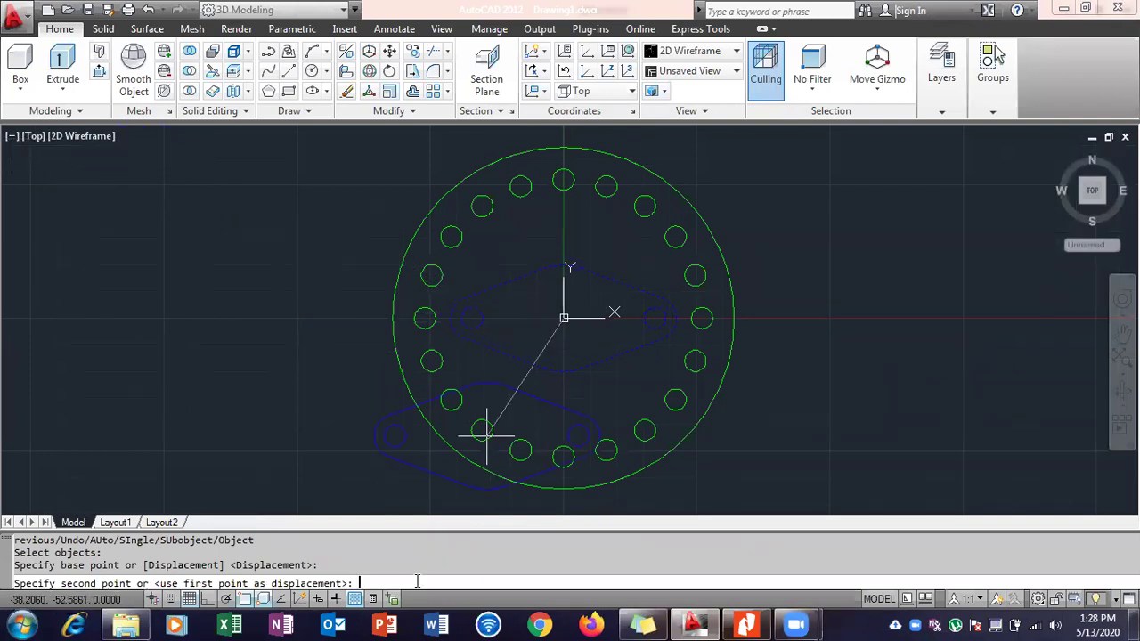
pyautogui.write('0')
pyautogui.press('BackSpace')
pyautogui.press('BackSpace')
pyautogui.press('Return')
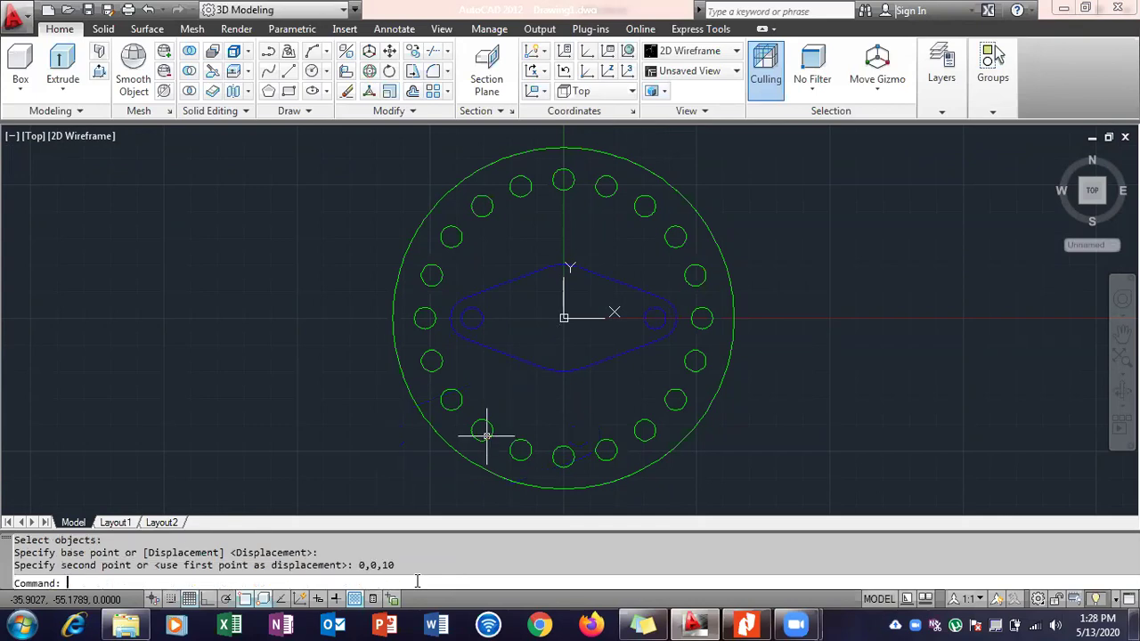
# Display the disc and Bearing Base in SE Isometric view with the Shaded visual style.
pyautogui.press('Escape')
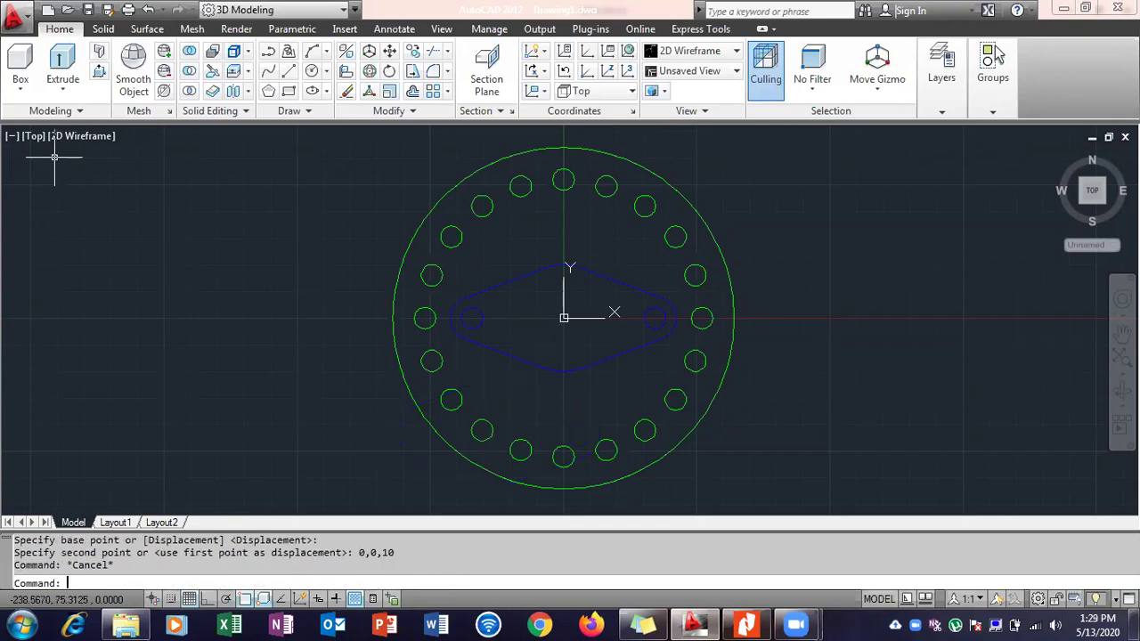
pyautogui.click(34, 135)
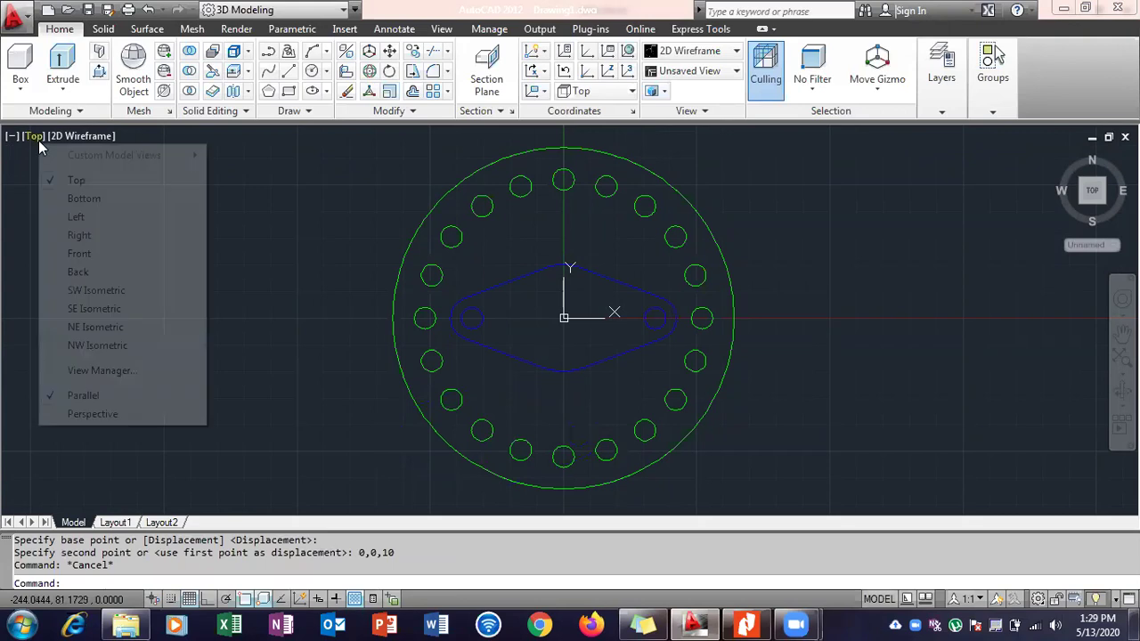
pyautogui.click(82, 308)
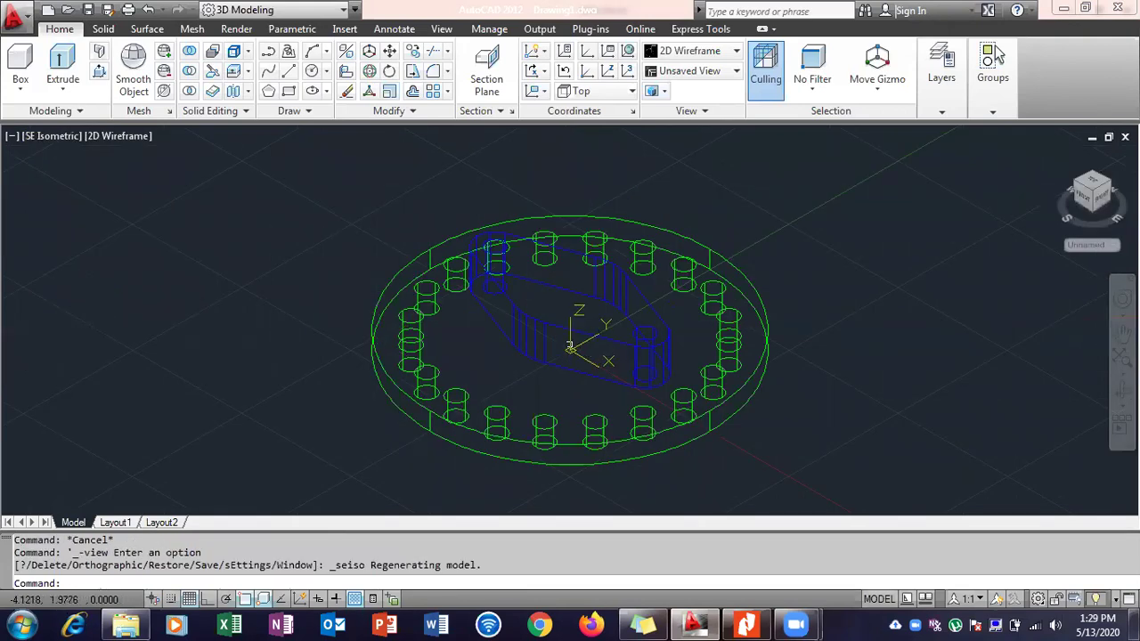
pyautogui.click(115, 136)
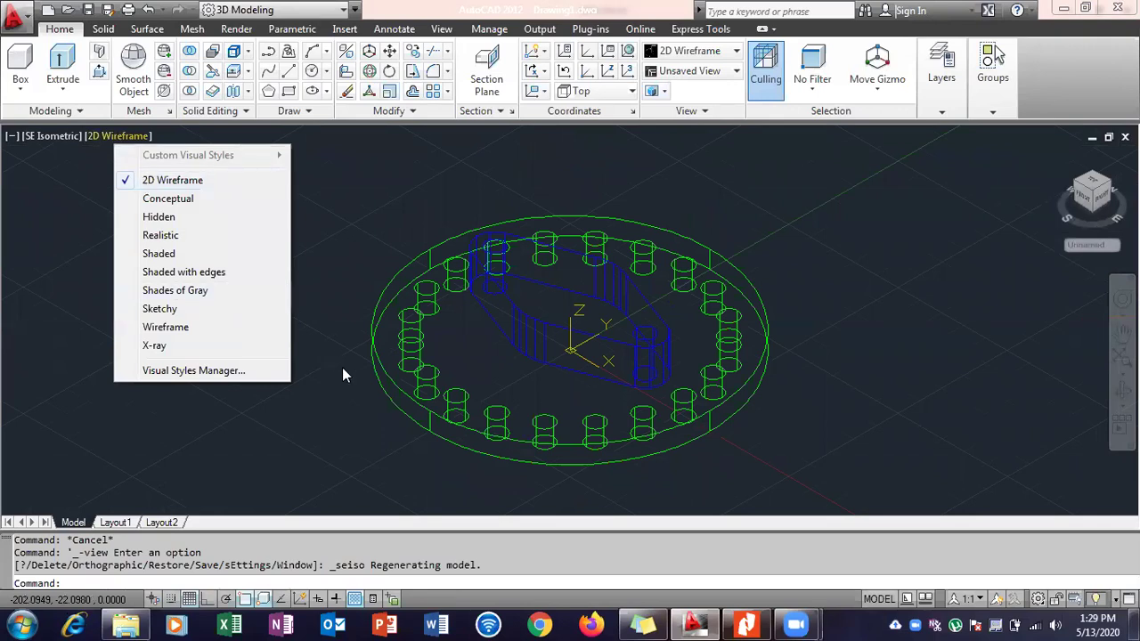
pyautogui.click(200, 253)
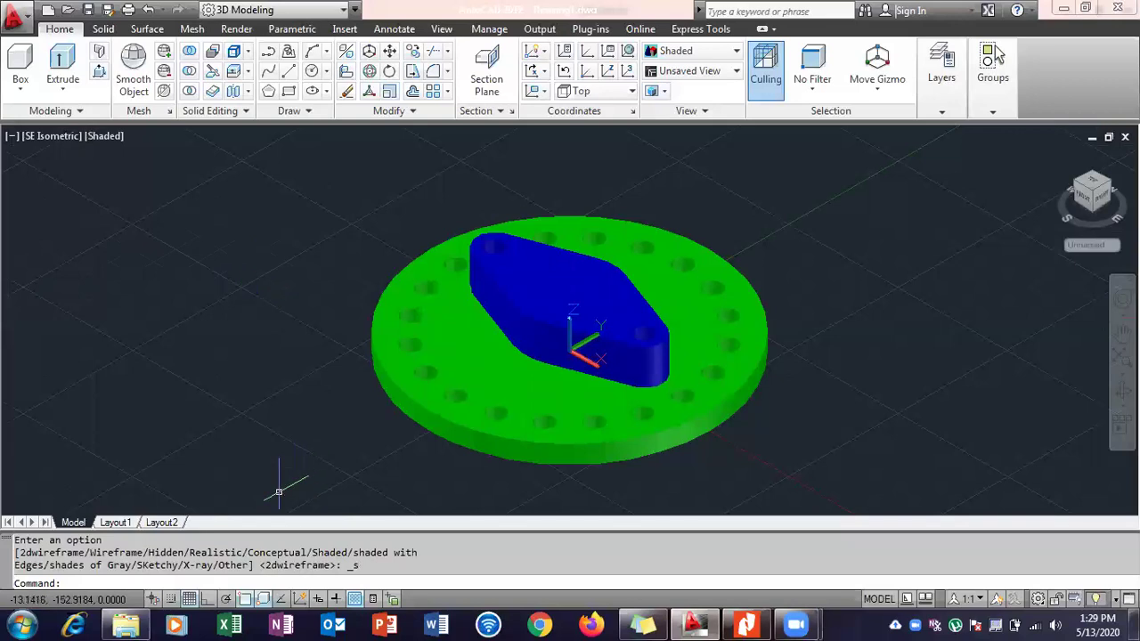
# Switch to the Lab #06 PDF in Nitro Pro and review the Revolve instructions and the Counter Bored Cylinder's placement on the Bearing Base.
pyautogui.click(701, 623)
pyautogui.scroll(-9, 551, 412)
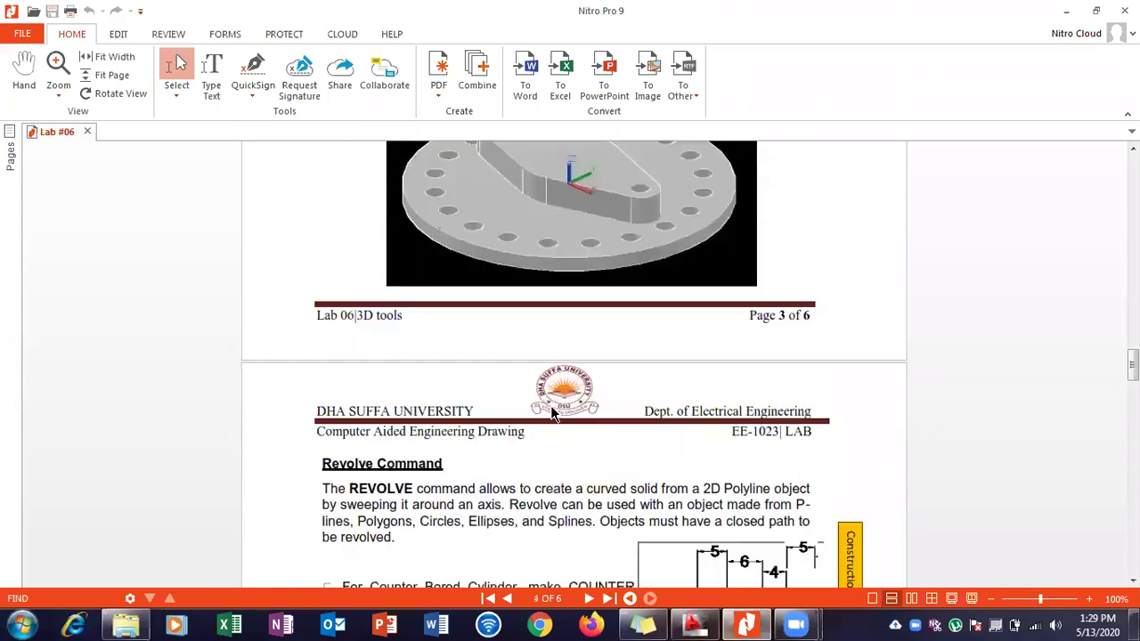
pyautogui.scroll(-3, 431, 307)
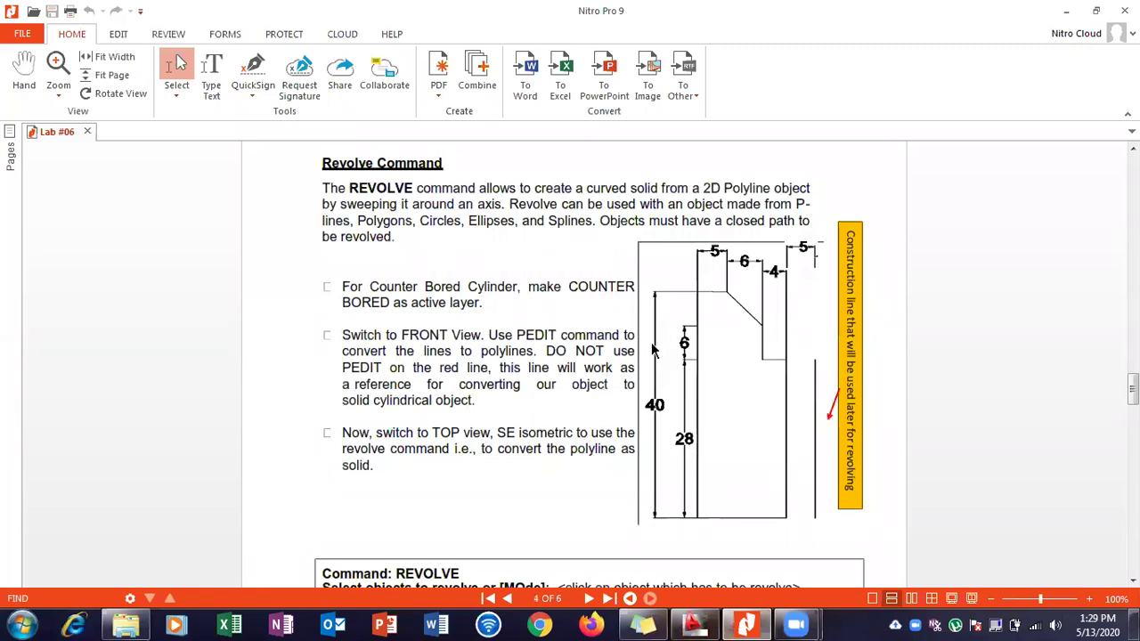
pyautogui.scroll(-10, 651, 350)
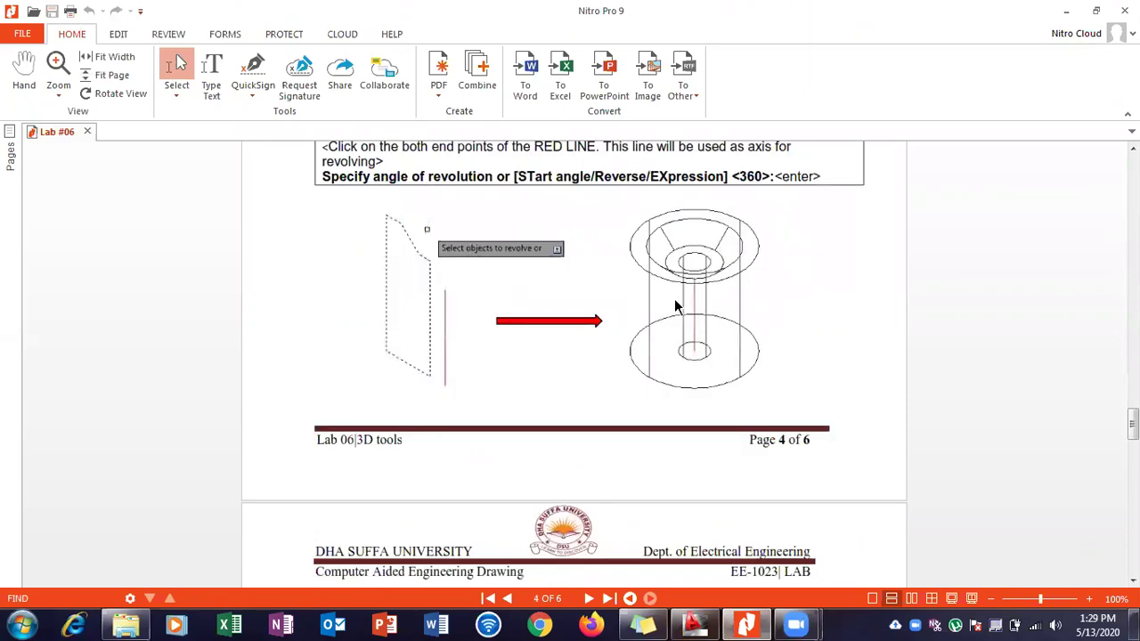
pyautogui.scroll(-9, 674, 307)
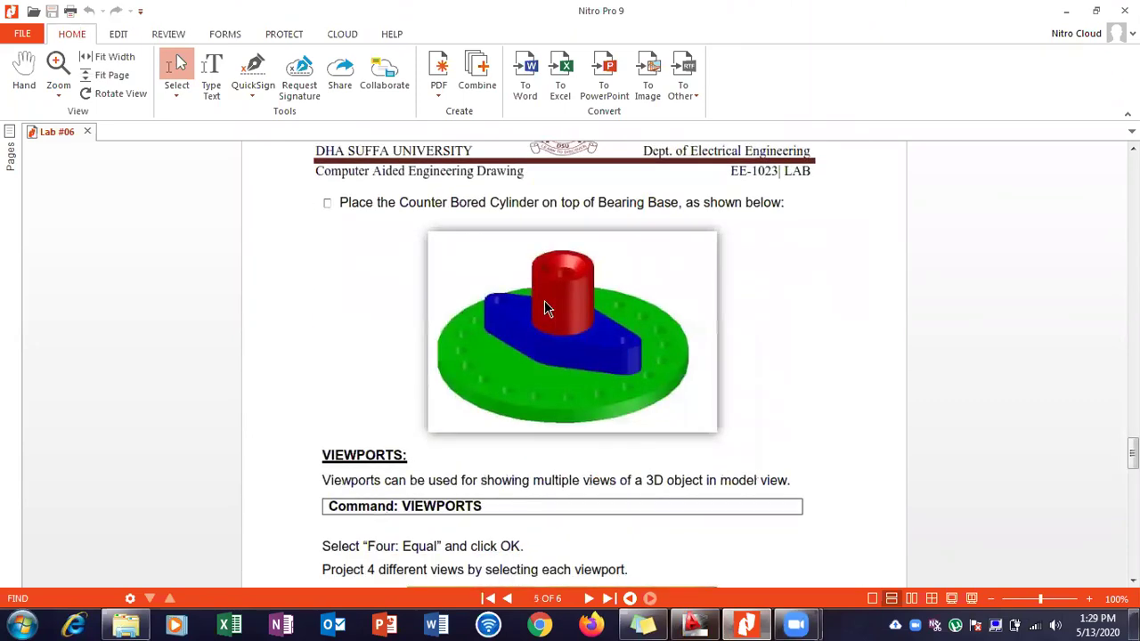